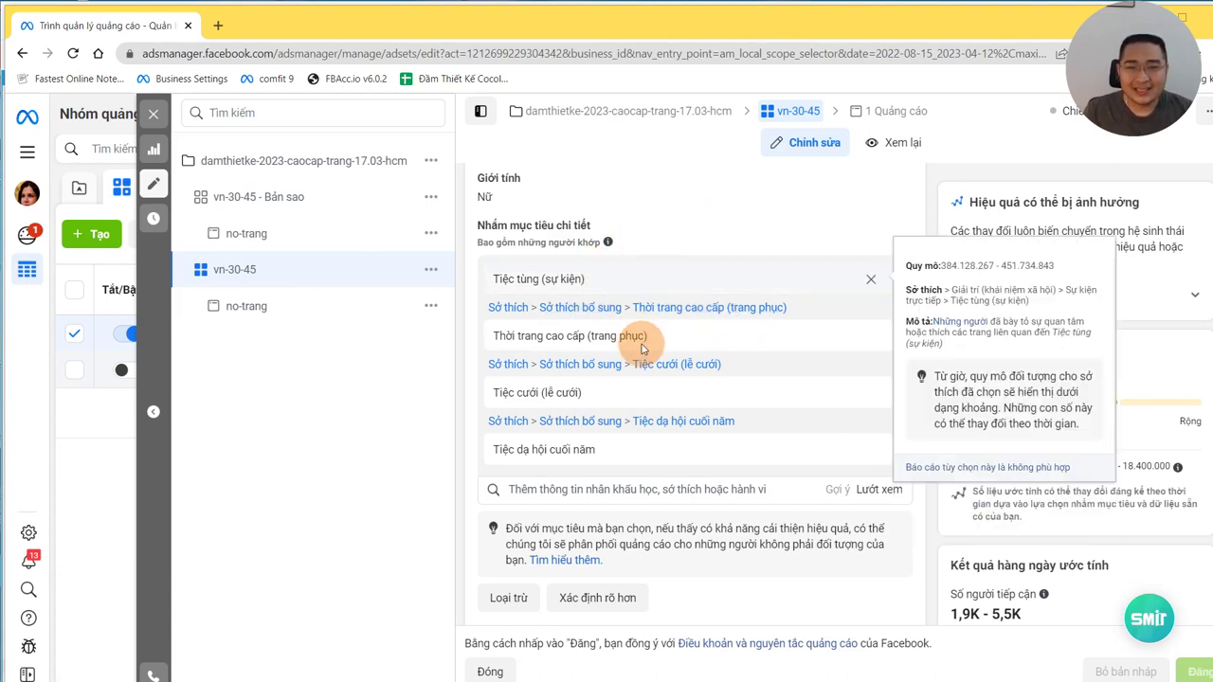
- Review the detailed targeting behaviours and interests of the ad set vn-30-45, starting from the frequent-traveller entries
scroll(634, 337, "up", 3)
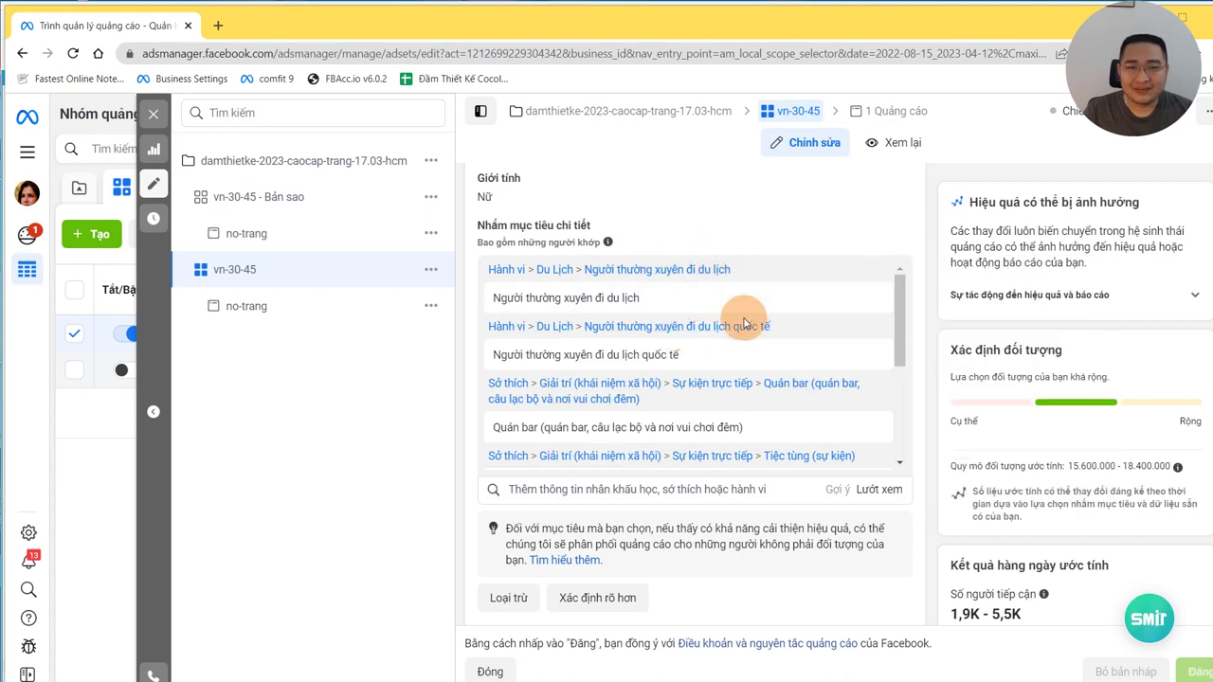
mouse_move(811, 299)
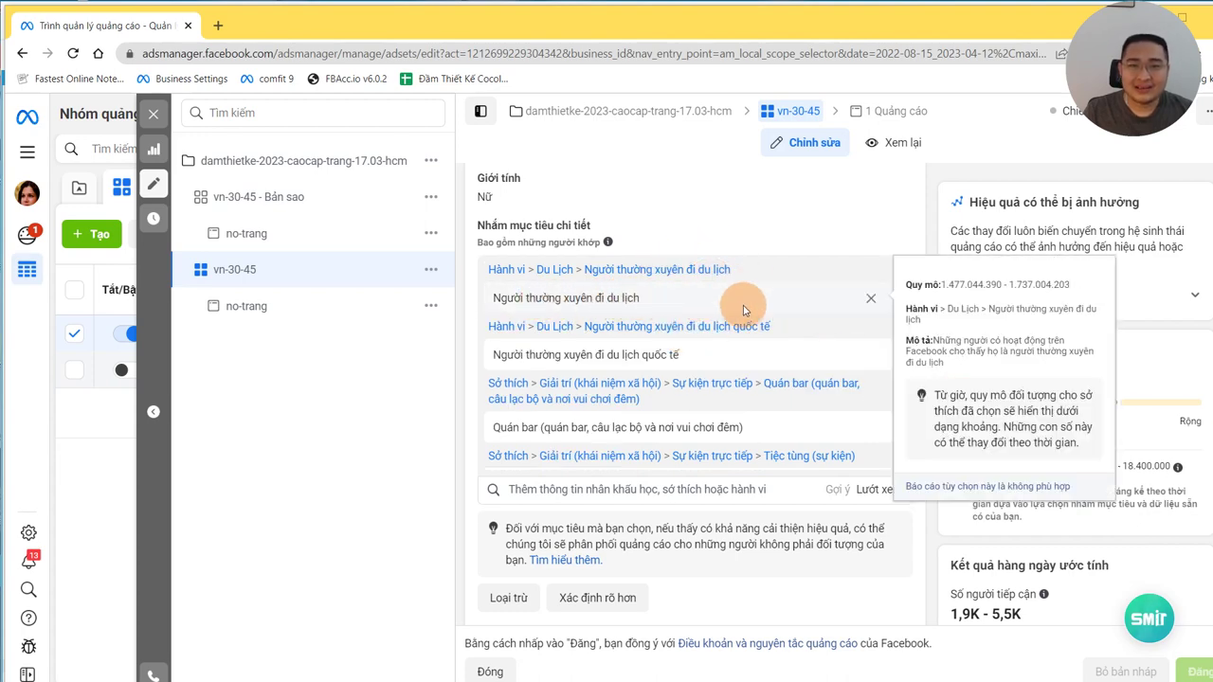
mouse_move(556, 361)
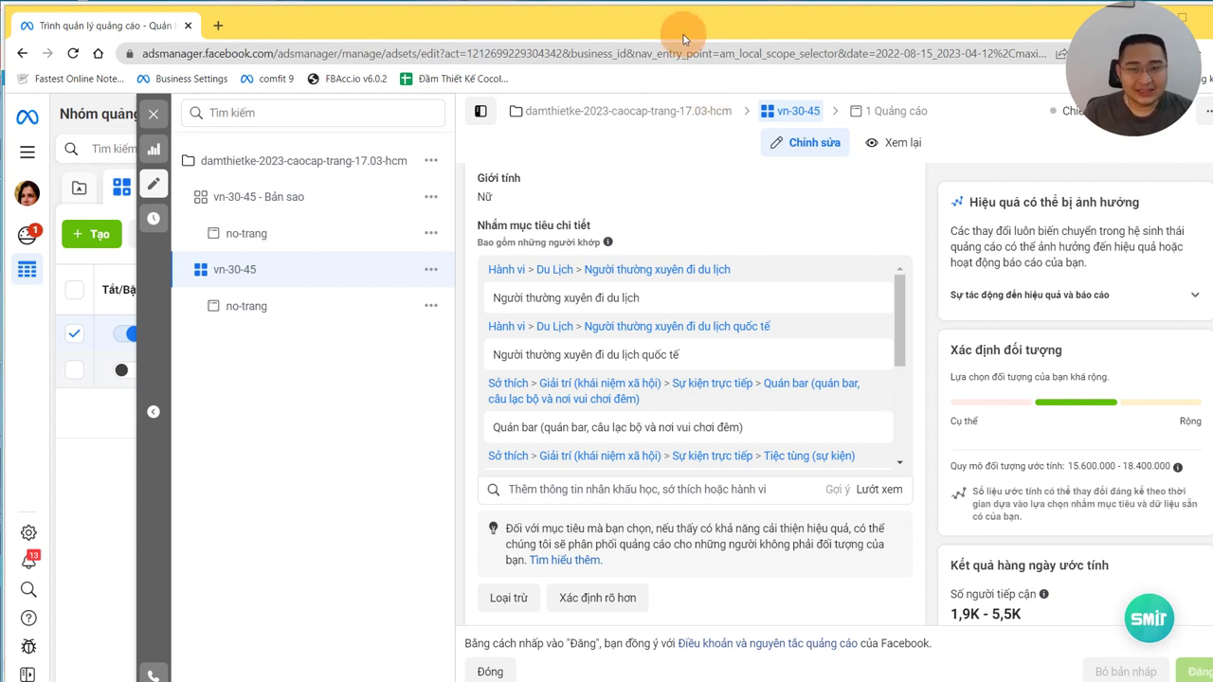
- Minimize the Ads Manager browser window and switch to the XMind map on targeting rich customers on Facebook
left_click_drag(684, 38, 612, 170)
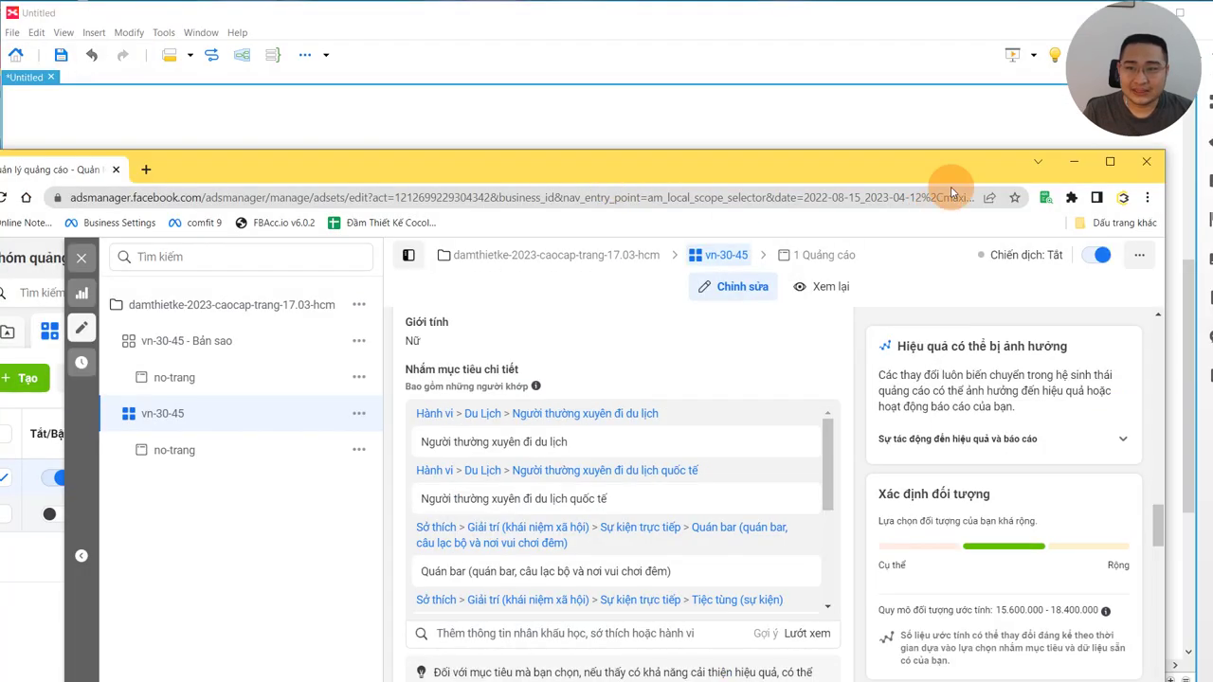
left_click(1071, 165)
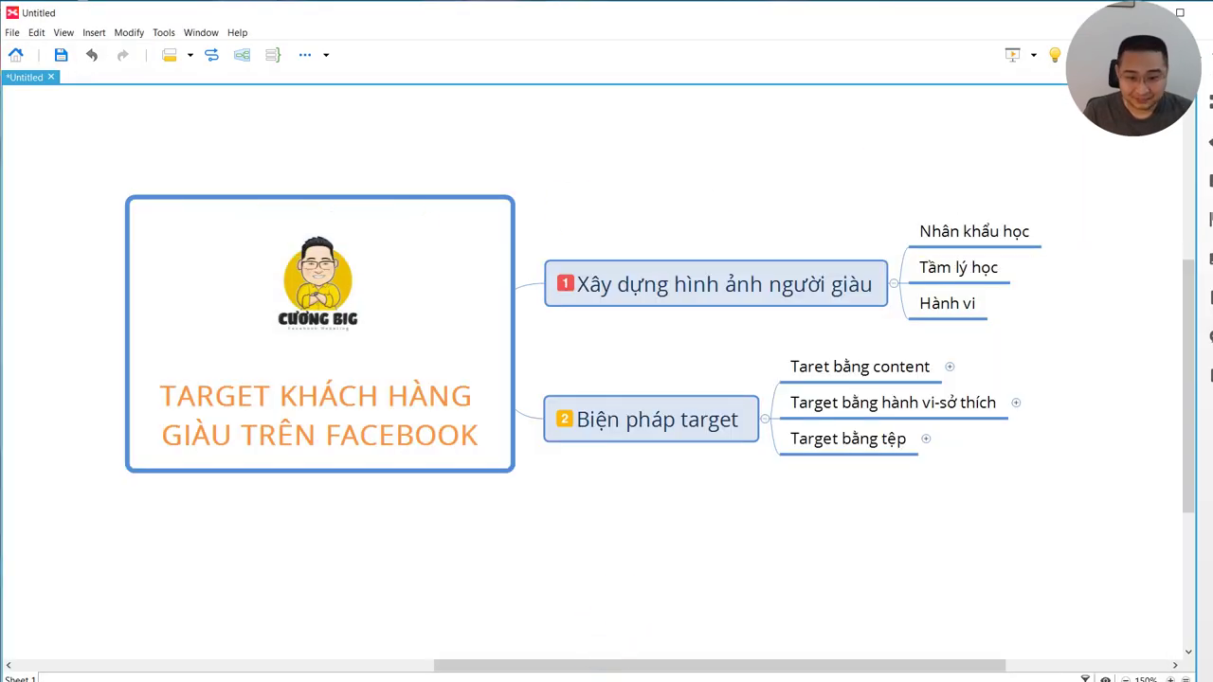
left_click_drag(703, 673, 743, 672)
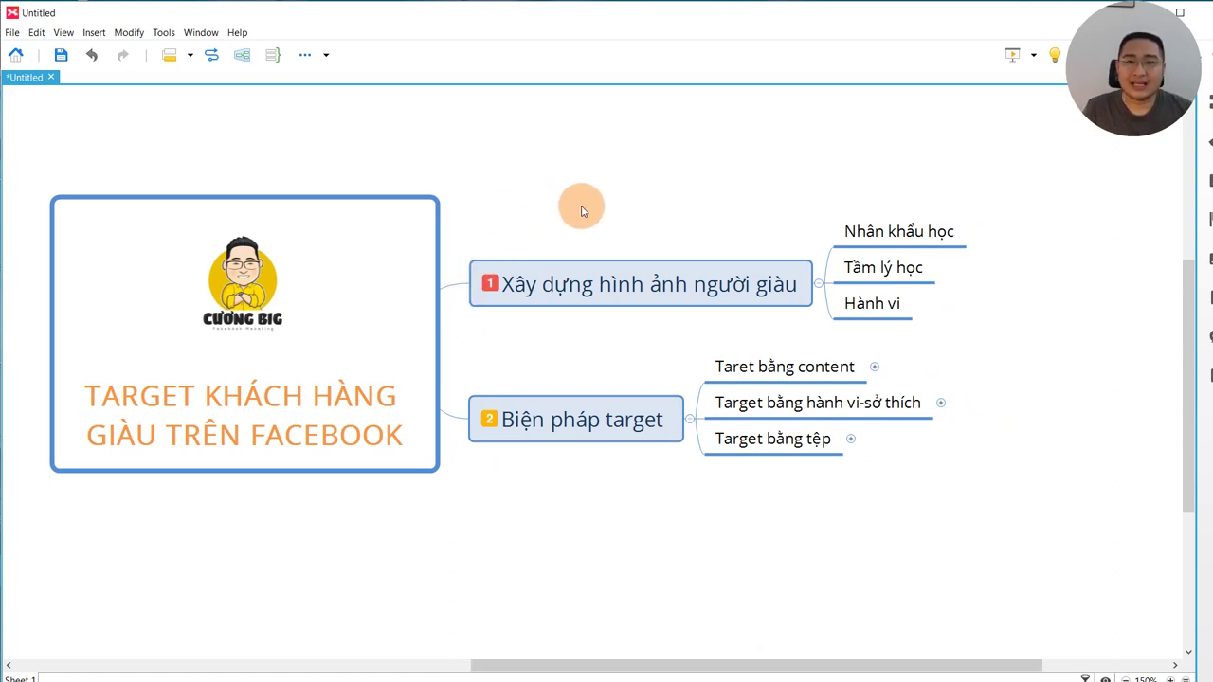
left_click_drag(701, 665, 716, 661)
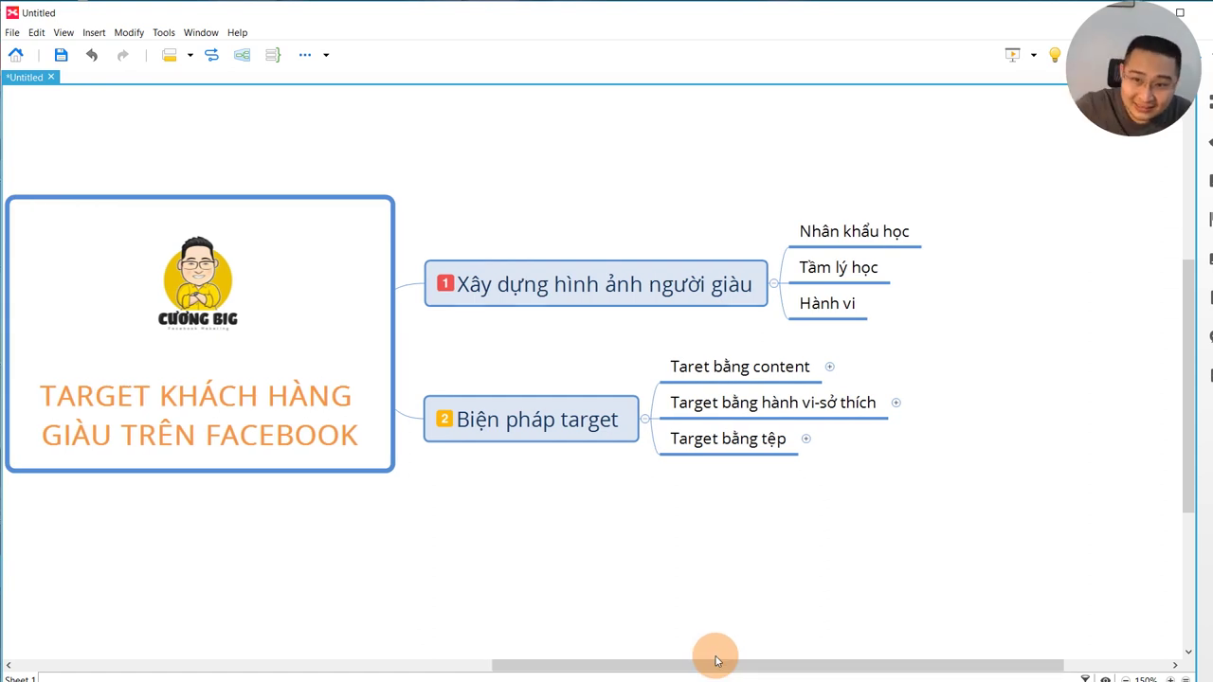
left_click_drag(786, 667, 853, 662)
- Add a subtopic named "Tuổi" under the "Nhân khẩu học" topic
left_click(779, 235)
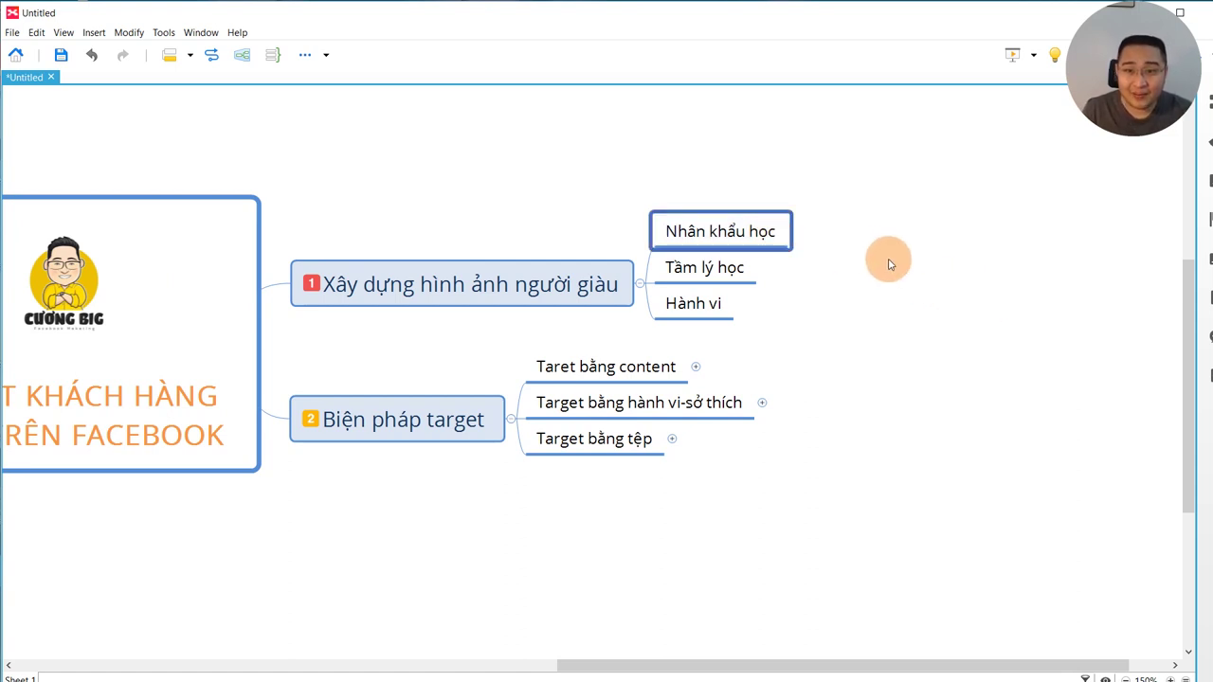
key("Tab")
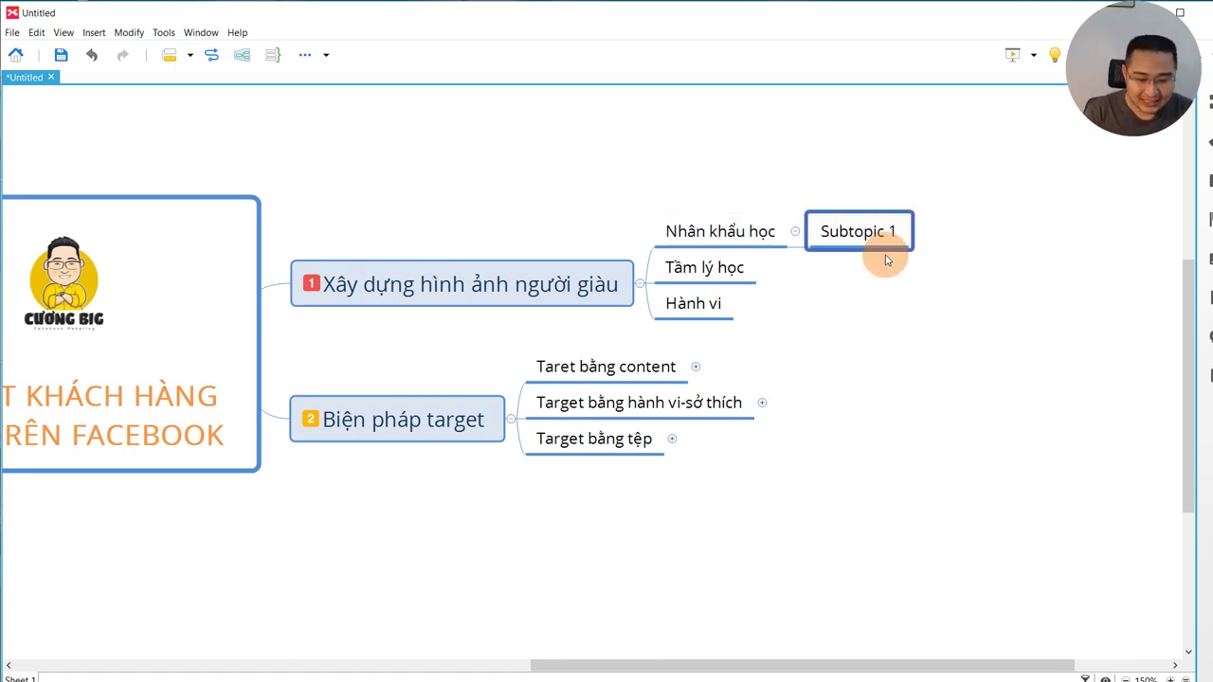
type("Tuo")
type("i")
key("Return")
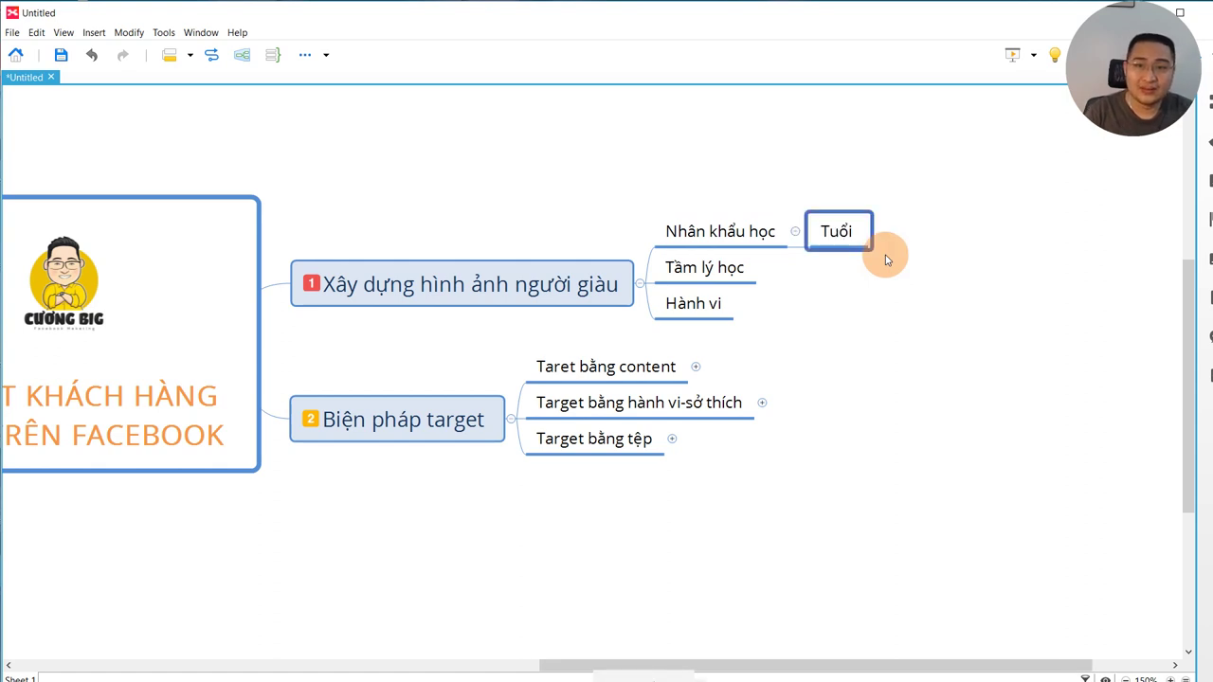
- Add a subtopic with the age range "35-65" under "Tuổi"
left_click_drag(767, 669, 866, 655)
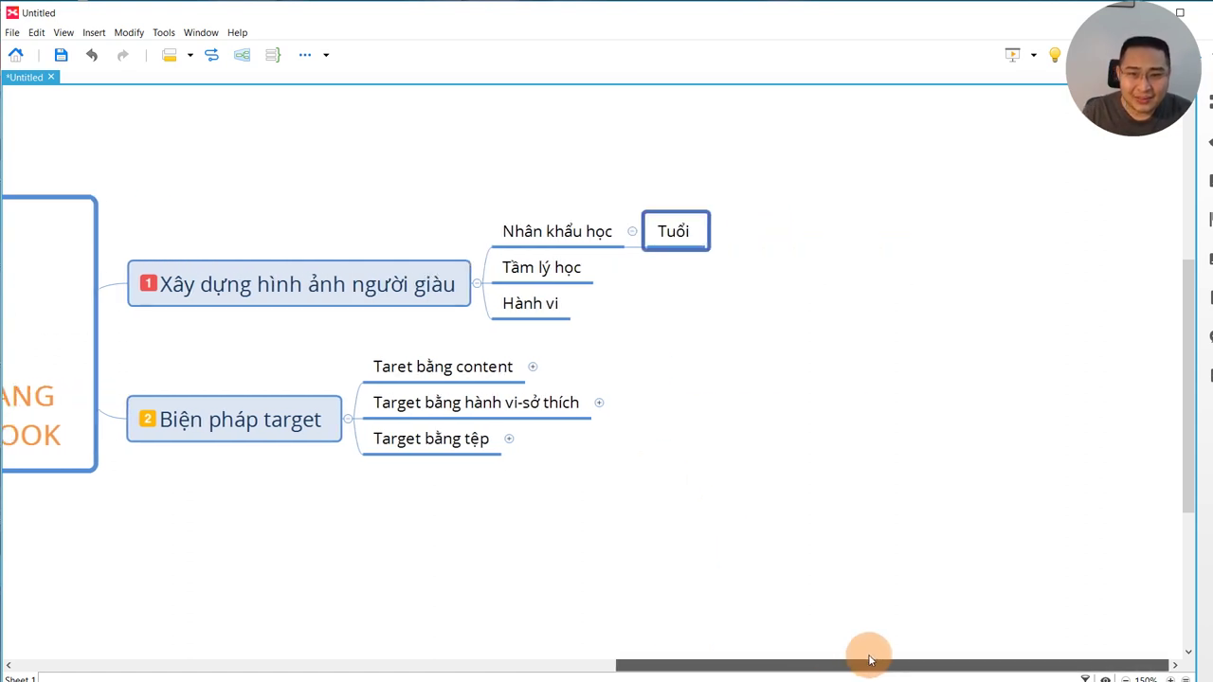
left_click(749, 277)
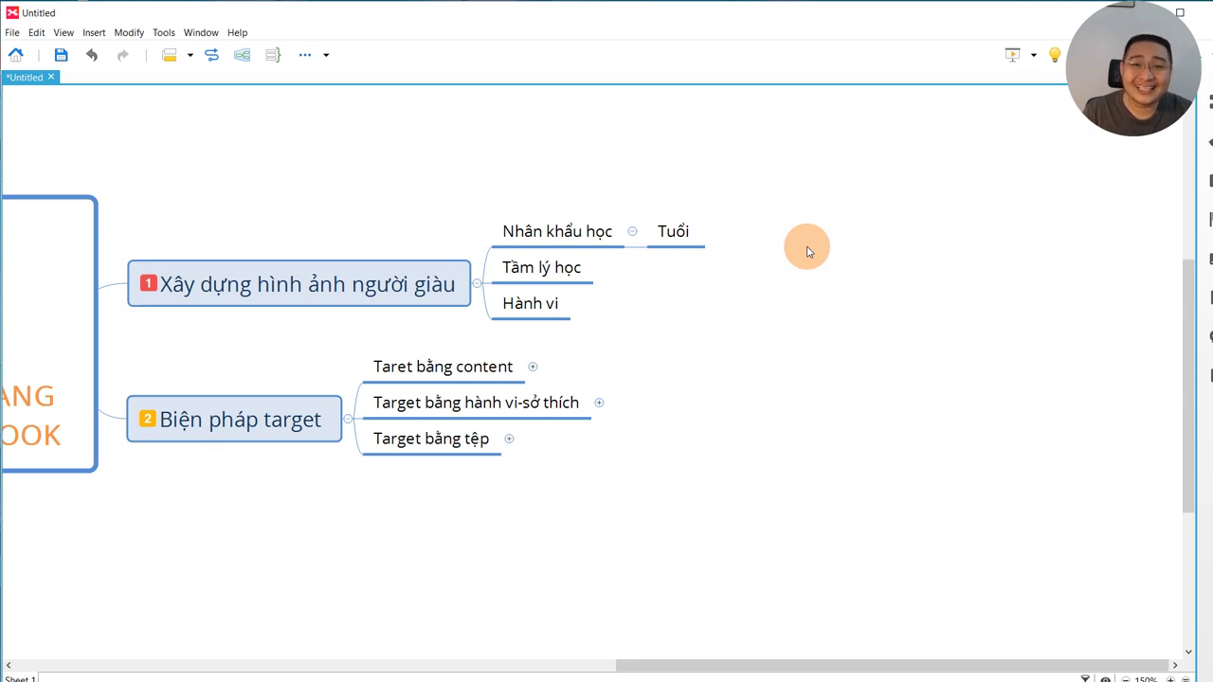
left_click(698, 235)
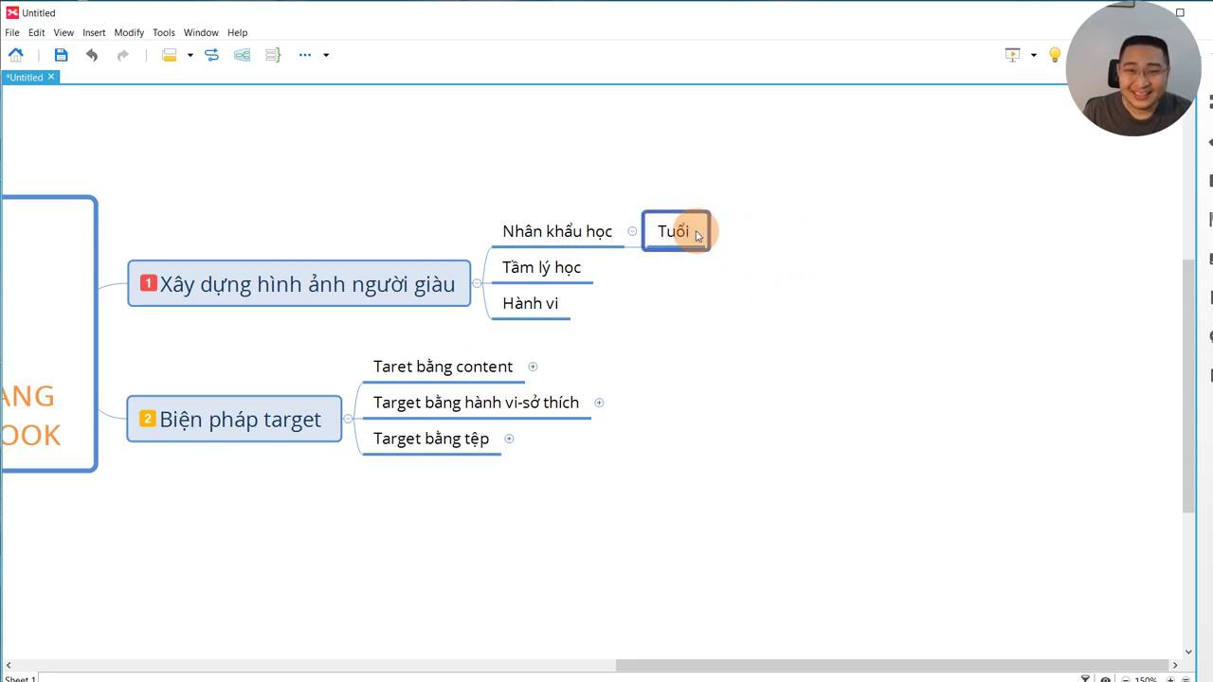
key("Tab")
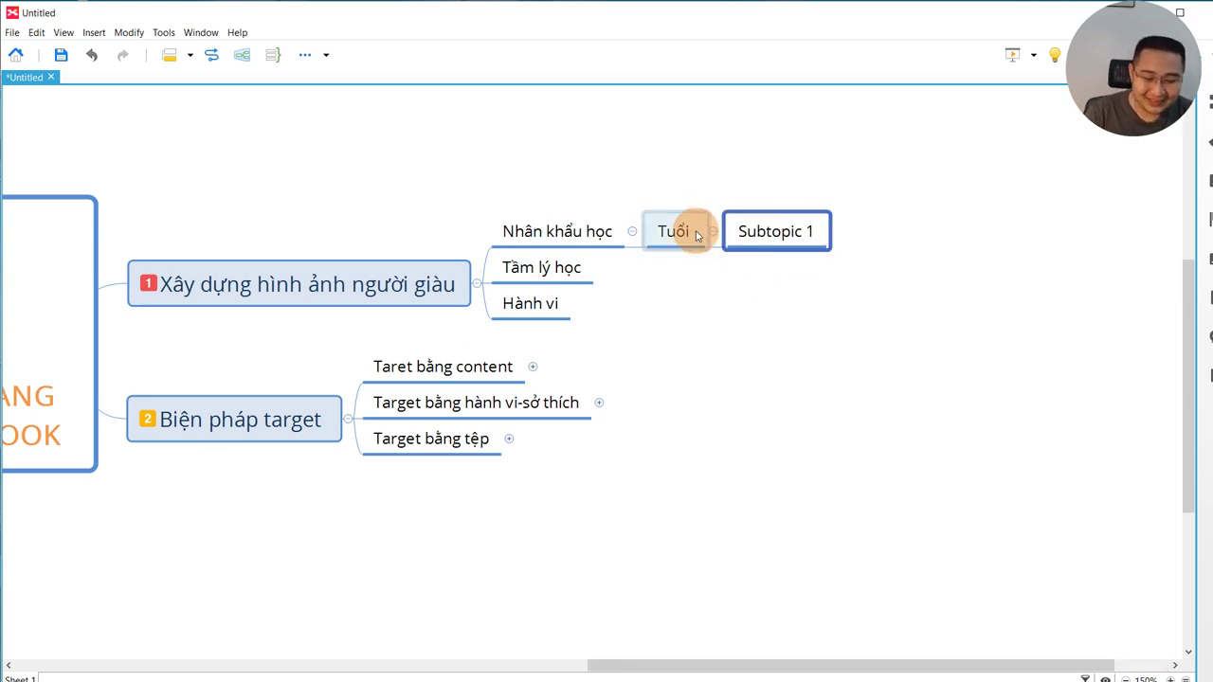
type("3")
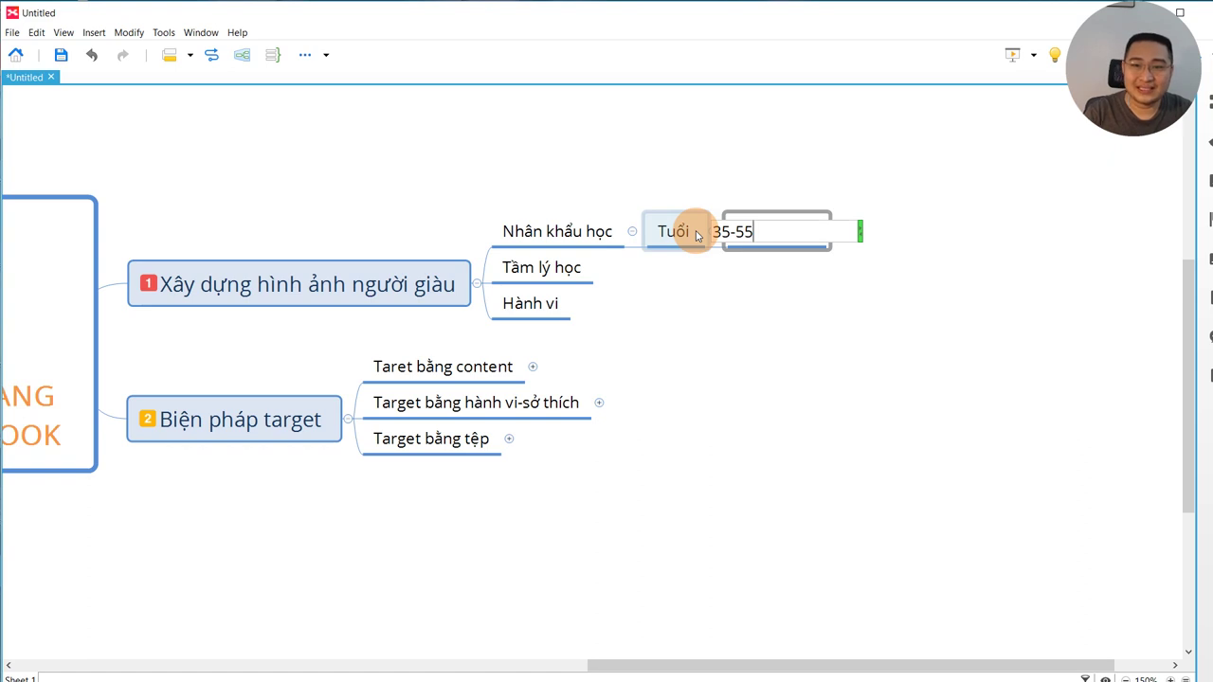
type("5-55")
key("BackSpace")
key("BackSpace")
type("8")
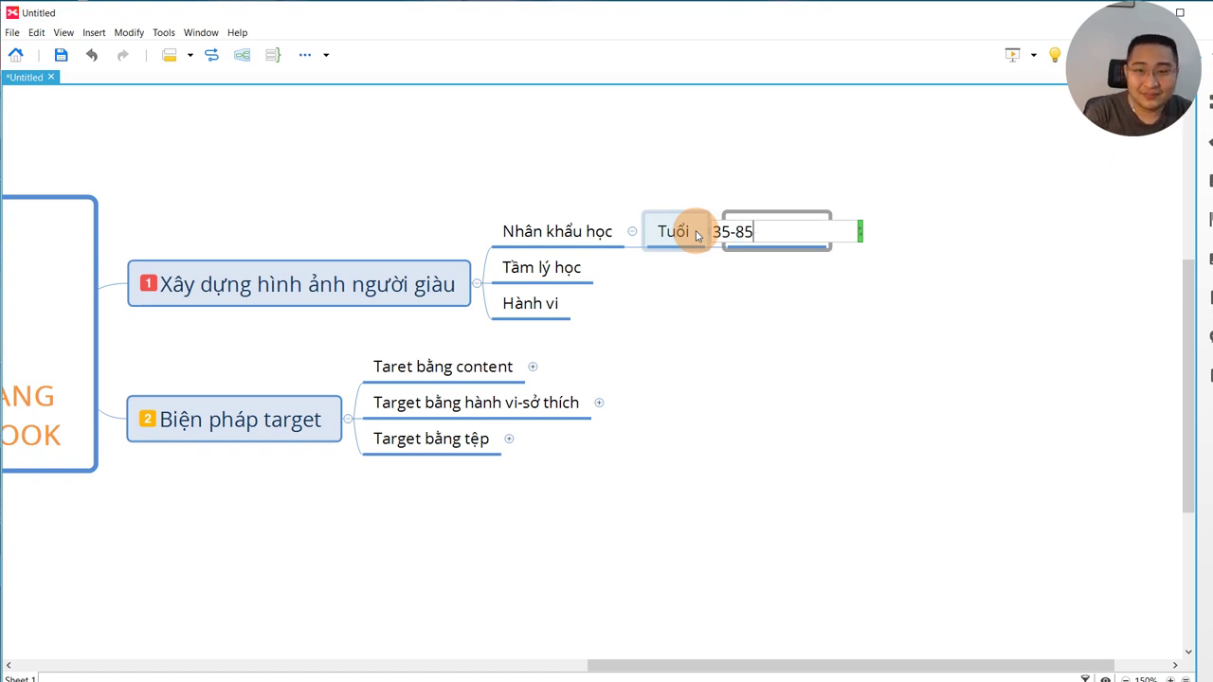
type("5")
key("BackSpace")
key("BackSpace")
type("65")
key("Return")
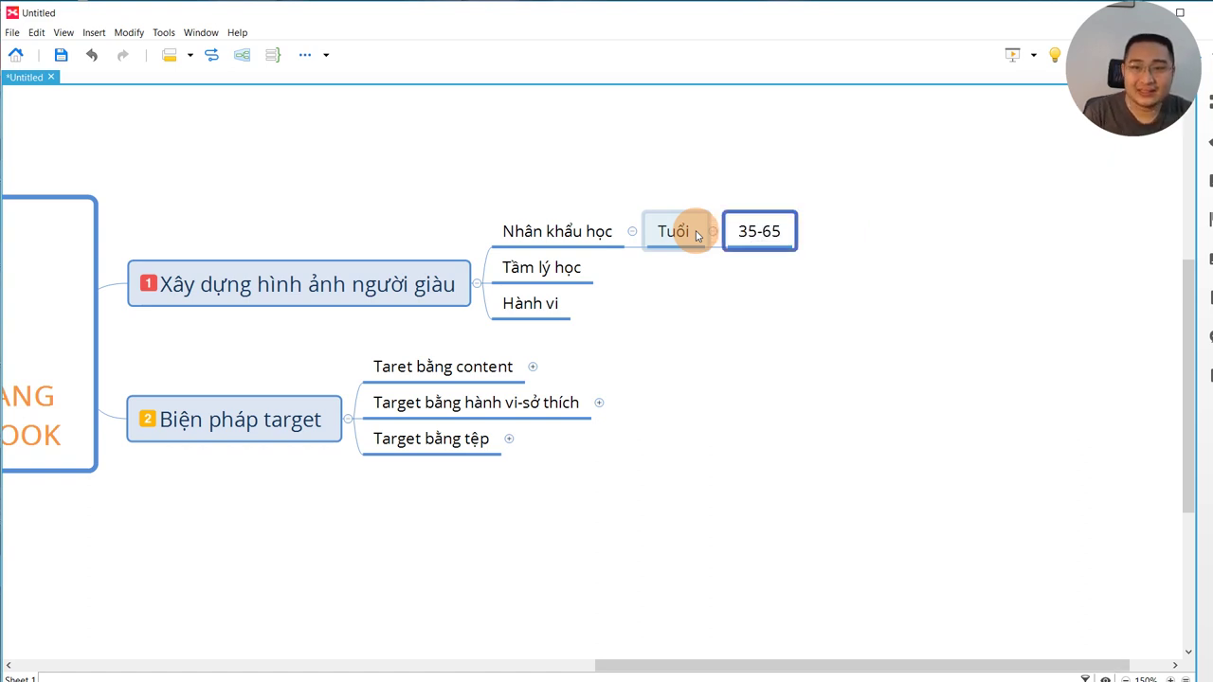
- Change the lower age in the subtopic under "Tuổi" to 40 so that it reads "40-65"
double_click(763, 232)
left_click(700, 231)
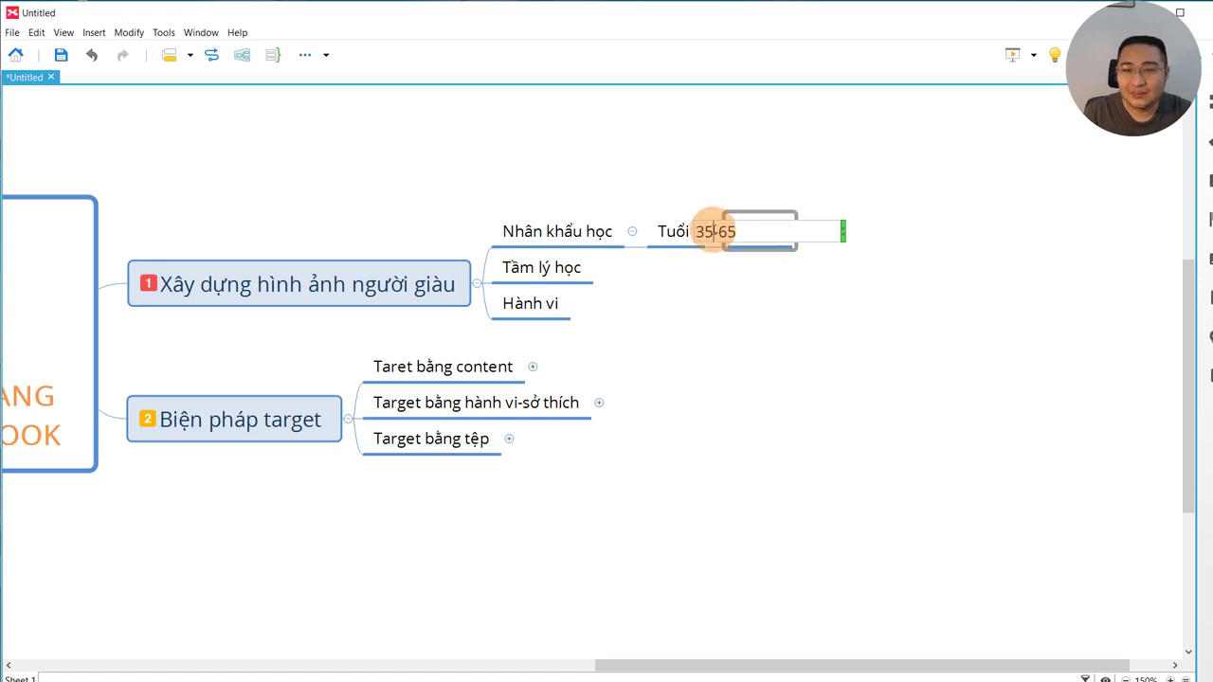
left_click_drag(696, 232, 713, 231)
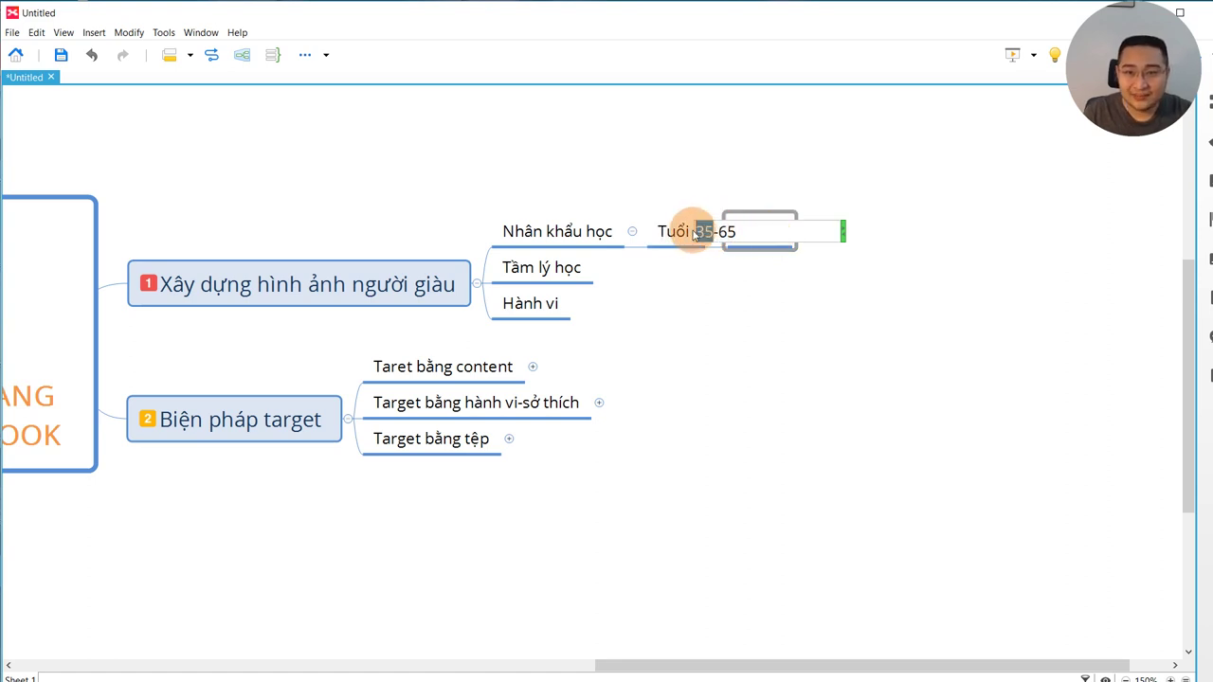
type("40")
key("Return")
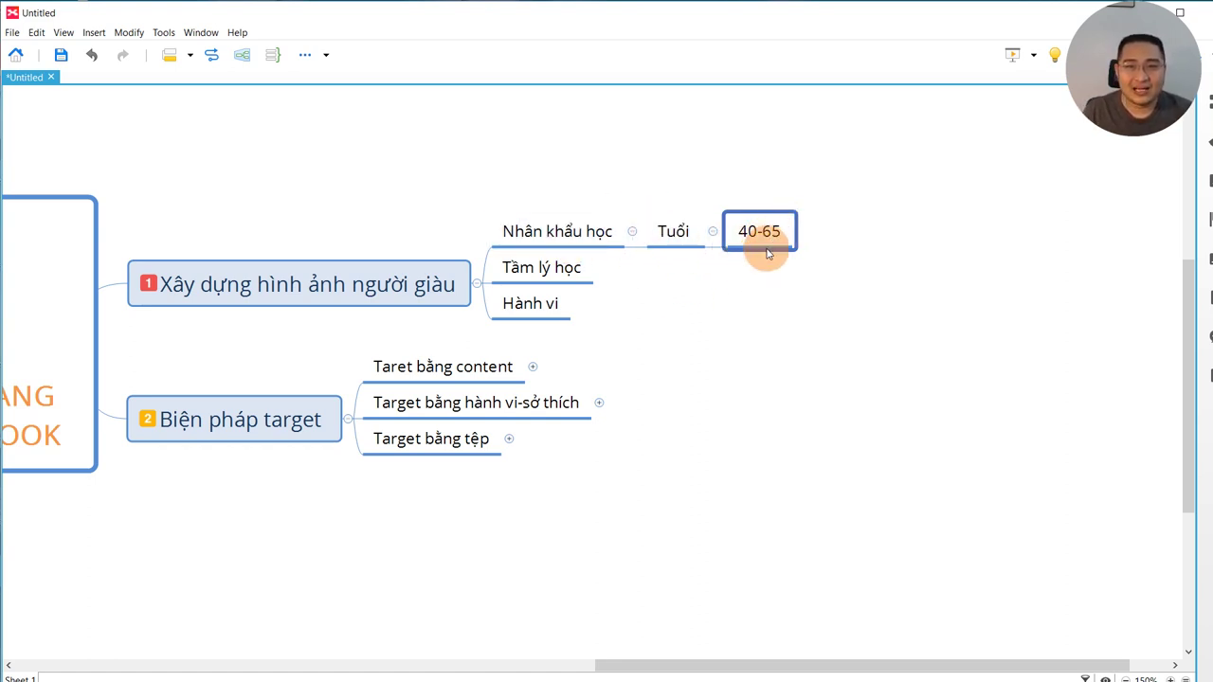
left_click(796, 248)
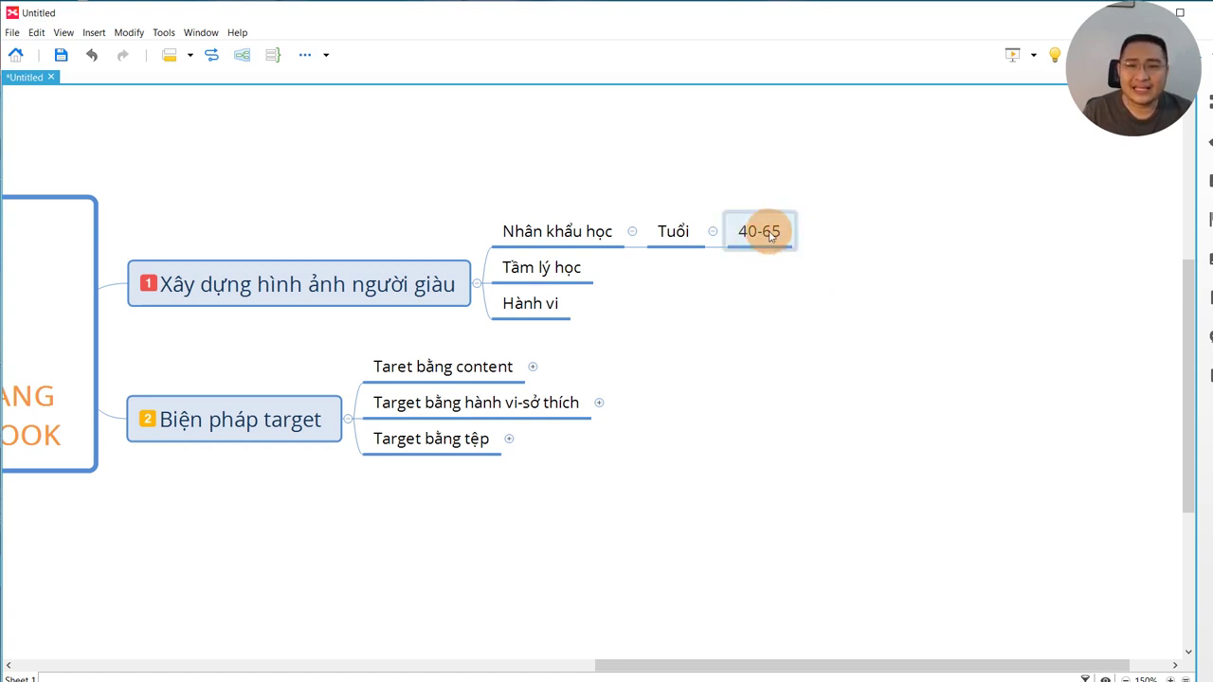
double_click(769, 235)
double_click(706, 231)
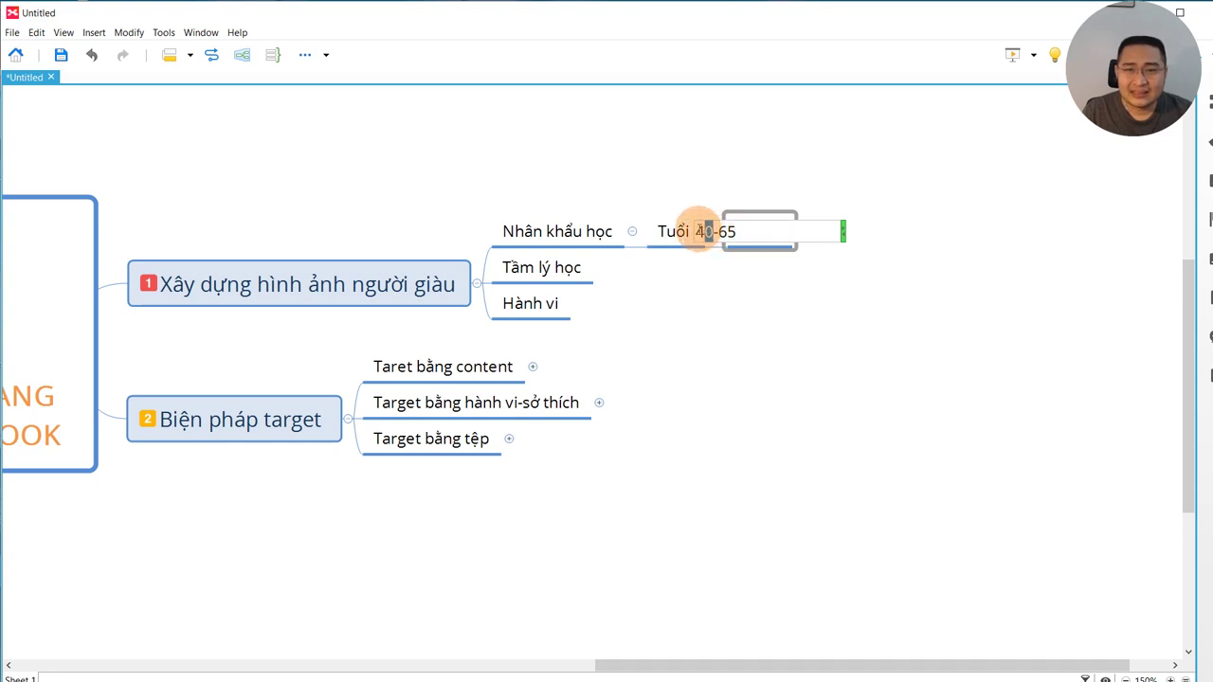
left_click(780, 245)
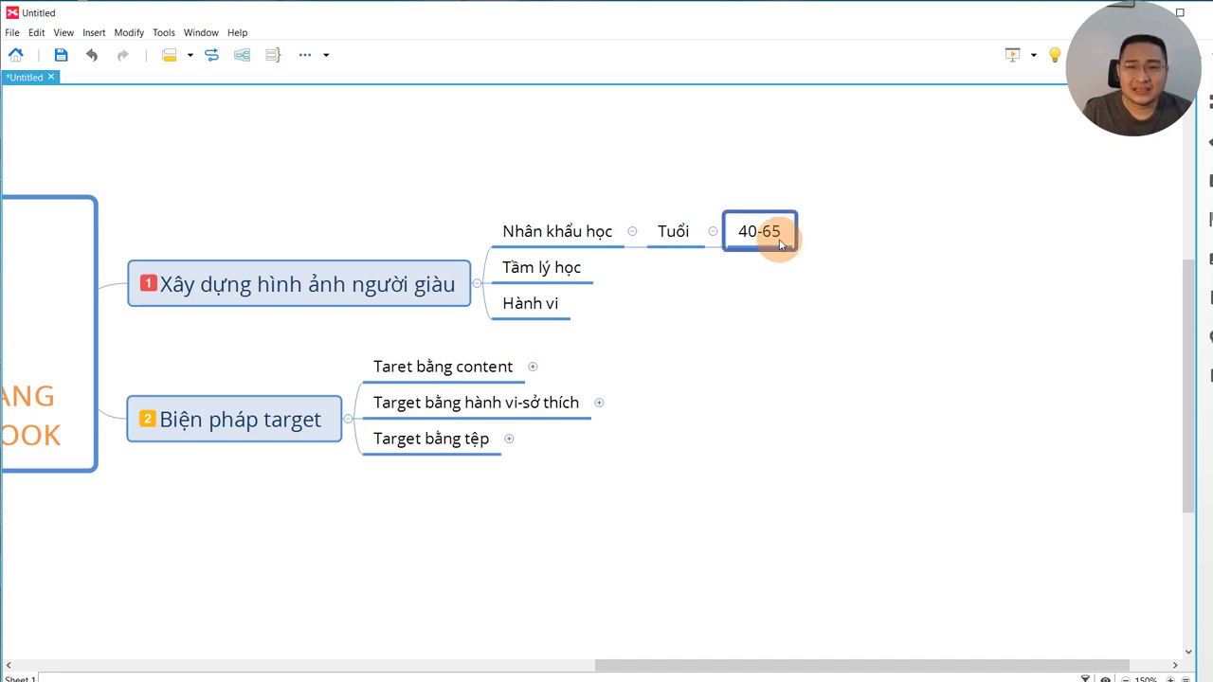
left_click(813, 320)
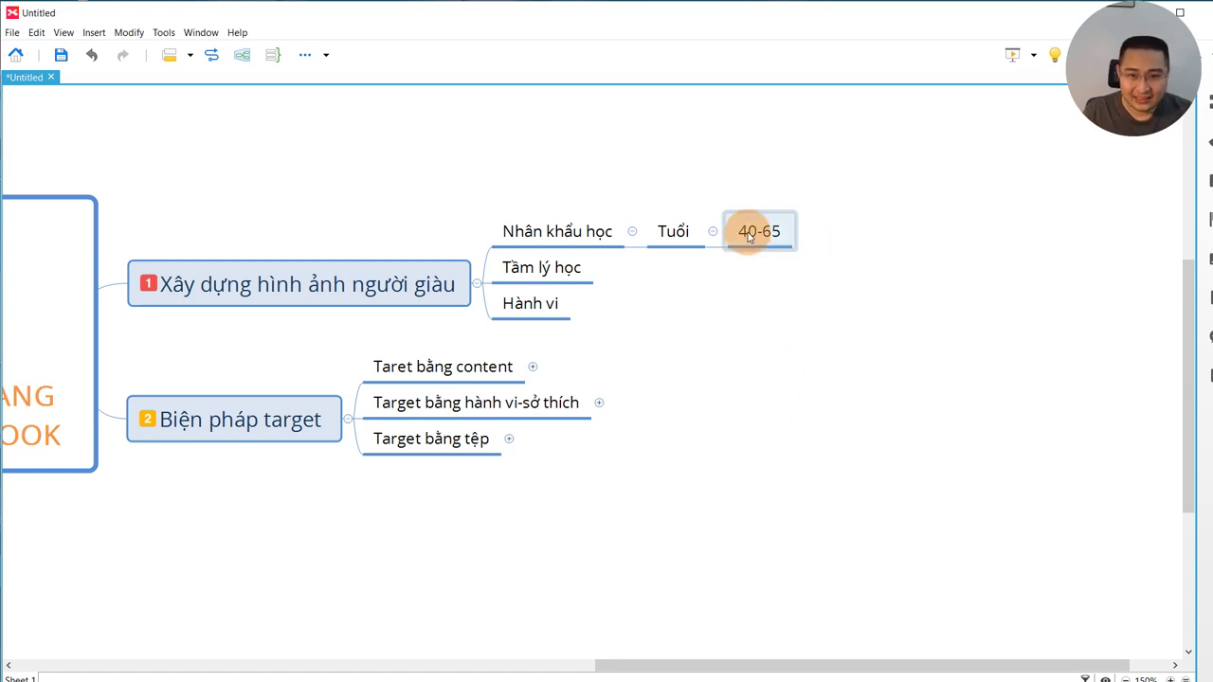
- Add a topic named "ở đâu" directly after "Tuổi" at the same level under "Nhân khẩu học"
left_click(675, 232)
key("Return")
type("Qu")
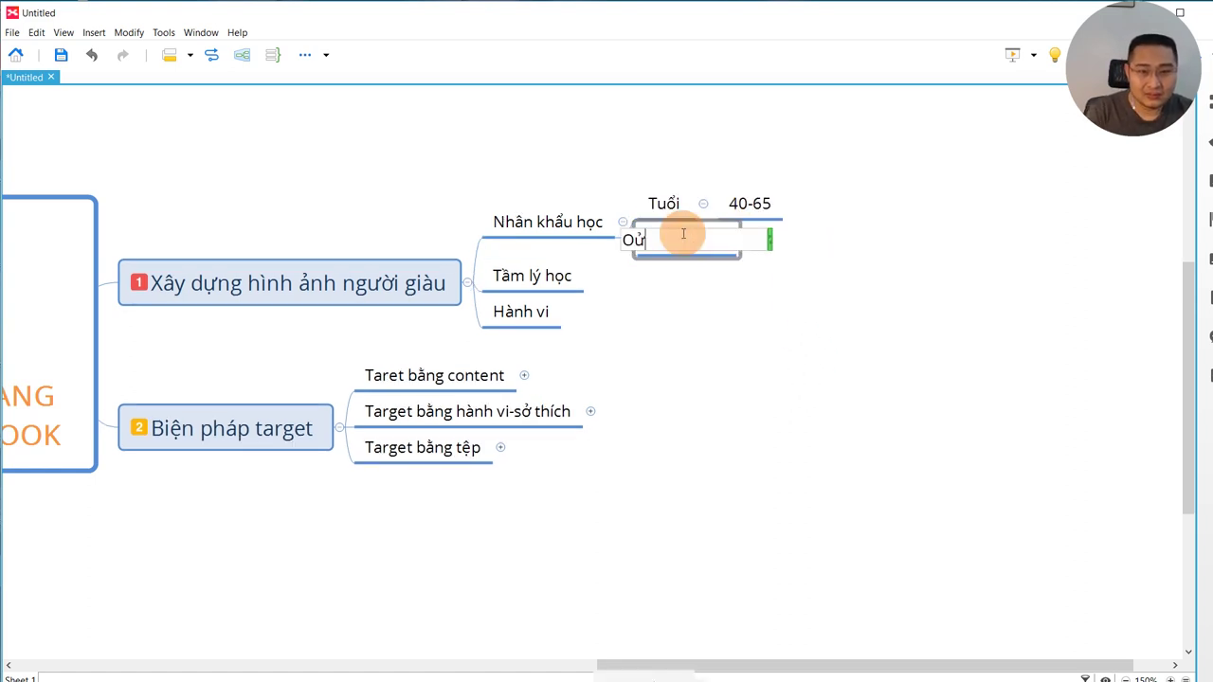
key("BackSpace")
key("BackSpace")
type("ở đâu")
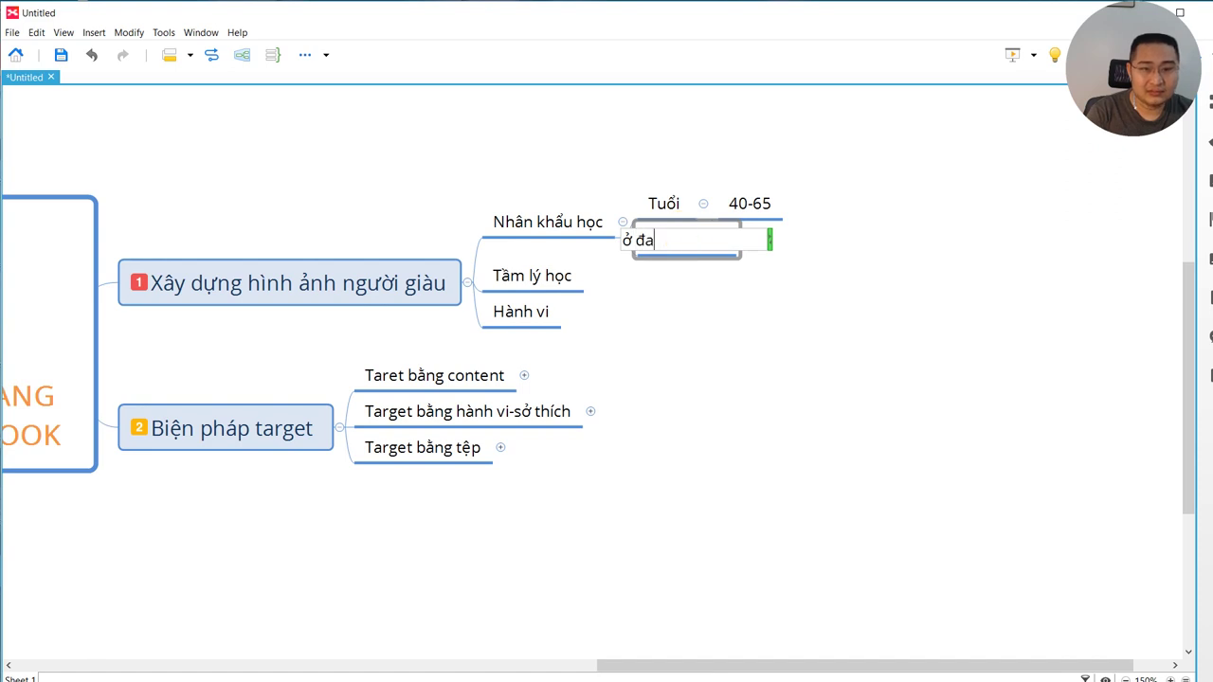
key("Return")
- Add two subtopics under "ở đâu", named "Tp lớn" and "VN"
key("Tab")
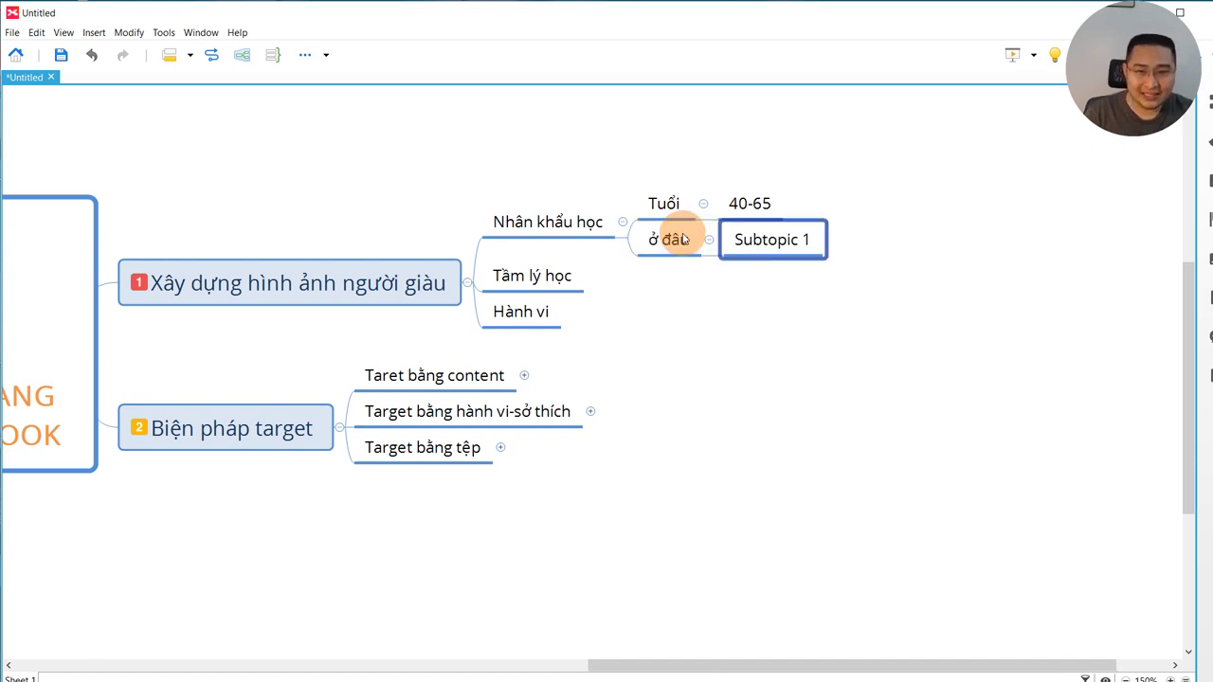
double_click(770, 241)
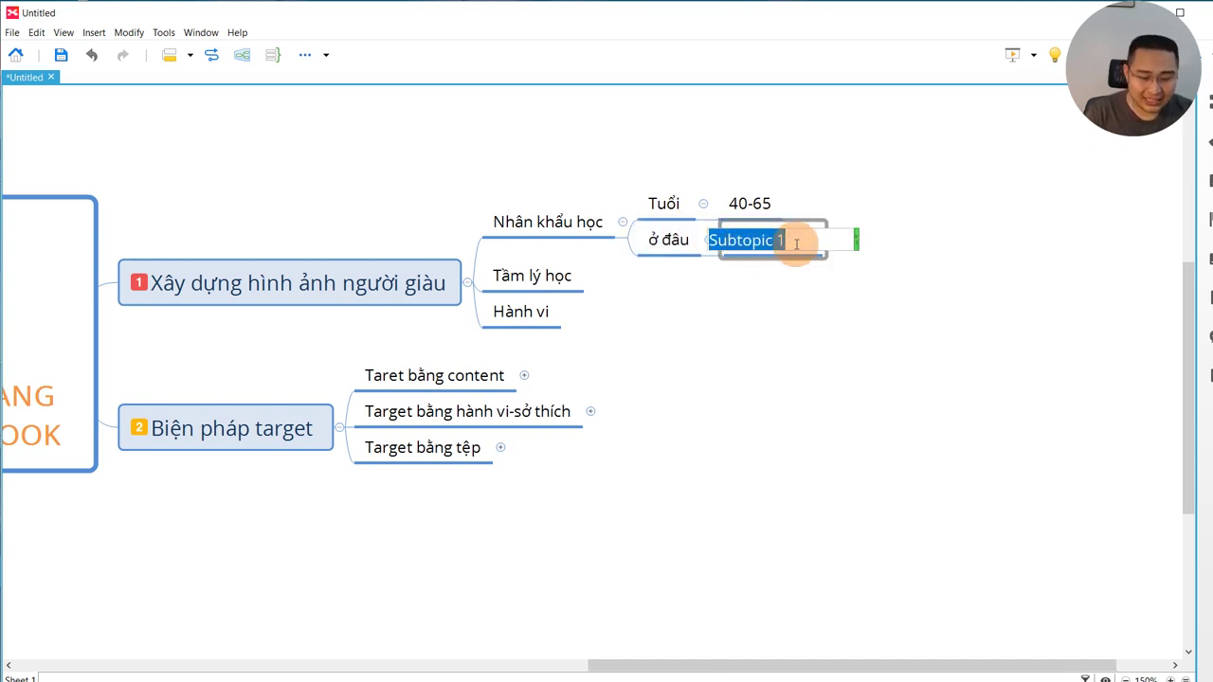
type("Tp lớn")
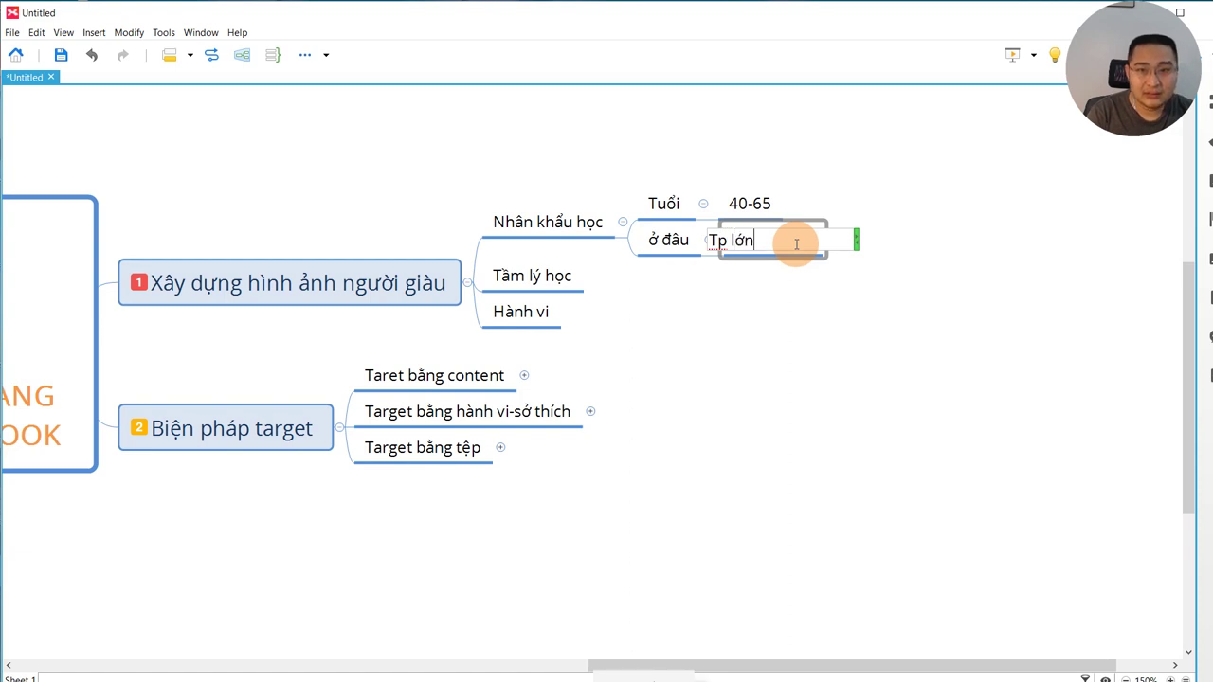
key("Return")
key("Return")
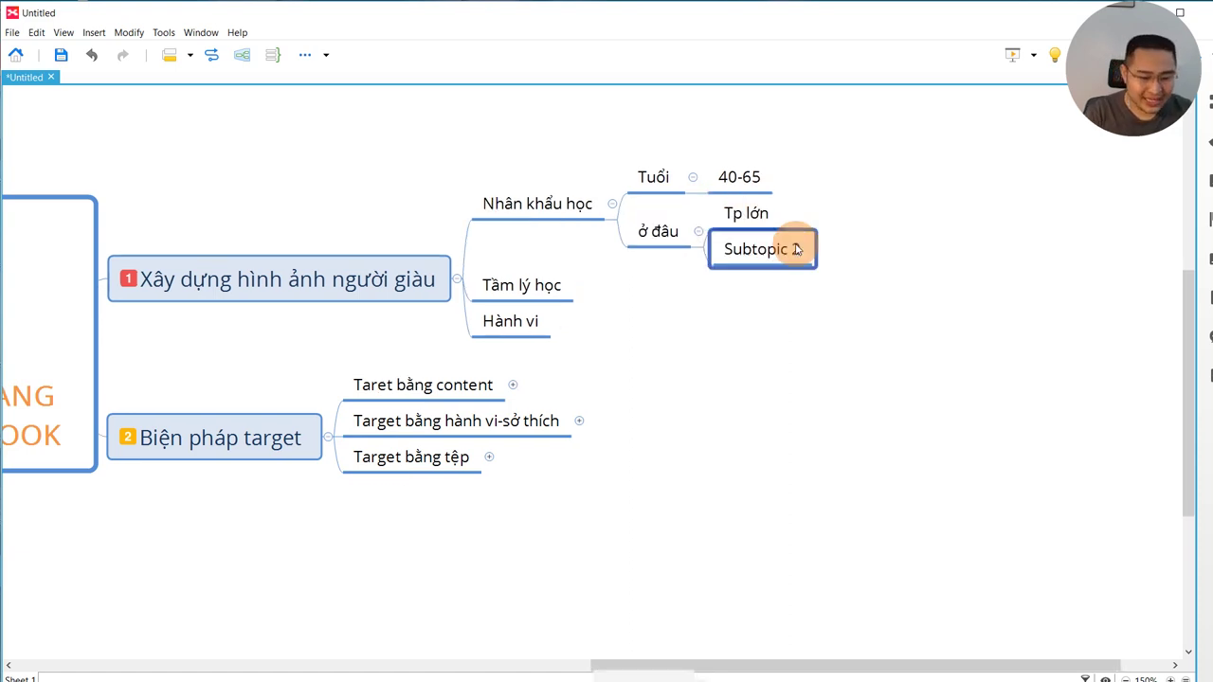
type("VN")
key("Return")
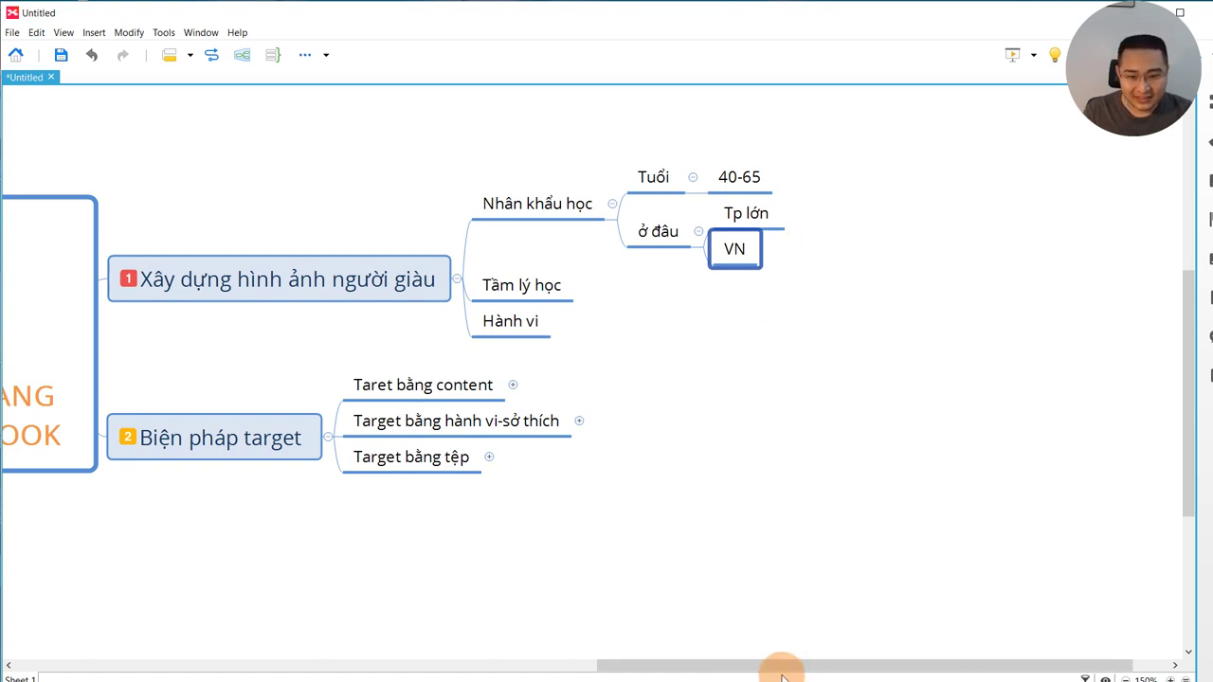
left_click_drag(771, 666, 757, 666)
left_click(782, 516)
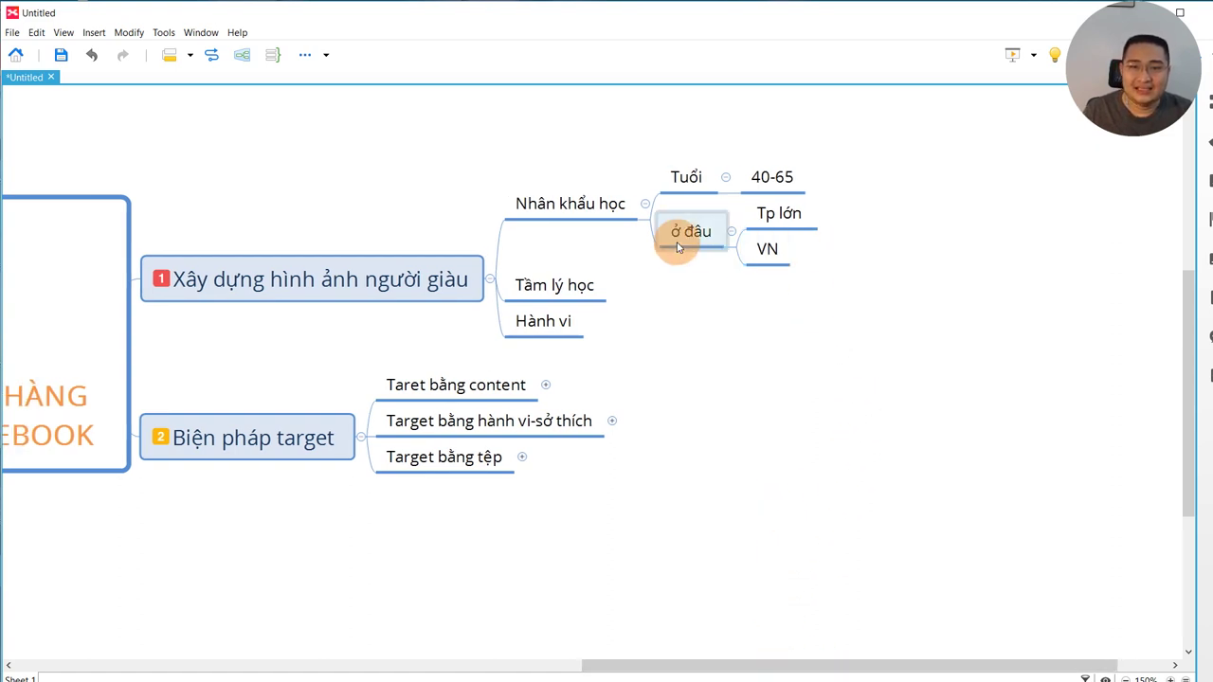
left_click_drag(738, 183, 642, 290)
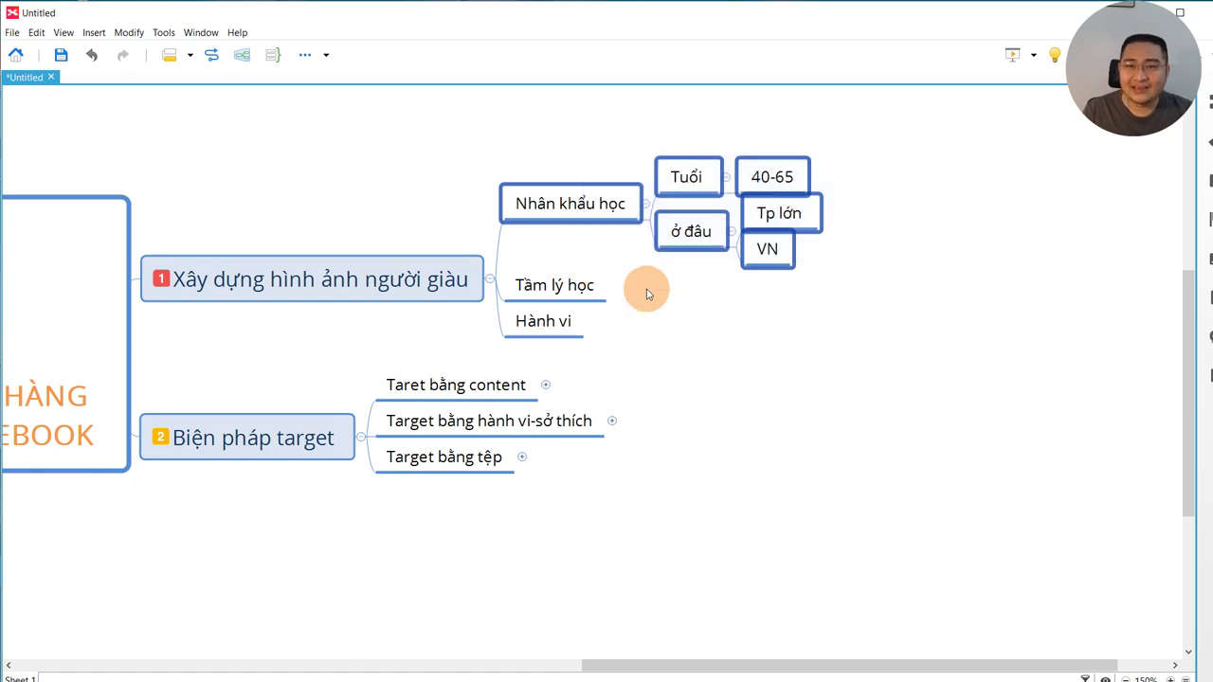
left_click(640, 299)
- Add a subtopic named "Sức khỏe" under "Tầm lý học"
left_click(598, 299)
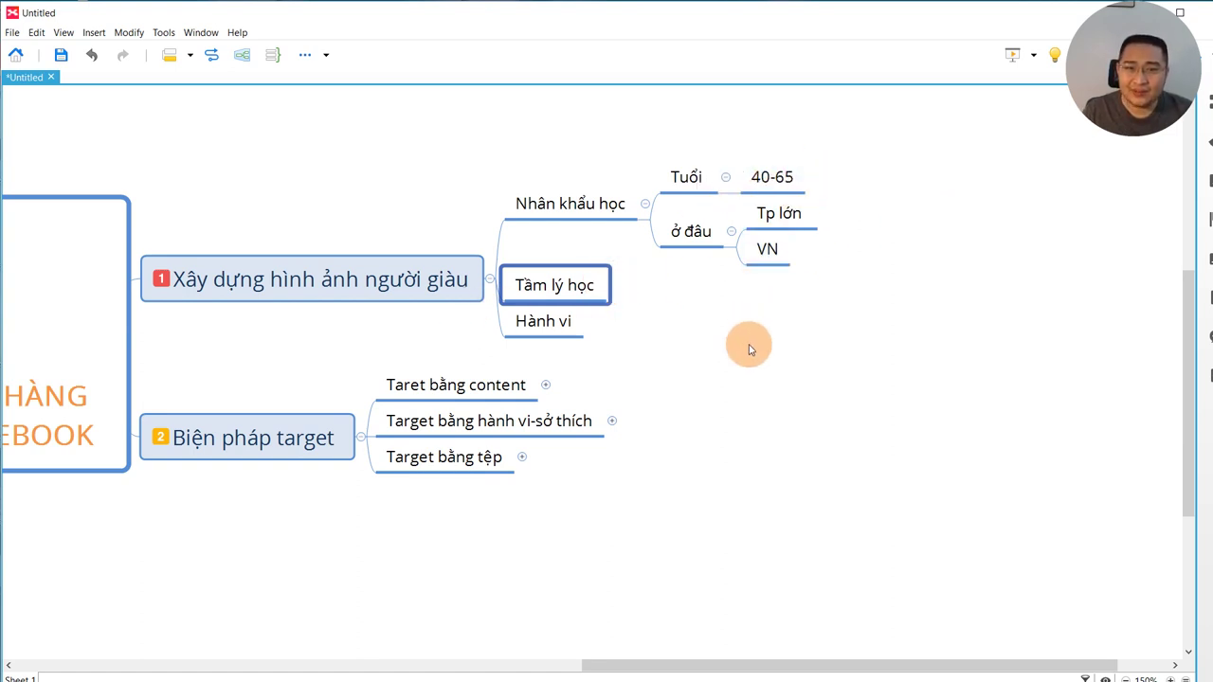
key("Tab")
type("kHOE")
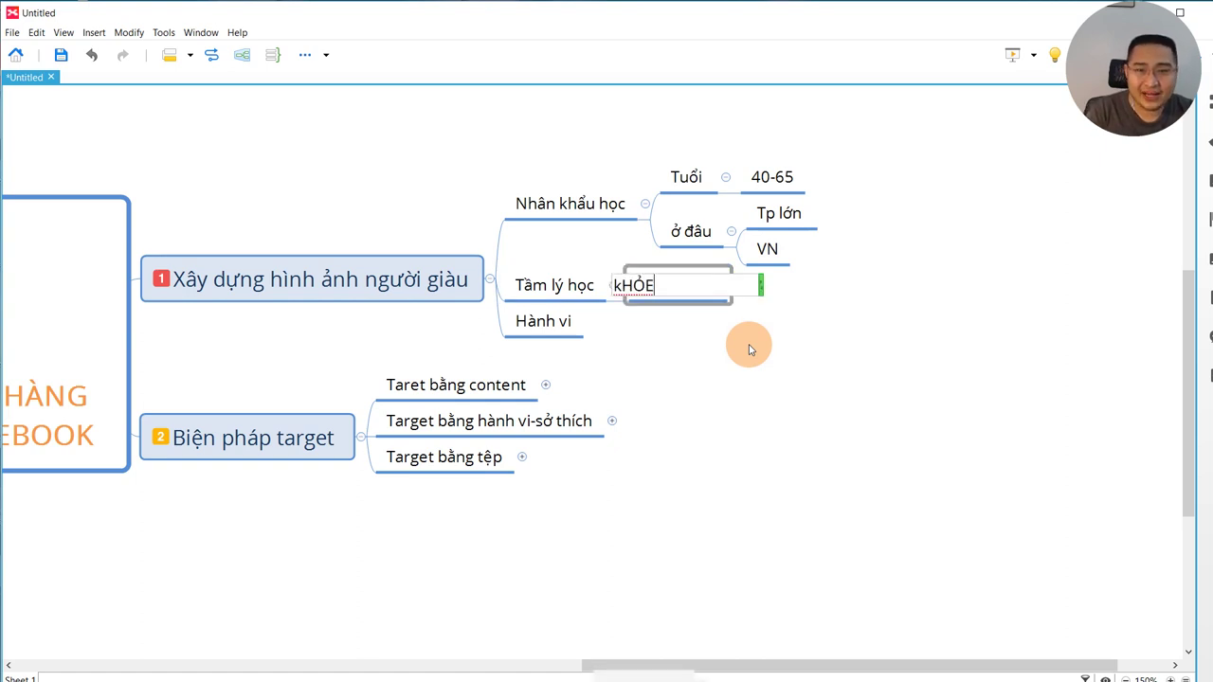
key("BackSpace")
key("BackSpace")
key("BackSpace")
key("BackSpace")
type("Sức")
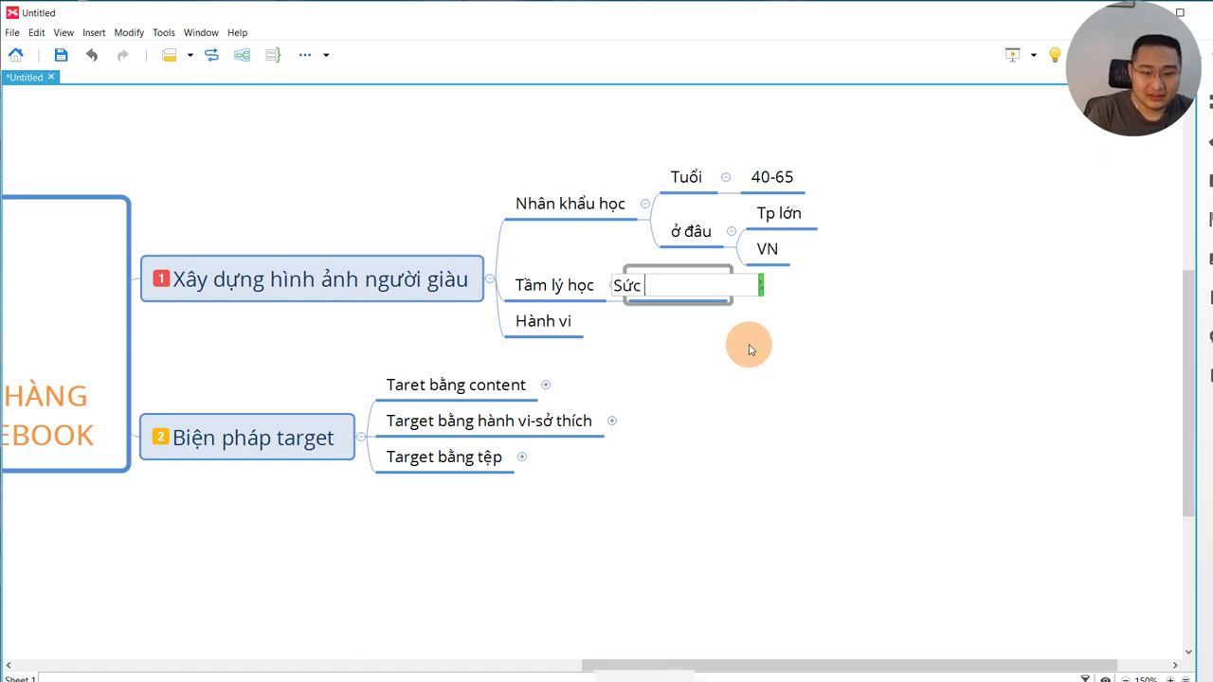
type(" khỏe")
key("Return")
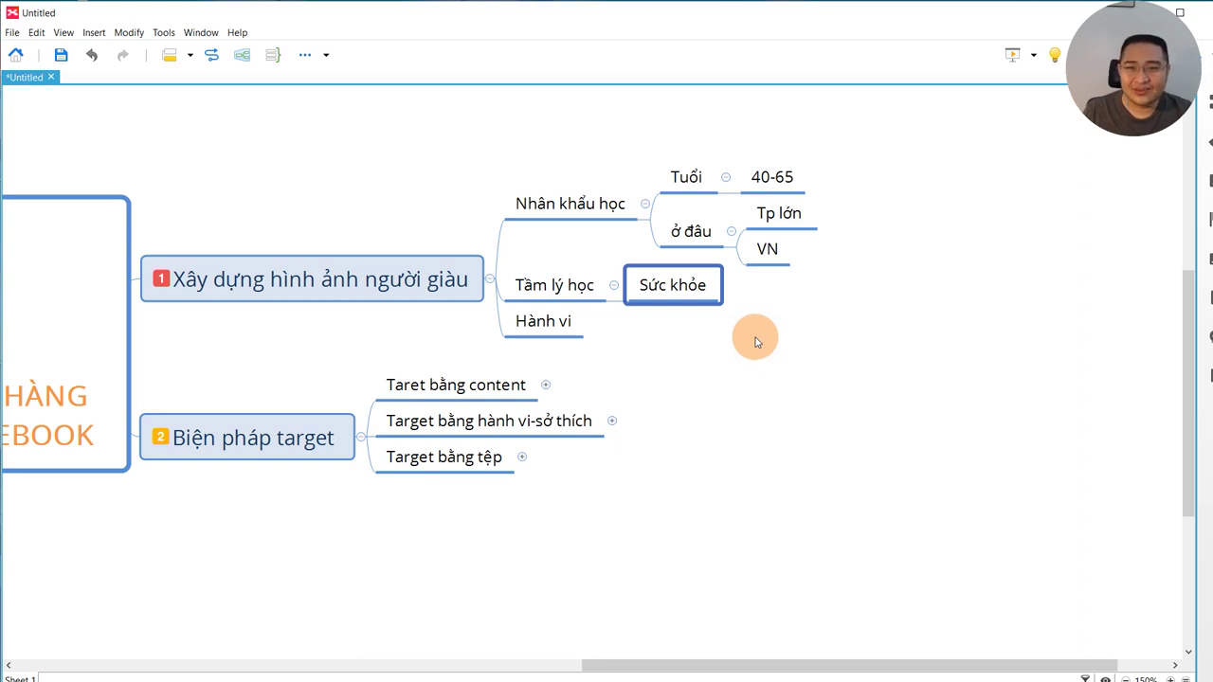
- Correct the spelling of the topic "Tầm lý học" to "Tâm lý học"
left_click(555, 284)
double_click(554, 285)
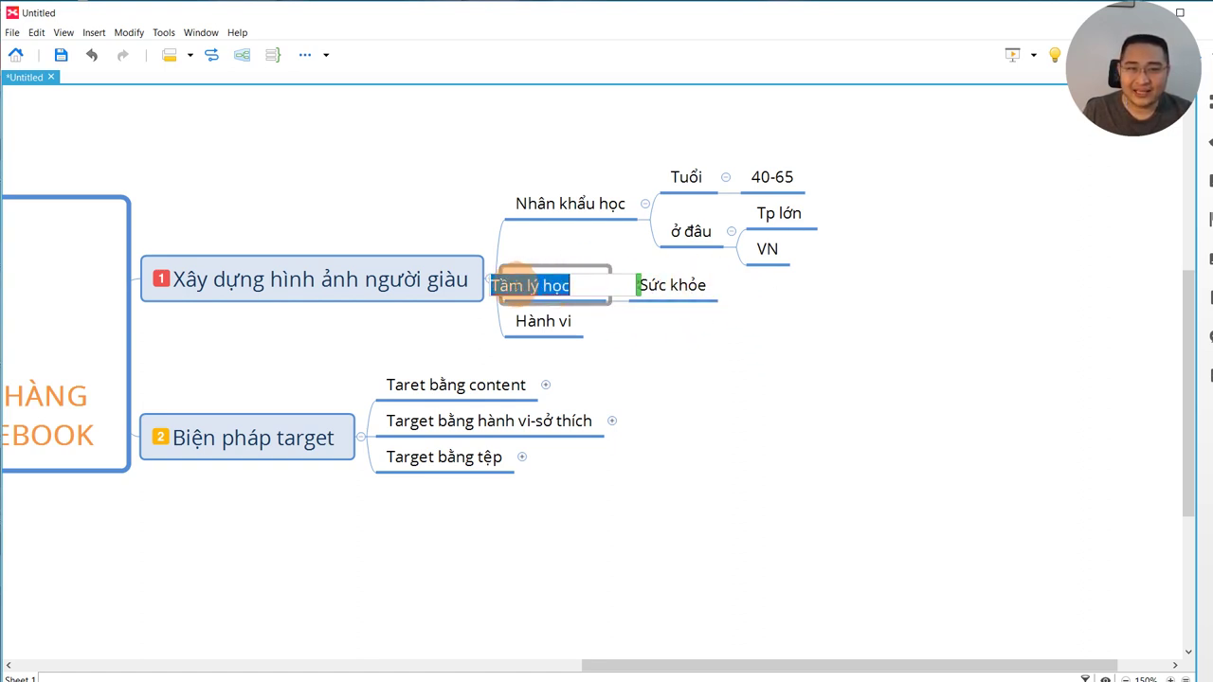
left_click(512, 280)
key("BackSpace")
key("BackSpace")
type("âm")
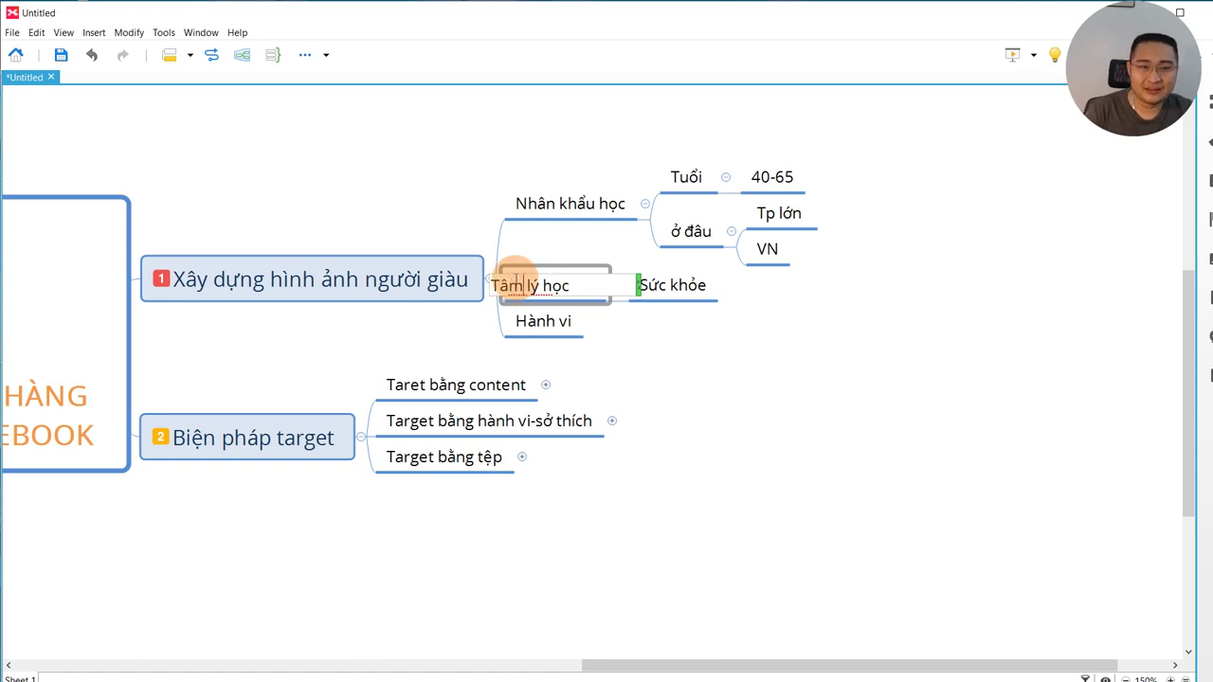
key("Return")
- Add three subtopics under "Sức khỏe", named "Yoga", "Nhảy" and "thiền"
left_click(698, 292)
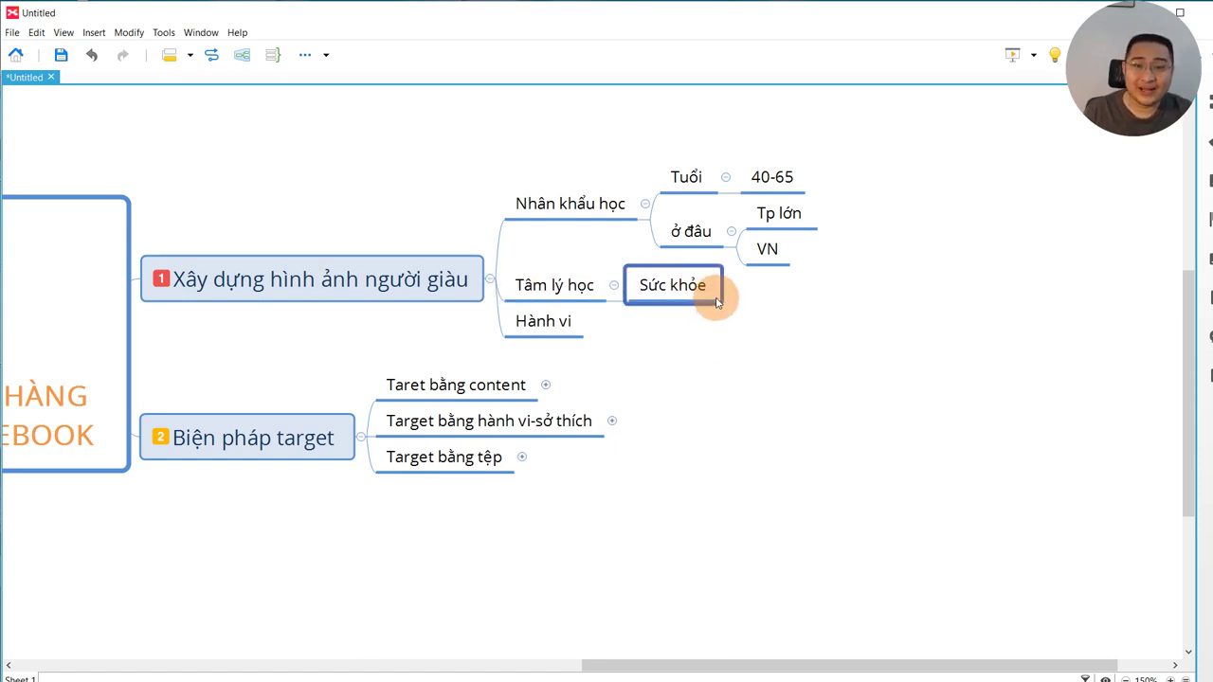
key("Tab")
type("Y")
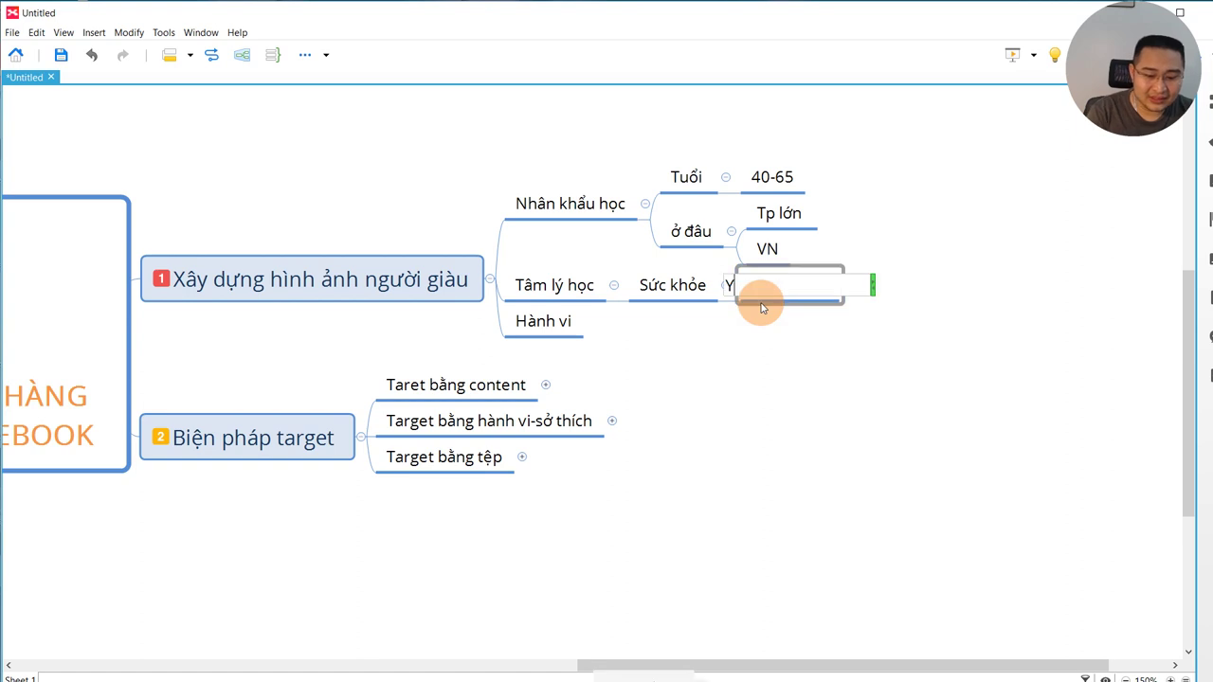
type("oga")
key("Return")
key("Return")
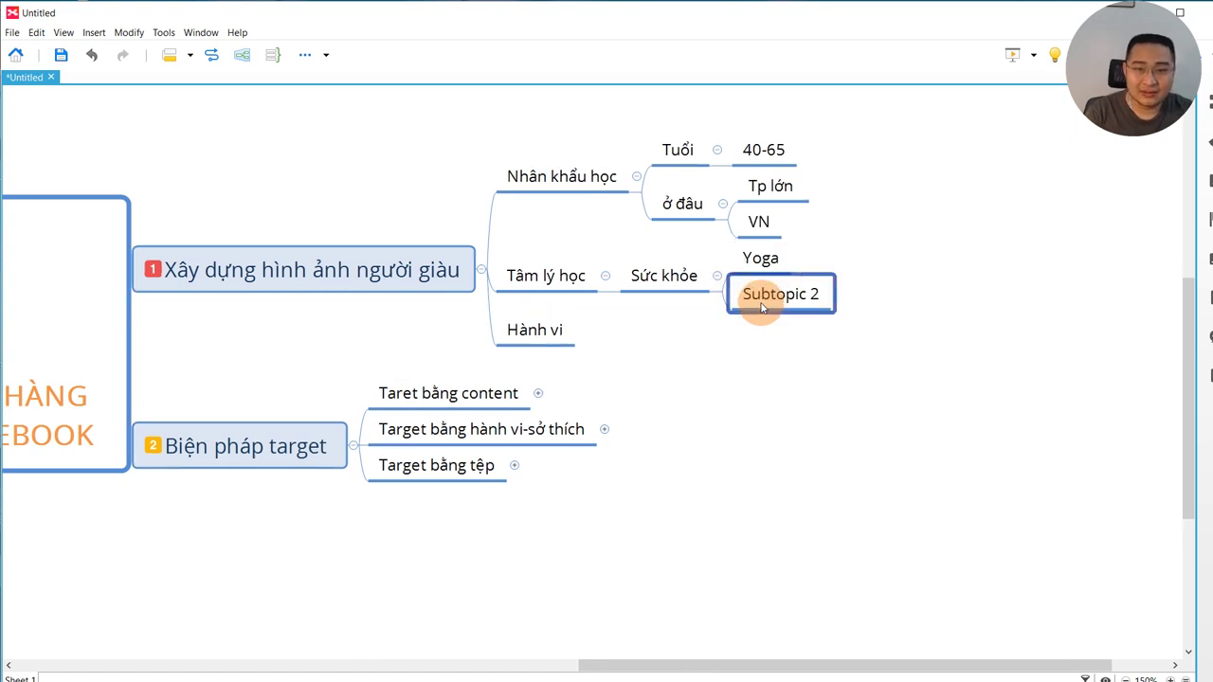
type("Nhảy")
key("Return")
key("Return")
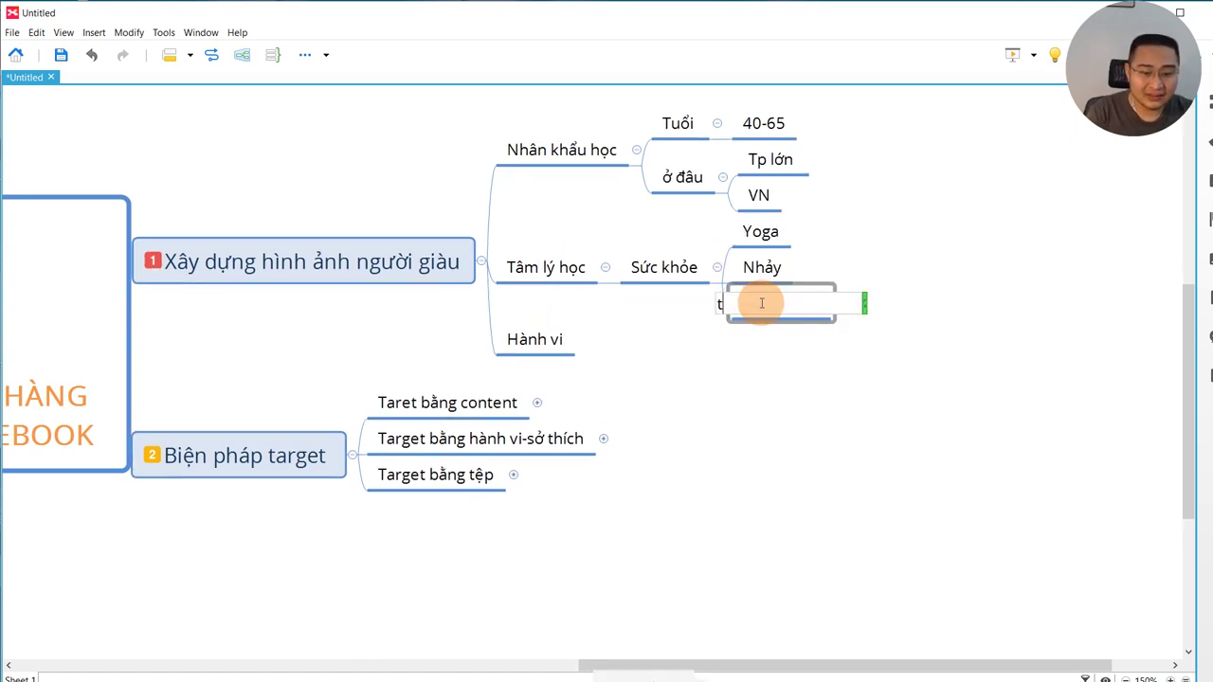
type("thiền")
key("Return")
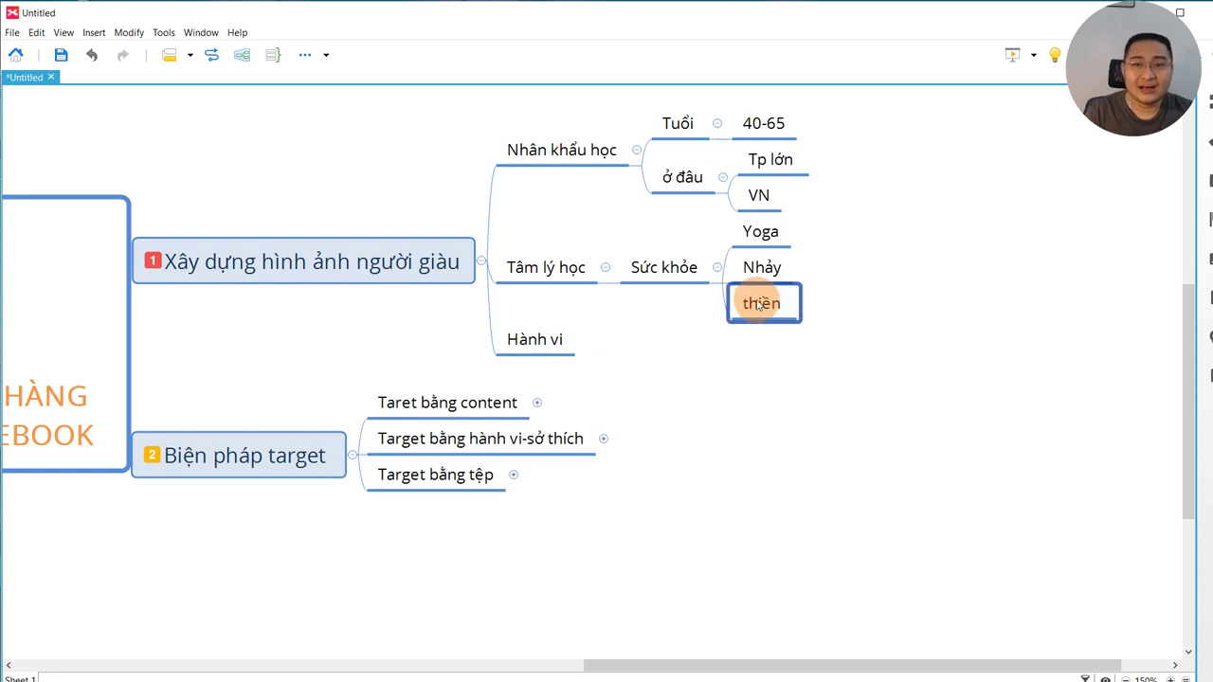
- Add a topic named "giải trí" directly after "Sức khỏe" at the same level, with a subtopic "trà đạo" under it
left_click(675, 265)
key("Return")
type("giải trí")
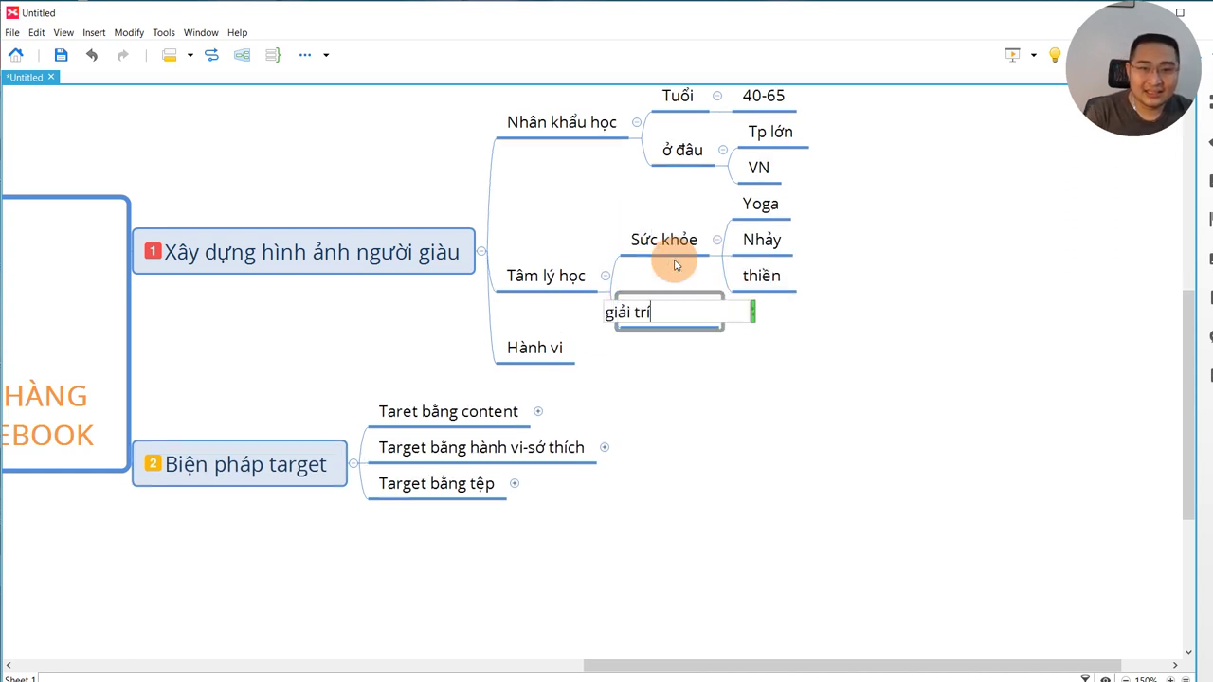
key("Return")
scroll(793, 385, "up", 1)
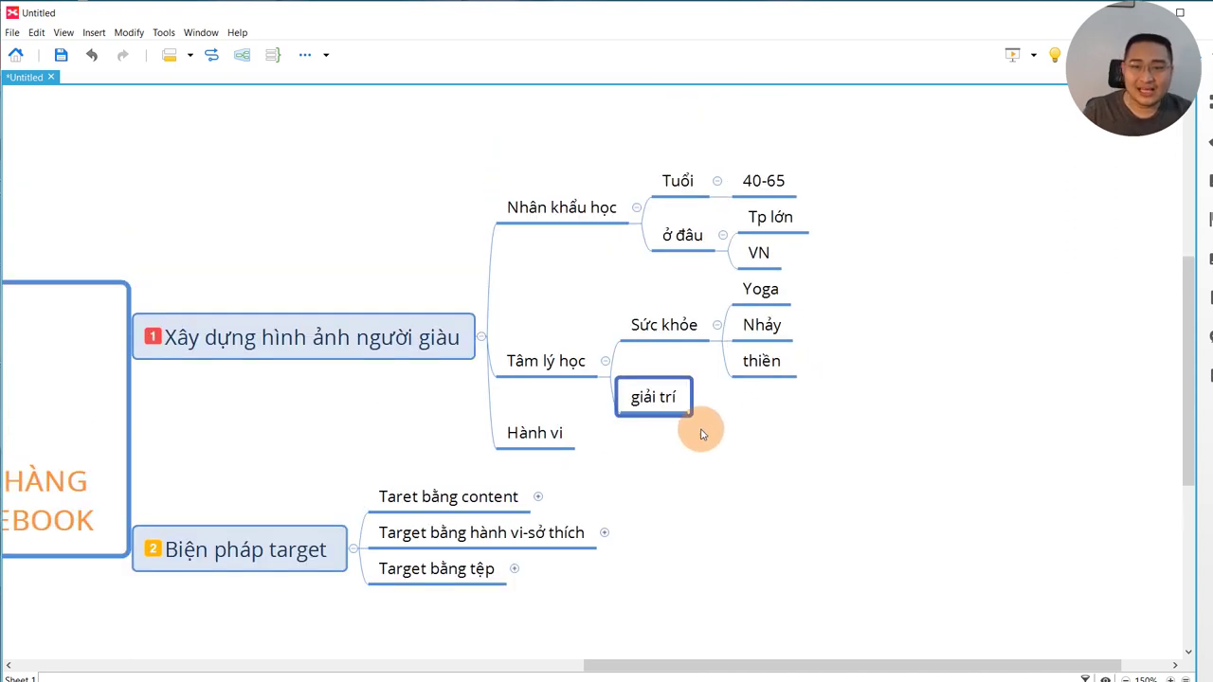
key("Tab")
type("trà")
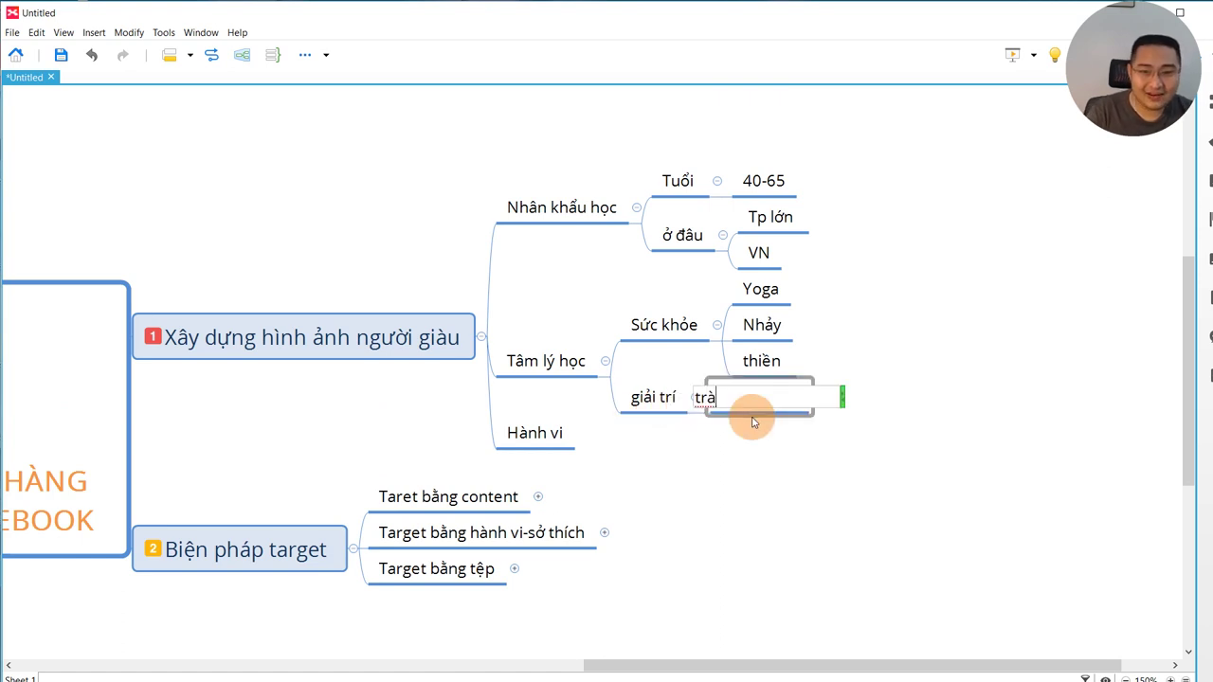
type(" đaoj")
key("Return")
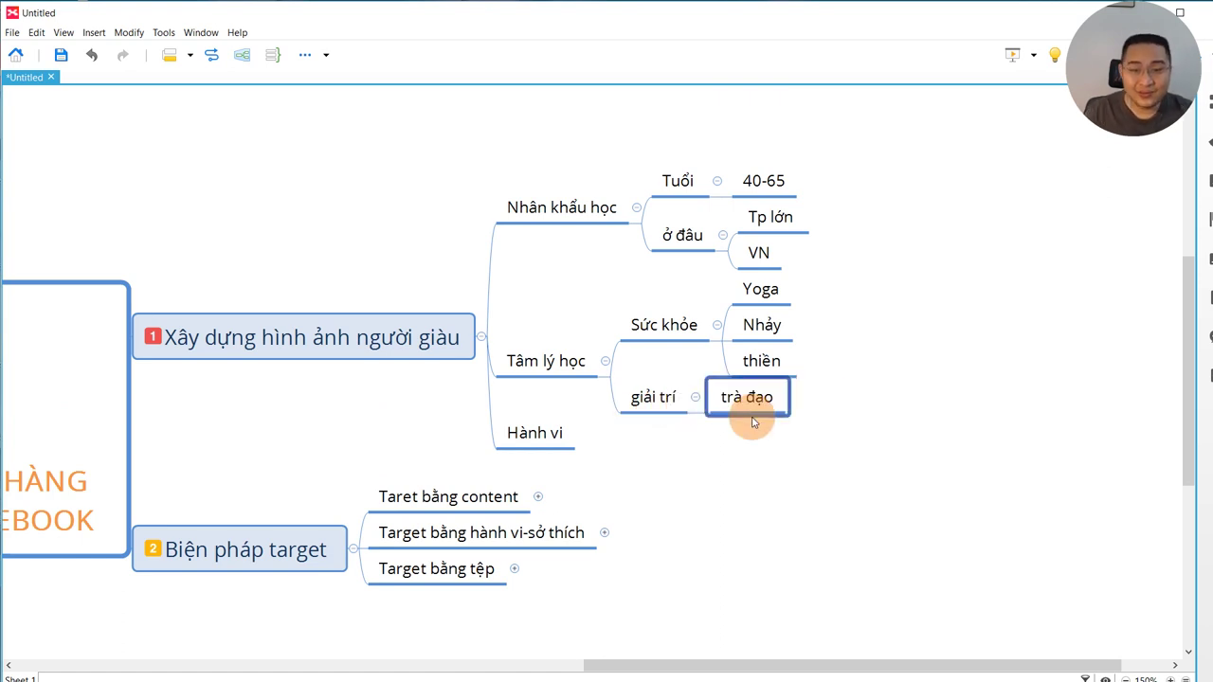
- Add a topic named "thể thao" directly after "giải trí" at the same level, with a subtopic "gôn" under it
left_click(663, 398)
key("Return")
type("thể thao")
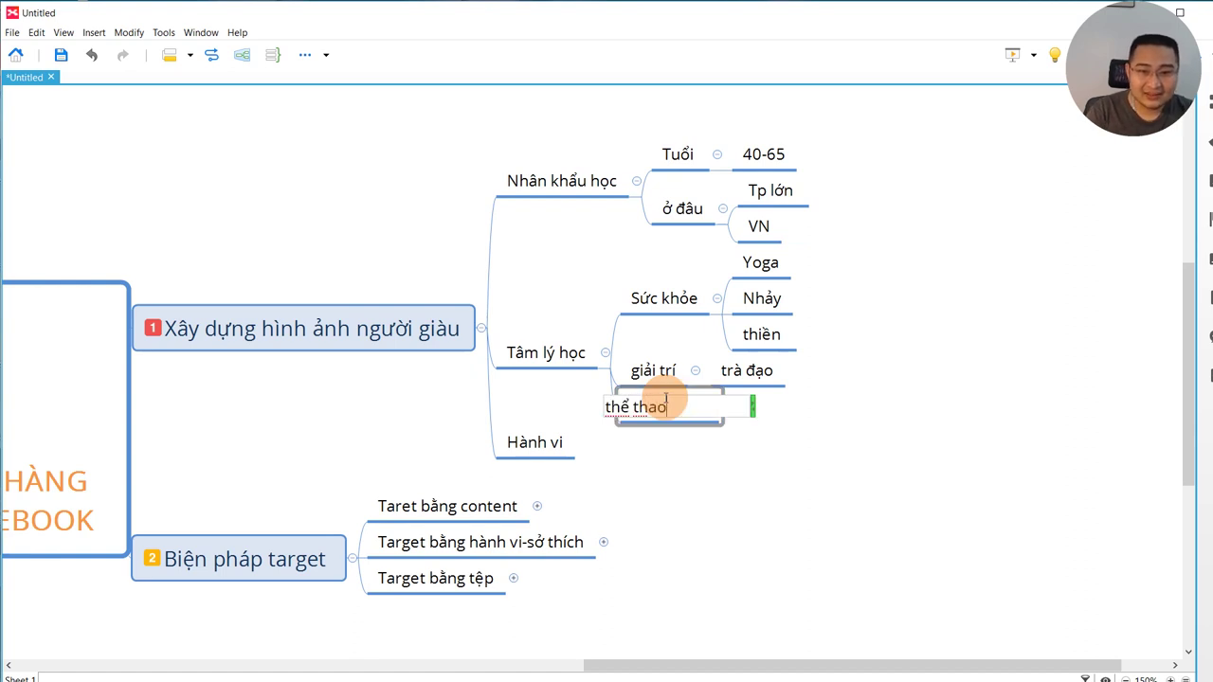
key("Return")
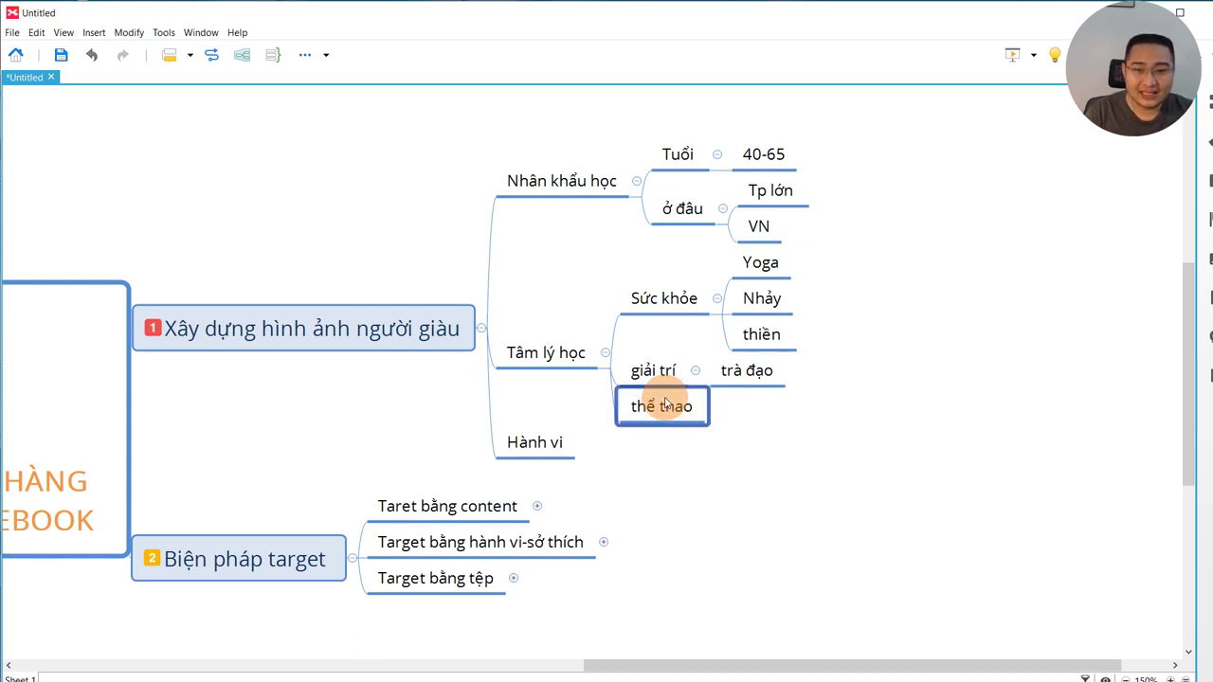
key("Tab")
type("g")
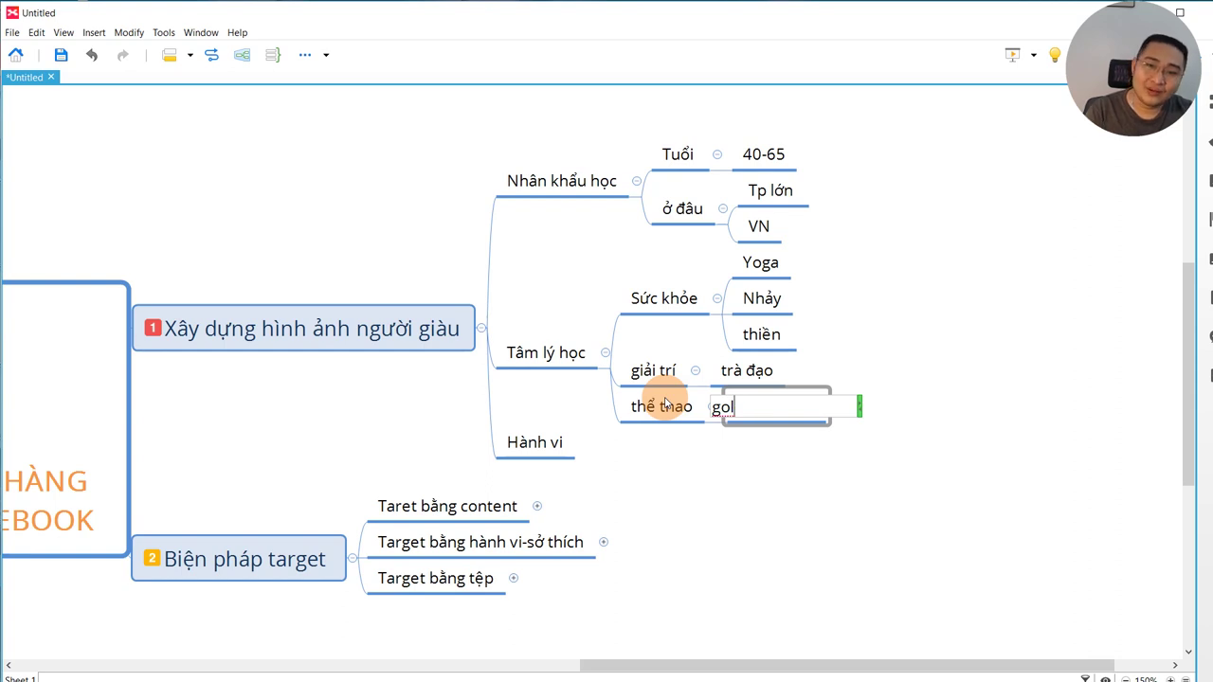
type("ôn")
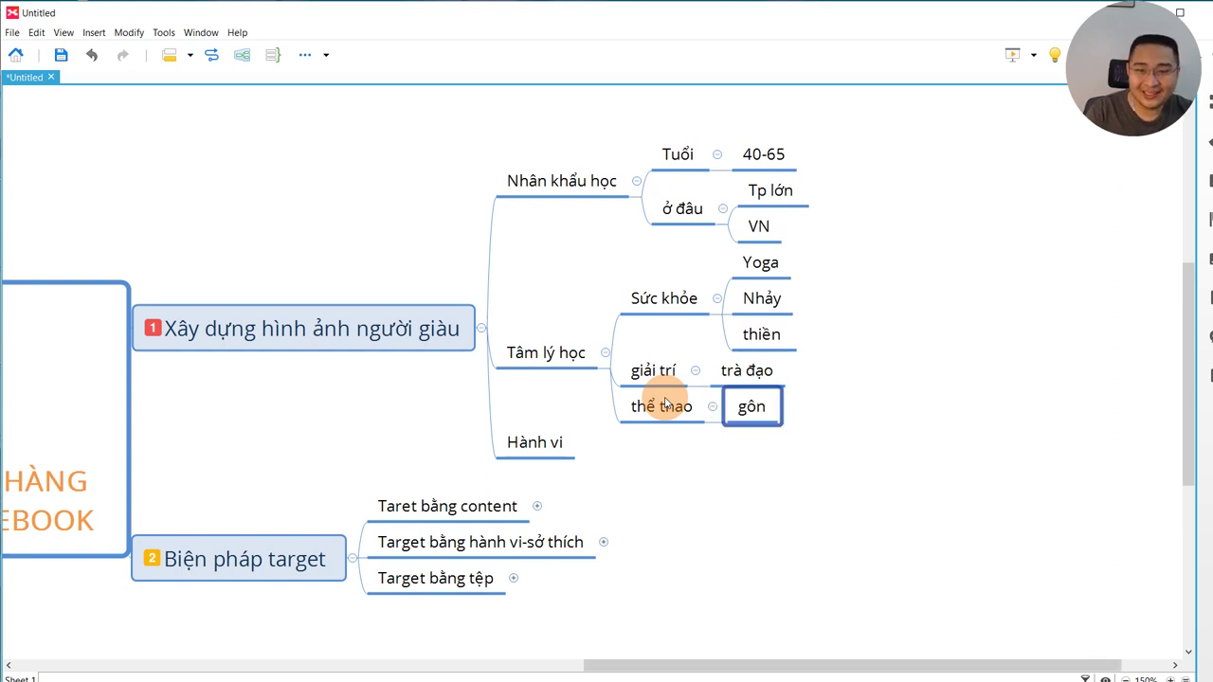
left_click(751, 464)
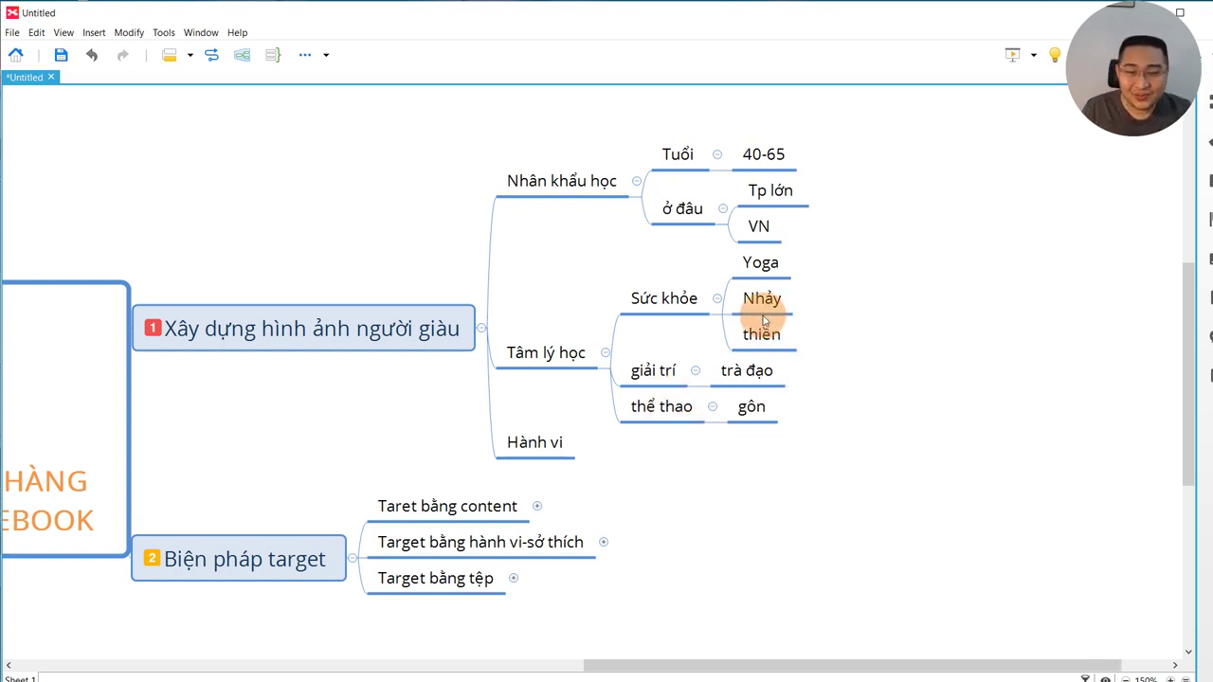
left_click_drag(647, 265, 652, 434)
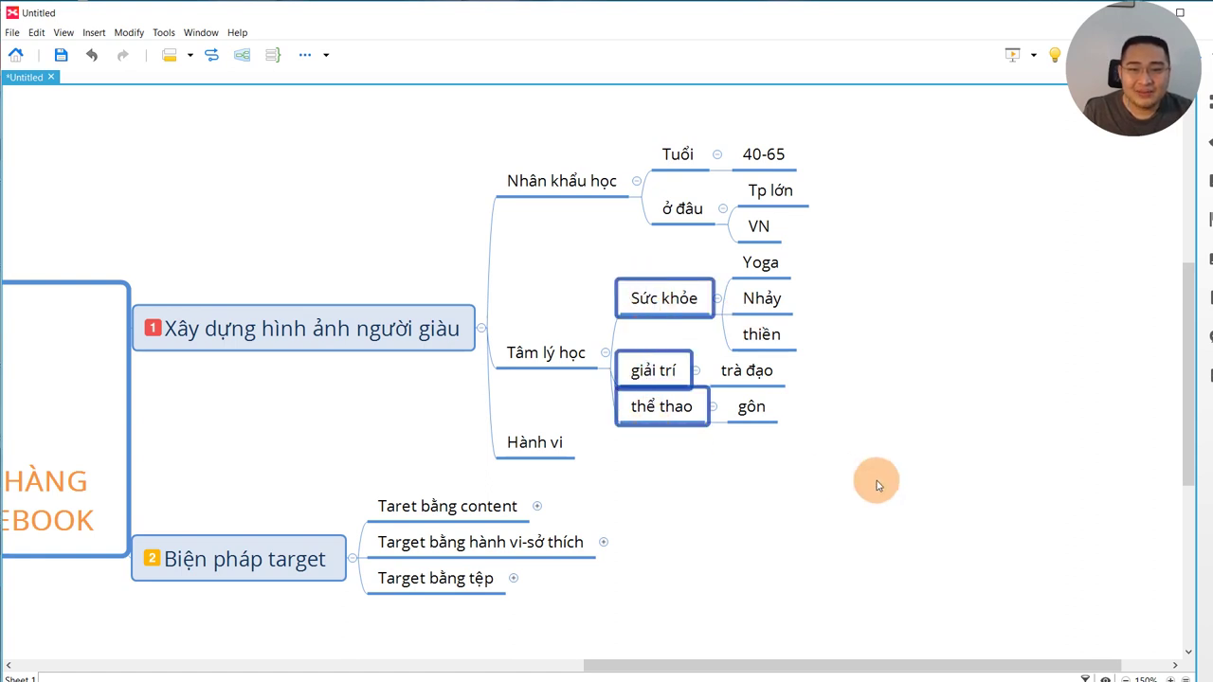
left_click(876, 481)
- Add a topic named "du lịch" directly after "thể thao" at the same level, with a subtopic "du lịch quốc tế" under it
left_click(684, 419)
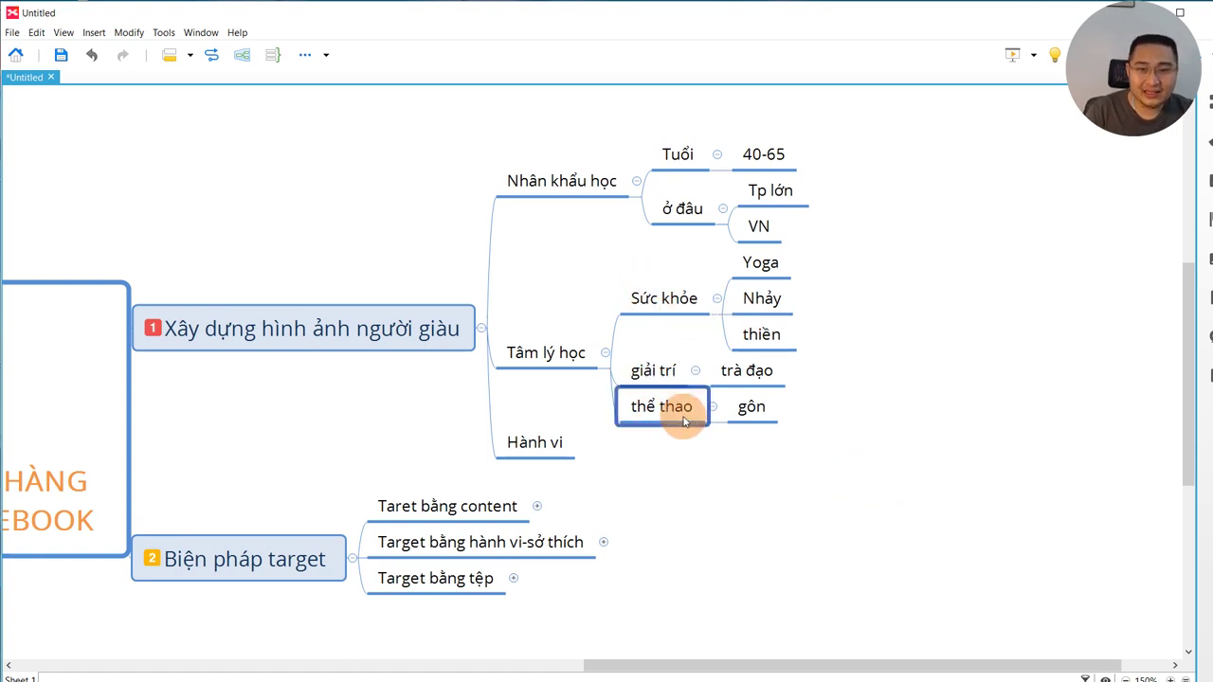
key("Return")
type("du lich")
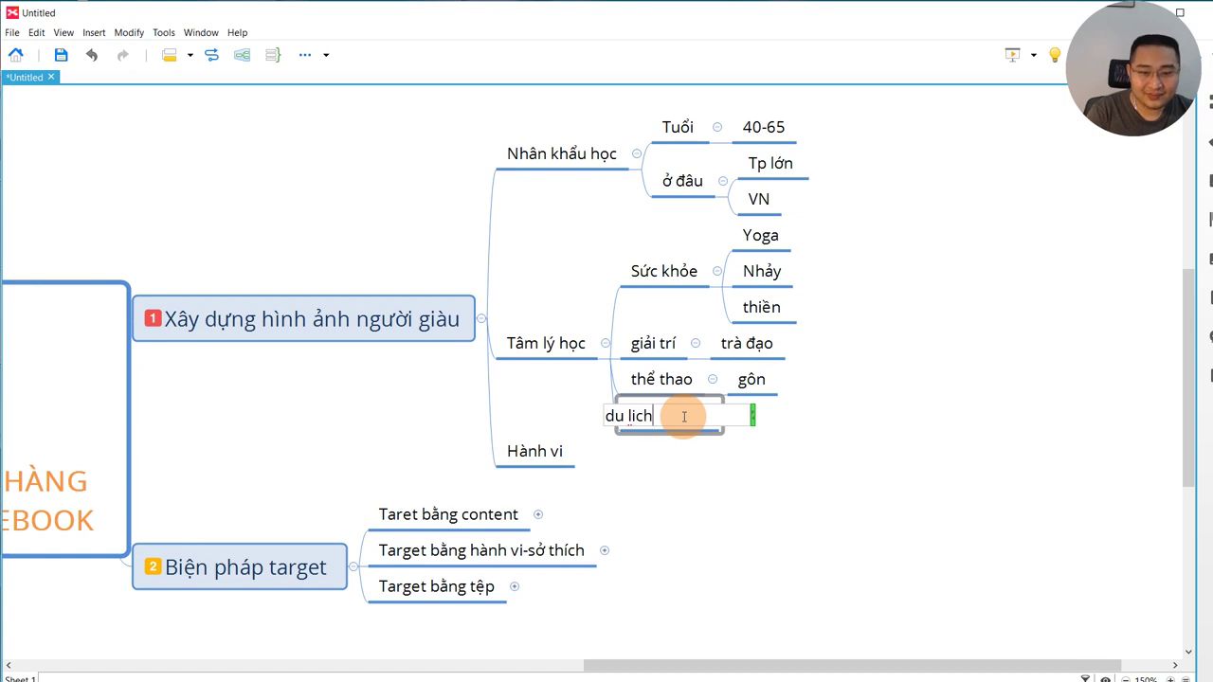
key("Tab")
type("d")
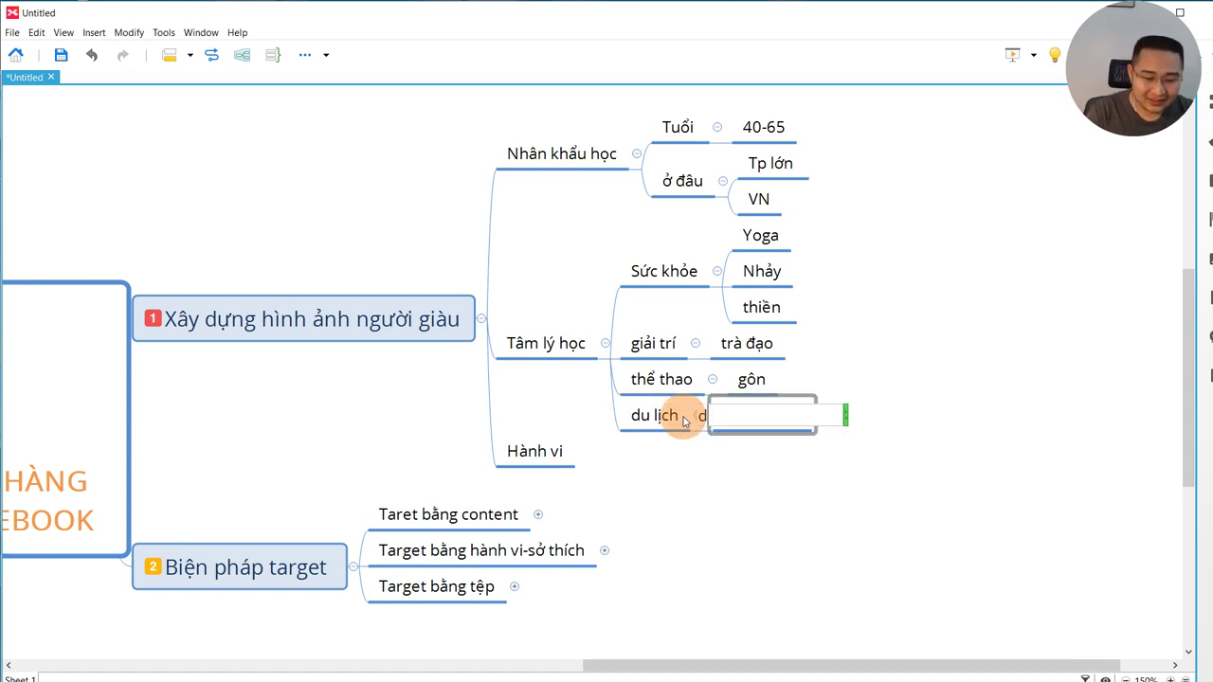
type("u lichj quyeef")
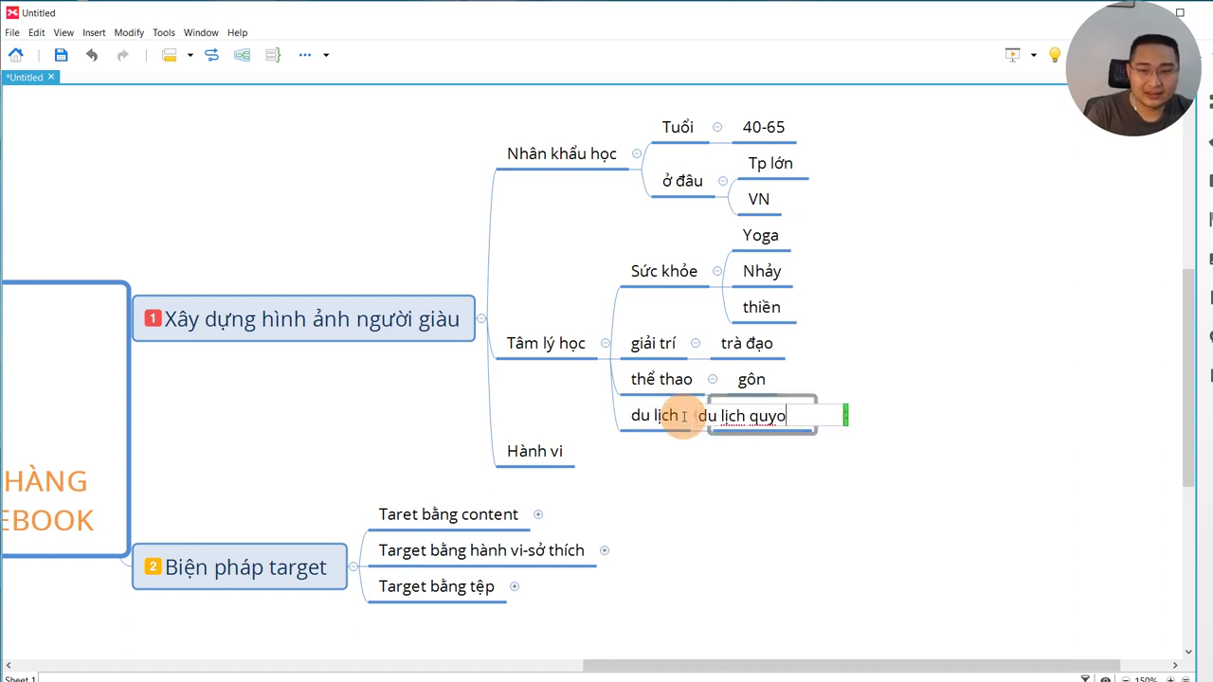
key("BackSpace")
key("BackSpace")
key("BackSpace")
type("uooc")
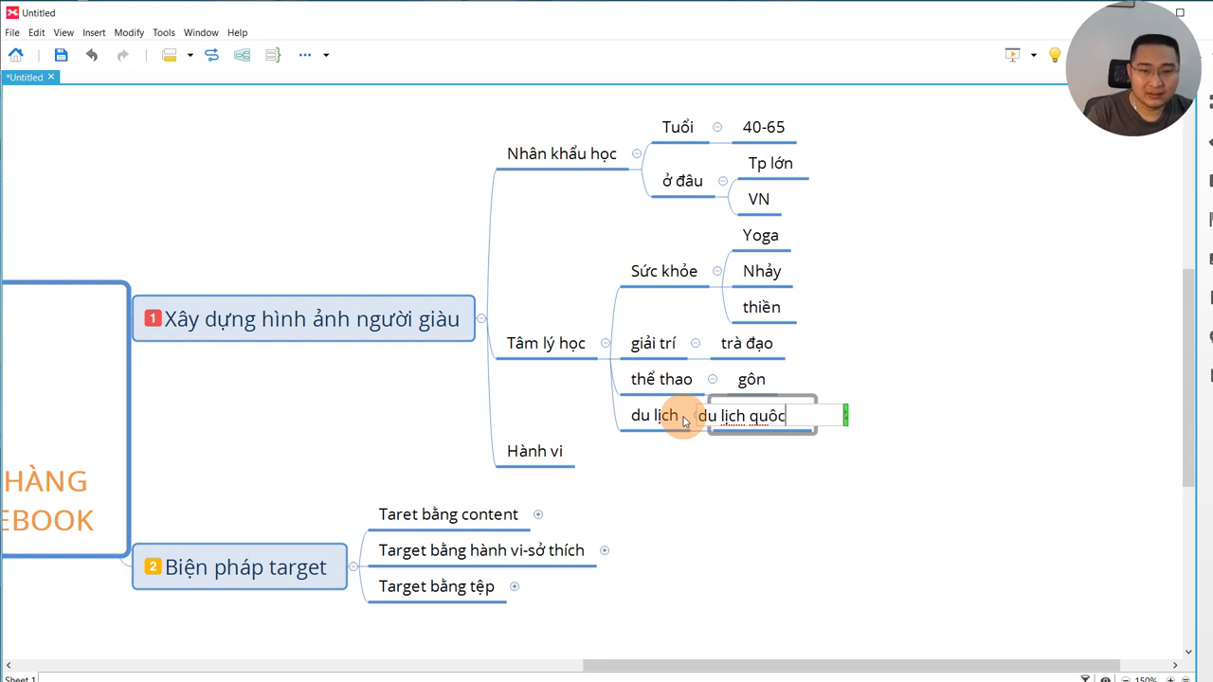
type("s tee")
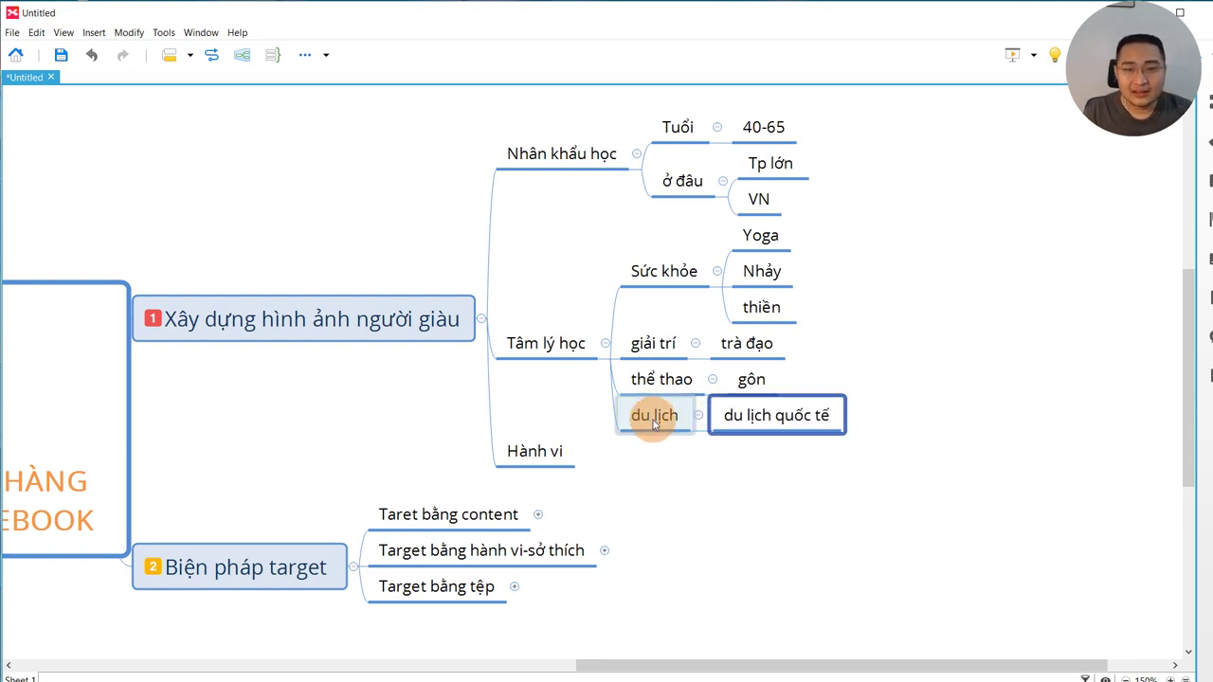
- Add a topic named "di chuyển" directly after "du lịch" at the same level under "Tâm lý học"
left_click(654, 415)
key("Return")
type("di ch")
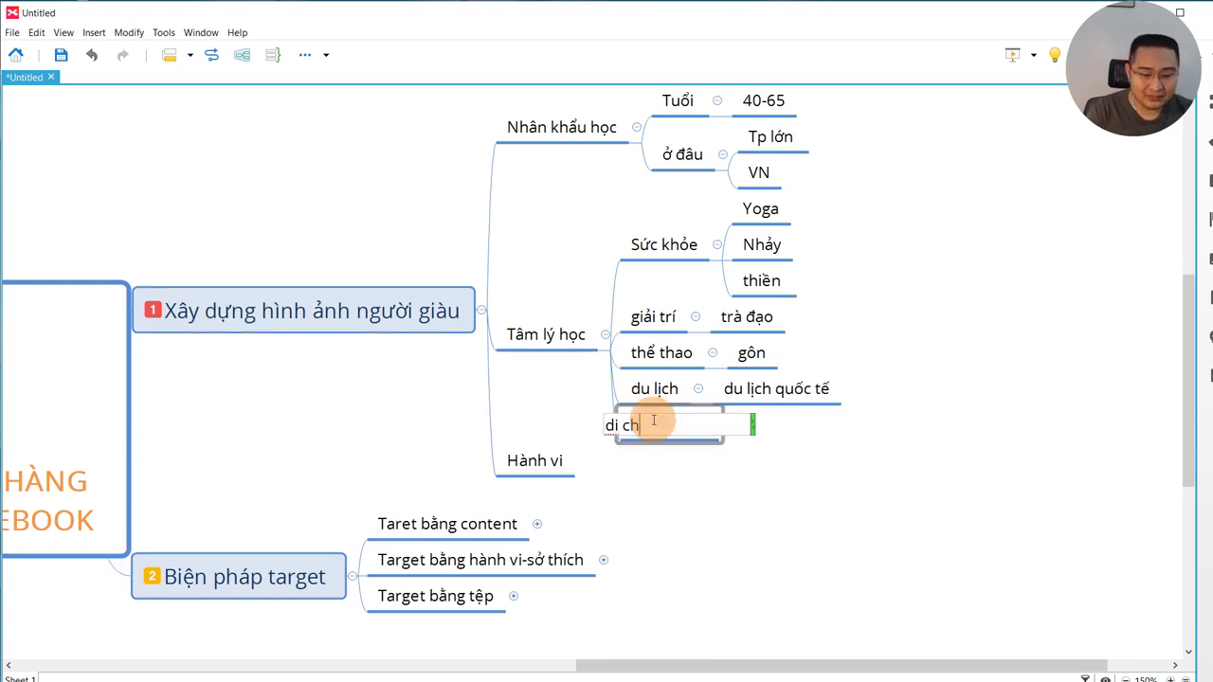
type("uyen")
key("Return")
- Add a subtopic named "hãng bay" under "di chuyển"
key("Tab")
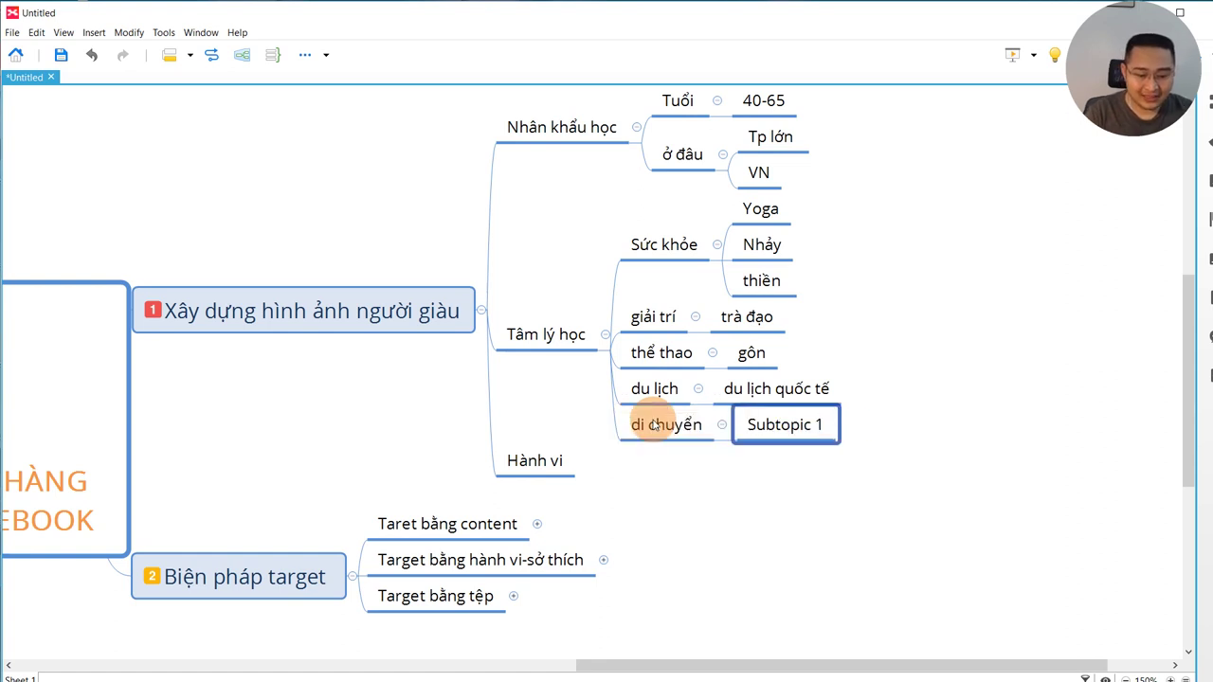
type("máy")
key("BackSpace")
key("BackSpace")
key("BackSpace")
type("h")
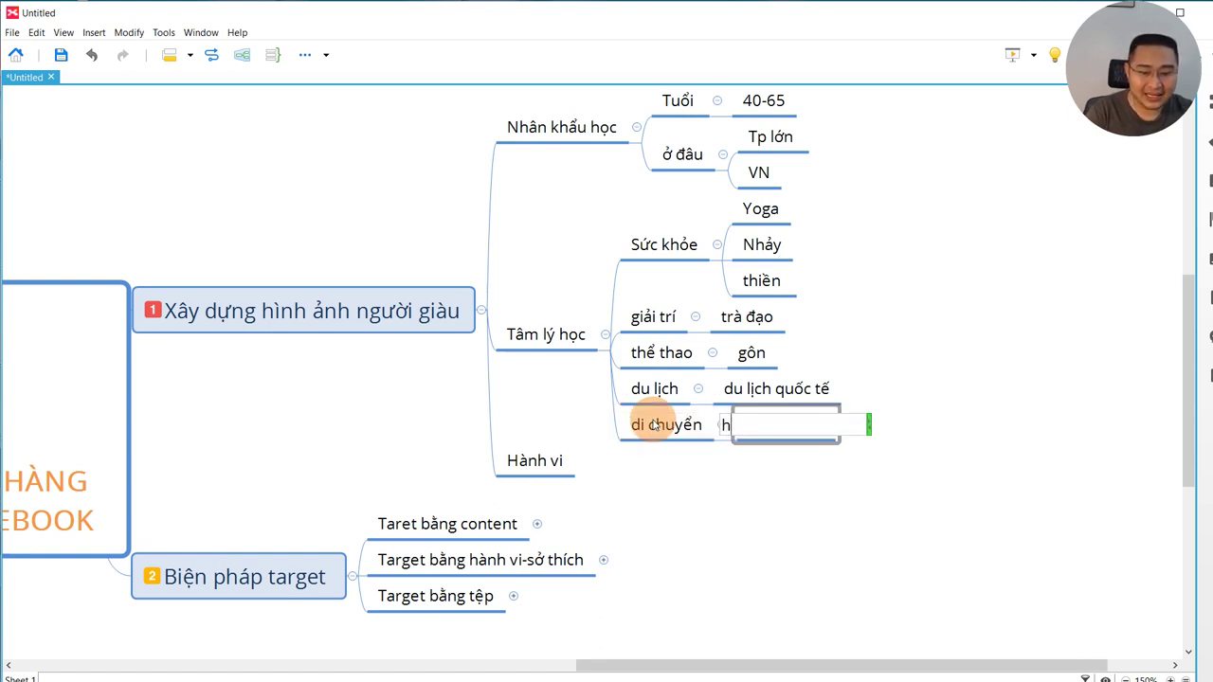
type("ãng ba")
key("BackSpace")
key("BackSpace")
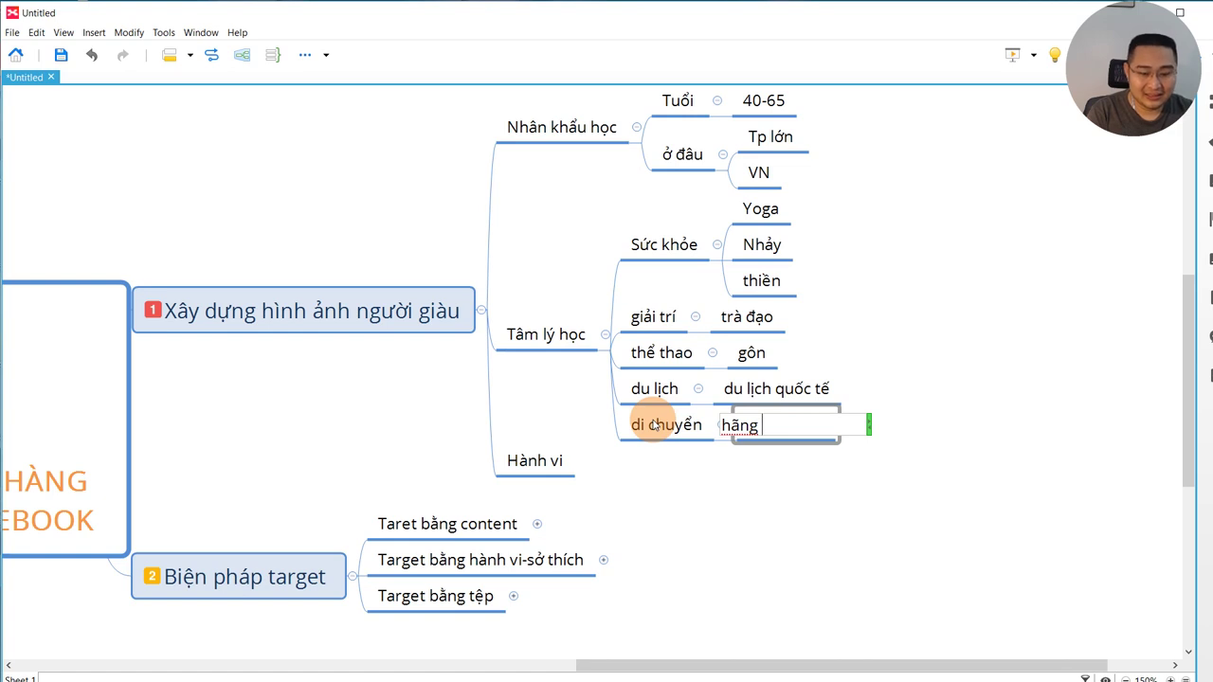
type("bay")
key("Return")
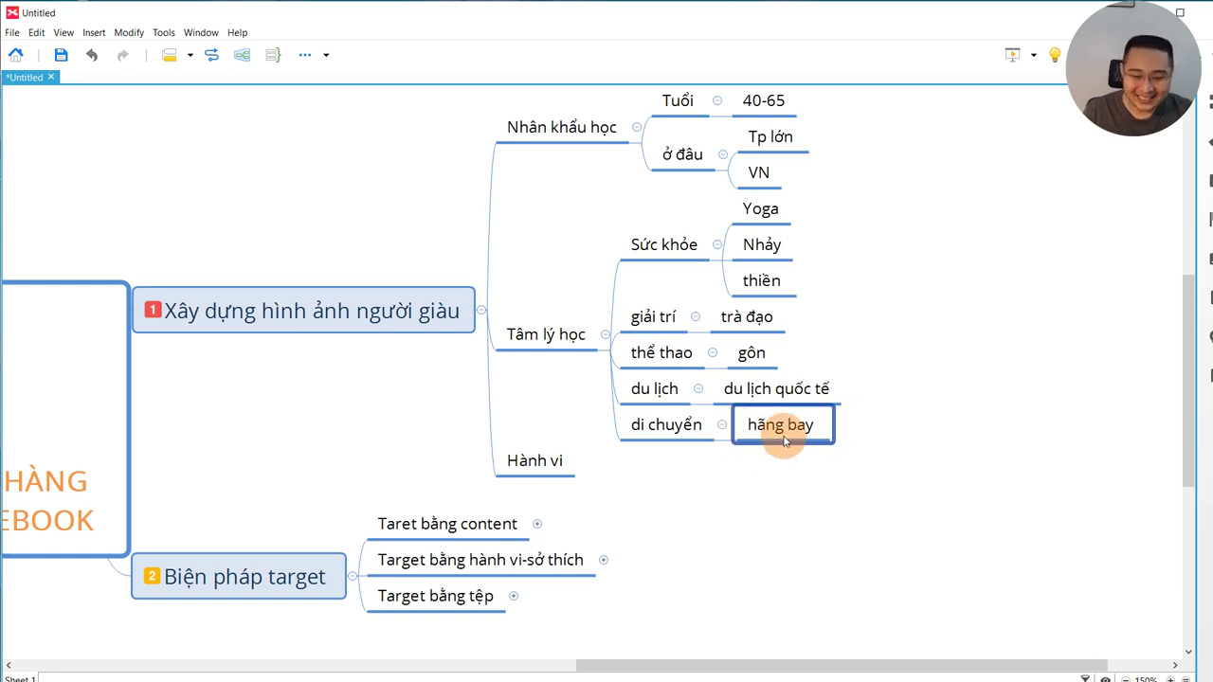
- Add a subtopic named "phương tiện" directly after "hãng bay" under "di chuyển"
key("Return")
type("phupo")
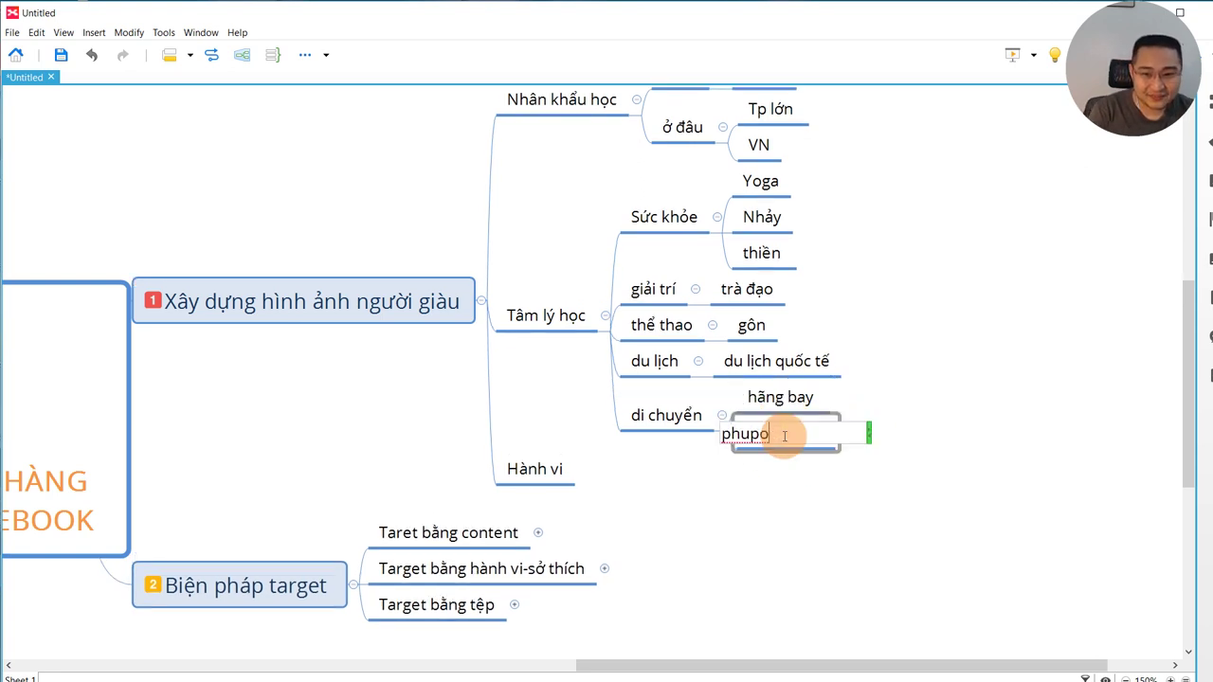
key("BackSpace")
key("BackSpace")
key("BackSpace")
type("ương ti")
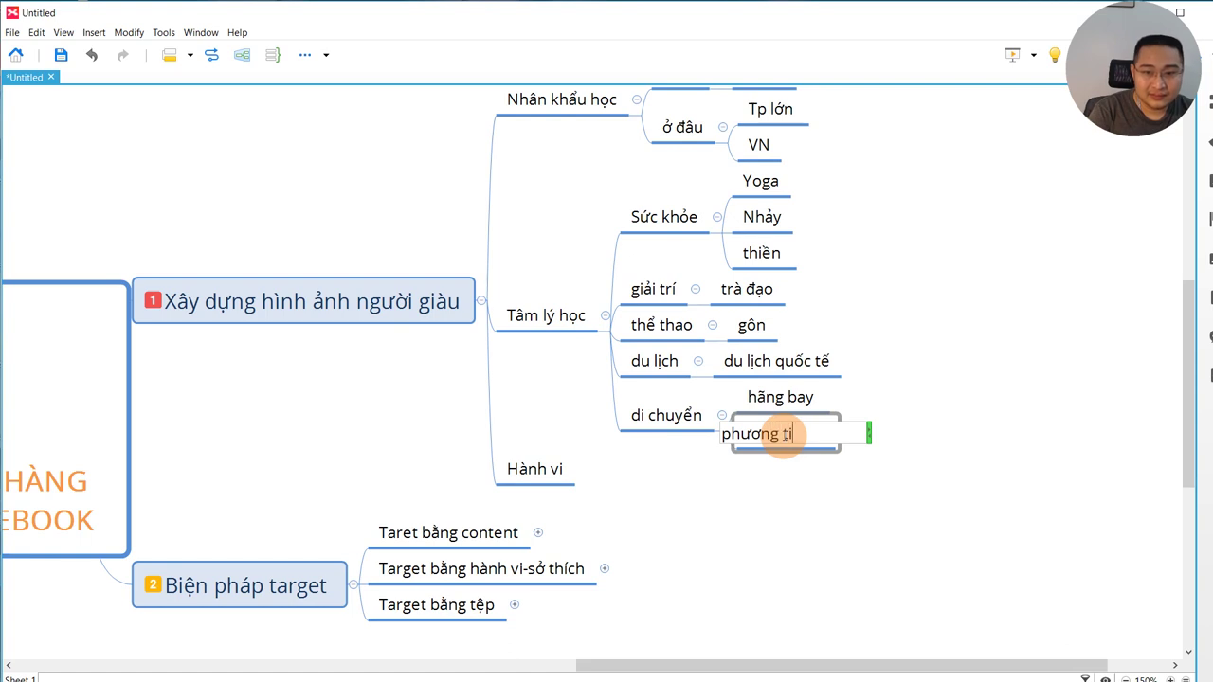
type("ện")
key("Return")
- Add a subtopic named "bmw" under "phương tiện"
key("Tab")
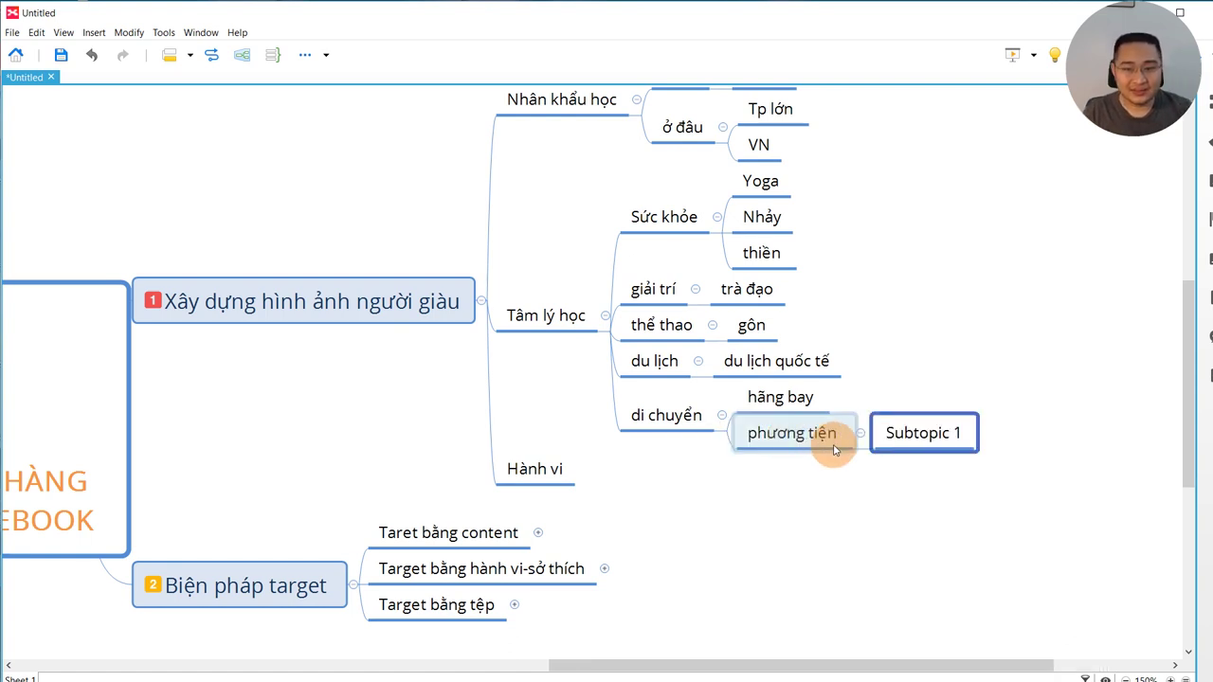
type("bmv")
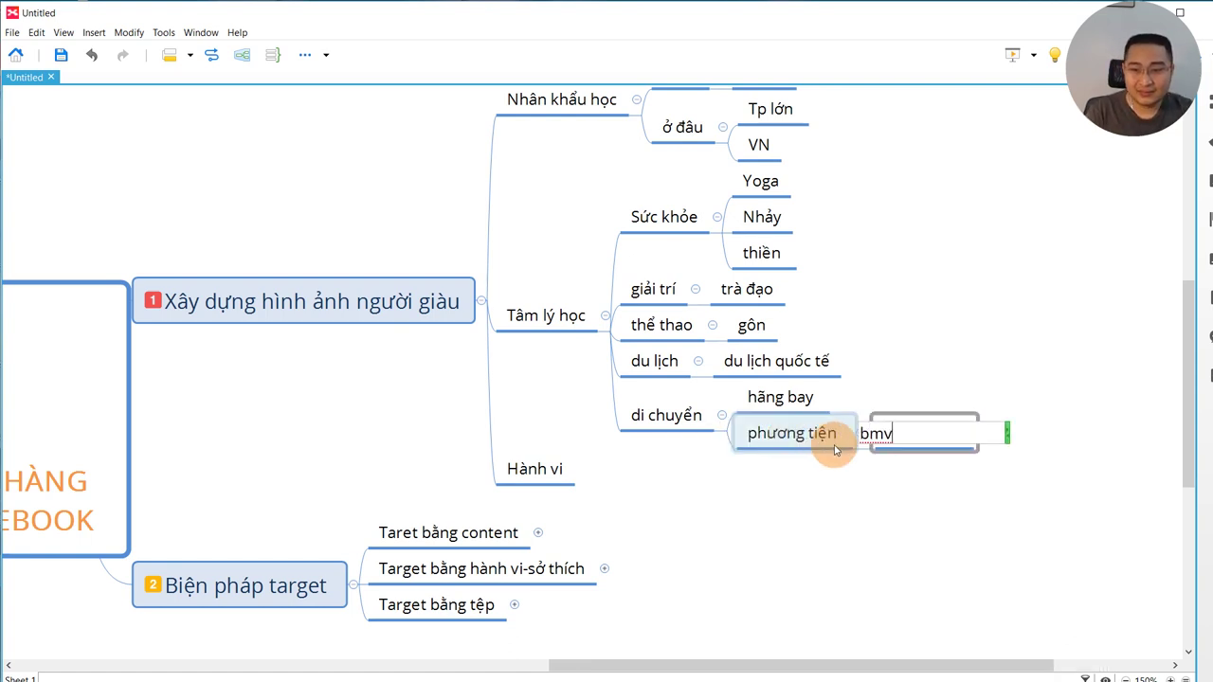
key("Return")
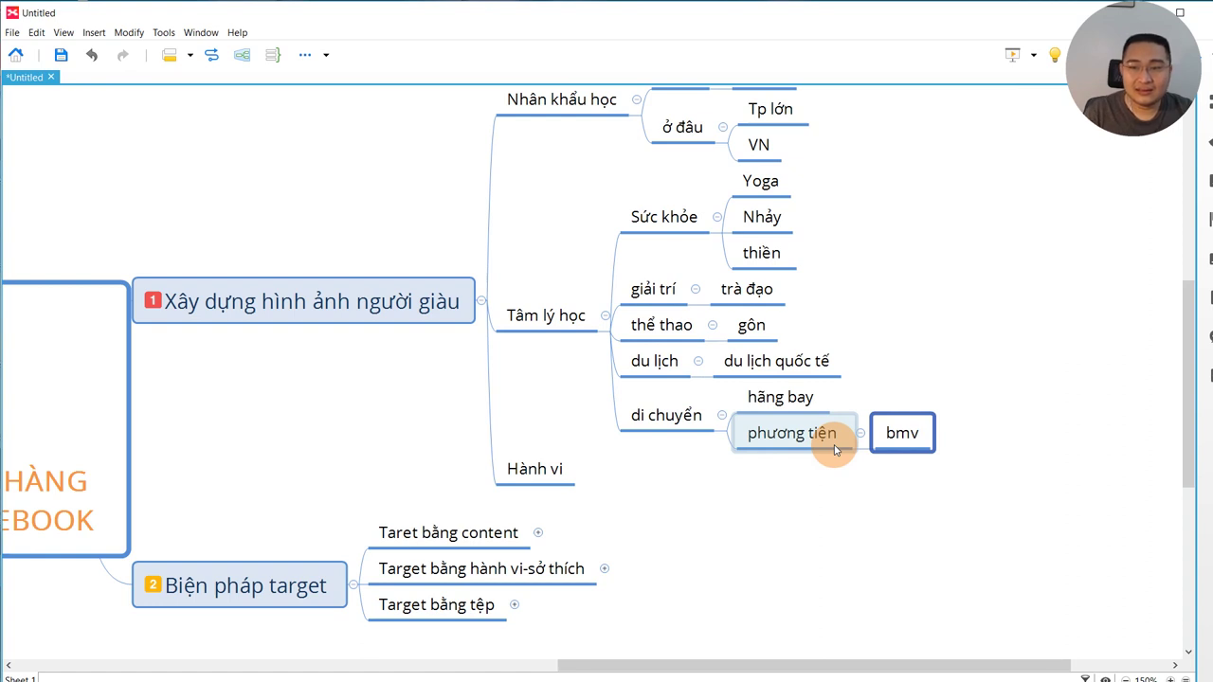
left_click(902, 432)
left_click(914, 432)
left_click(922, 434)
key("BackSpace")
type("ư2")
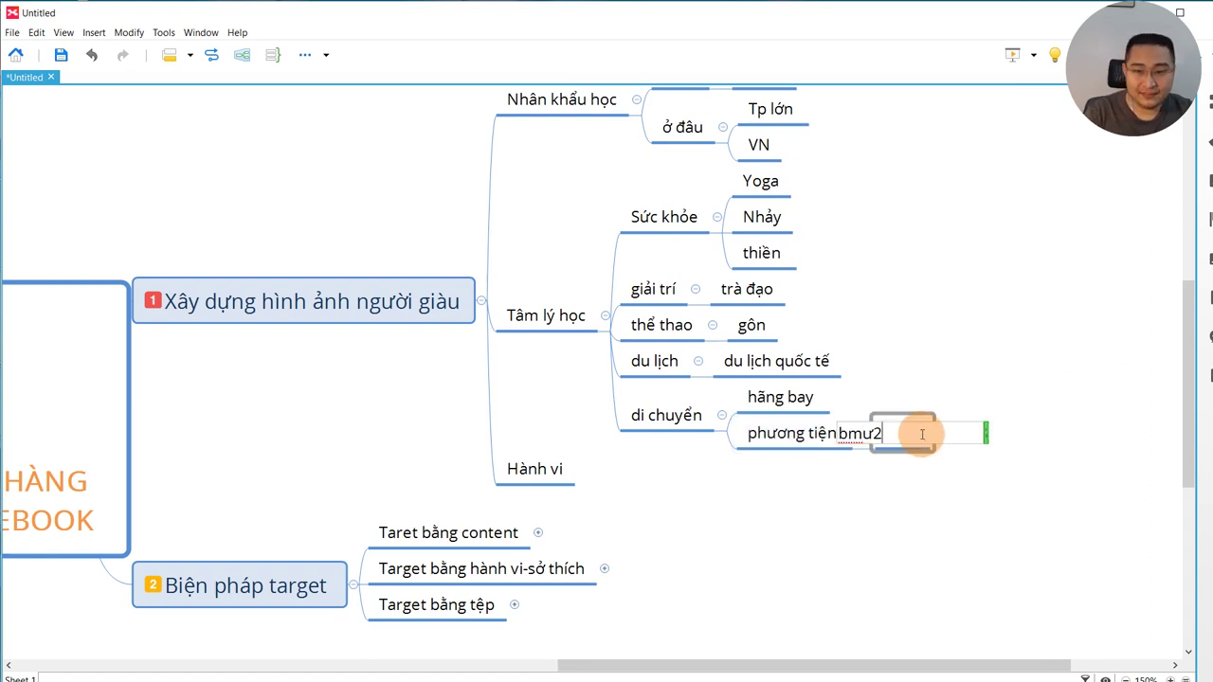
key("BackSpace")
key("BackSpace")
type("w")
key("Return")
- Add subtopics named "mẹc" and "phọt chơ" after "bmw" under "phương tiện"
key("Return")
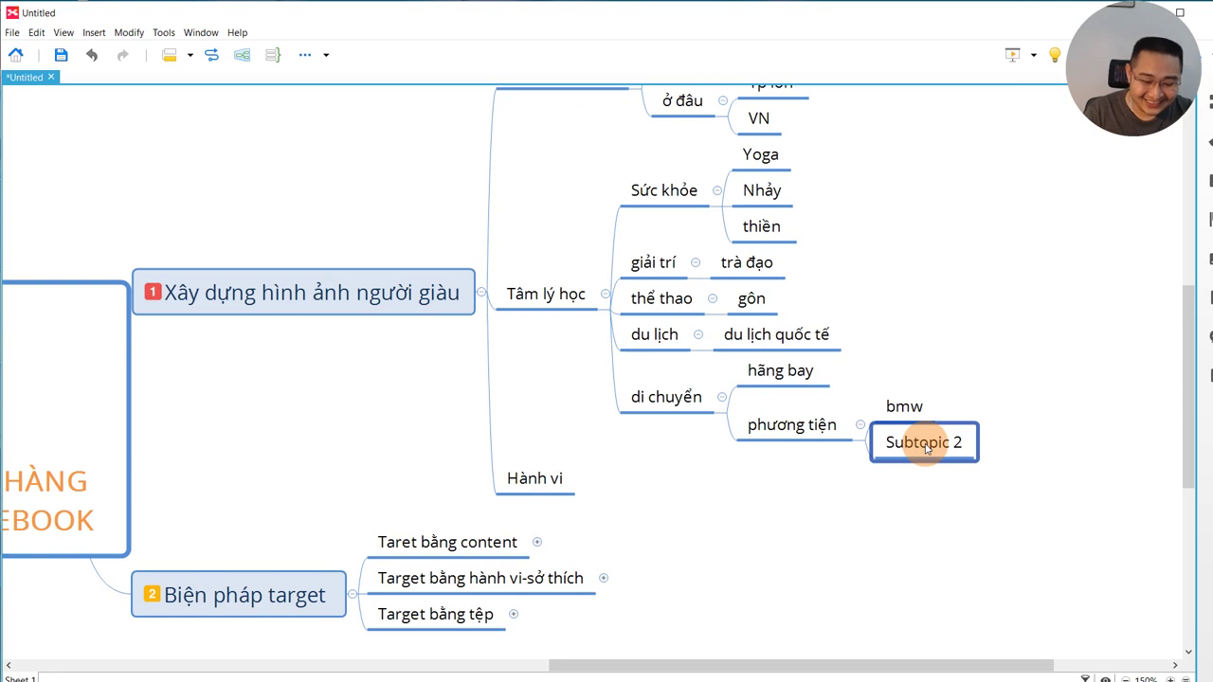
type("mec")
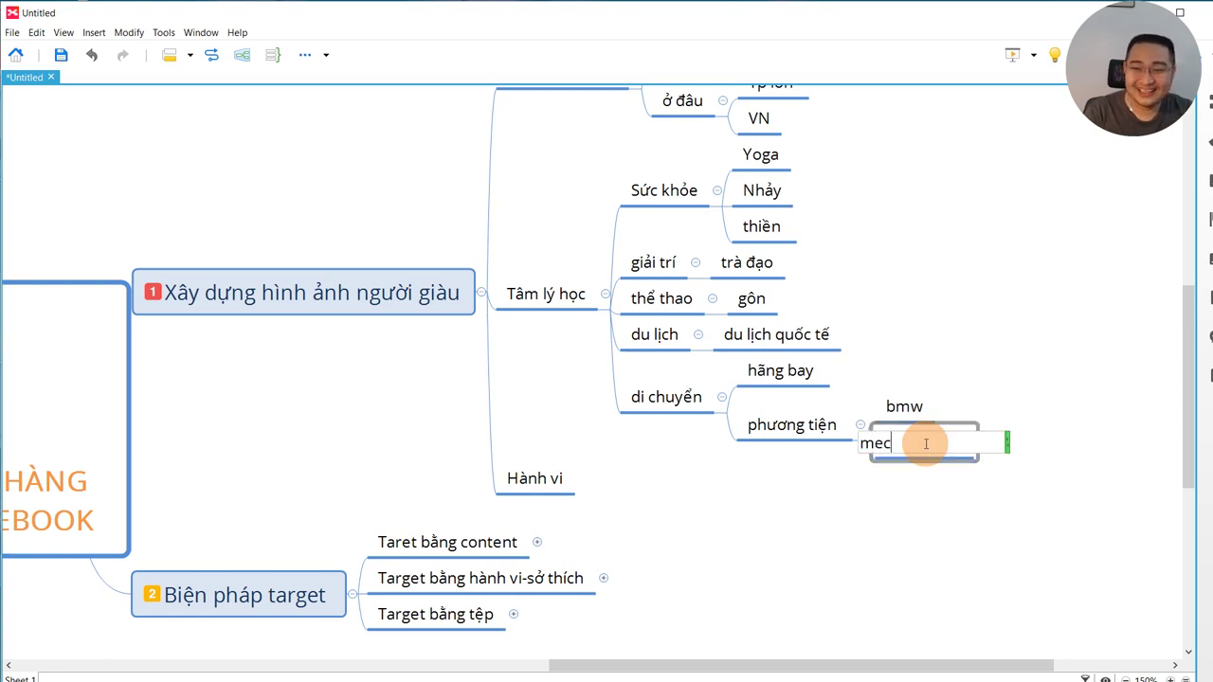
type("j")
key("Return")
key("Return")
type("p")
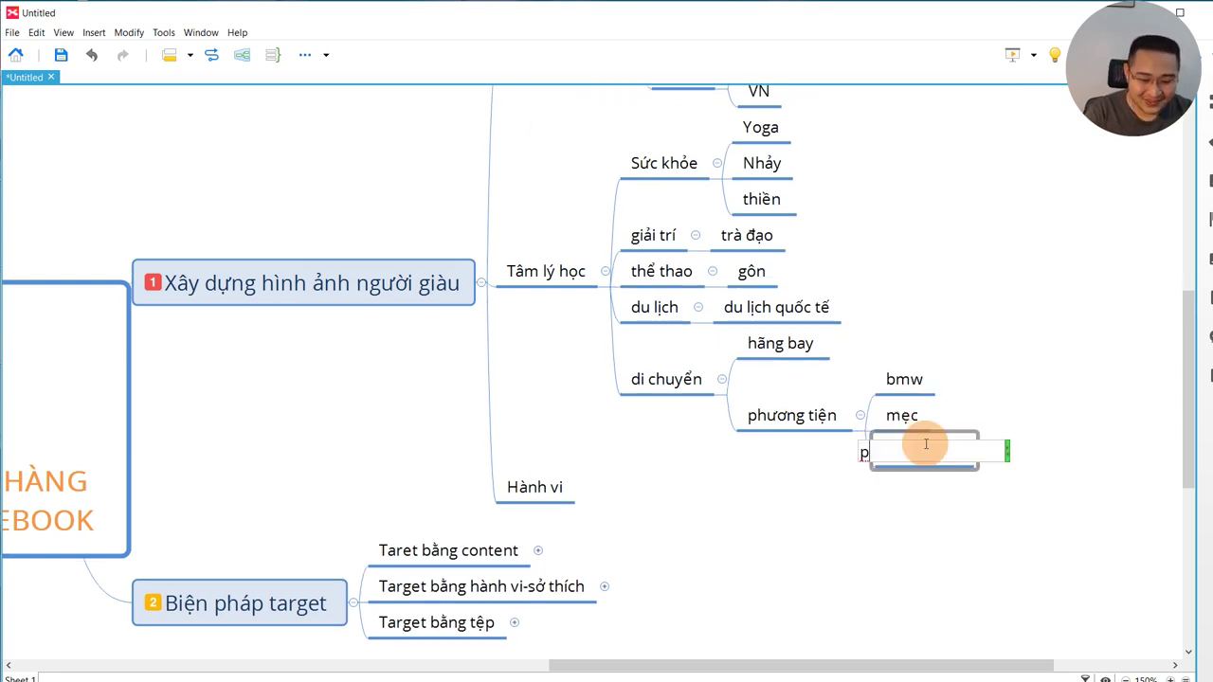
type("hot")
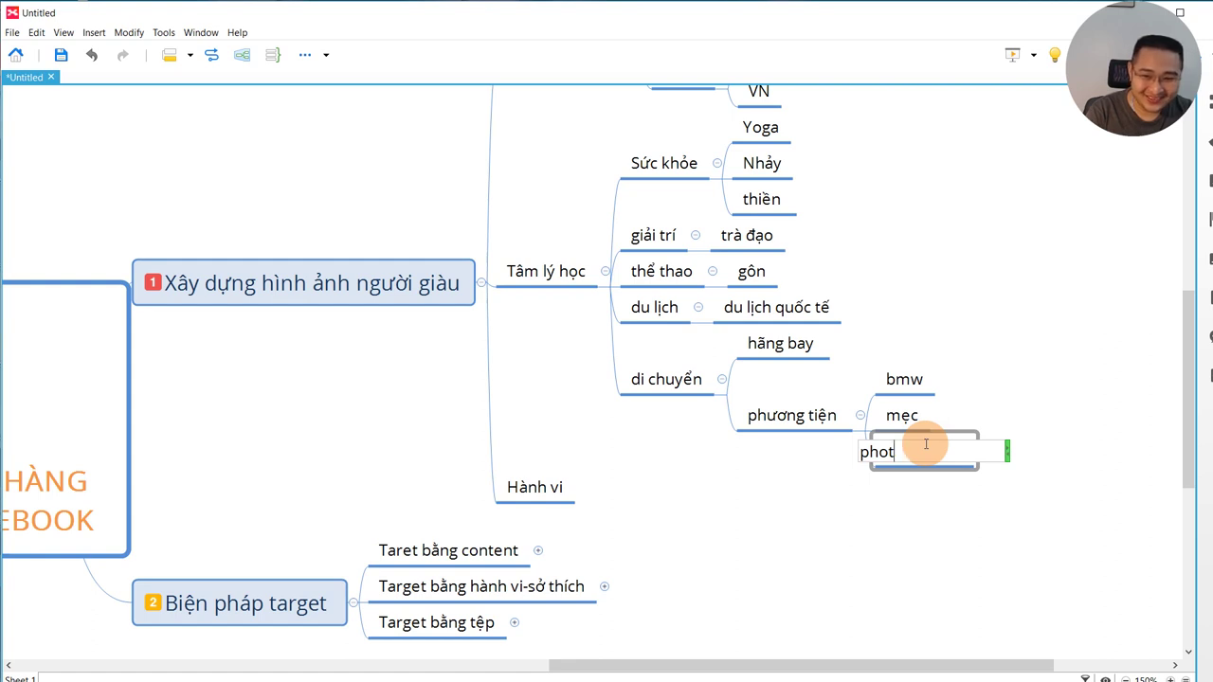
type("j chow")
key("Return")
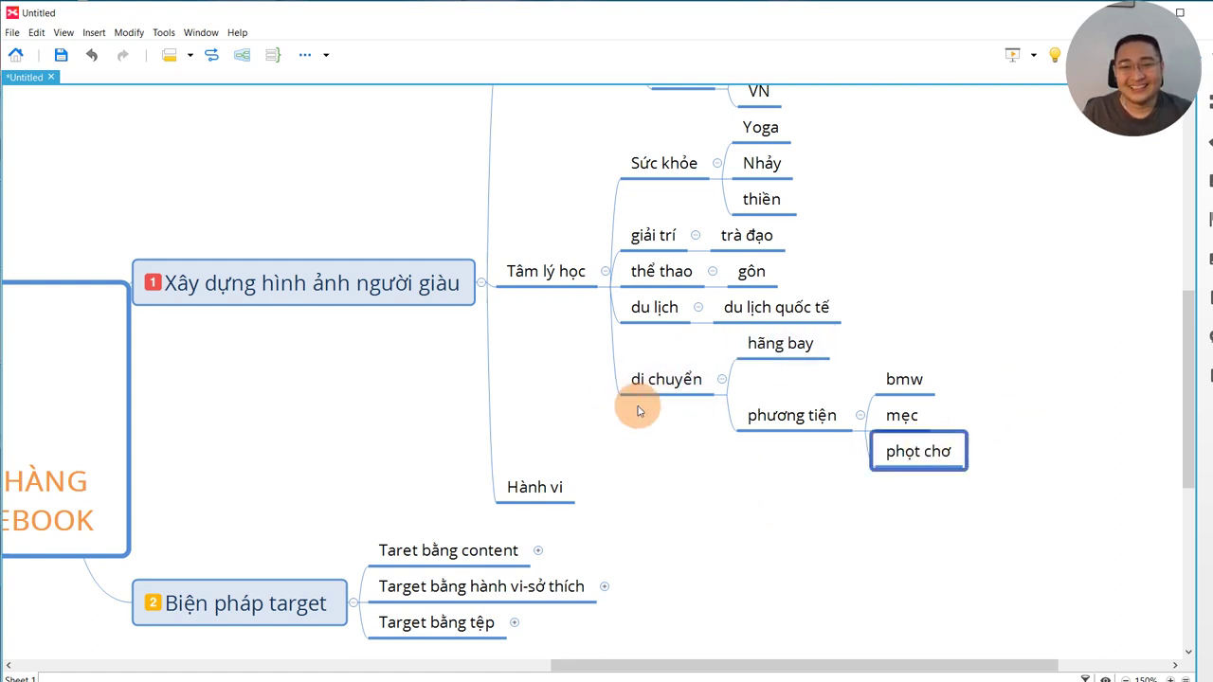
- Add topics named "phụ kiên" and "thời trang" after "di chuyển" at the same level under "Tâm lý học"
left_click(667, 383)
key("Return")
type("dde")
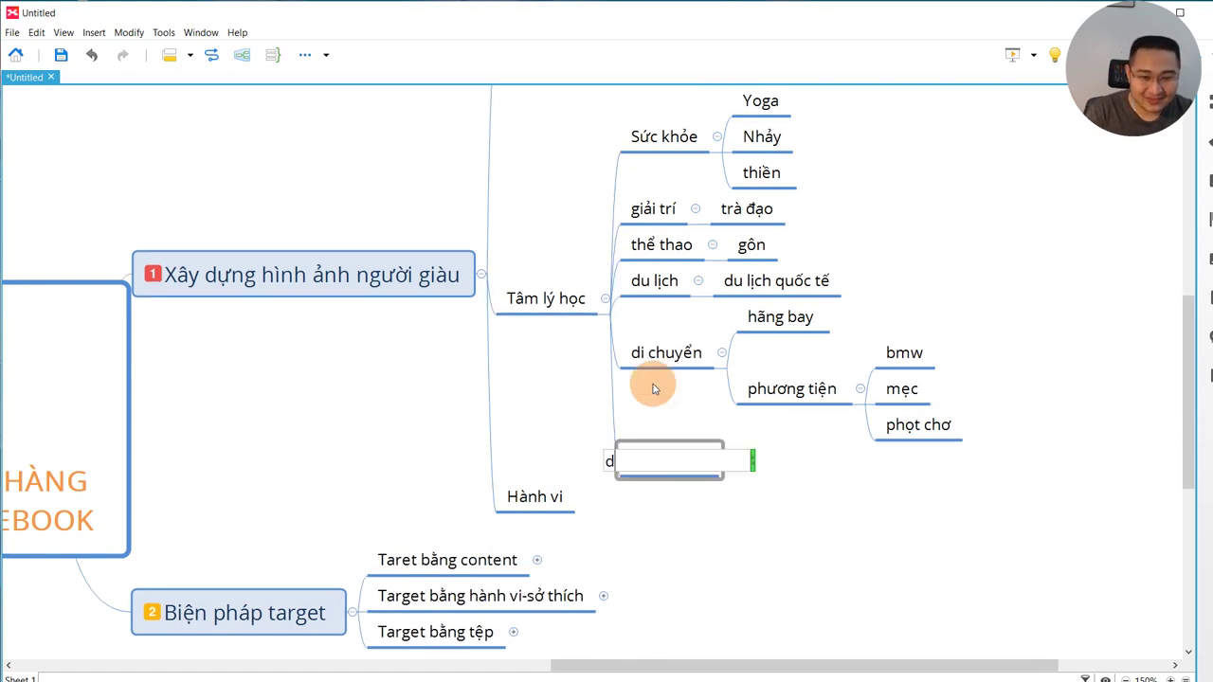
key("BackSpace")
key("BackSpace")
type("p")
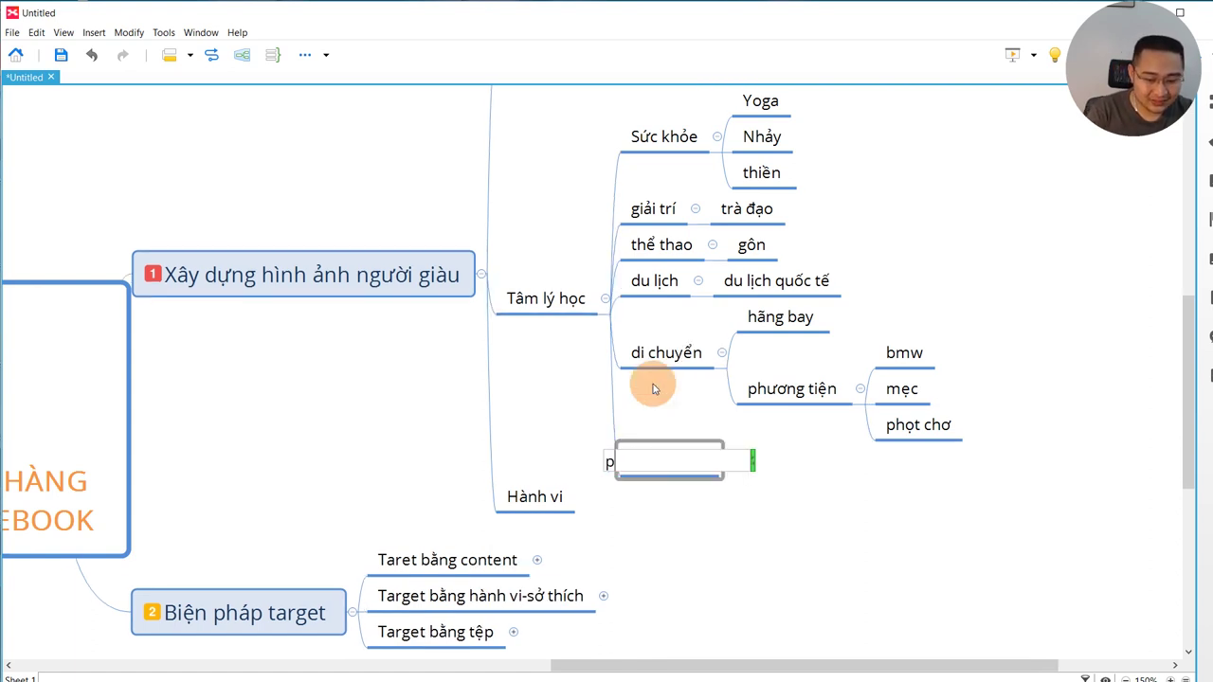
type("huj kieen")
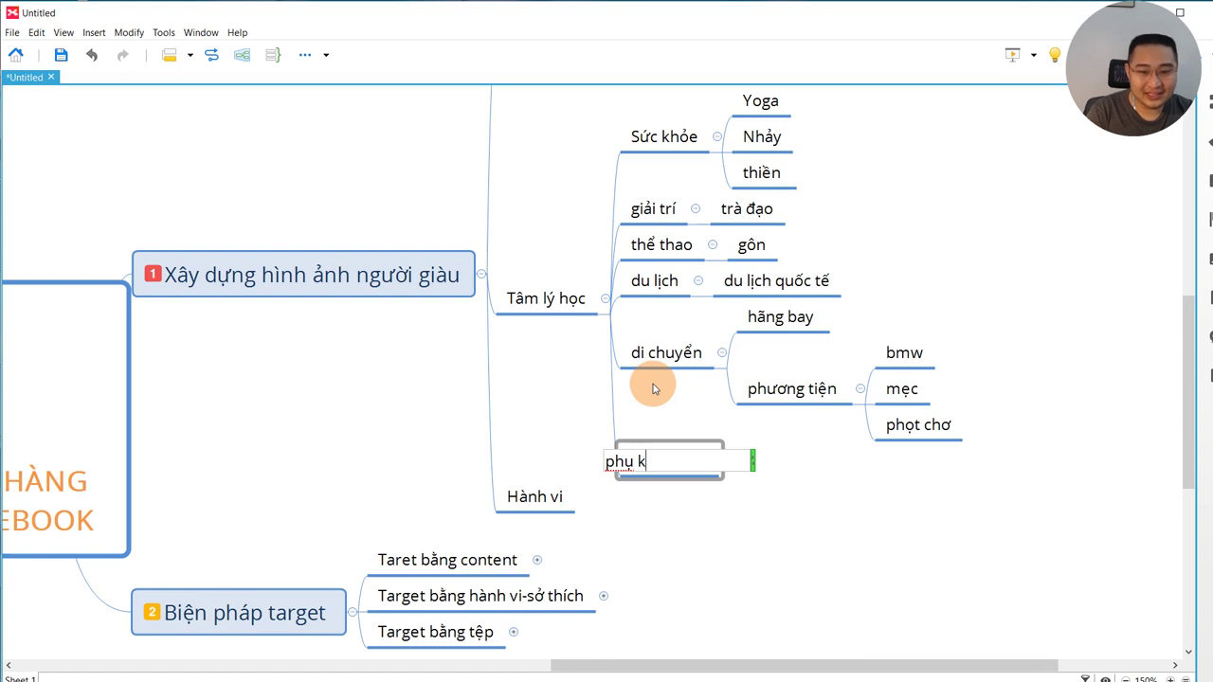
key("Return")
key("Return")
type("thowif trang")
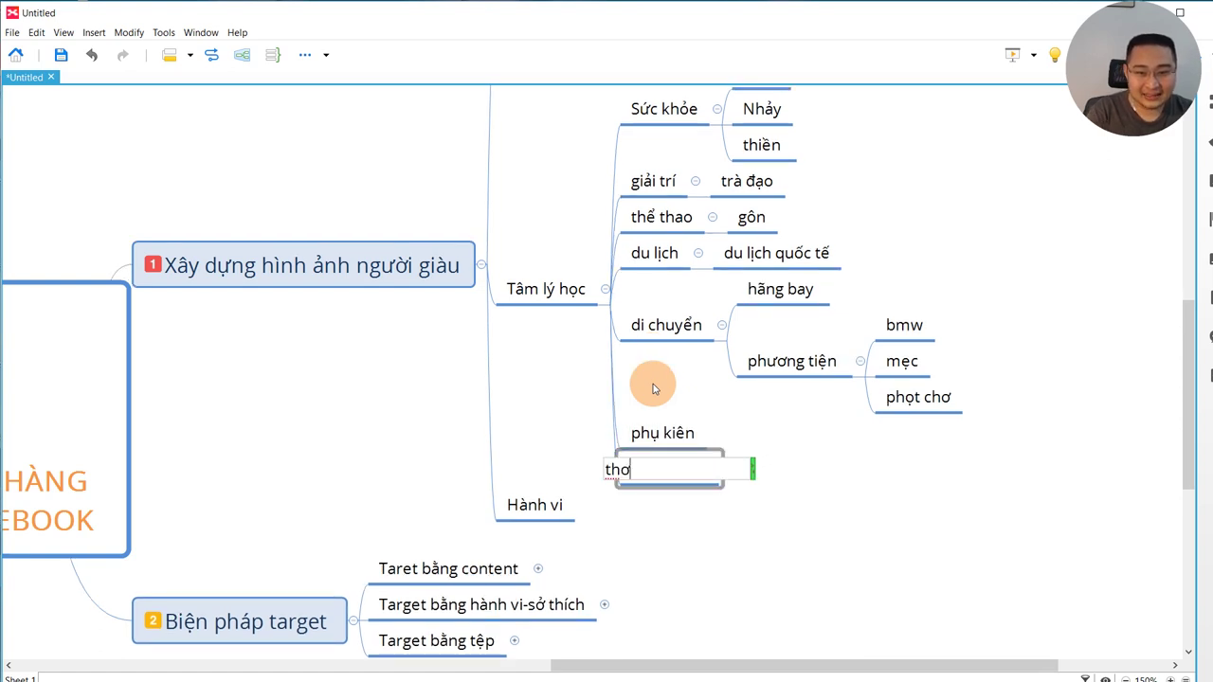
key("Return")
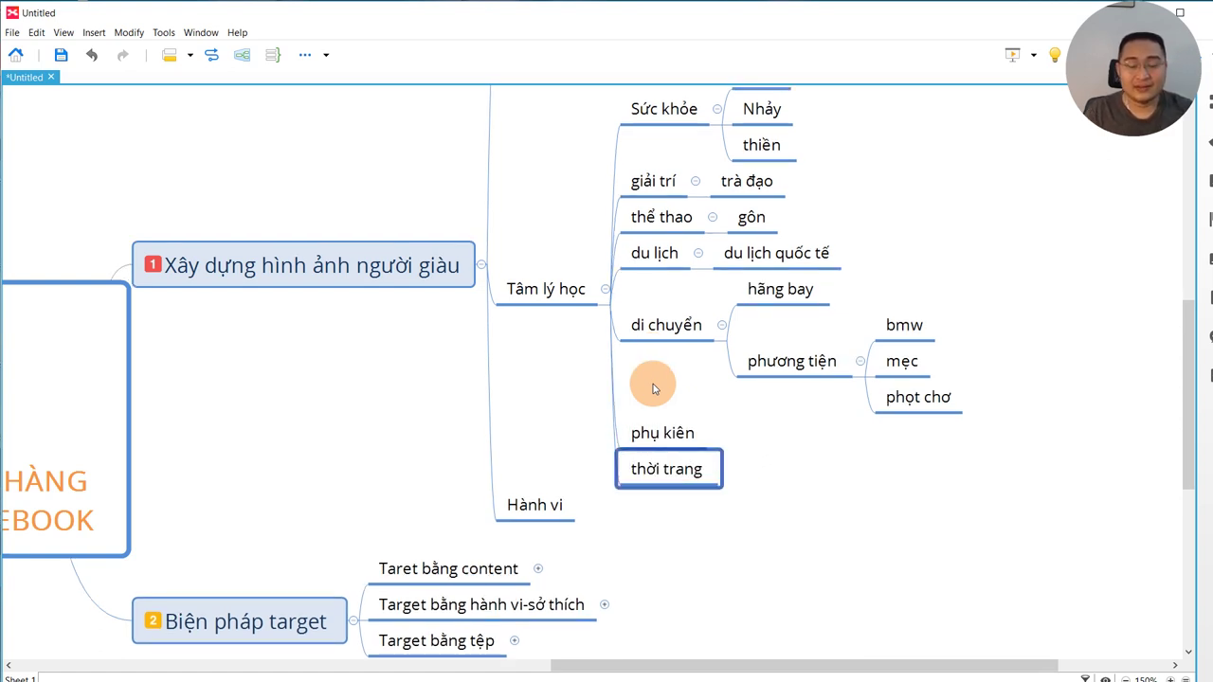
- Add subtopics named "đồ phong thủy" and "kính" under "phụ kiên"
left_click(664, 431)
key("Tab")
type("ddoof o")
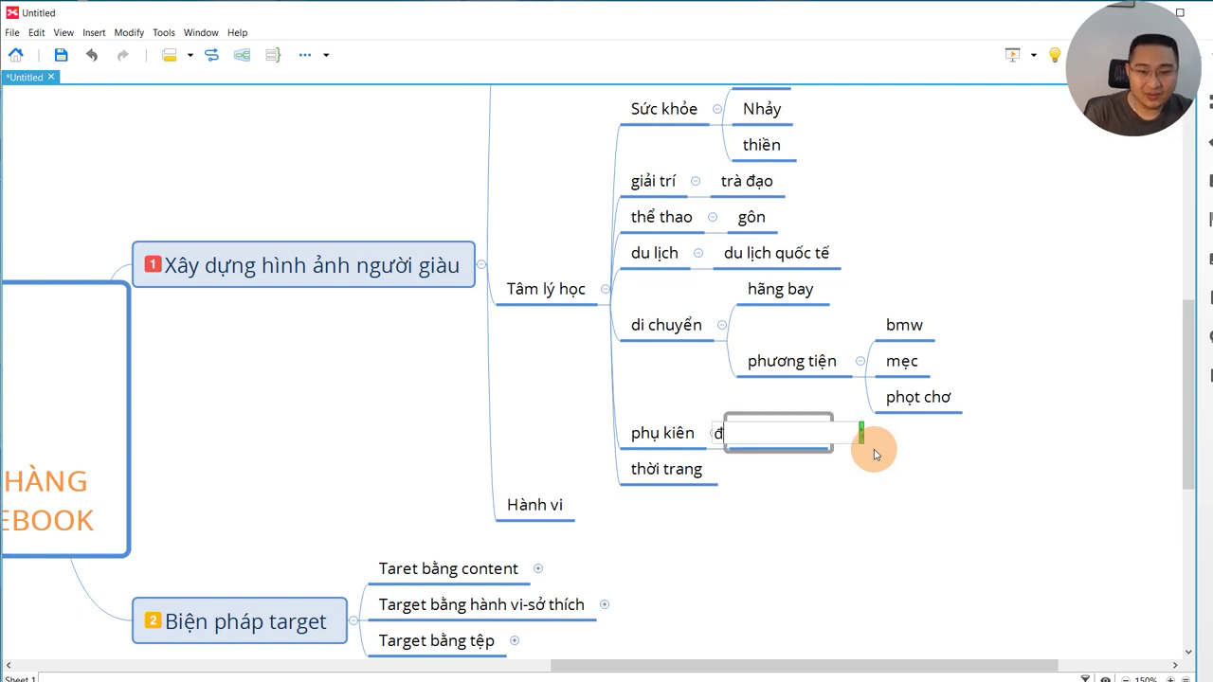
key("BackSpace")
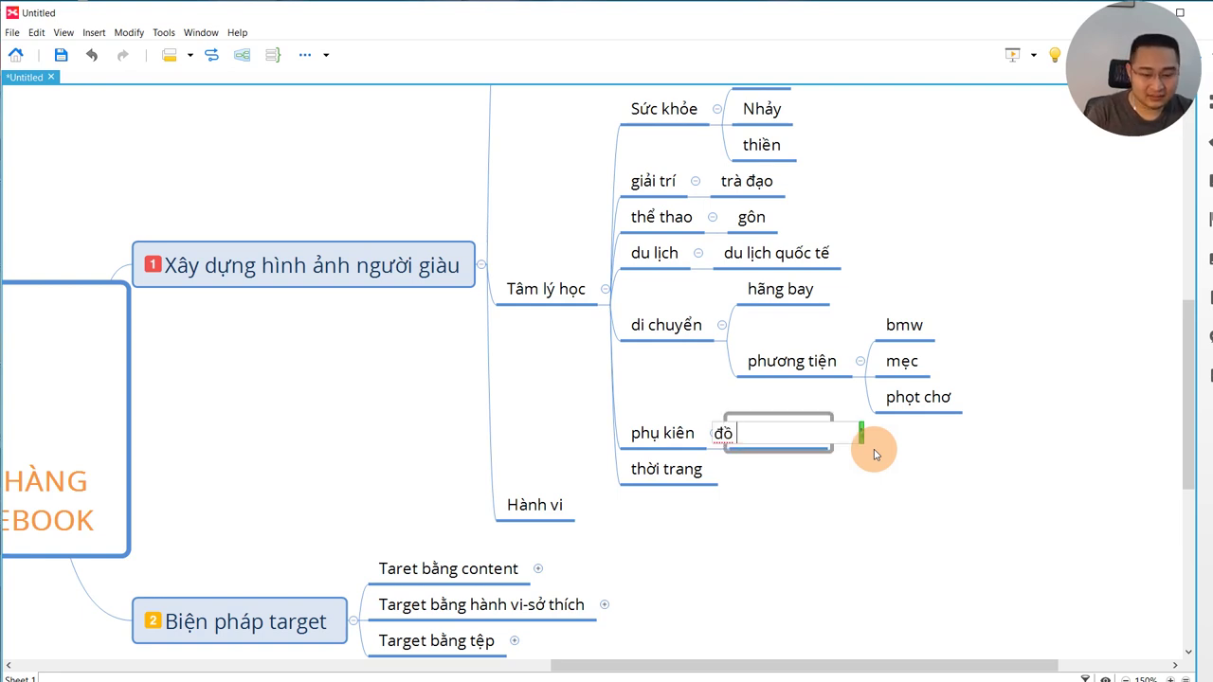
type("phong thury")
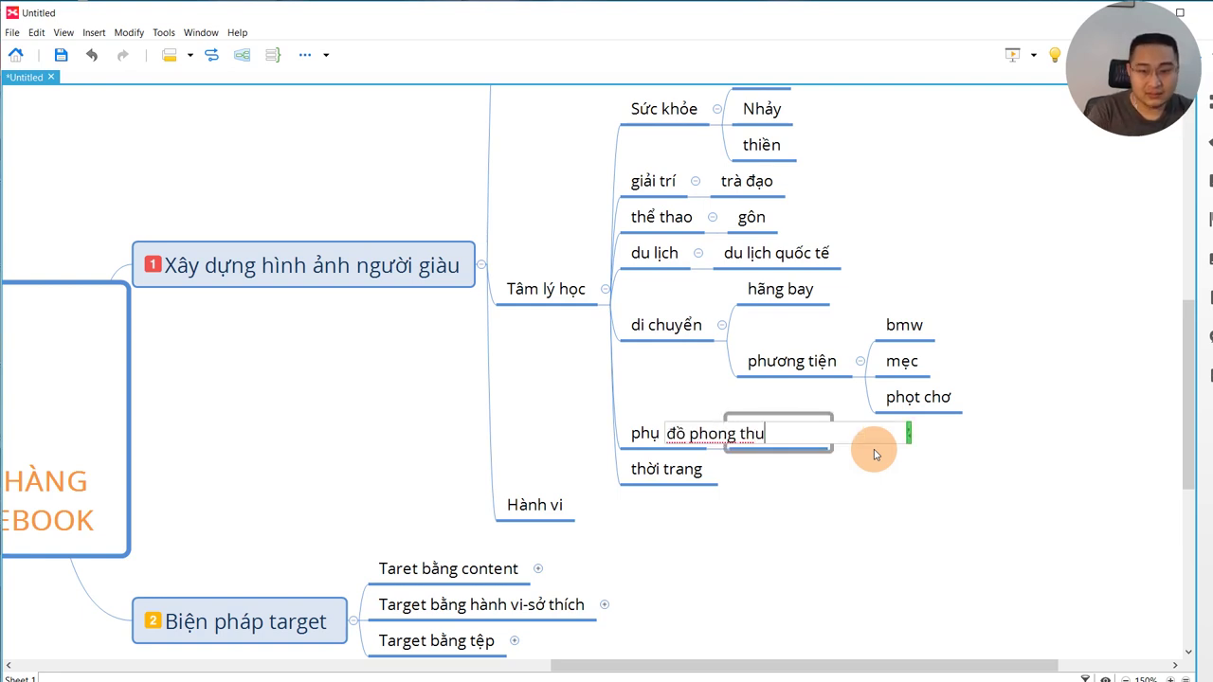
key("Return")
key("Return")
type("kinhs")
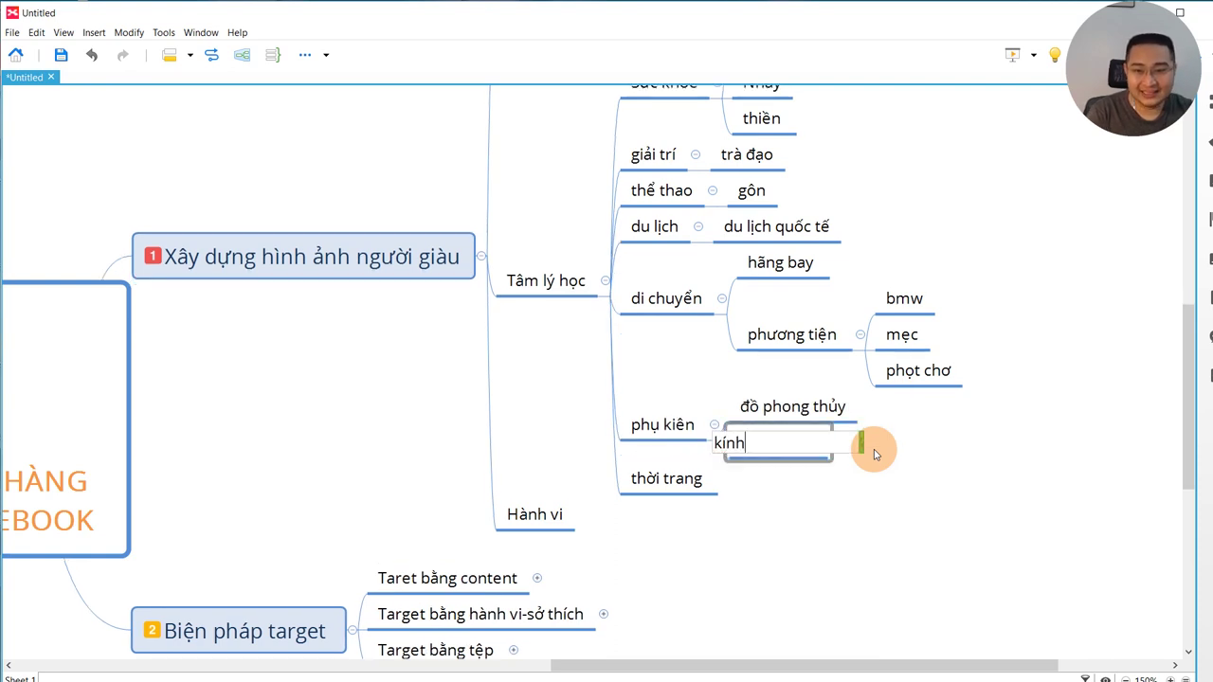
key("Return")
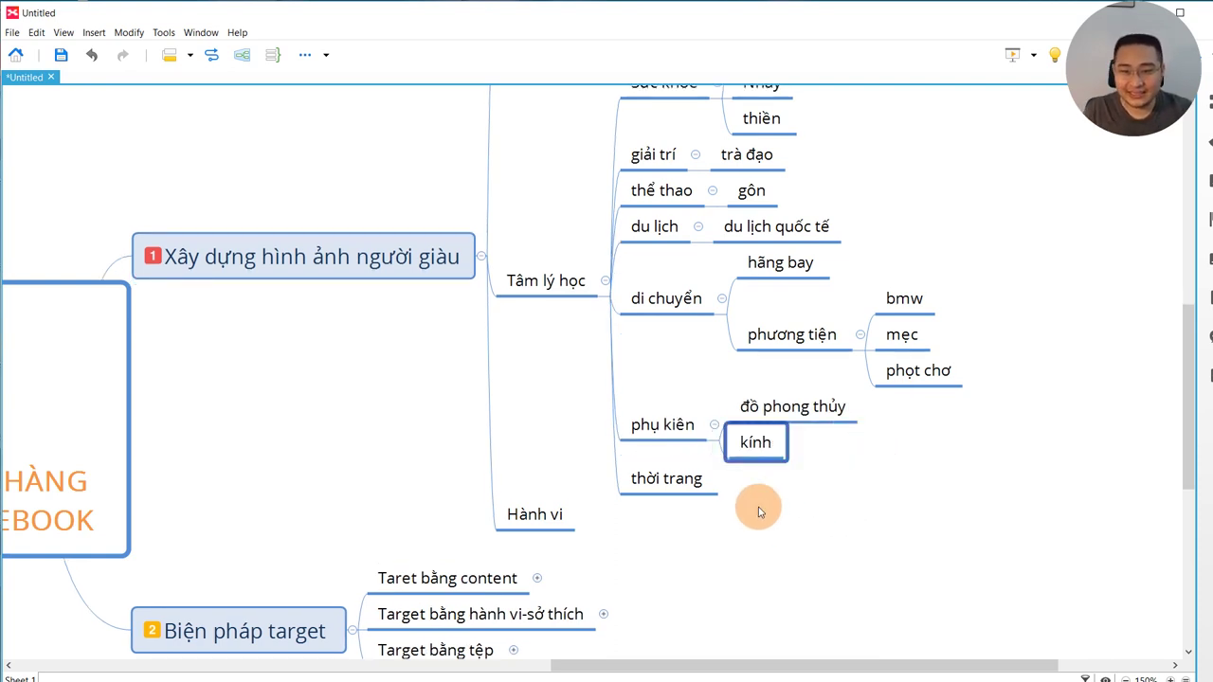
- Add a subtopic named "Cali Trung Tâm" directly after "thiền" under "Sức khỏe"
left_click(690, 477)
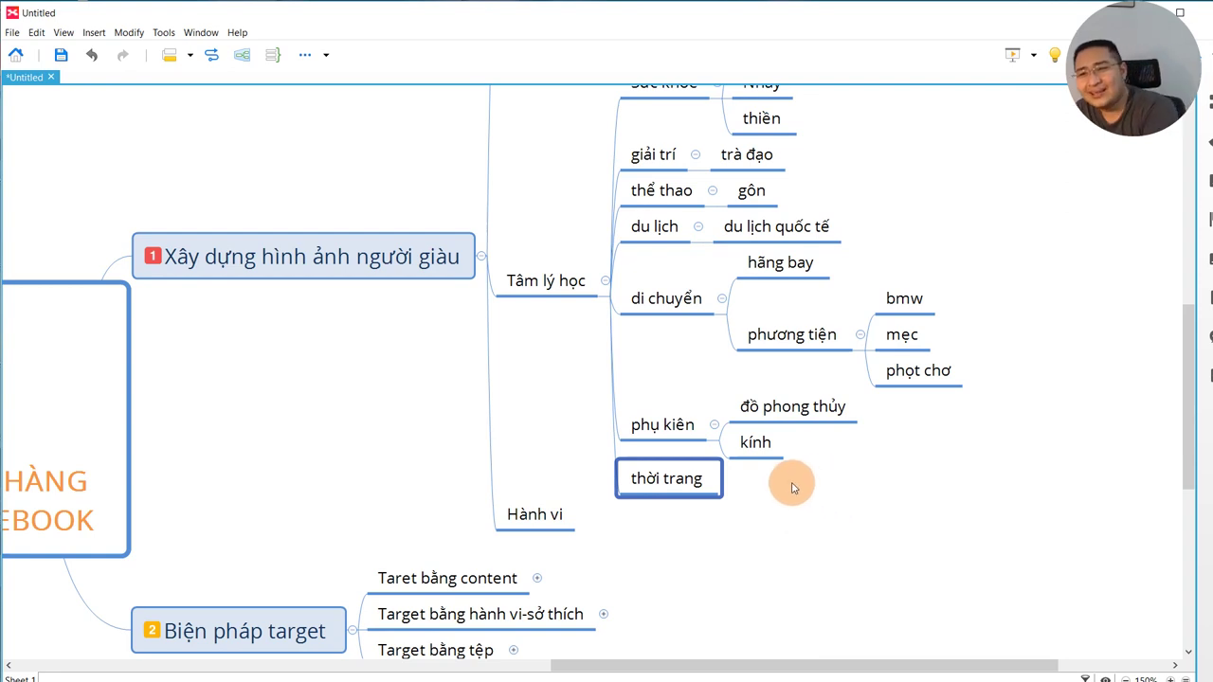
scroll(794, 487, "up", 2)
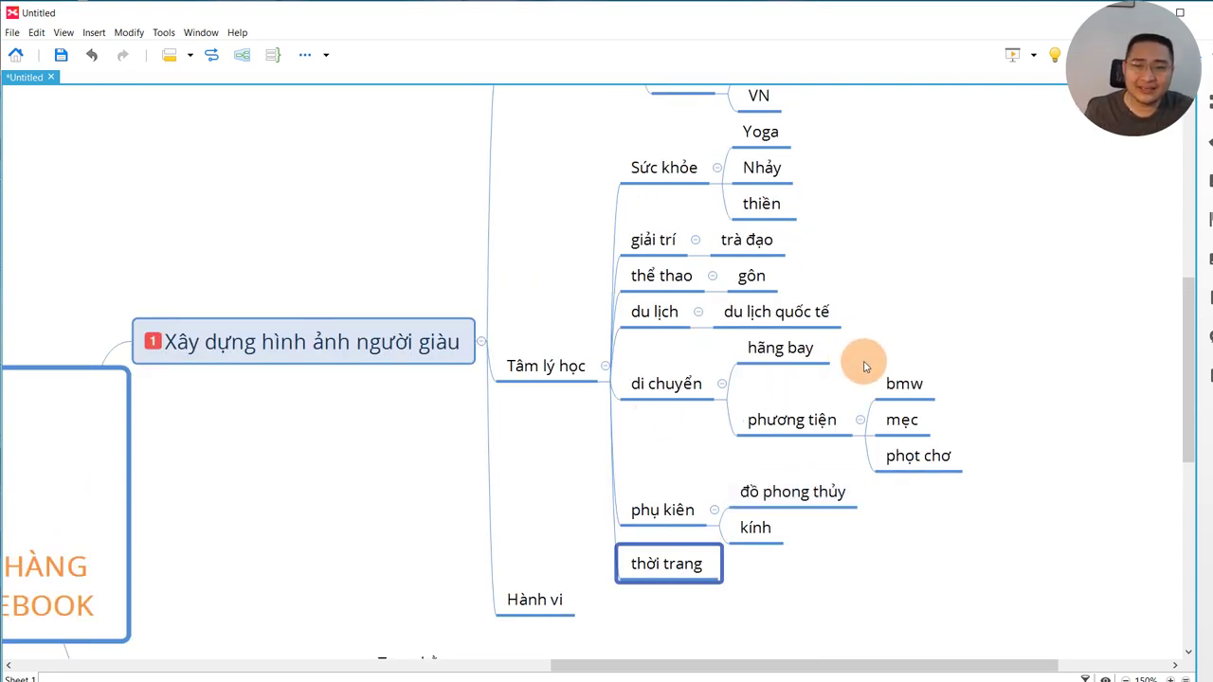
key("ctrl+0")
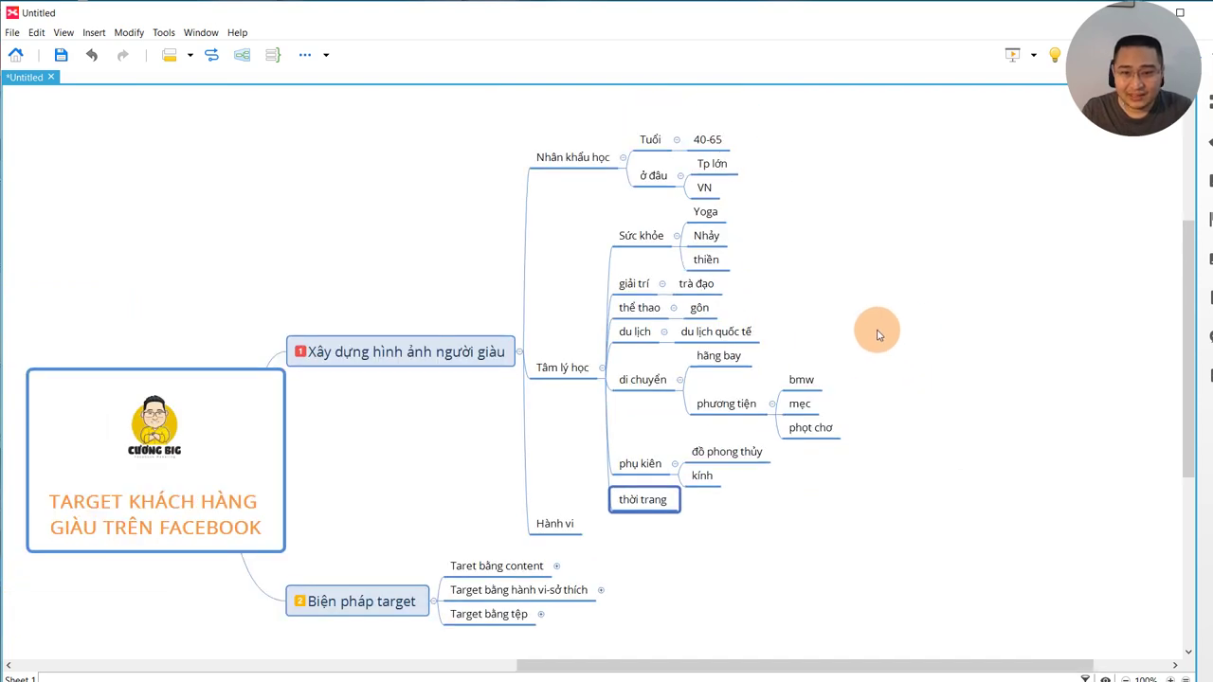
key("ctrl+equal")
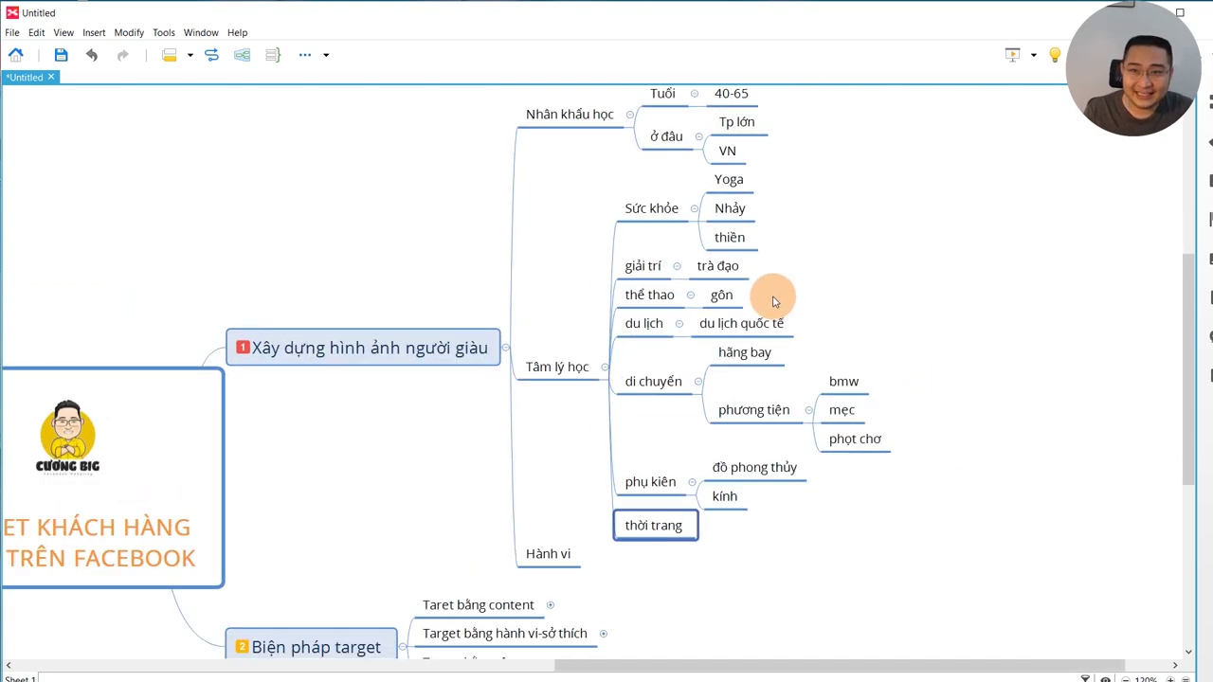
key("ctrl+equal")
scroll(828, 277, "up", 2)
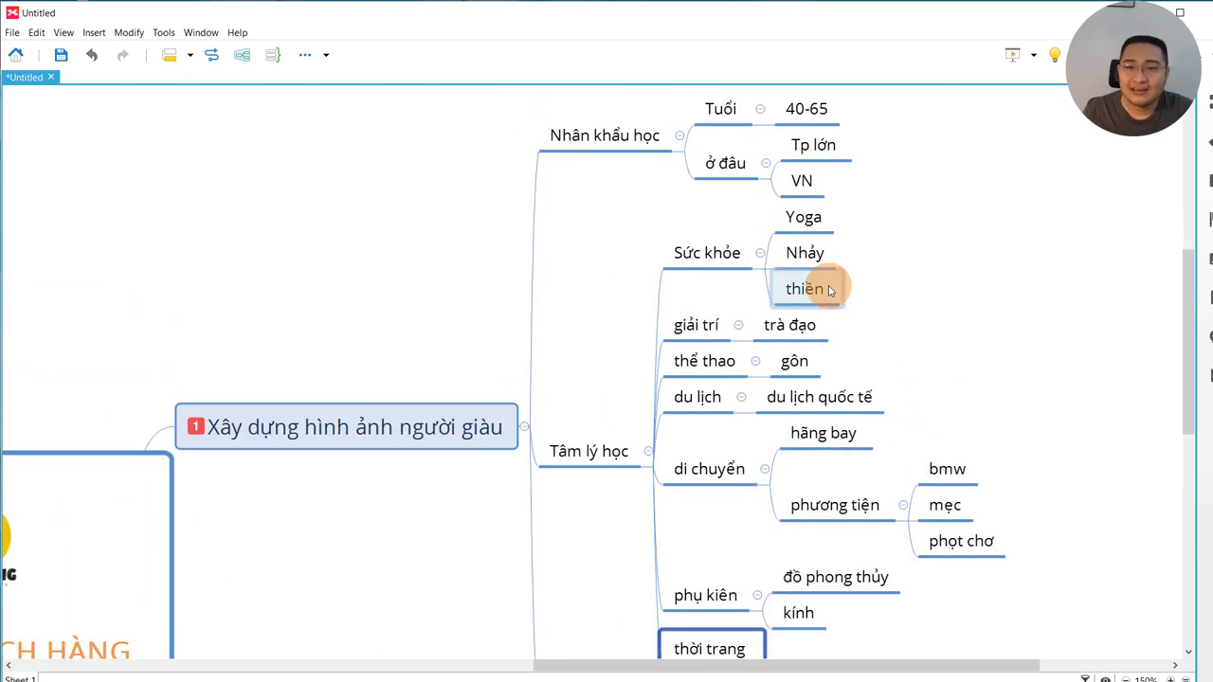
left_click(806, 290)
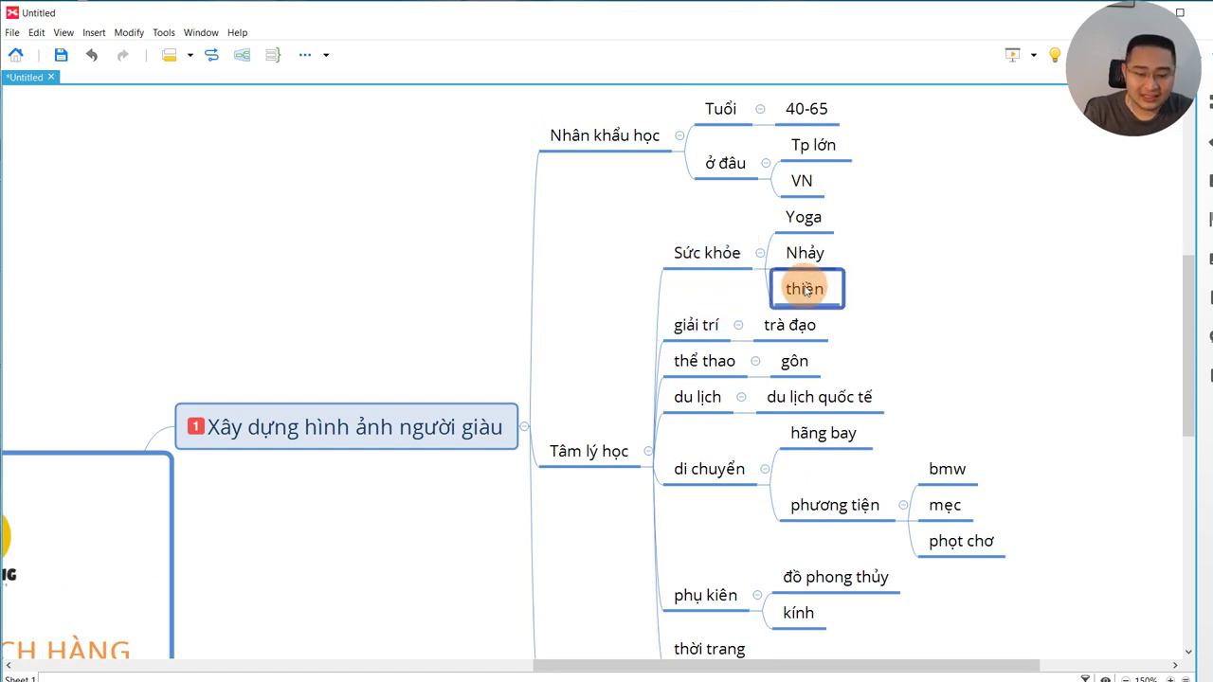
key("Return")
type("Cakl")
key("BackSpace")
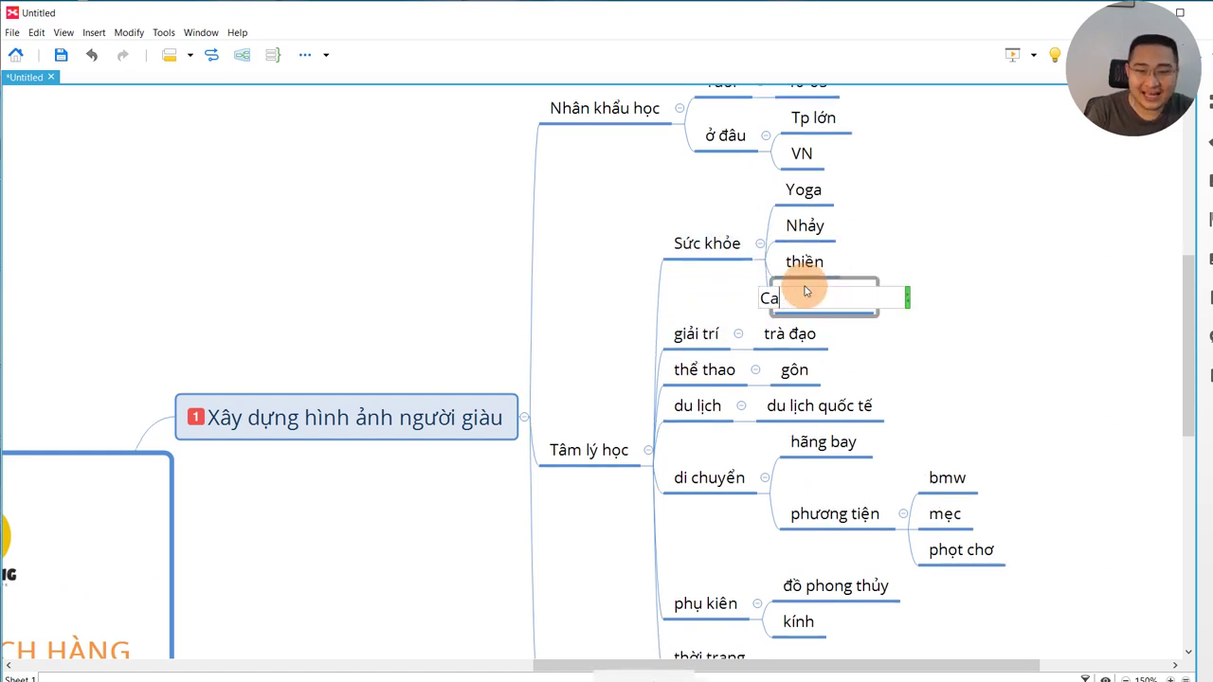
type("li")
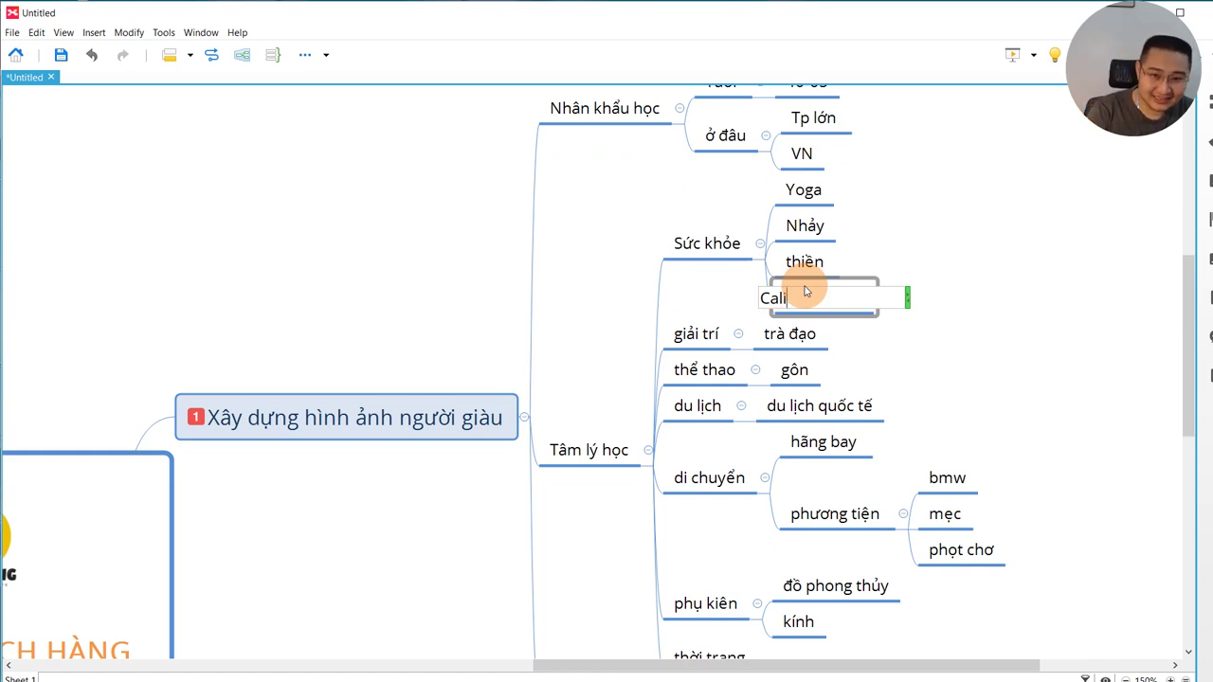
type("fTr")
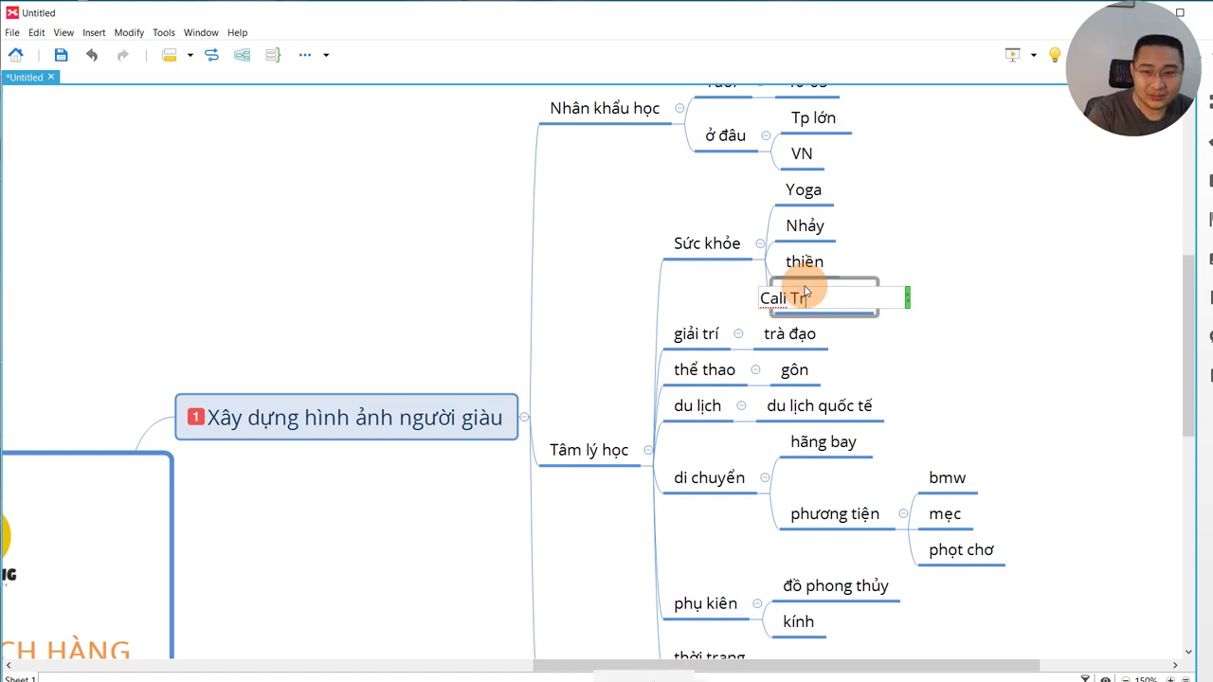
type("ung Tâ")
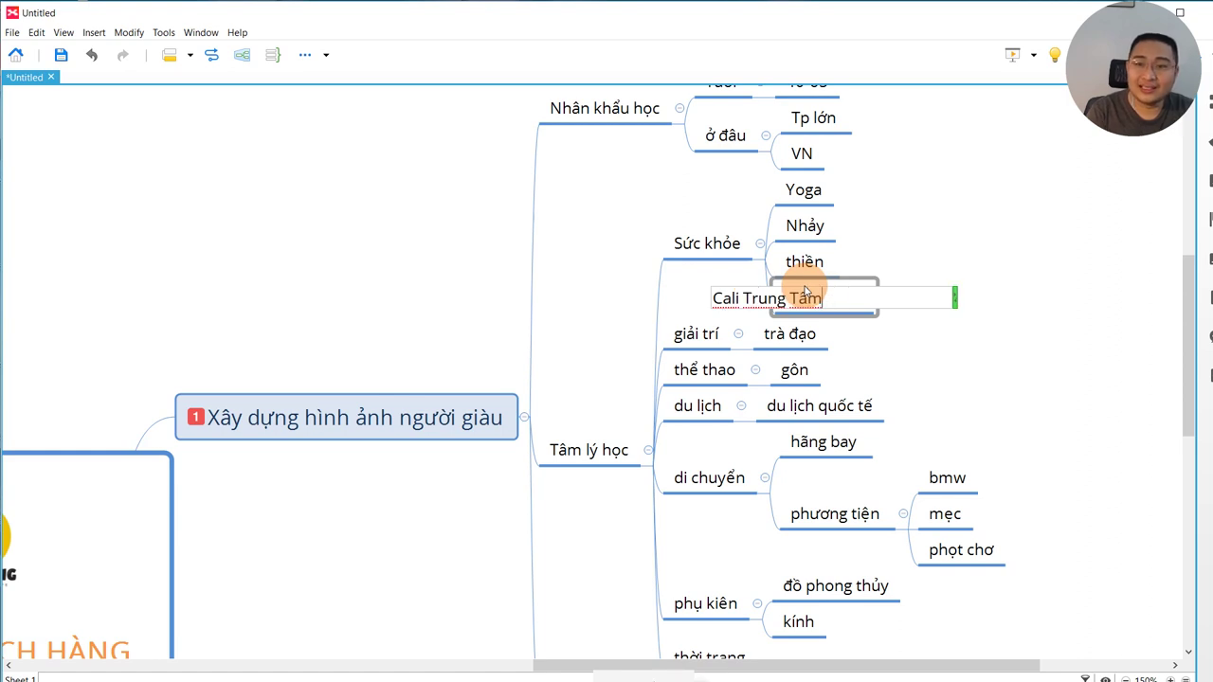
type("m")
key("Return")
left_click(957, 322)
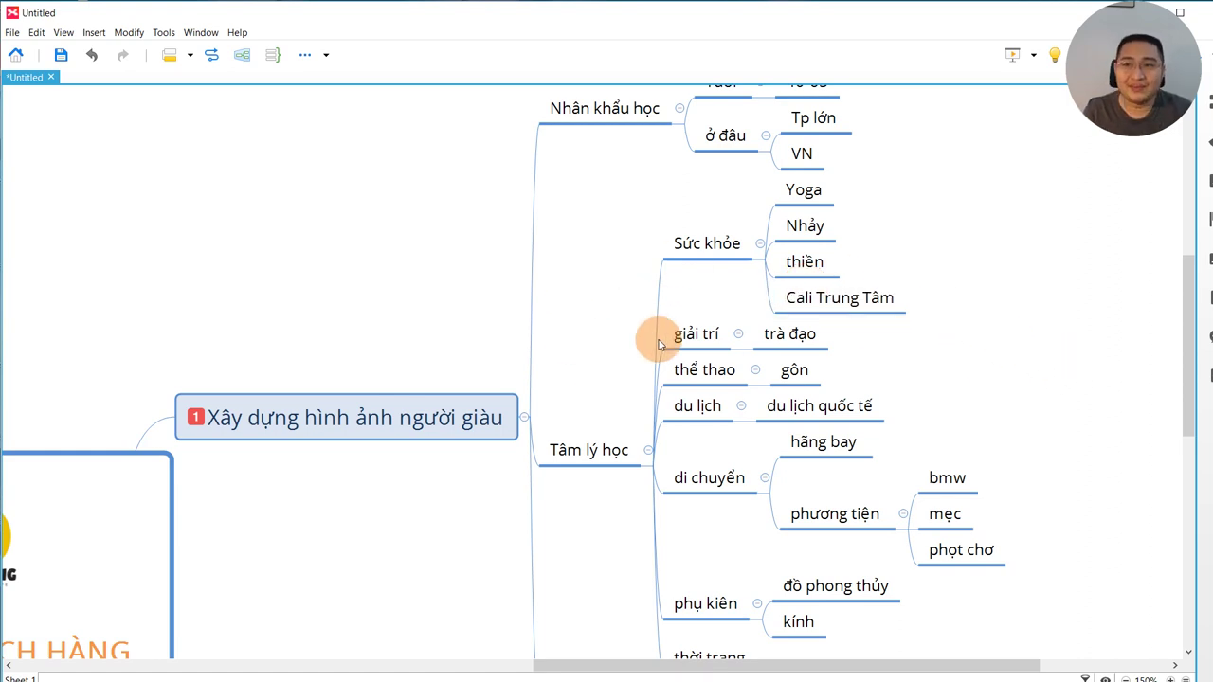
- Add a topic named "Đầu tư" directly after "thời trang" at the same level under "Tâm lý học"
scroll(753, 427, "down", 3)
left_click(718, 495)
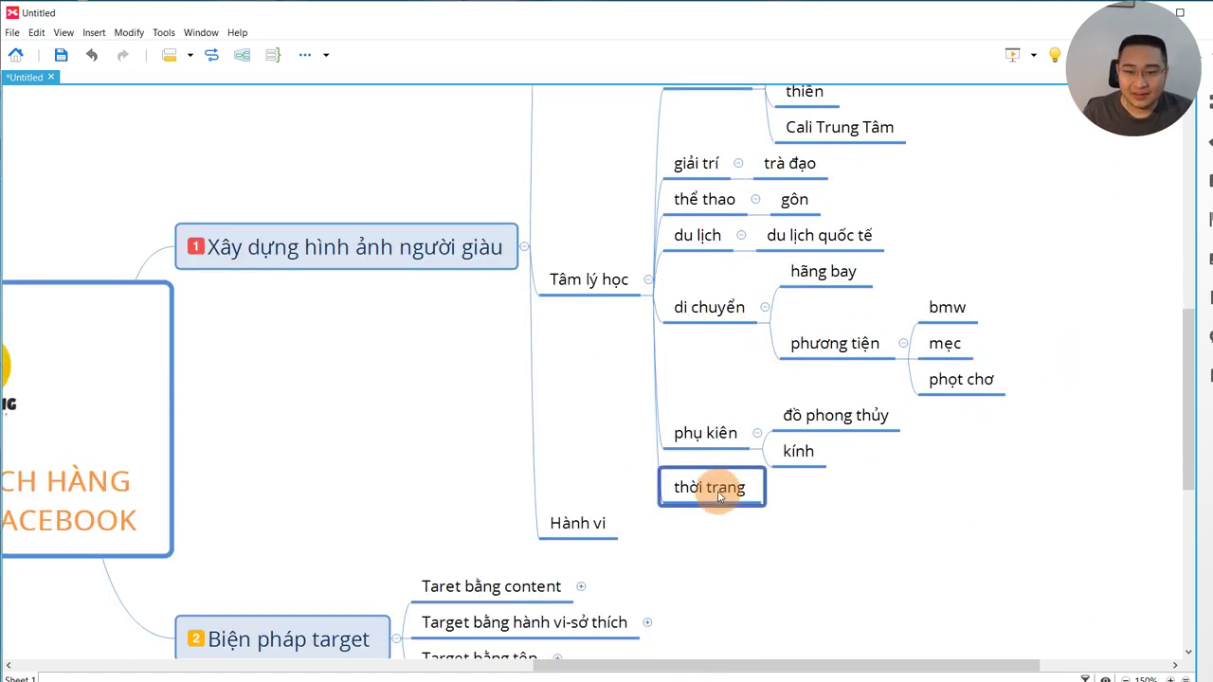
key("Return")
type("Đầu tư")
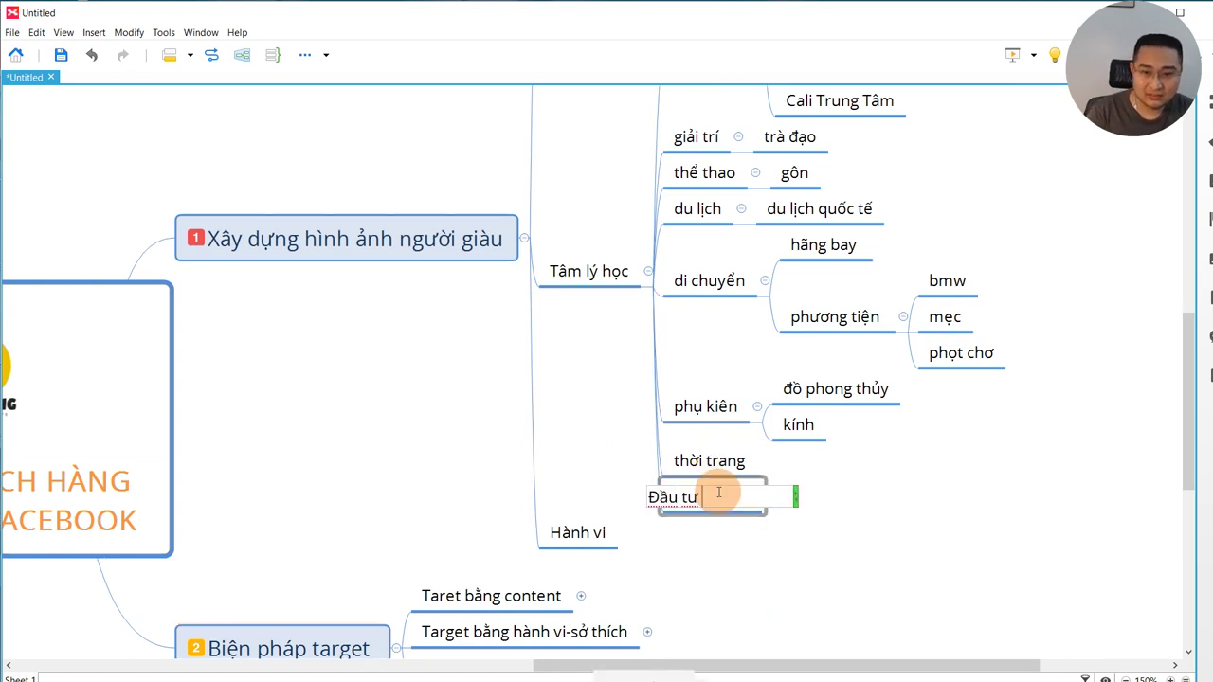
key("Return")
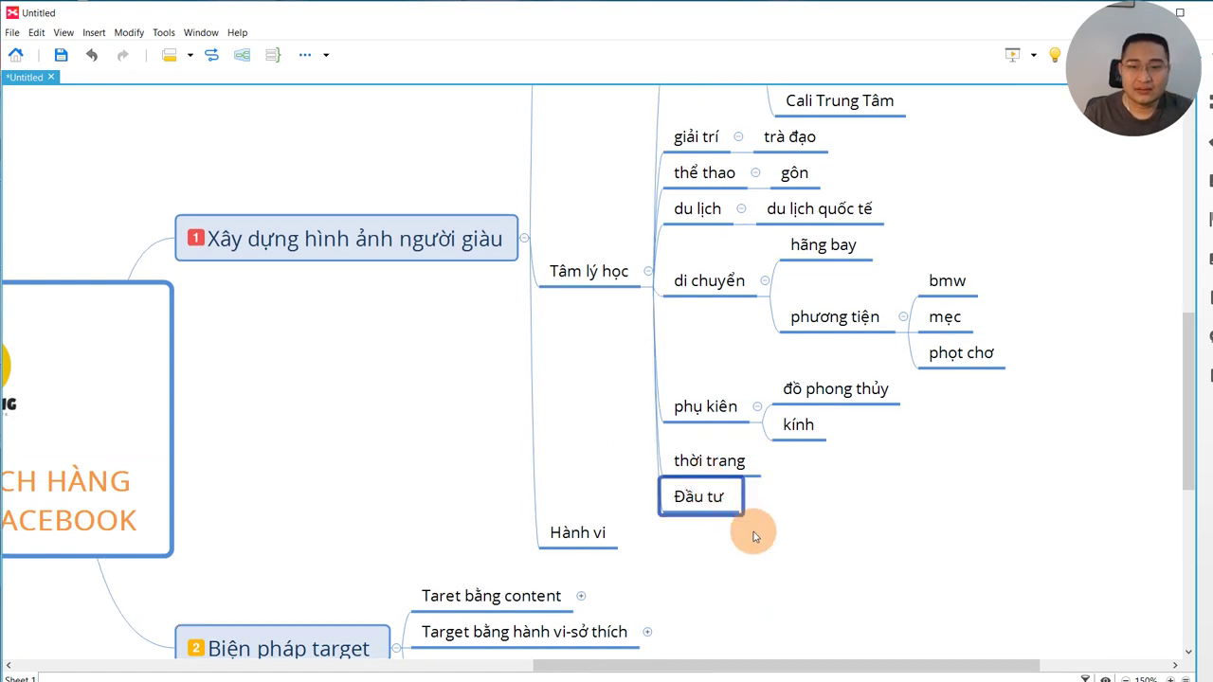
- Add subtopics named "bất động sản" and "vàng" under "Đầu tư"
left_click(772, 553)
scroll(748, 568, "up", 1)
left_click(715, 582)
key("Tab")
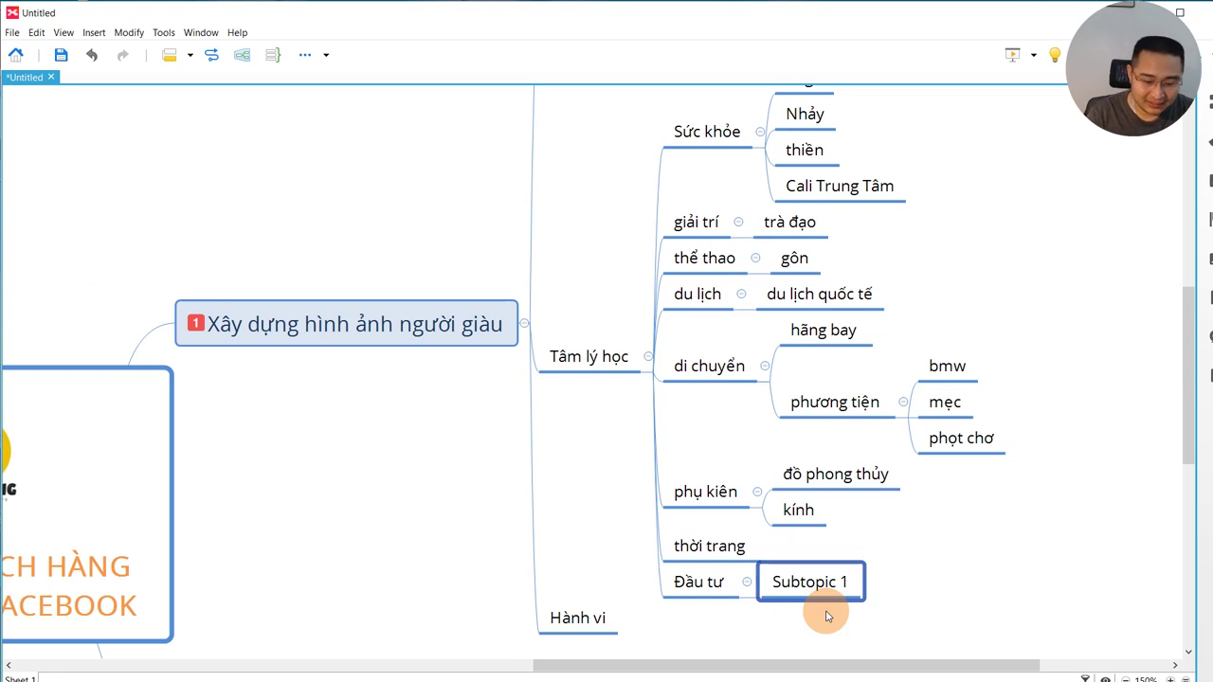
type("bất động s")
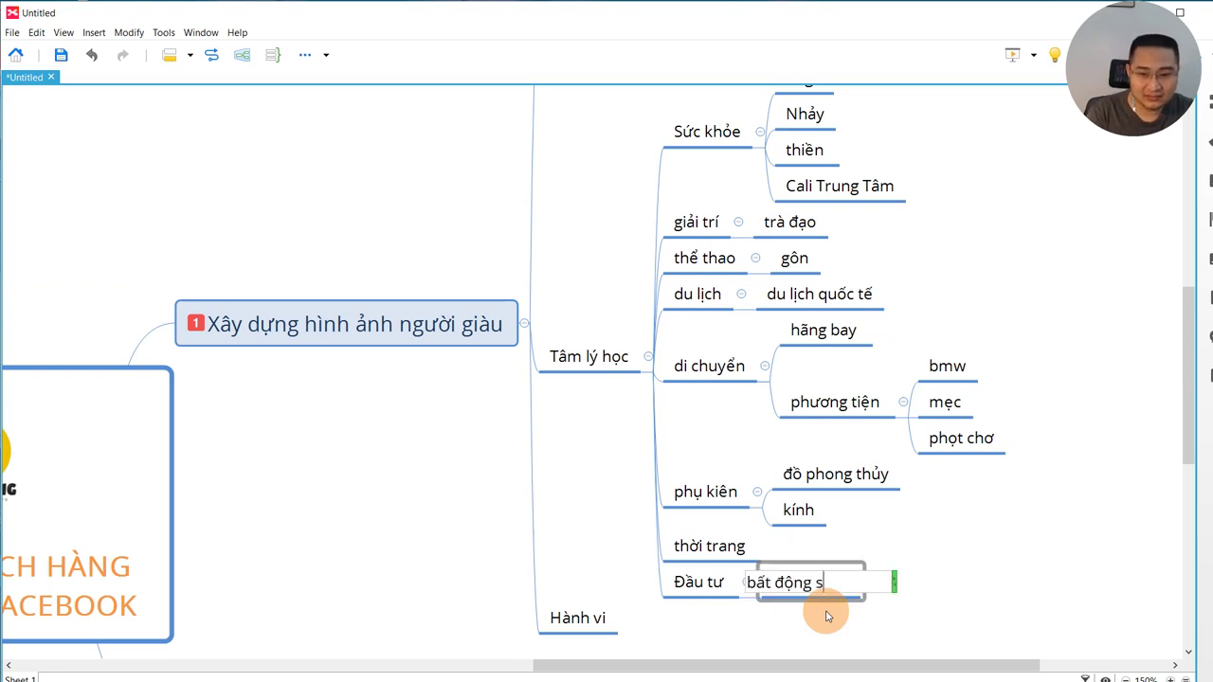
type("ản")
key("Return")
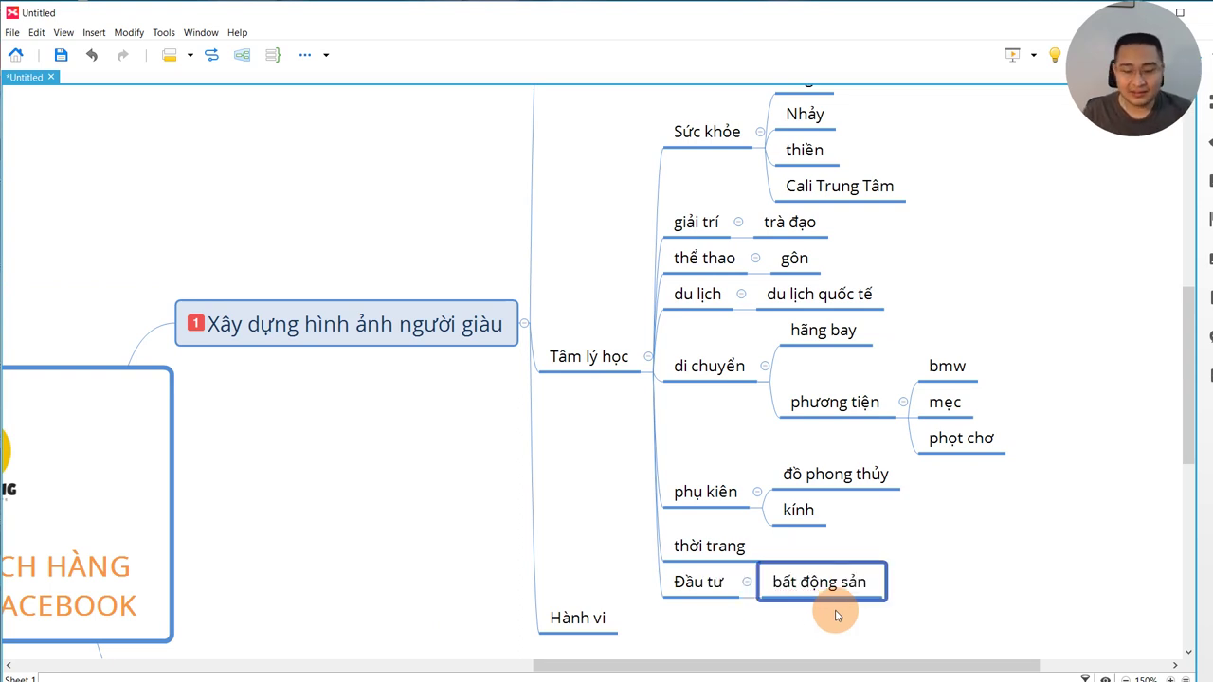
key("Return")
type("vàng")
key("Return")
- Add a subtopic named "cổ phiếu" directly after "vàng" under "Đầu tư"
key("Return")
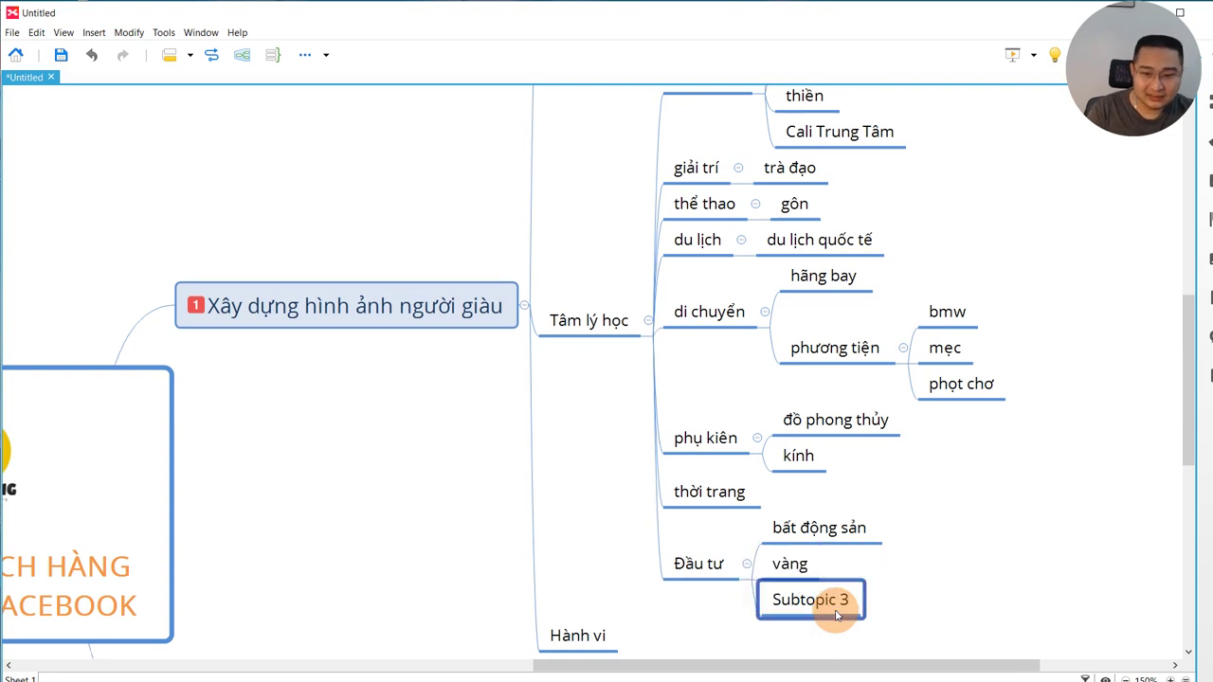
type("cô")
type(" phía")
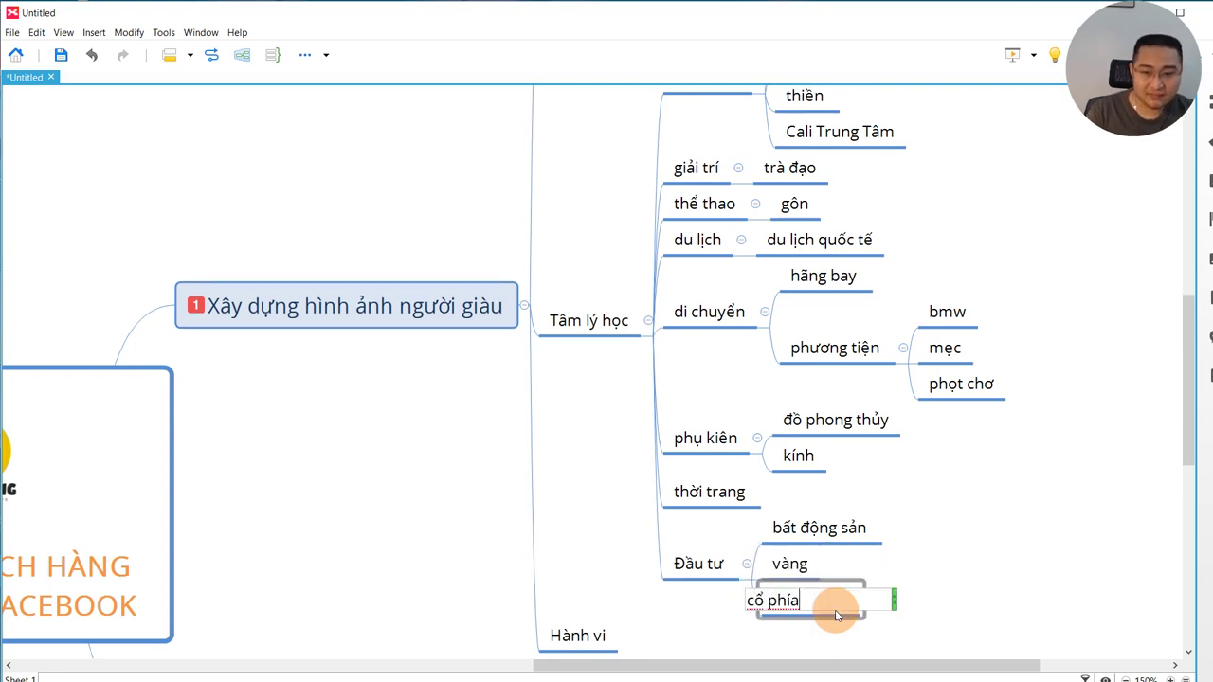
key("Return")
left_click(830, 608)
key("BackSpace")
key("BackSpace")
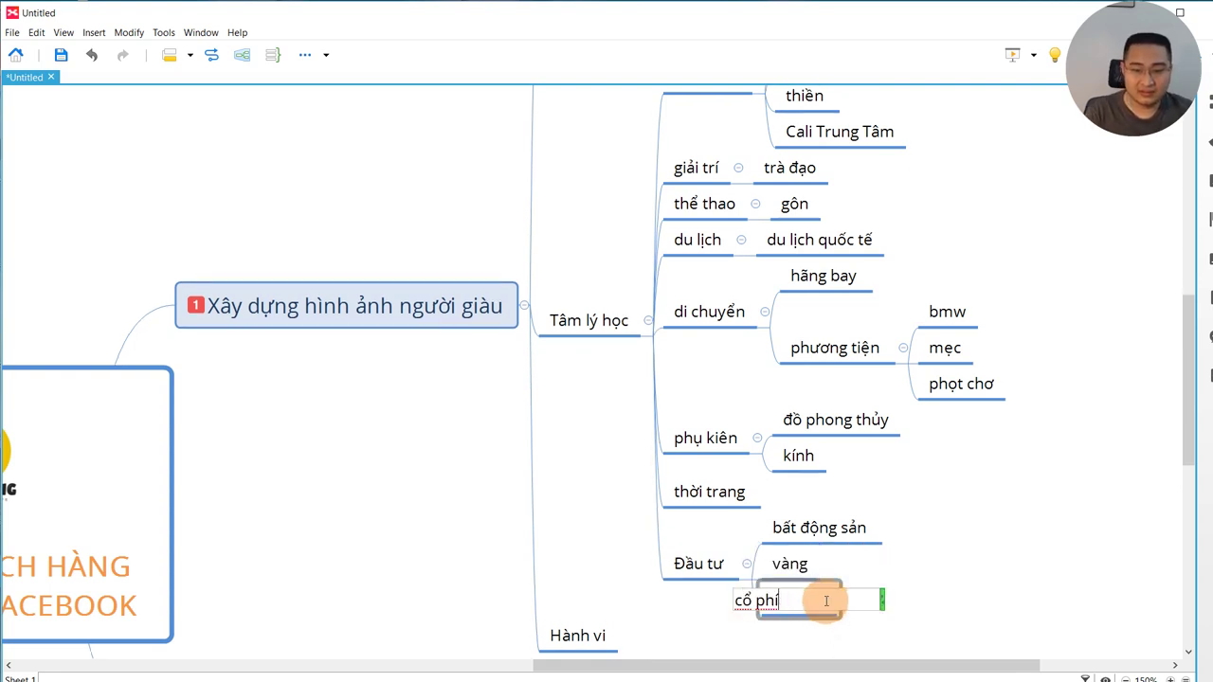
type("iếu")
key("Return")
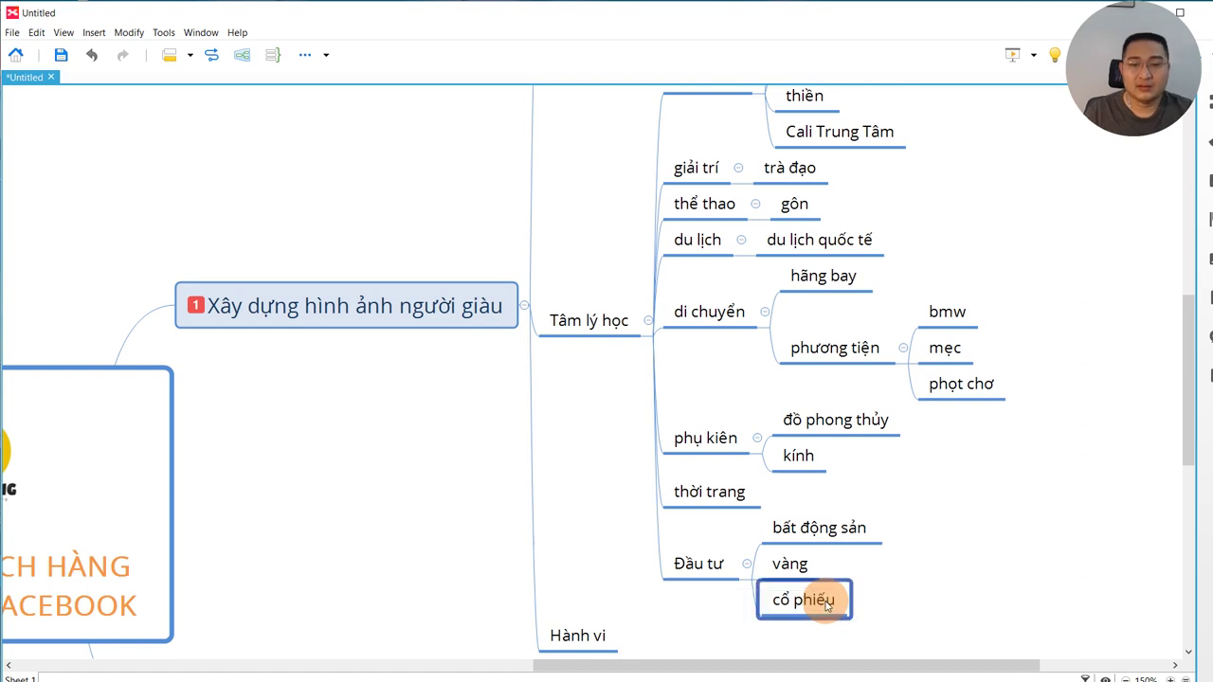
- Add a topic named "Con cái" directly after "Đầu tư" at the same level, with a subtopic named "trường quốc tế"
left_click(687, 564)
key("Return")
type("Co")
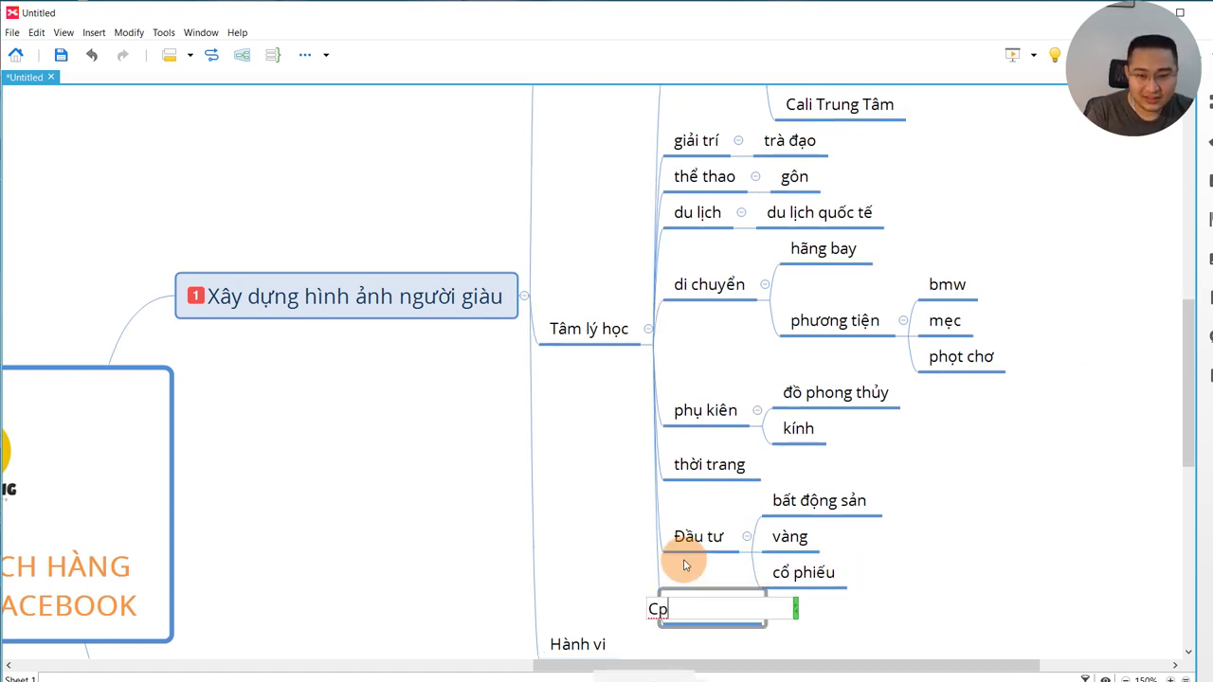
type("n cái")
key("Tab")
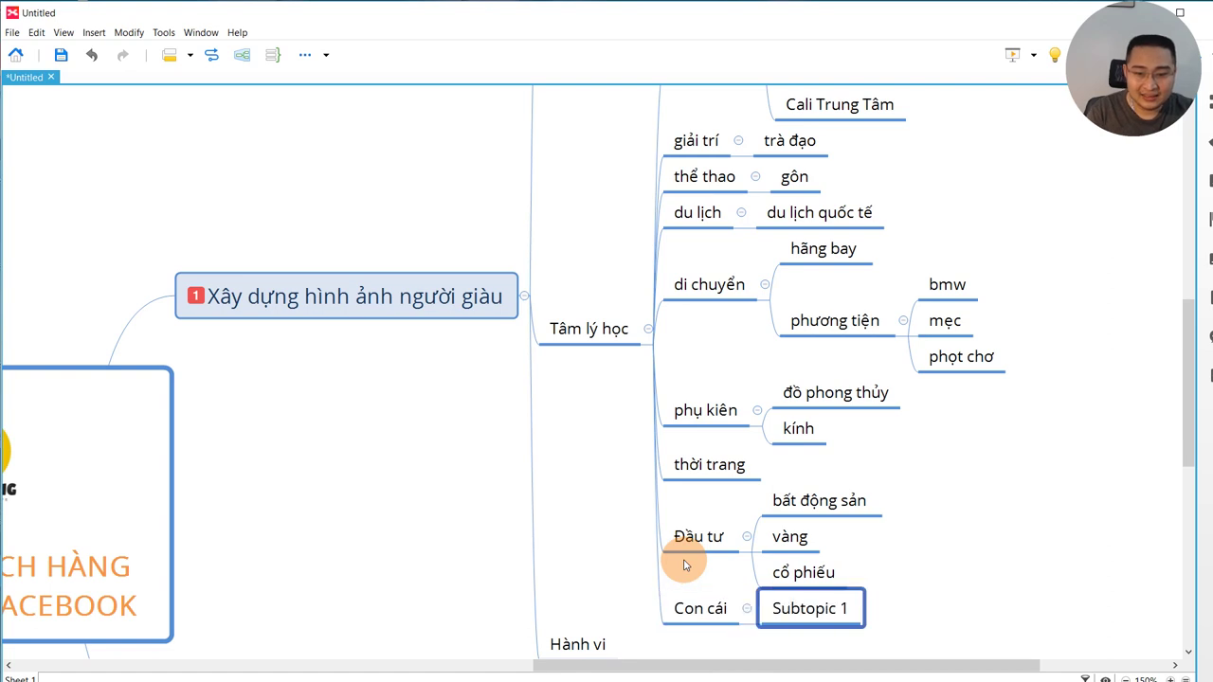
type("trương quốc tế")
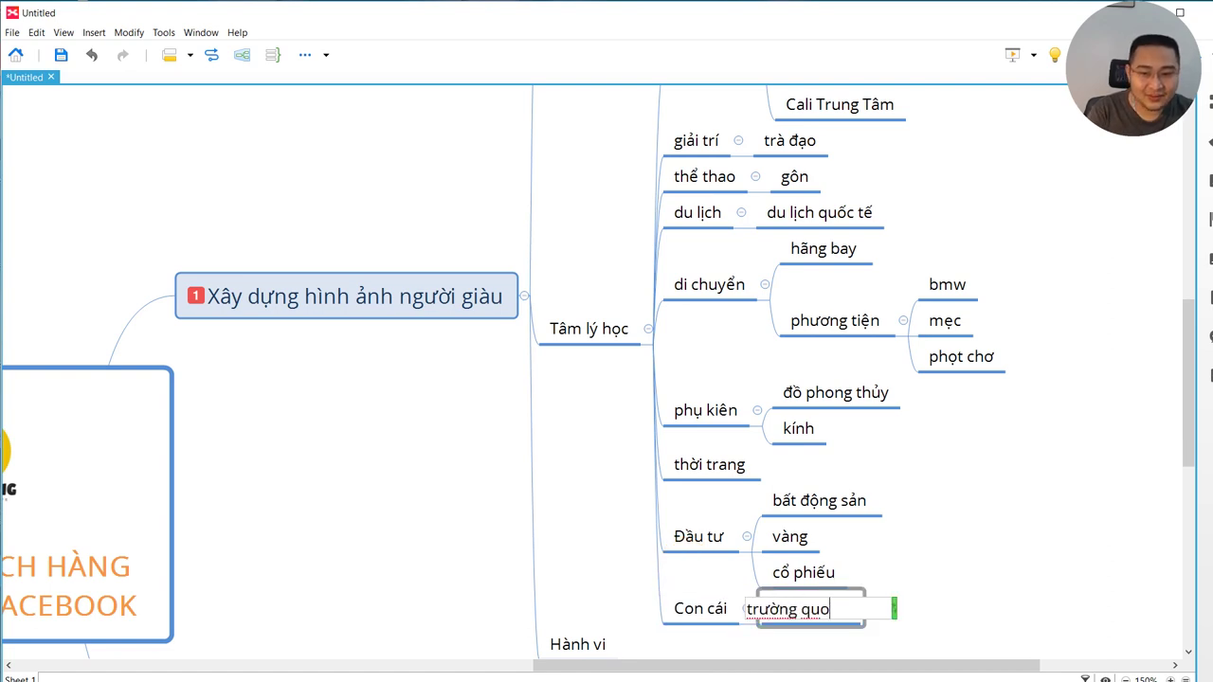
key("Return")
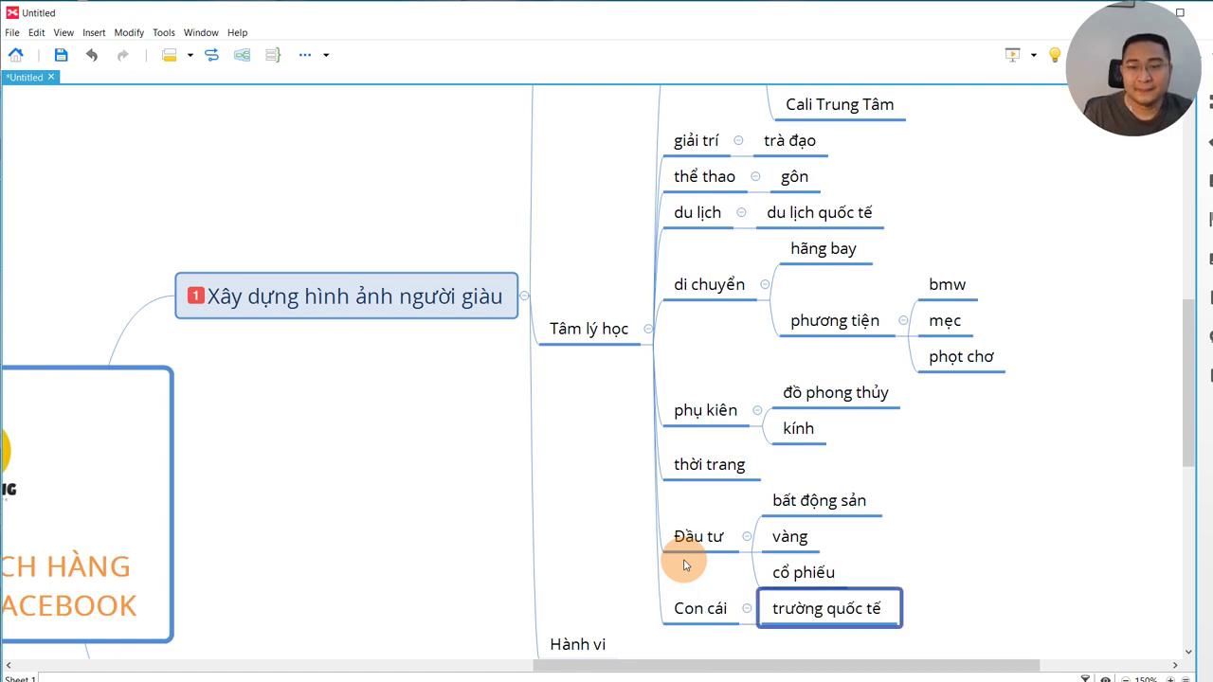
left_click_drag(713, 665, 846, 673)
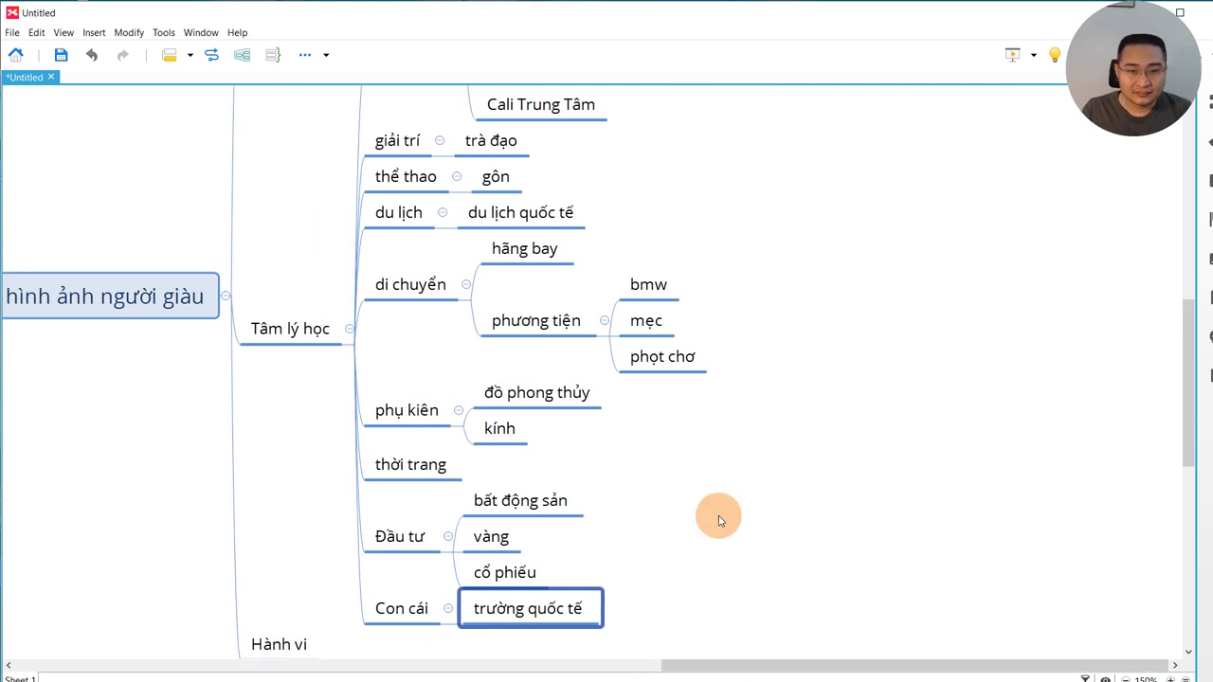
scroll(701, 512, "down", 2)
scroll(664, 493, "up", 6)
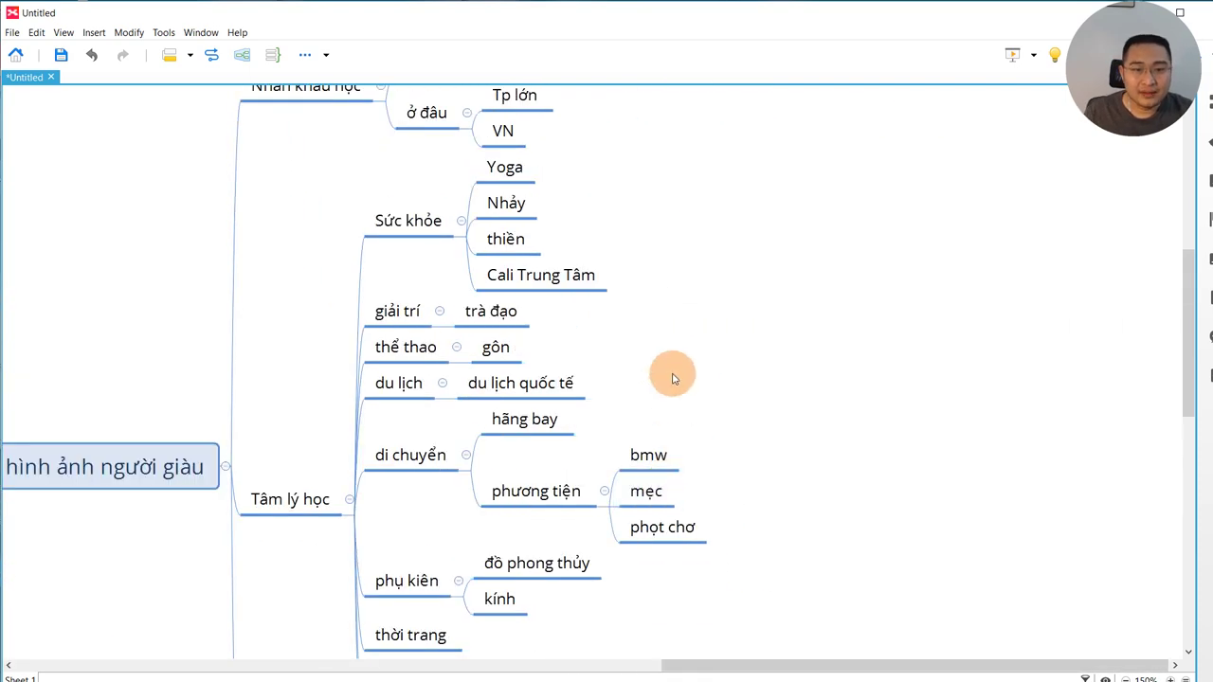
scroll(671, 373, "down", 2)
scroll(720, 408, "down", 3)
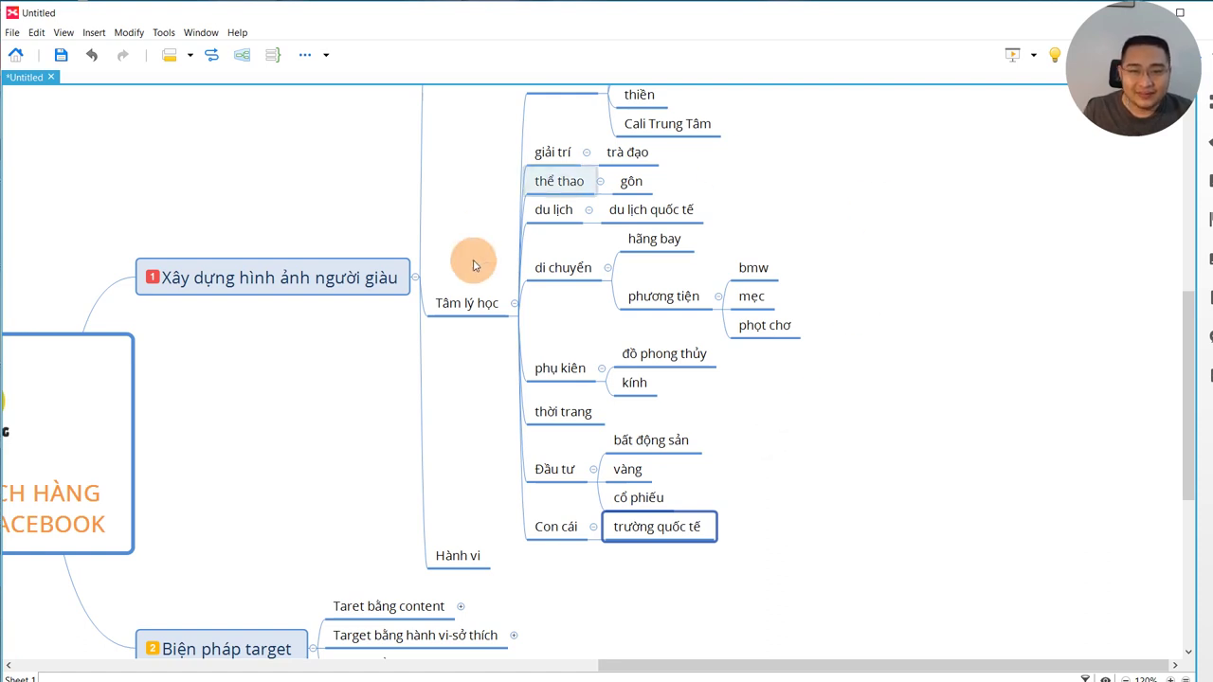
left_click(452, 312)
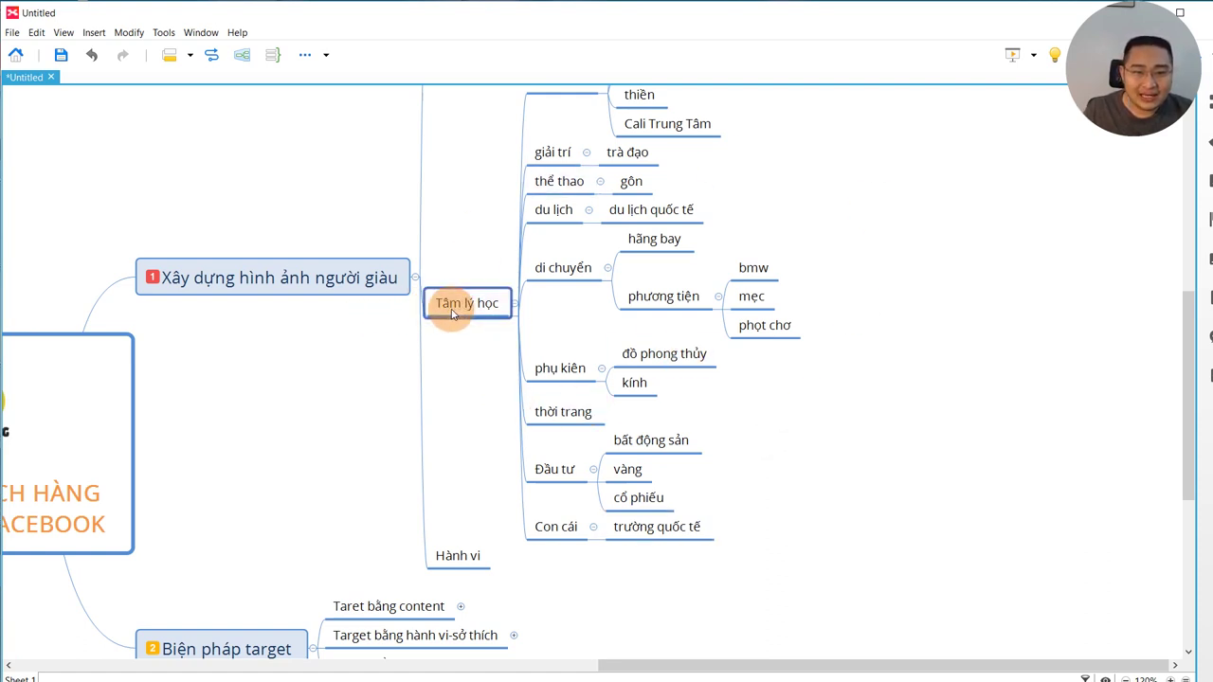
- Add subtopics named "Sử dụng thiết bị" and "du lịch" under "Hành vi"
left_click(464, 553)
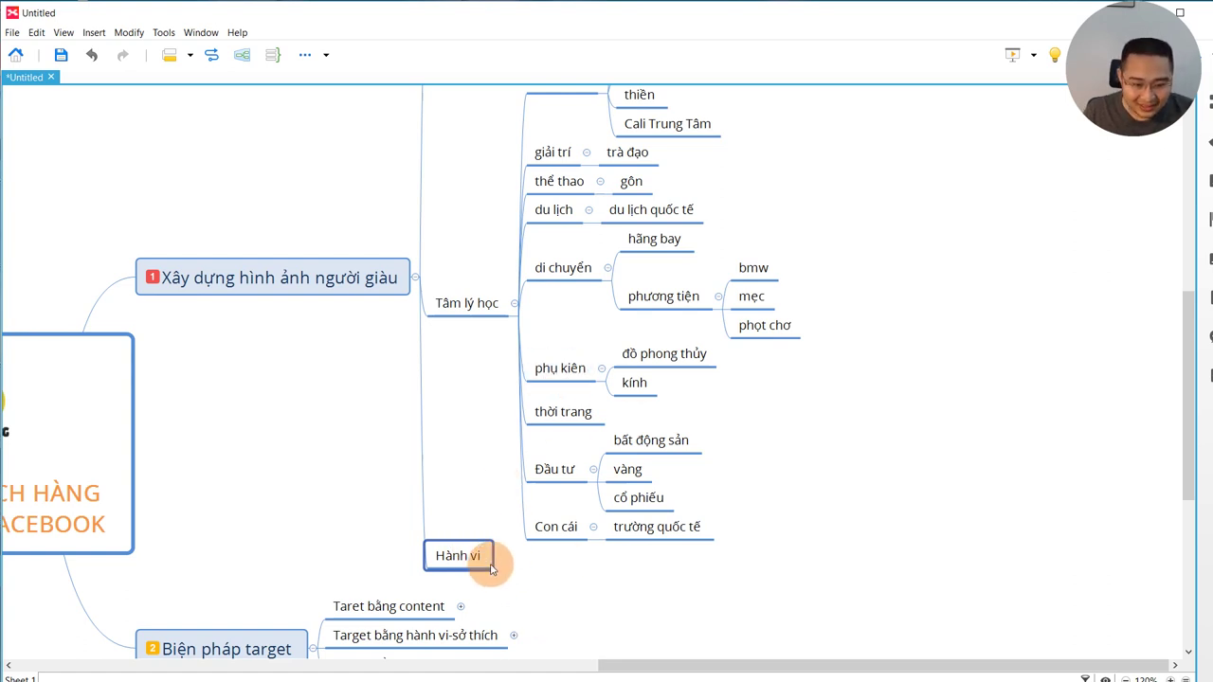
key("Tab")
type("Sư")
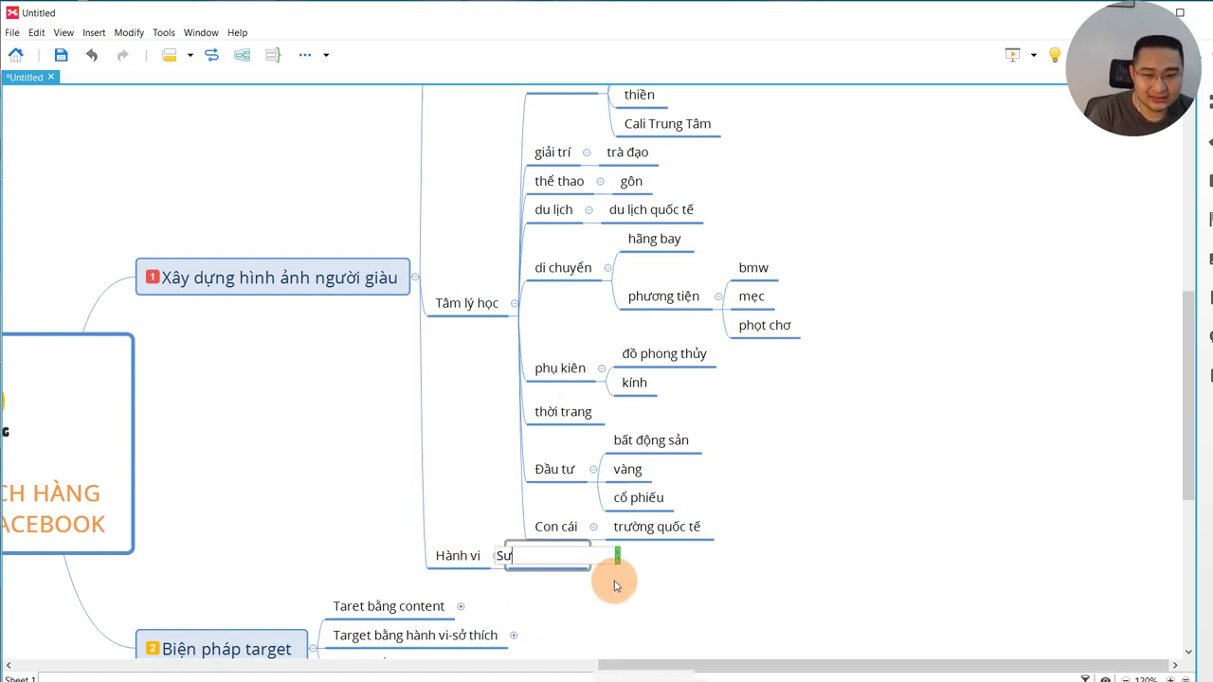
type("ử dụng thiu")
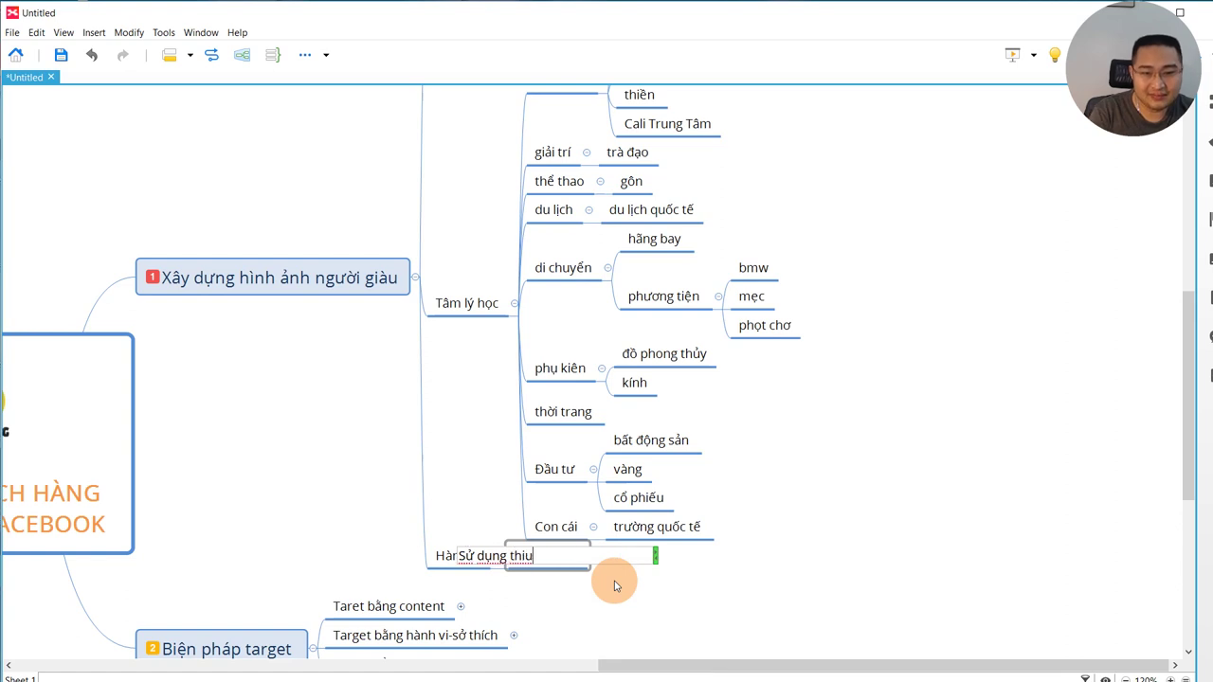
key("BackSpace")
type("ết bị")
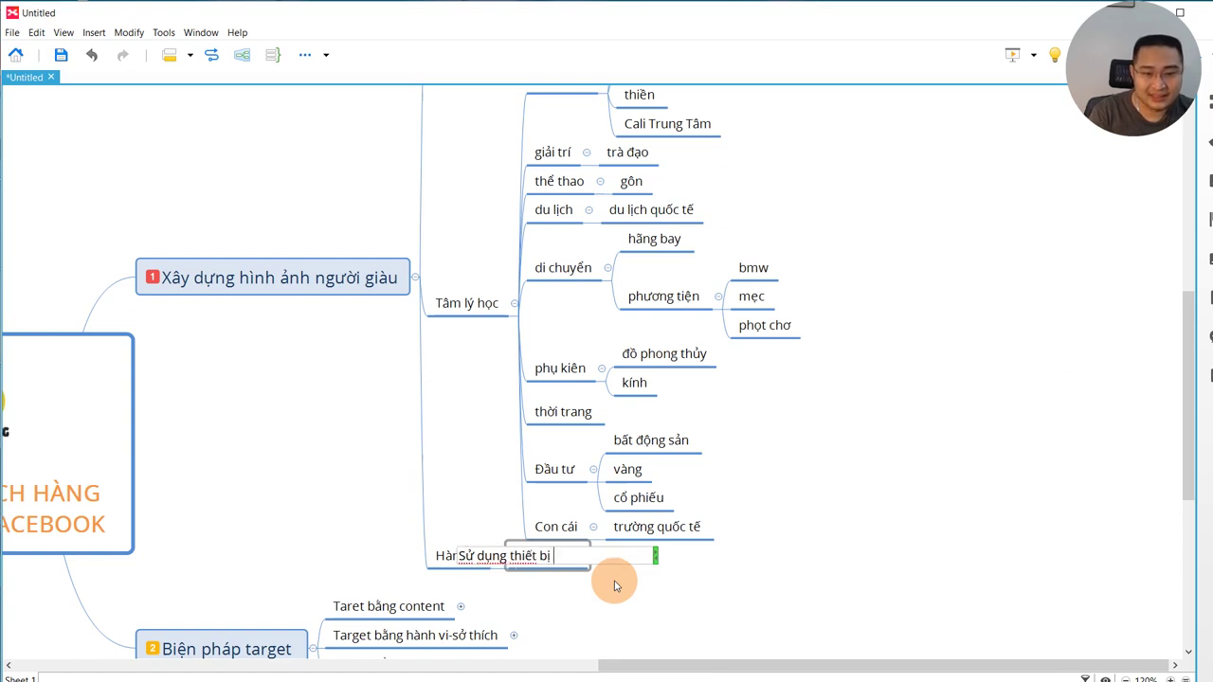
key("Return")
key("Return")
type("du lịch")
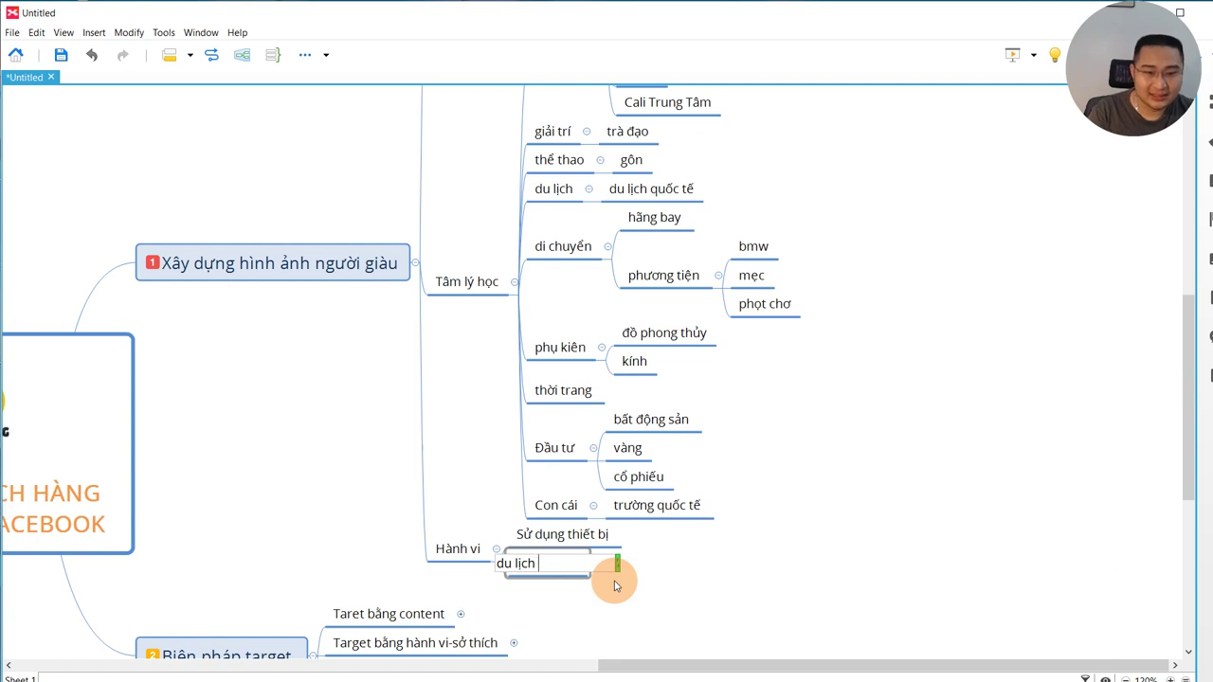
key("Return")
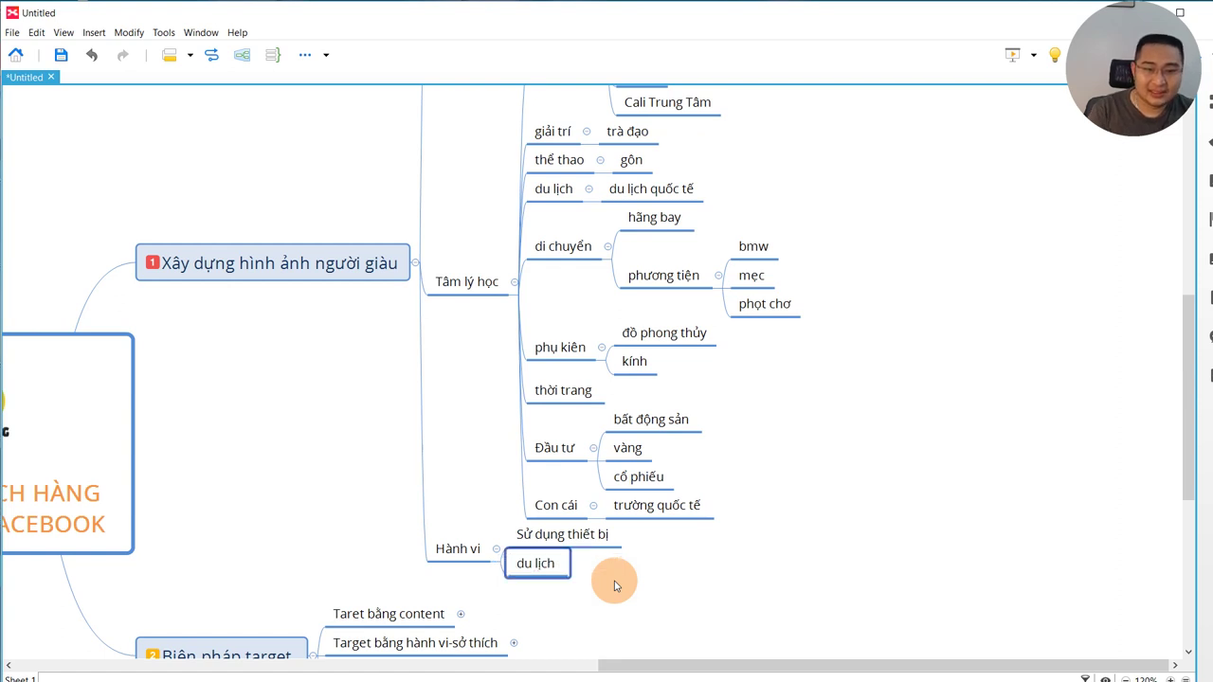
left_click(875, 490)
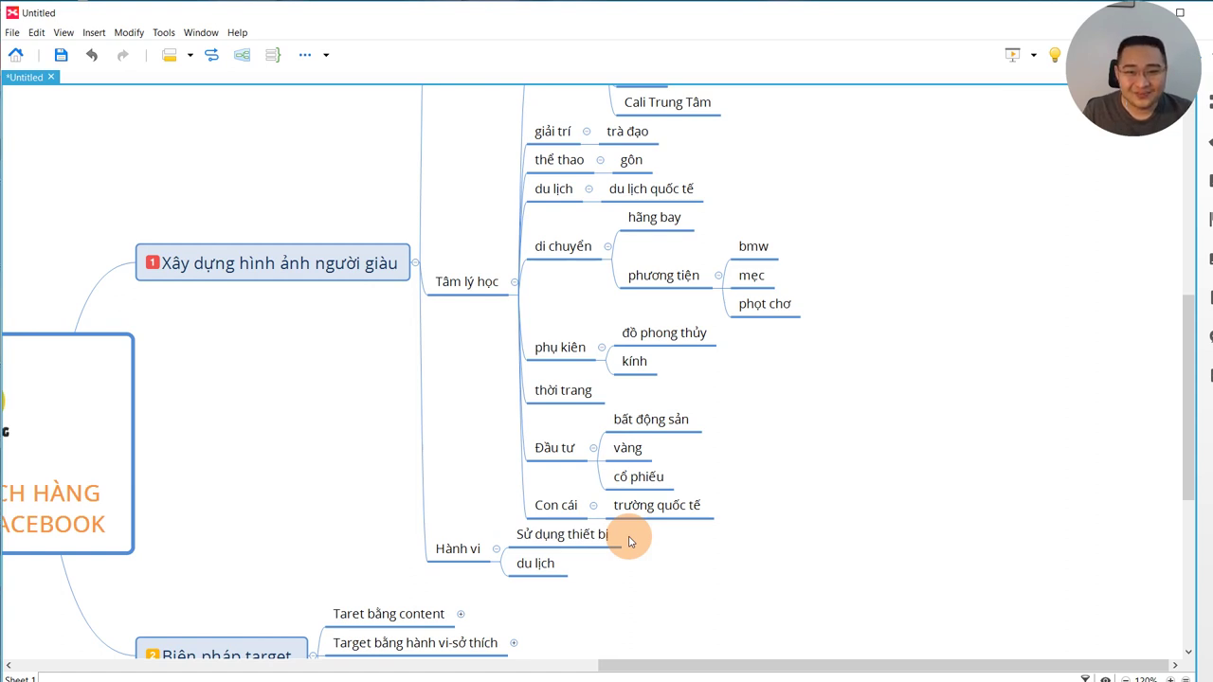
- Add a subtopic named "du thuyền" directly after "phương tiện" under "di chuyển"
left_click(659, 283)
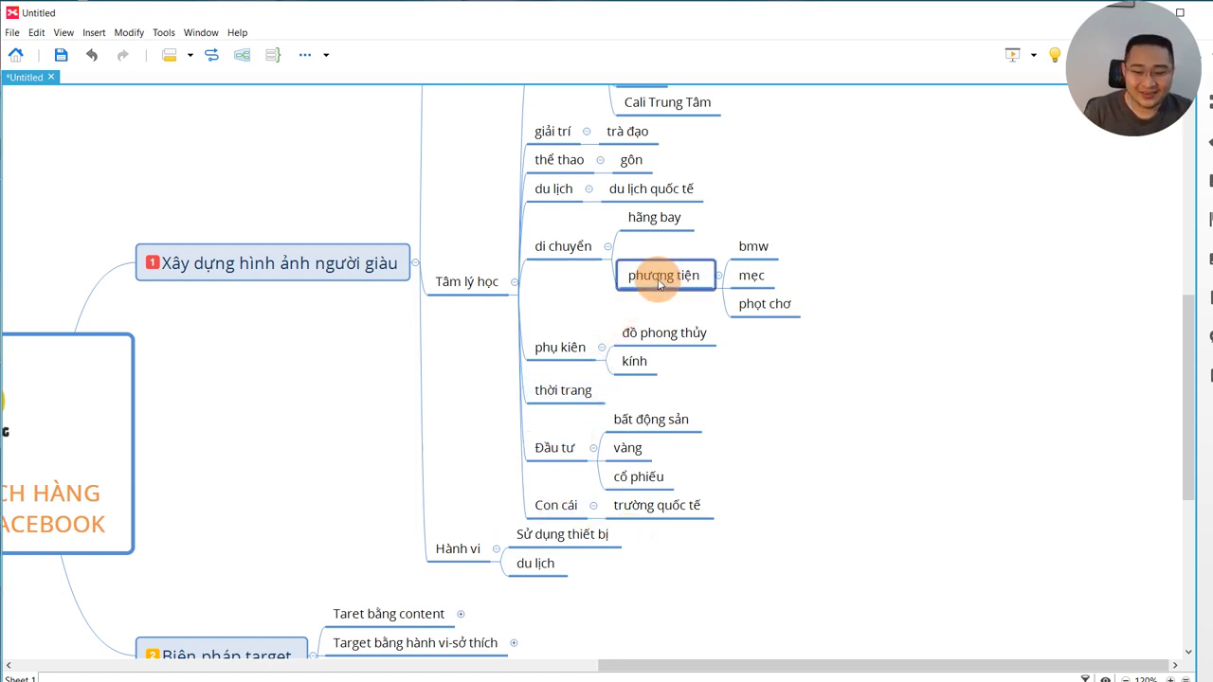
key("Return")
type("du th")
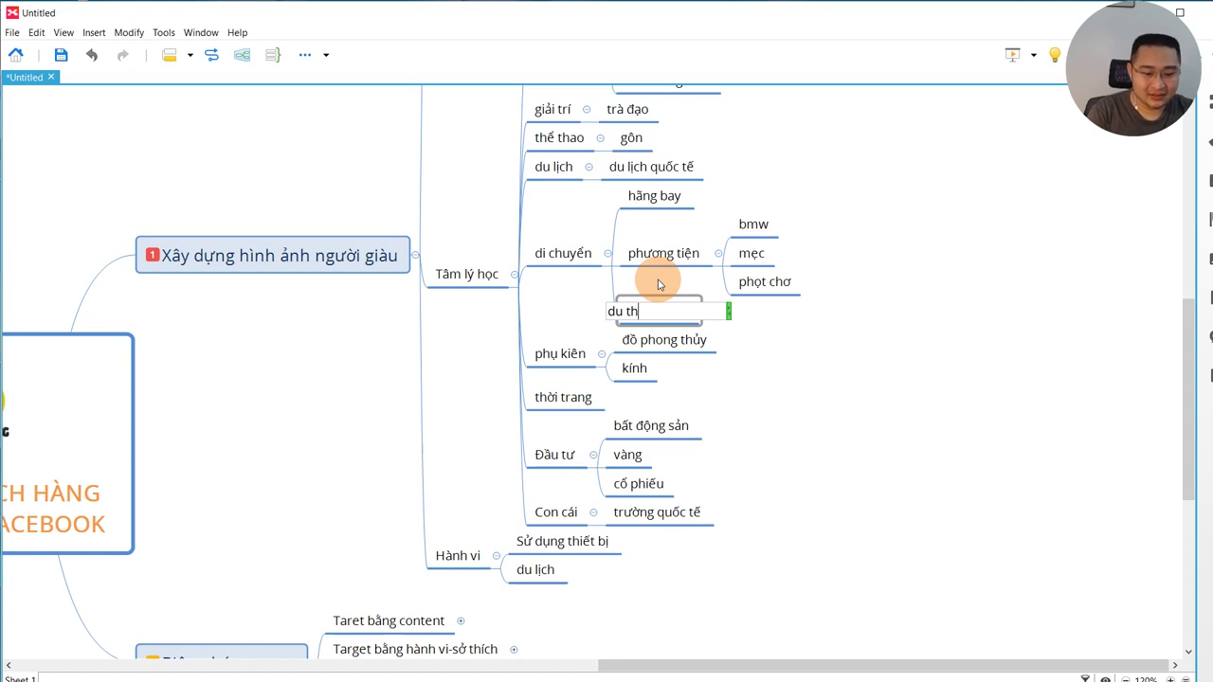
type("uyền")
key("Return")
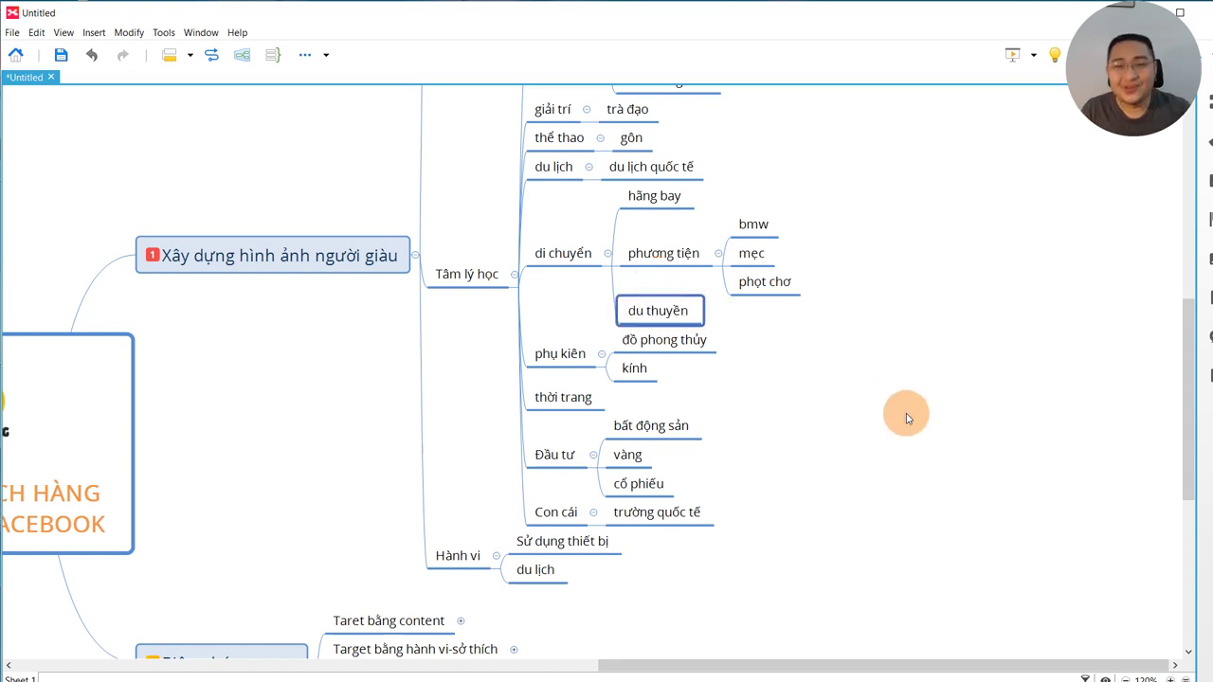
left_click(884, 362)
- Add a subtopic named "thích đồ cao cấp" directly after "du lịch" under "Hành vi"
scroll(801, 379, "up", 3)
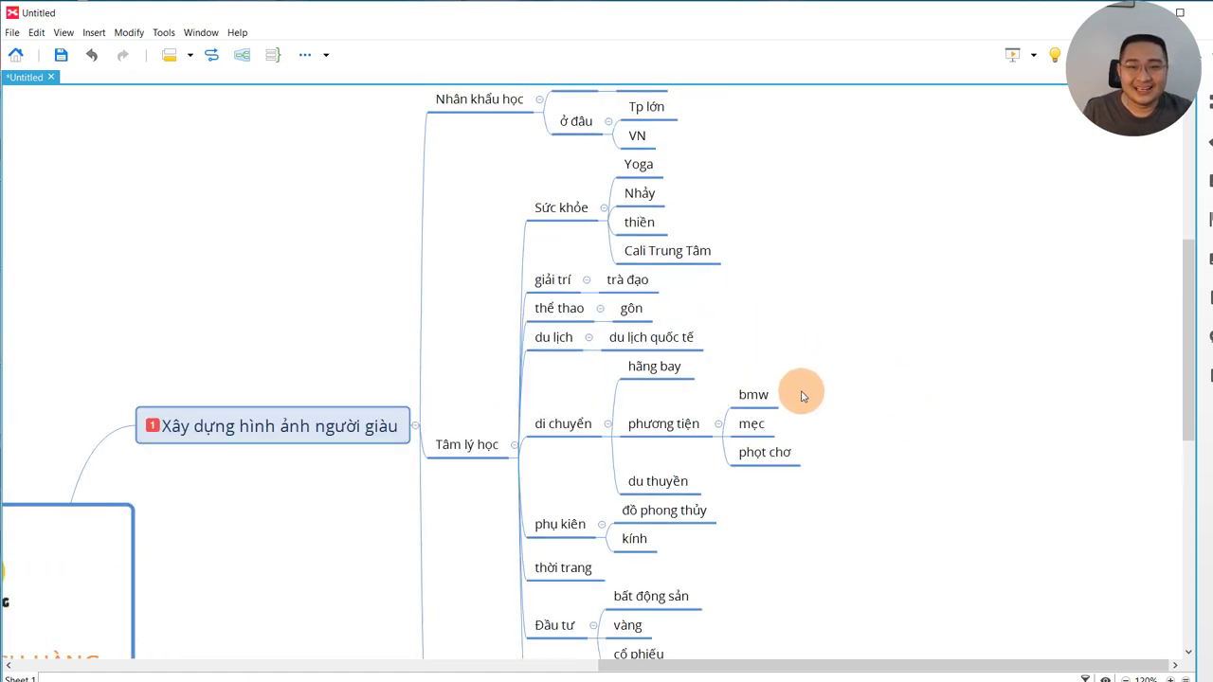
scroll(787, 421, "down", 1)
scroll(792, 431, "down", 3)
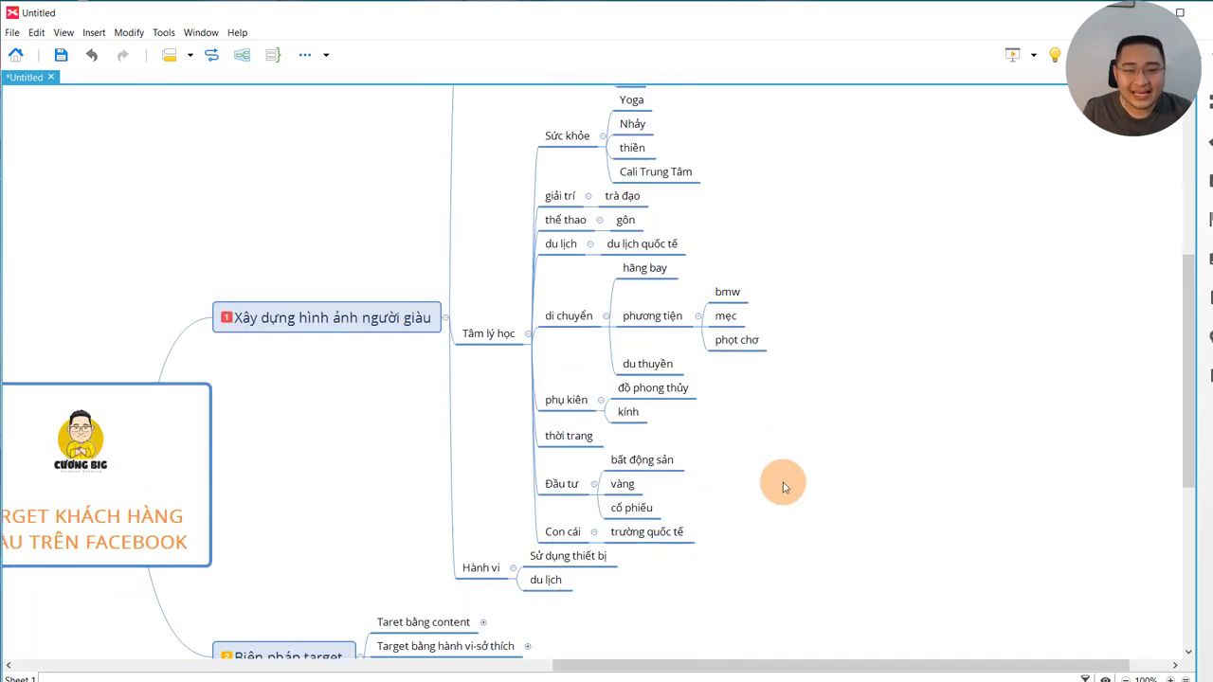
left_click(529, 590)
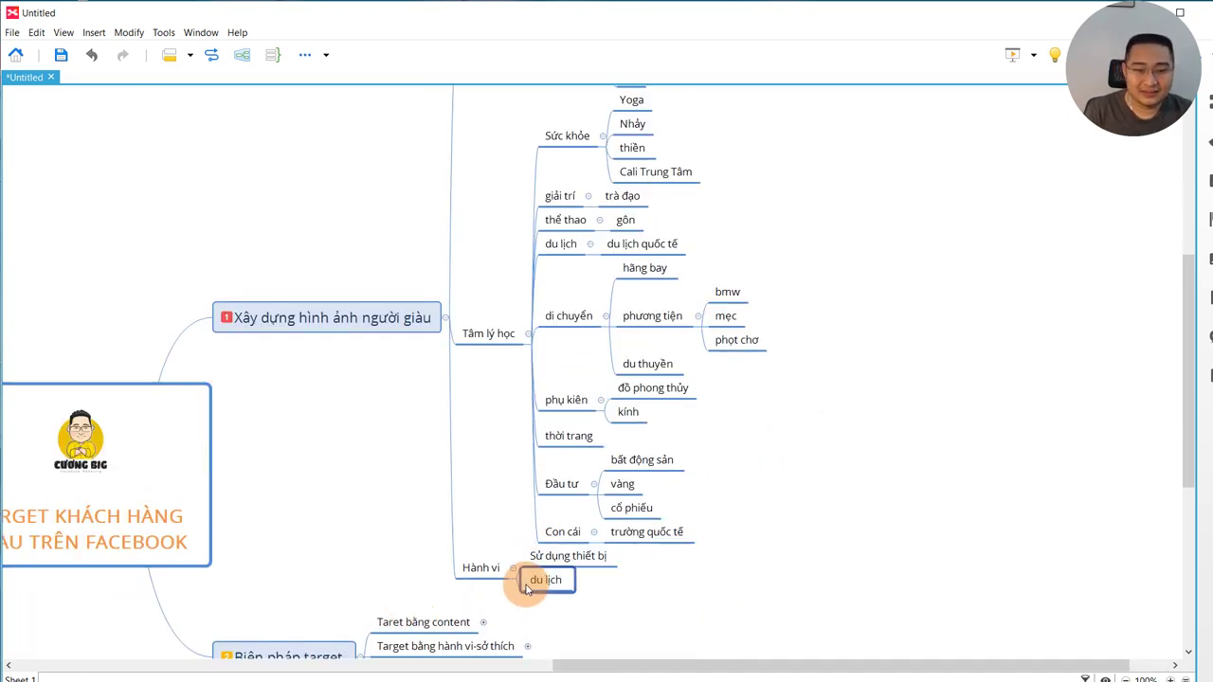
key("Return")
type("thi")
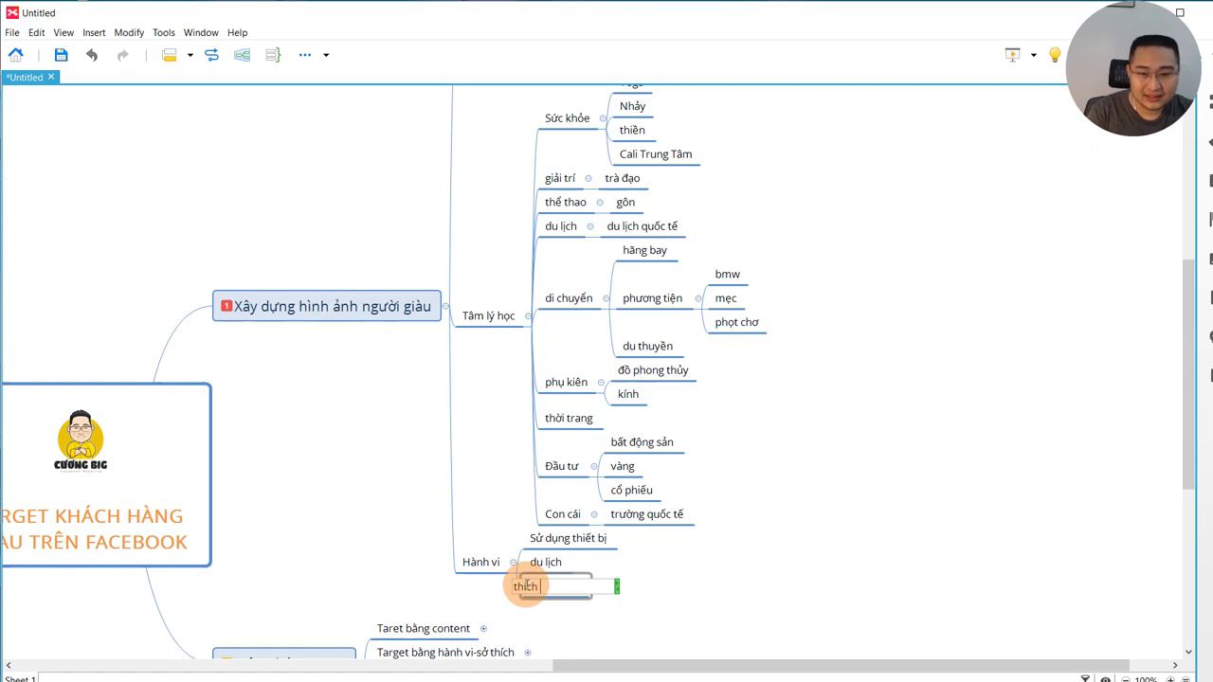
type("ch đồ cao cấp")
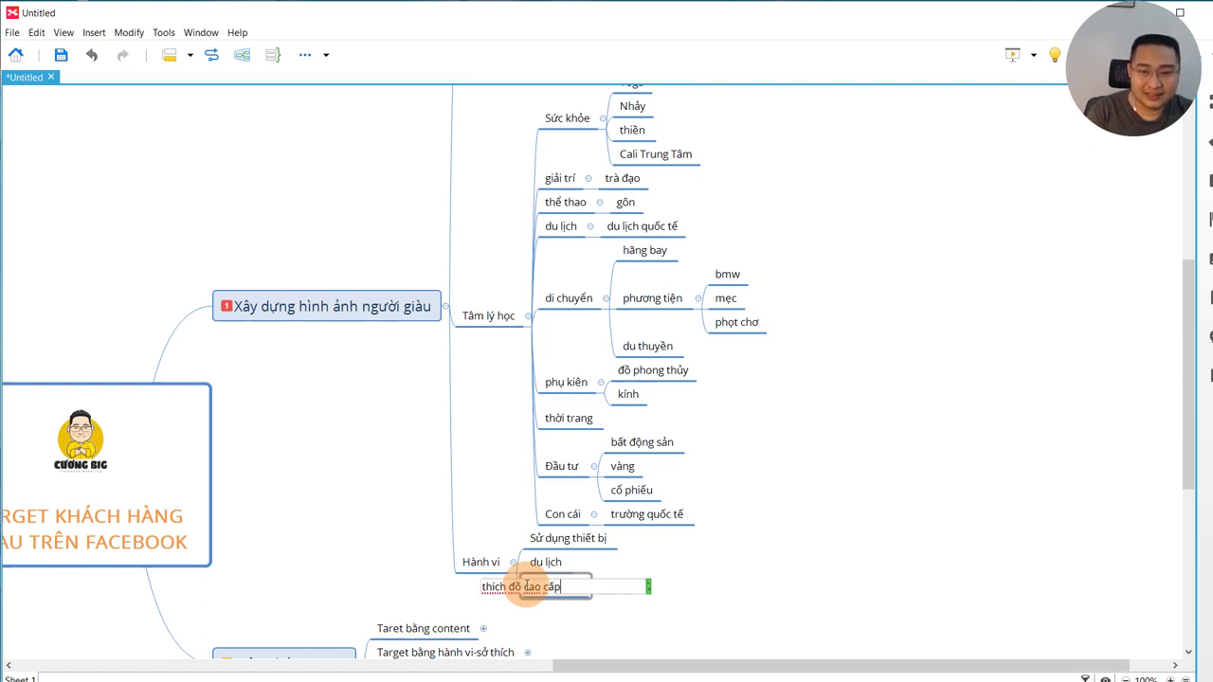
key("Return")
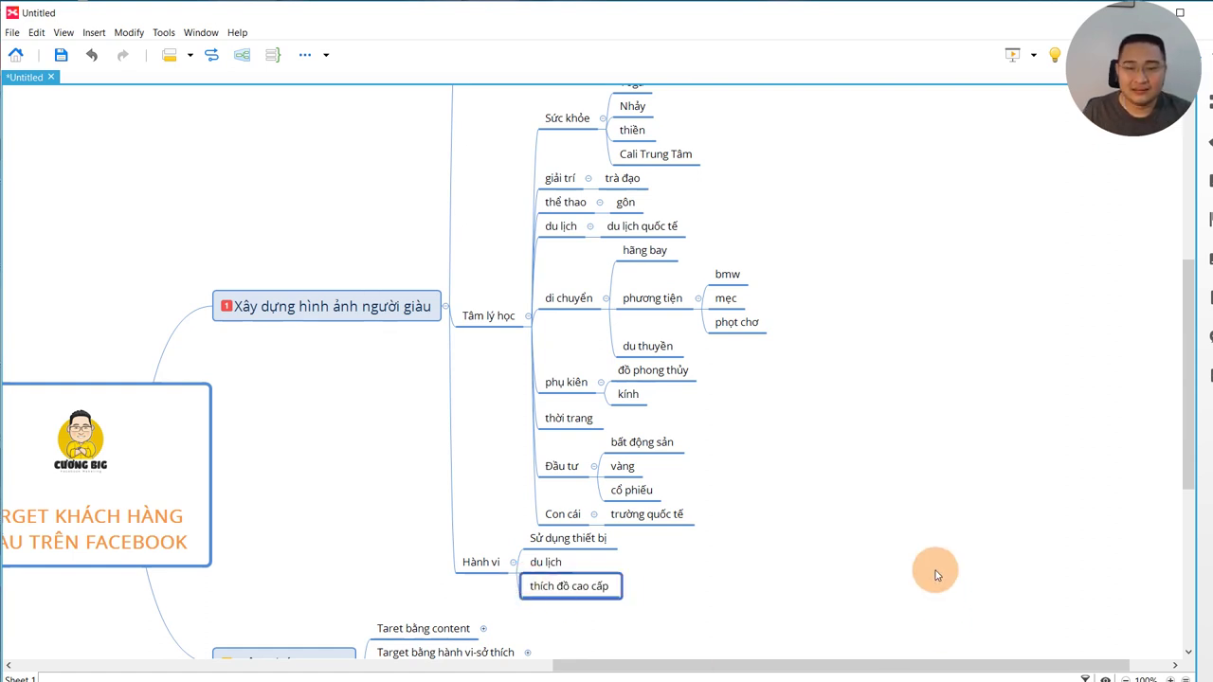
left_click(859, 511)
scroll(766, 424, "up", 2)
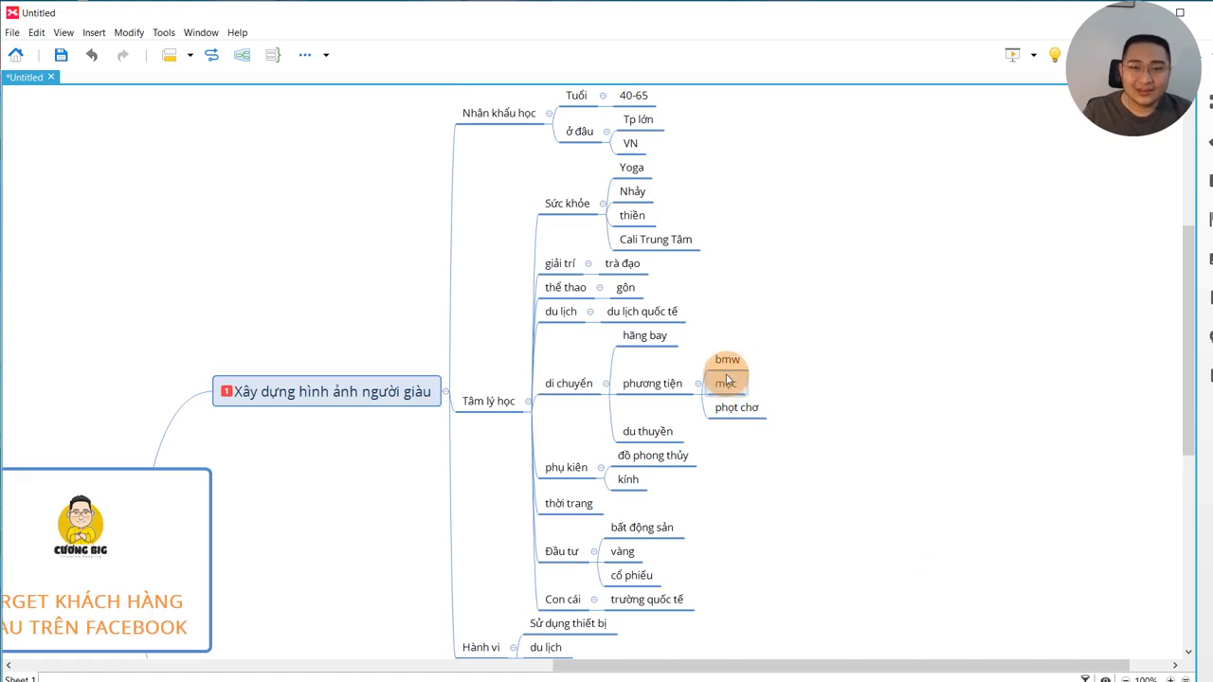
scroll(748, 360, "down", 1)
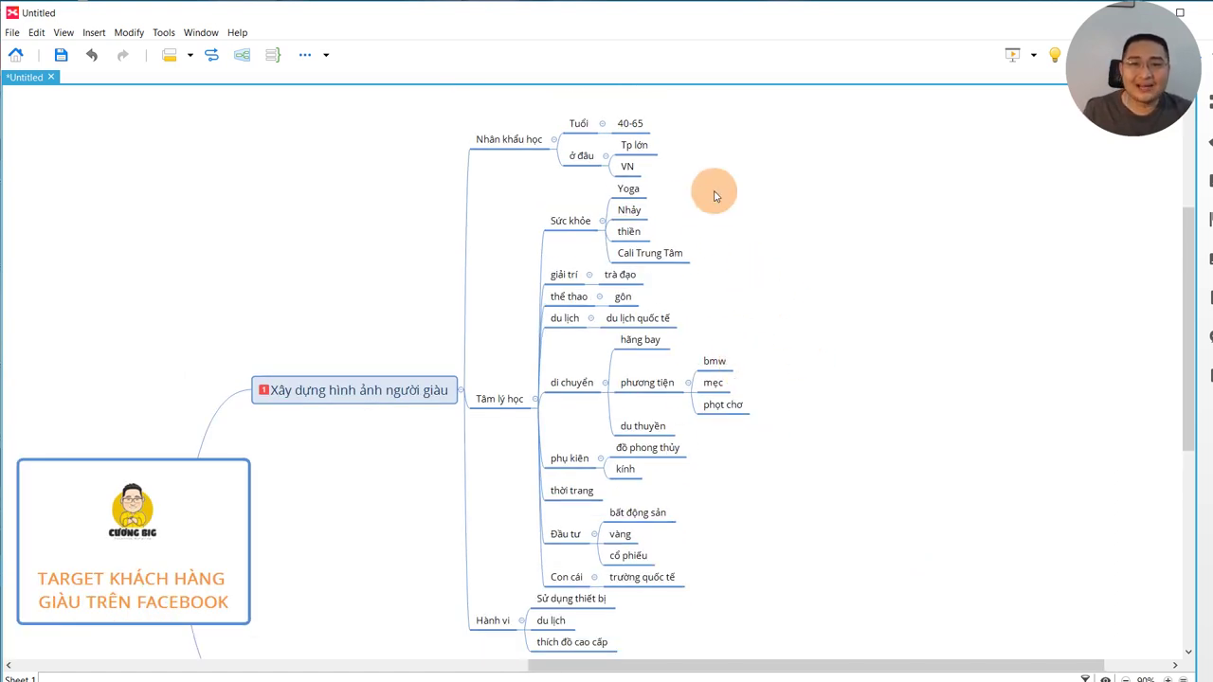
left_click(627, 124)
left_click_drag(675, 179, 535, 264)
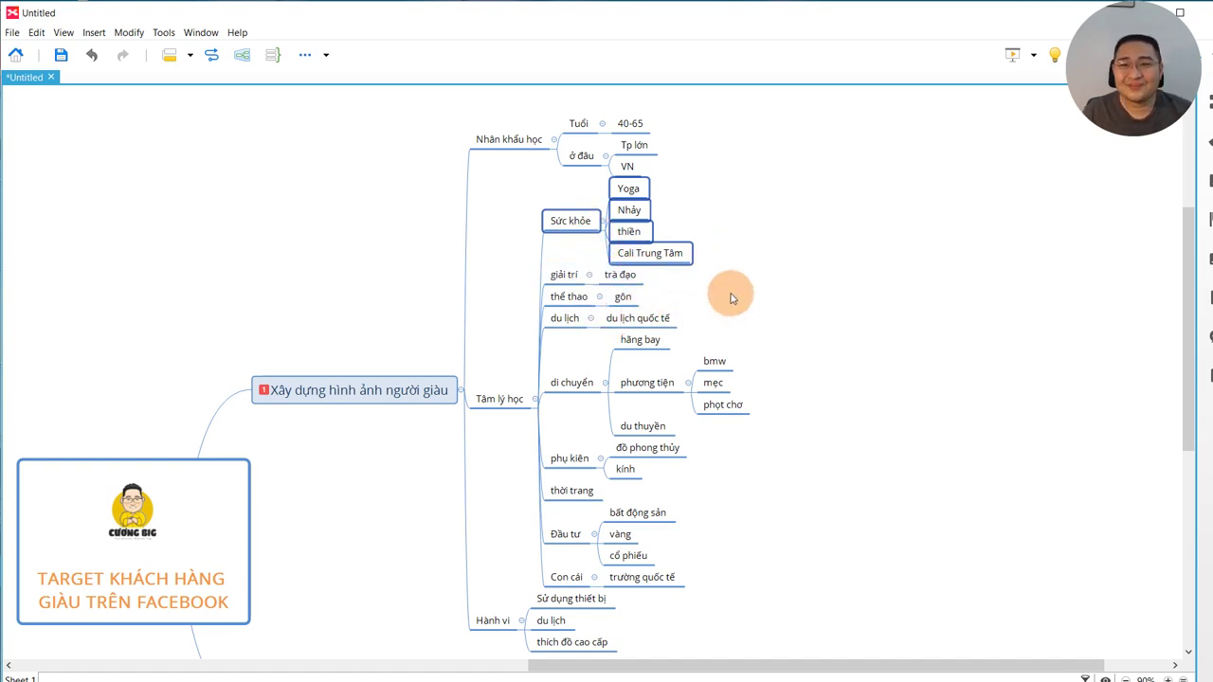
left_click(802, 300)
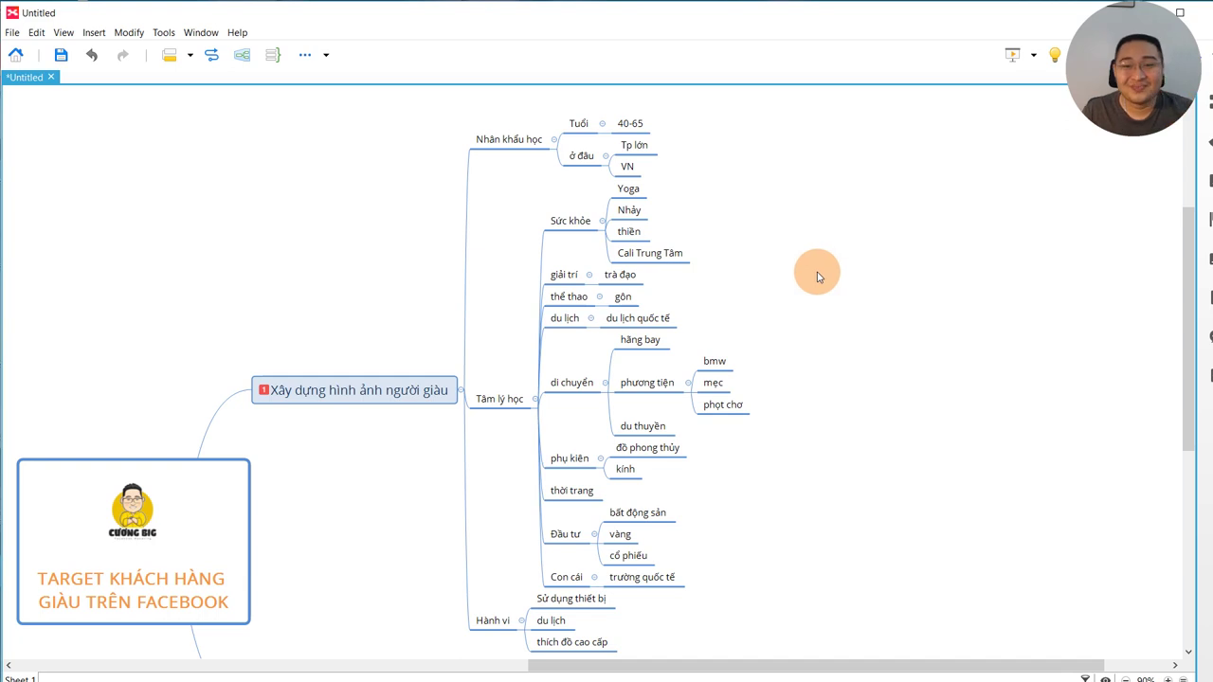
- Expand the "Taret bằng content" topic under "Biện pháp target", along with its "Hình ảnh của người giàu" subtopic
scroll(818, 277, "down", 2)
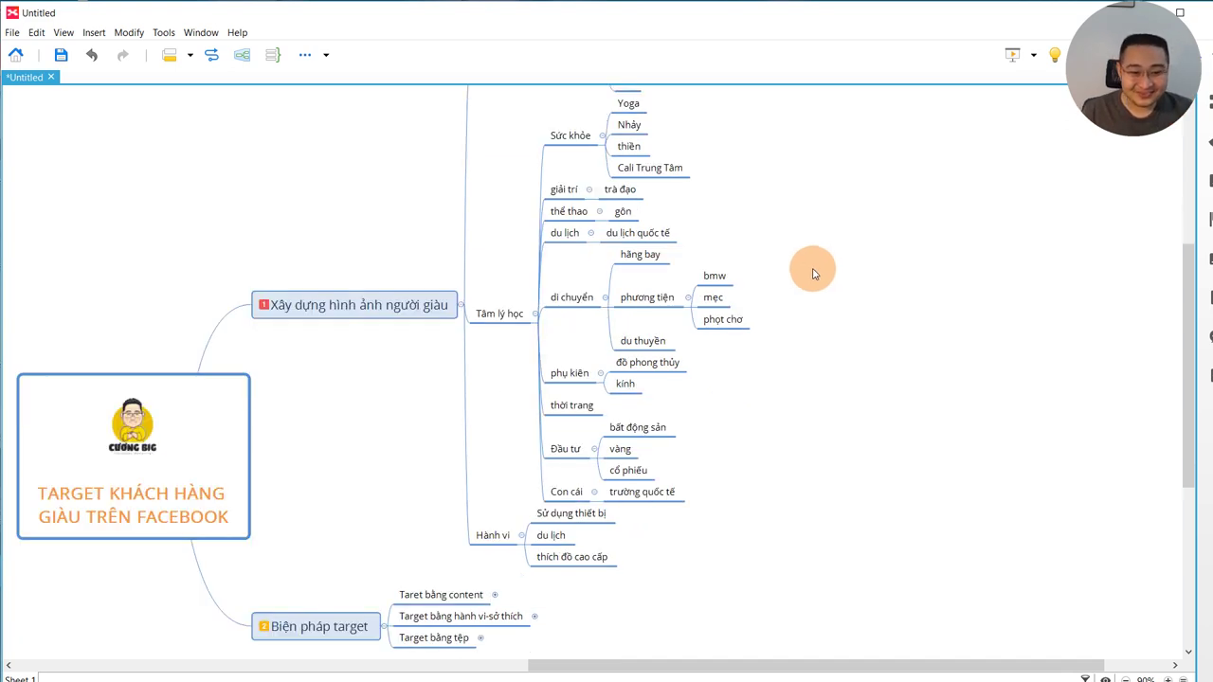
scroll(691, 496, "up", 2)
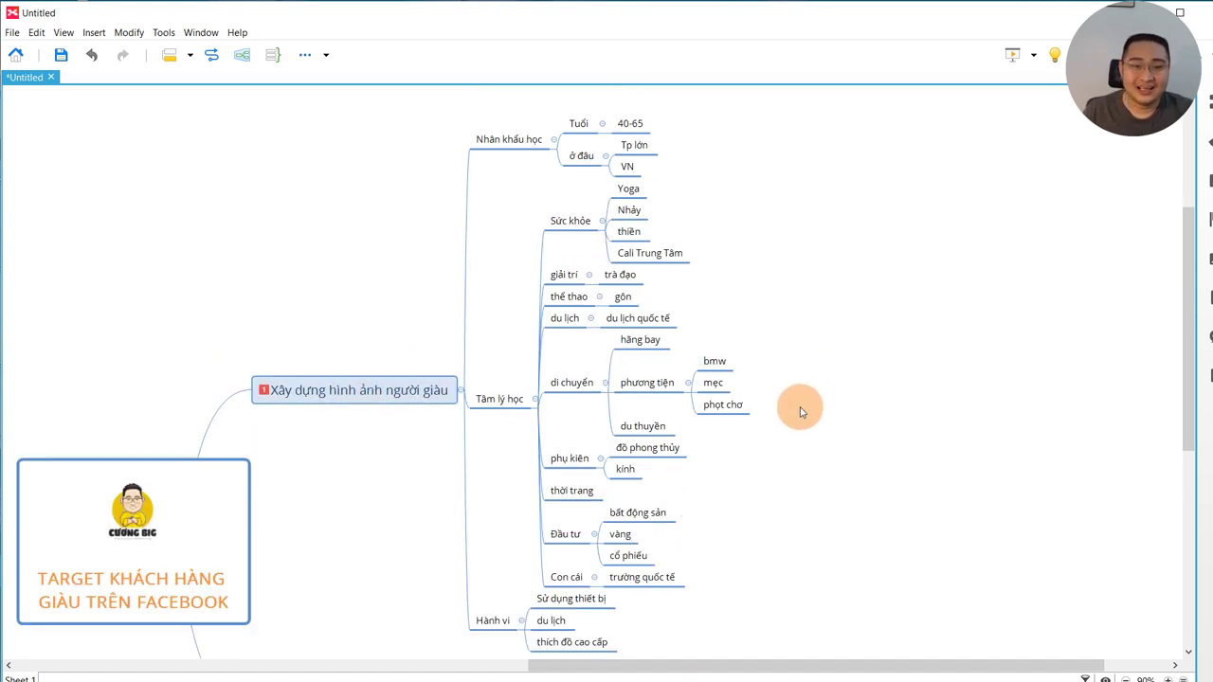
scroll(802, 411, "down", 4)
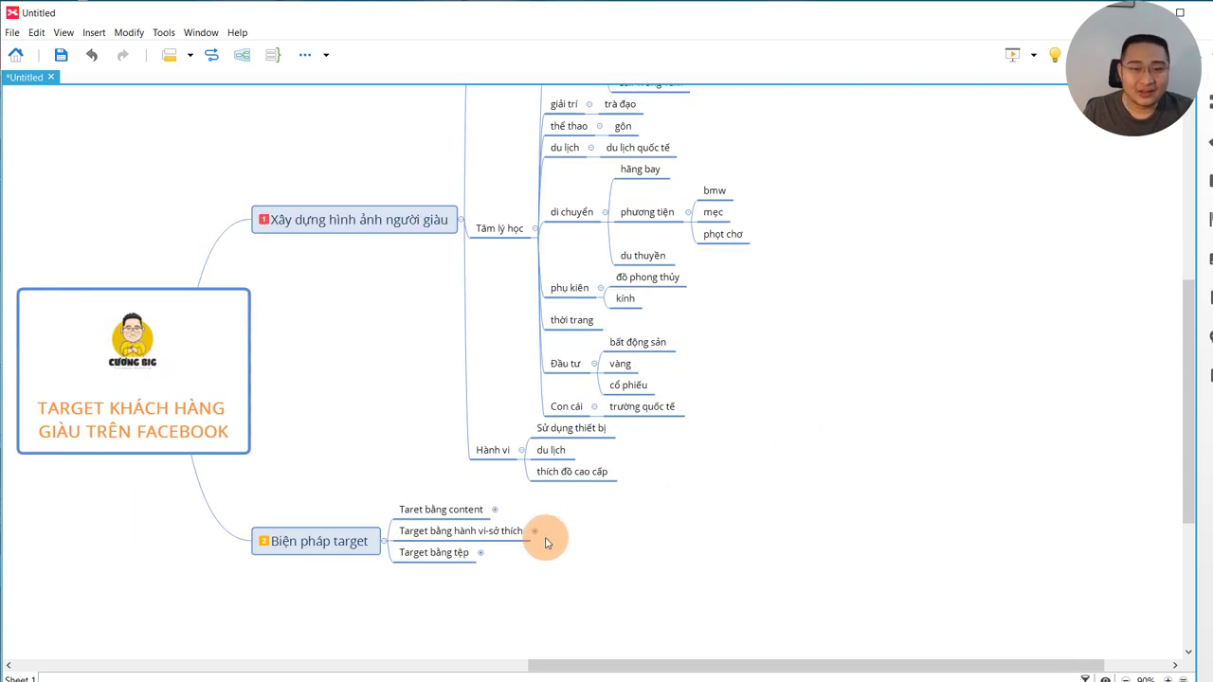
scroll(541, 539, "up", 3)
left_click_drag(654, 666, 550, 666)
scroll(355, 451, "down", 4)
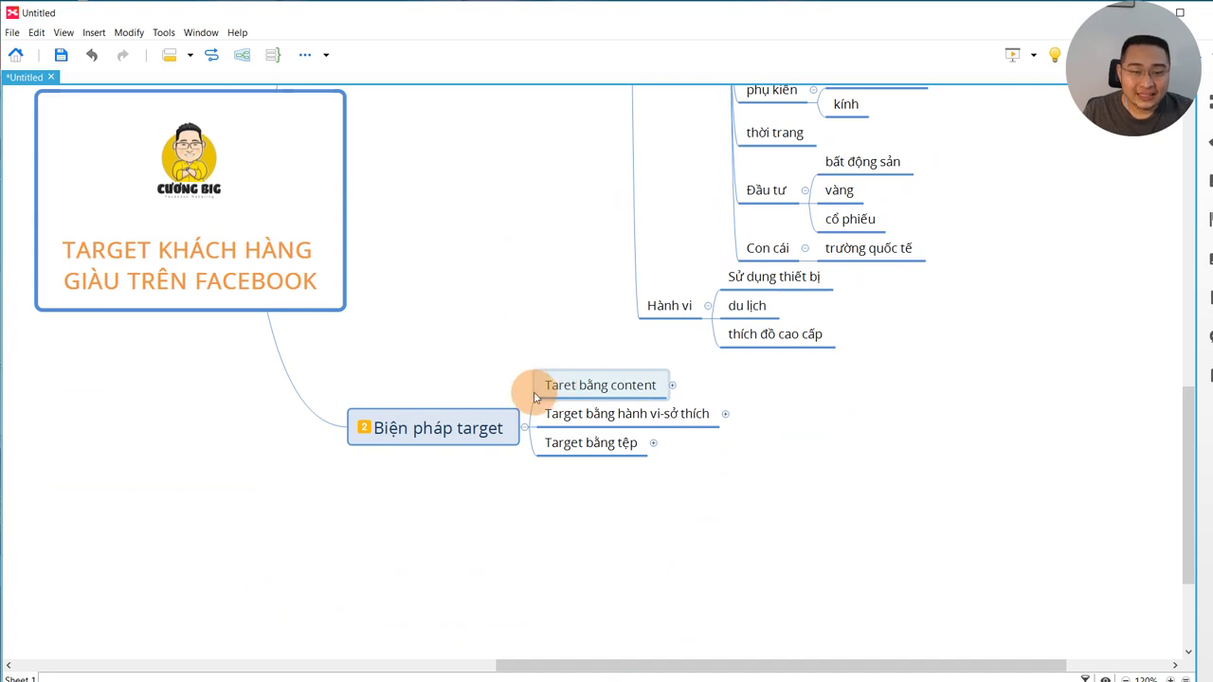
mouse_move(740, 674)
left_mouse_down()
mouse_move(759, 674)
mouse_move(741, 674)
left_mouse_up()
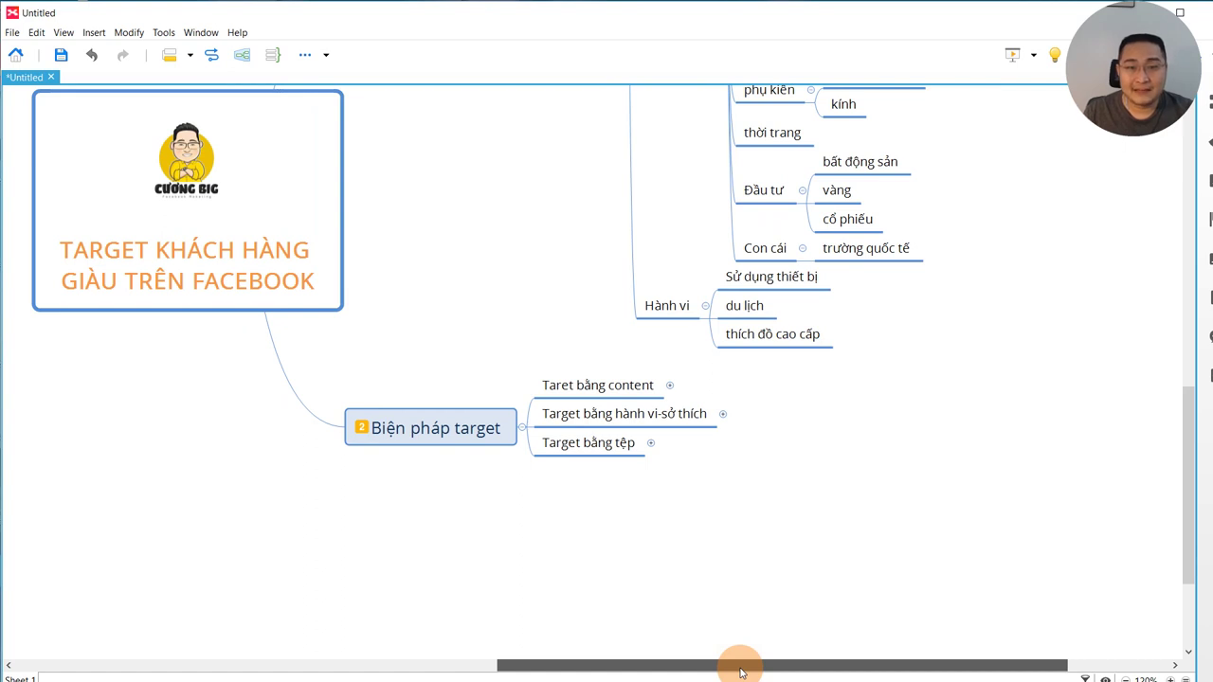
left_click_drag(740, 674, 735, 674)
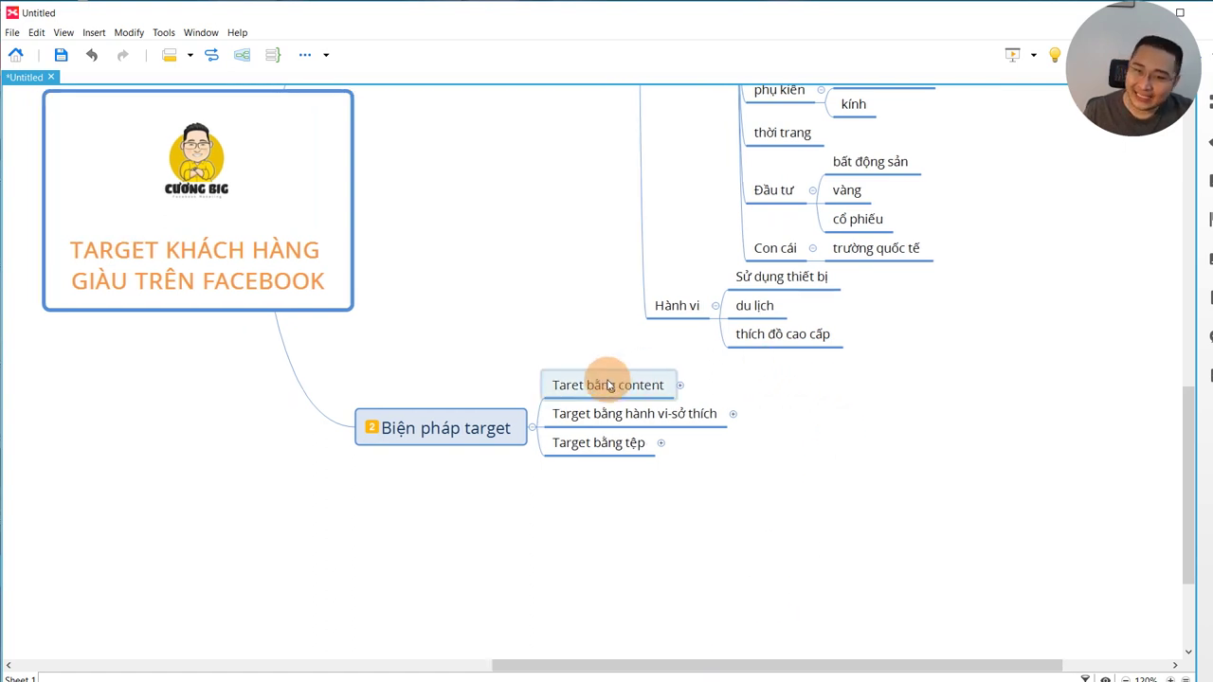
left_click(681, 384)
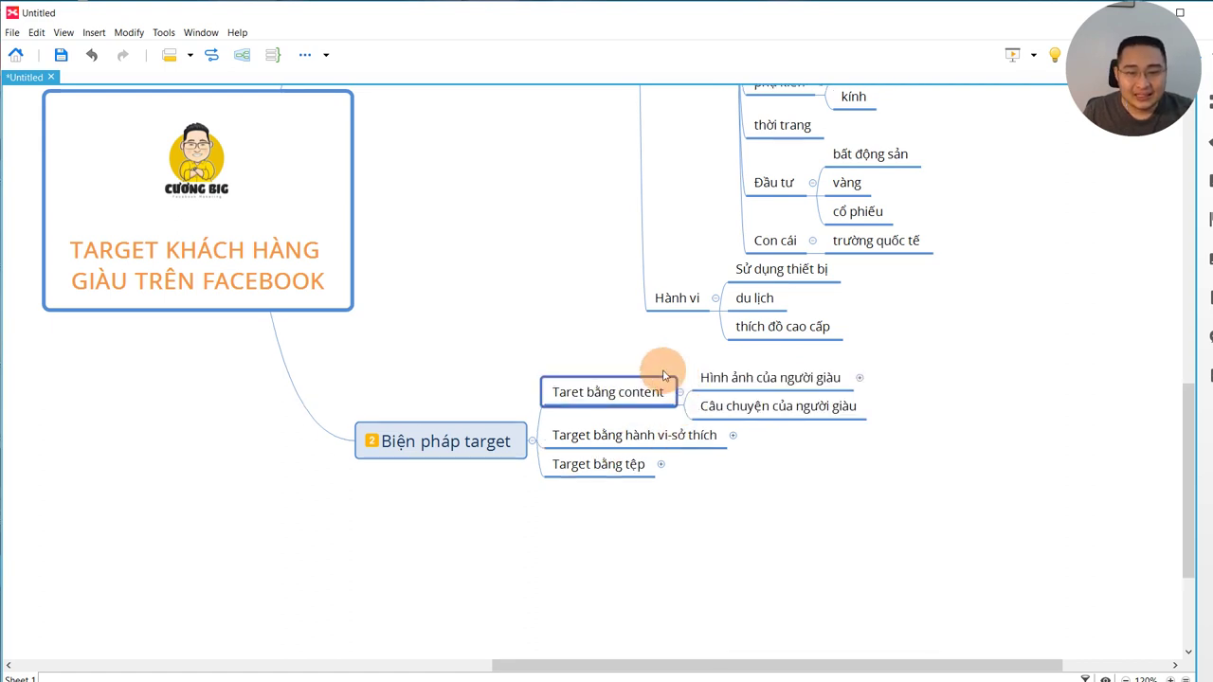
left_click_drag(734, 669, 825, 668)
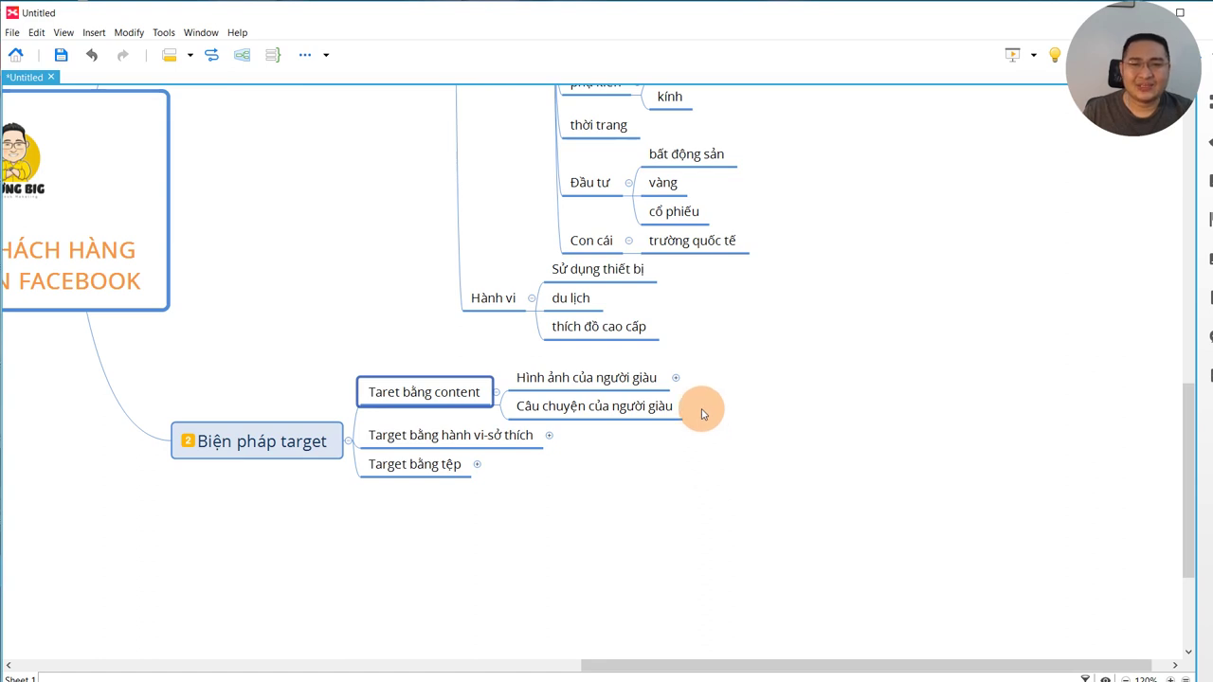
left_click(675, 378)
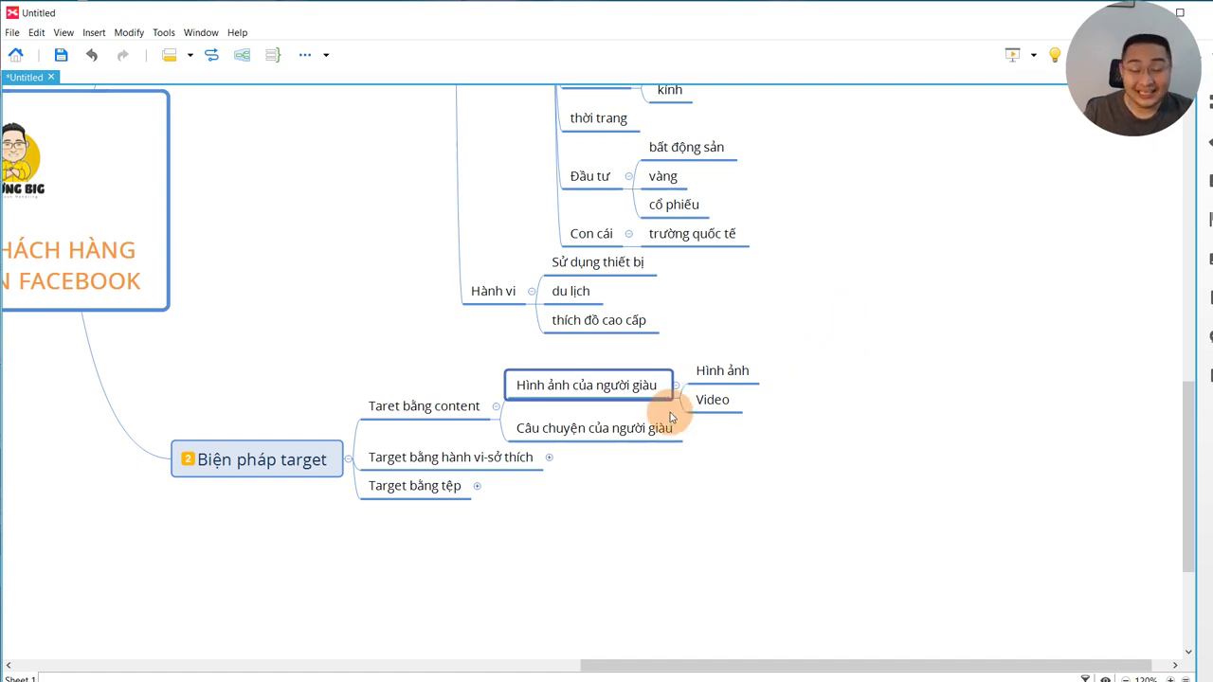
- Extend the title of the "Hình ảnh của người giàu" topic to "Hình ảnh của người giàu trong quảng cáo"
double_click(638, 389)
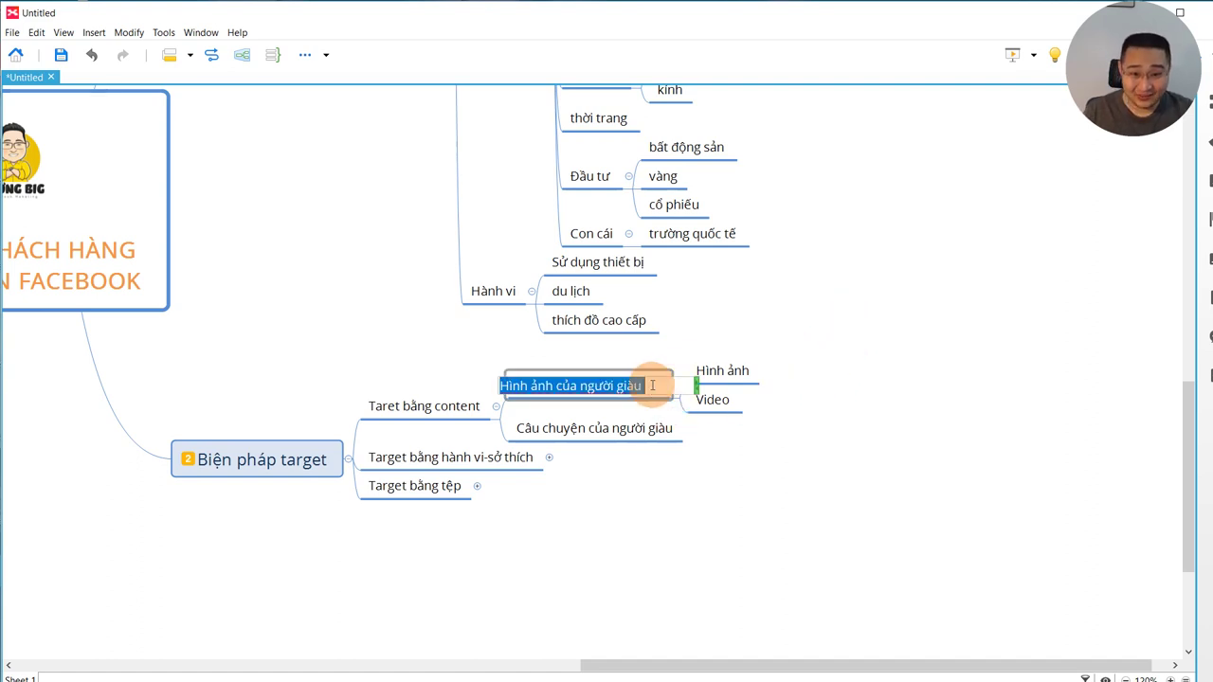
left_click(653, 386)
type("tr")
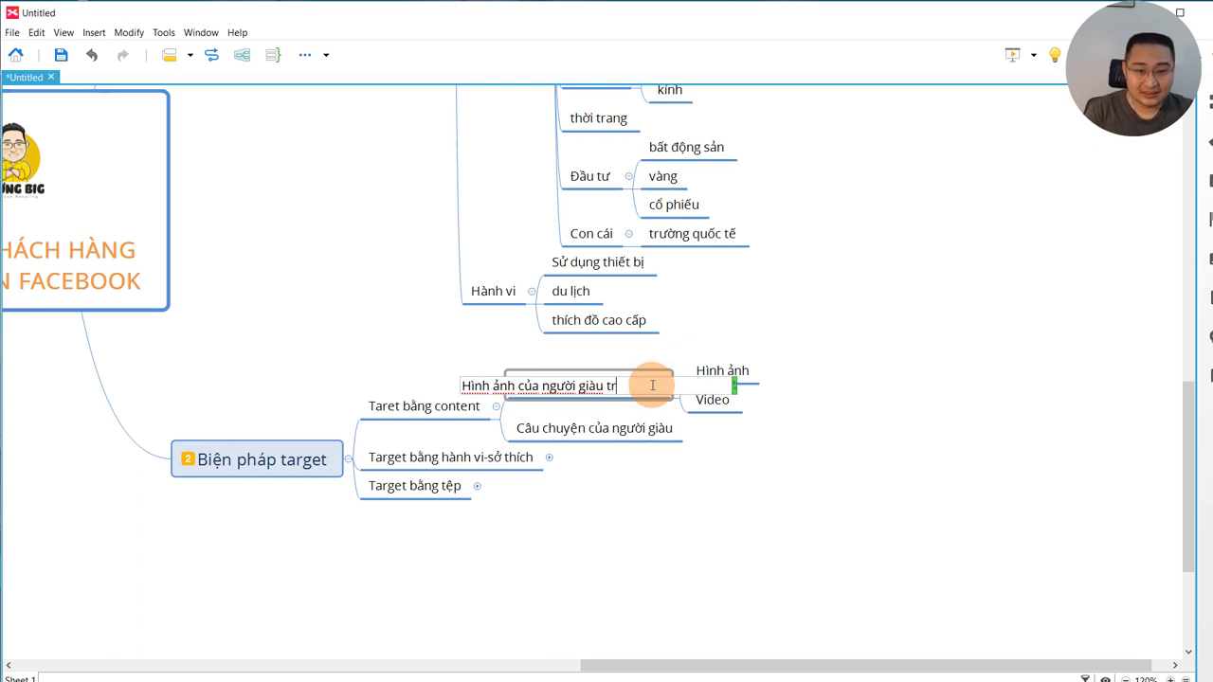
type("ong qủang cáo")
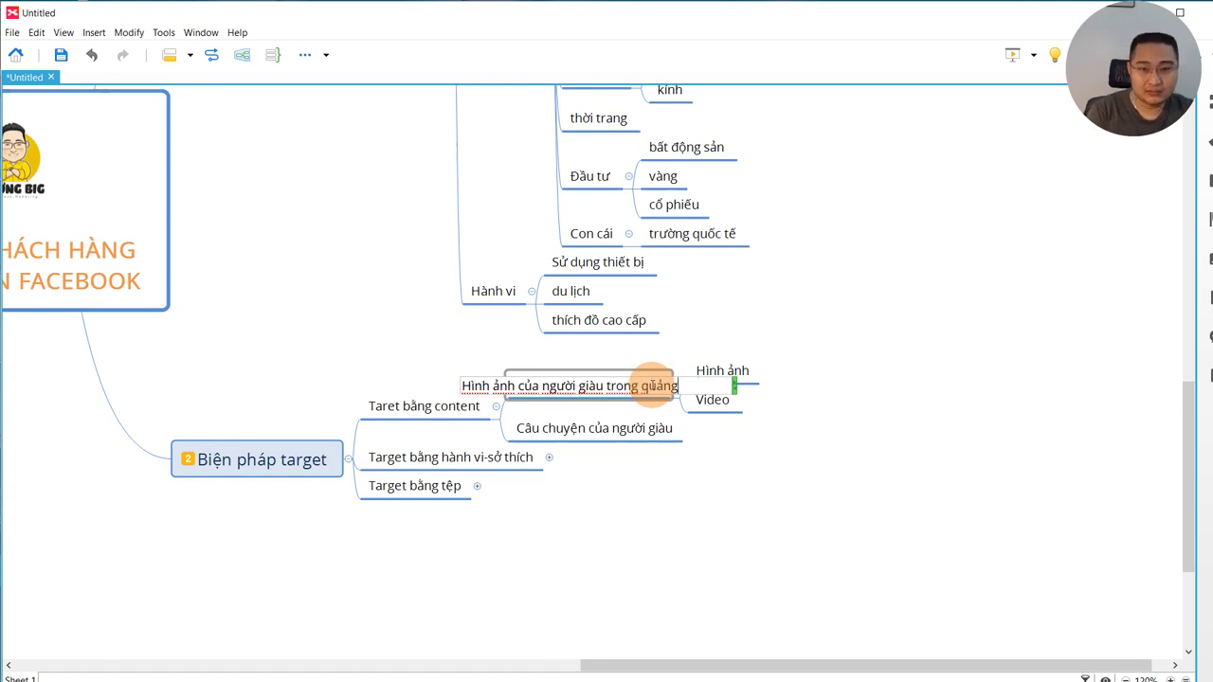
key("Return")
left_click(706, 444)
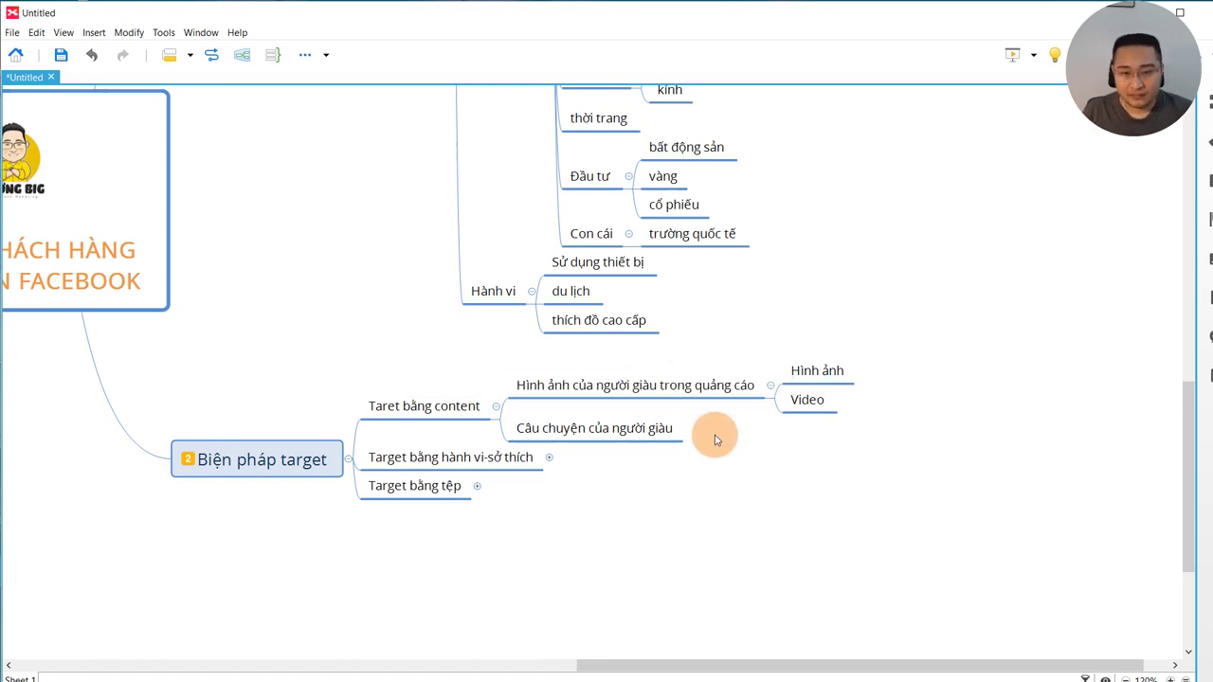
- Rename the topic "Câu chuyện của người giàu" as "Câu chuyện của người giàu trong text"
left_click(664, 432)
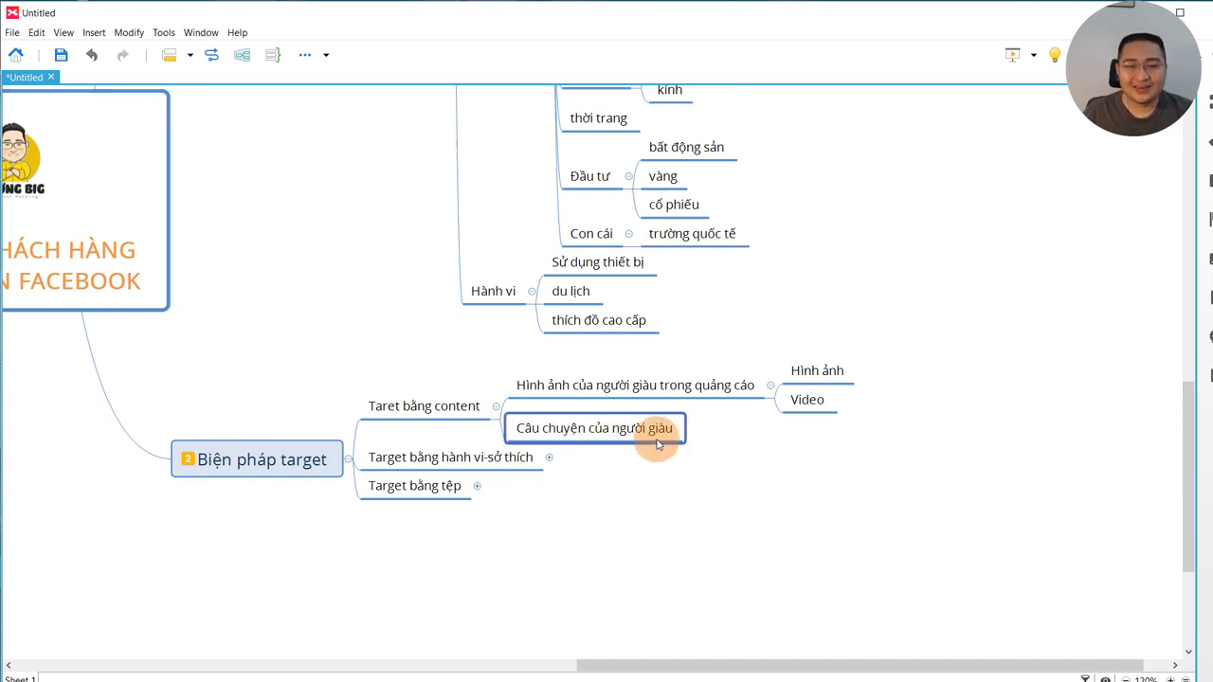
left_click(660, 434)
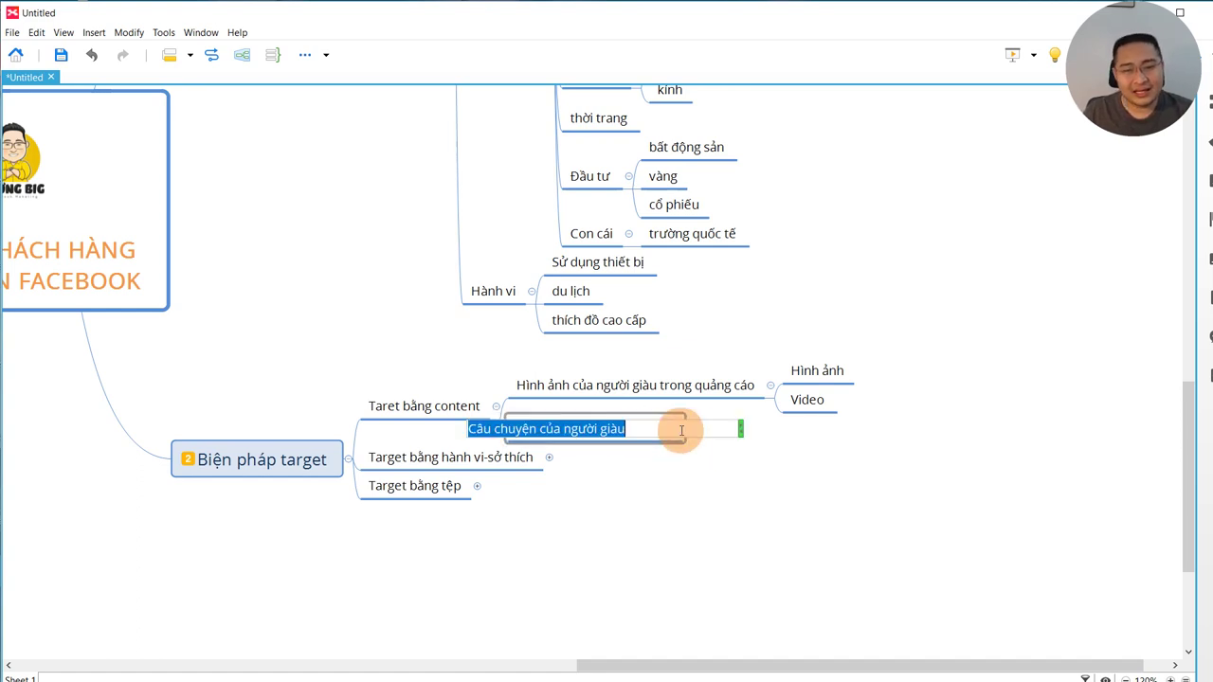
left_click(662, 431)
type("trong")
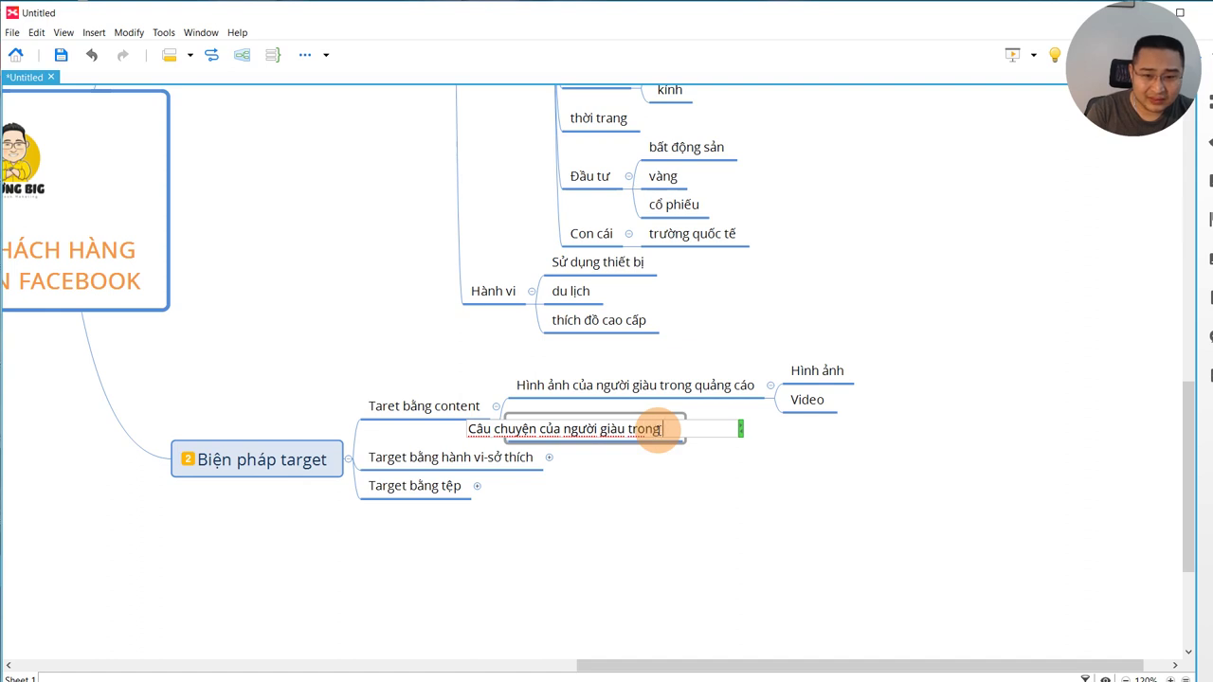
type(" text")
key("Return")
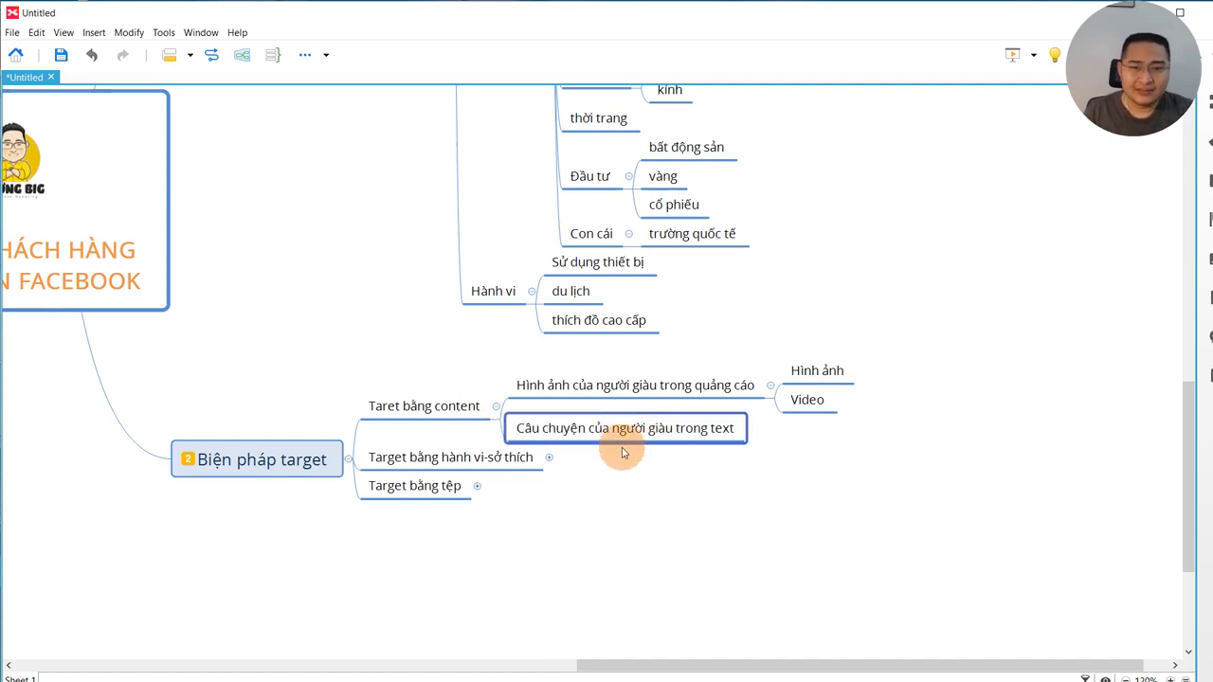
left_click(716, 588)
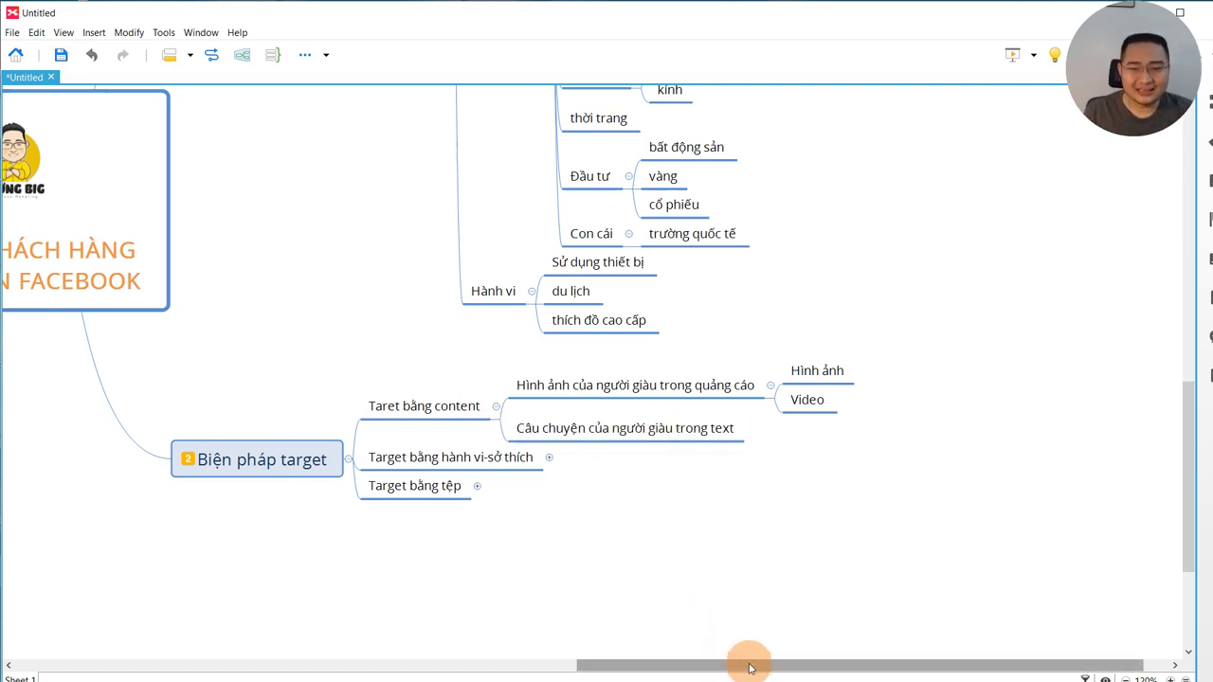
- Add a subtopic named "Hiểu tâm lý" under "Câu chuyện của người giàu trong text"
left_click_drag(774, 667, 798, 668)
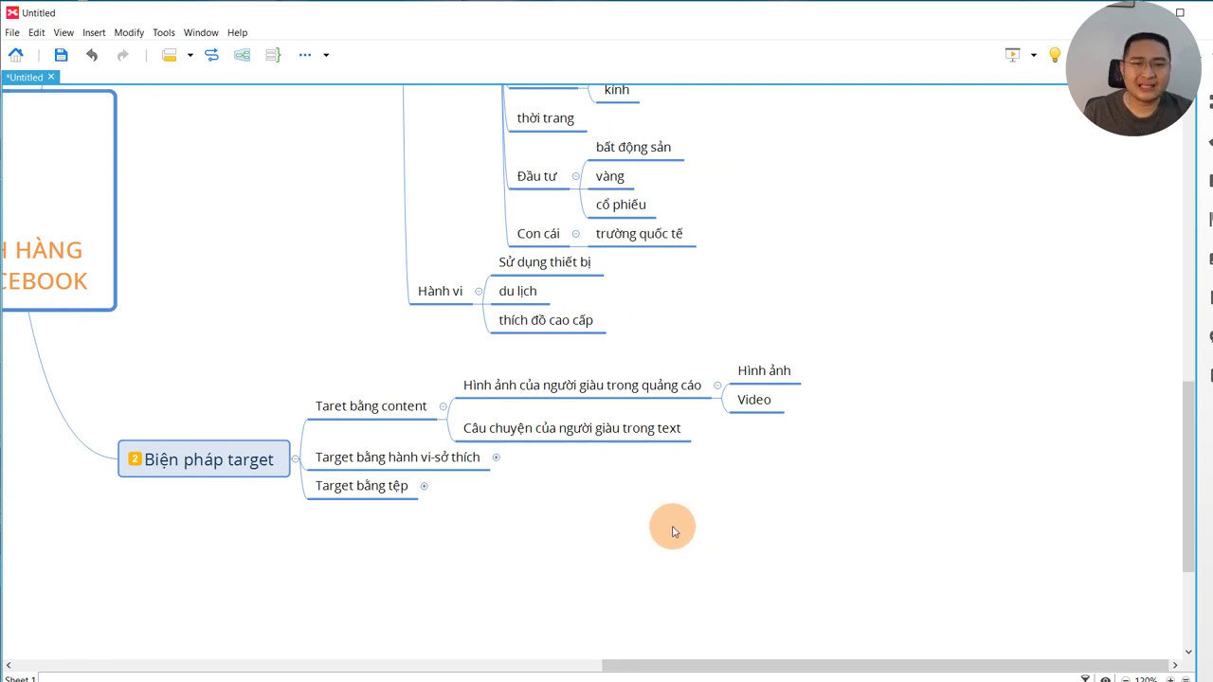
left_click(667, 432)
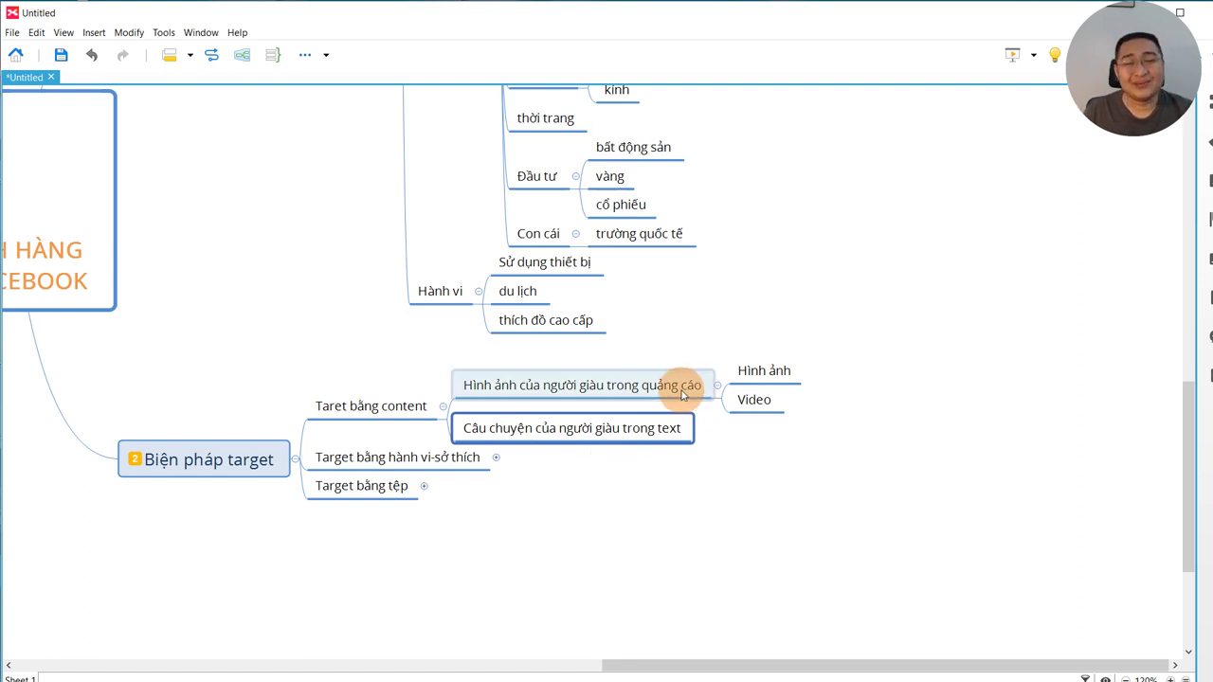
key("Tab")
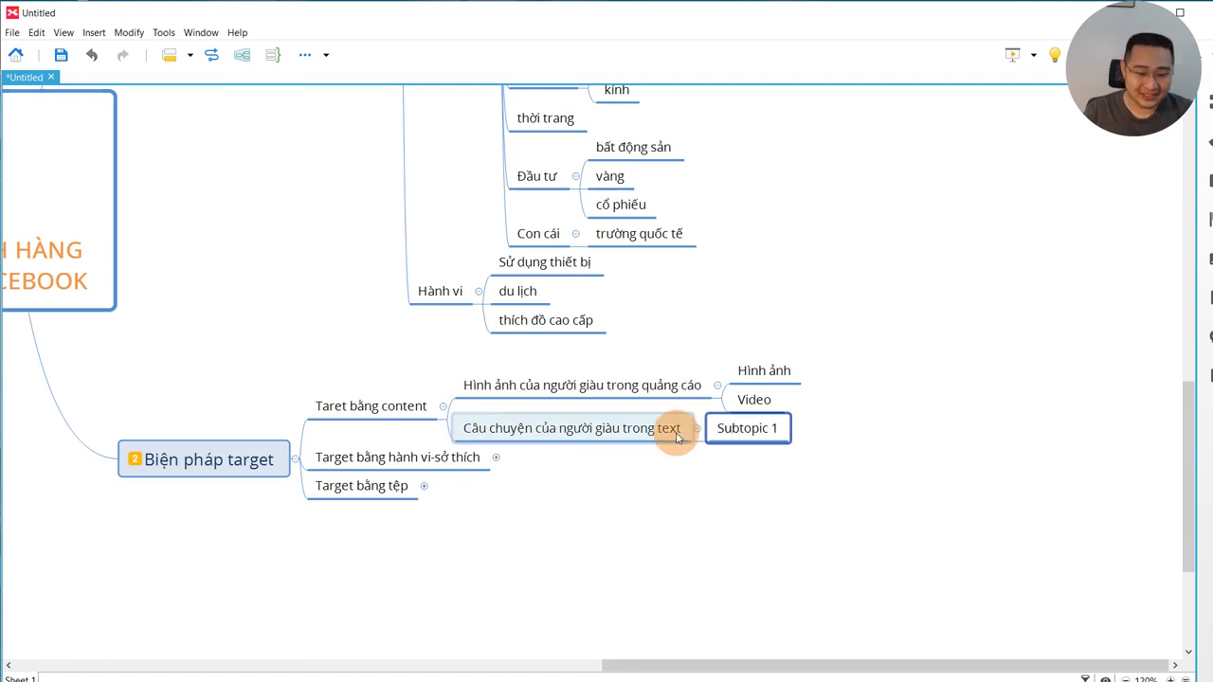
type("Hiếu tâm lý")
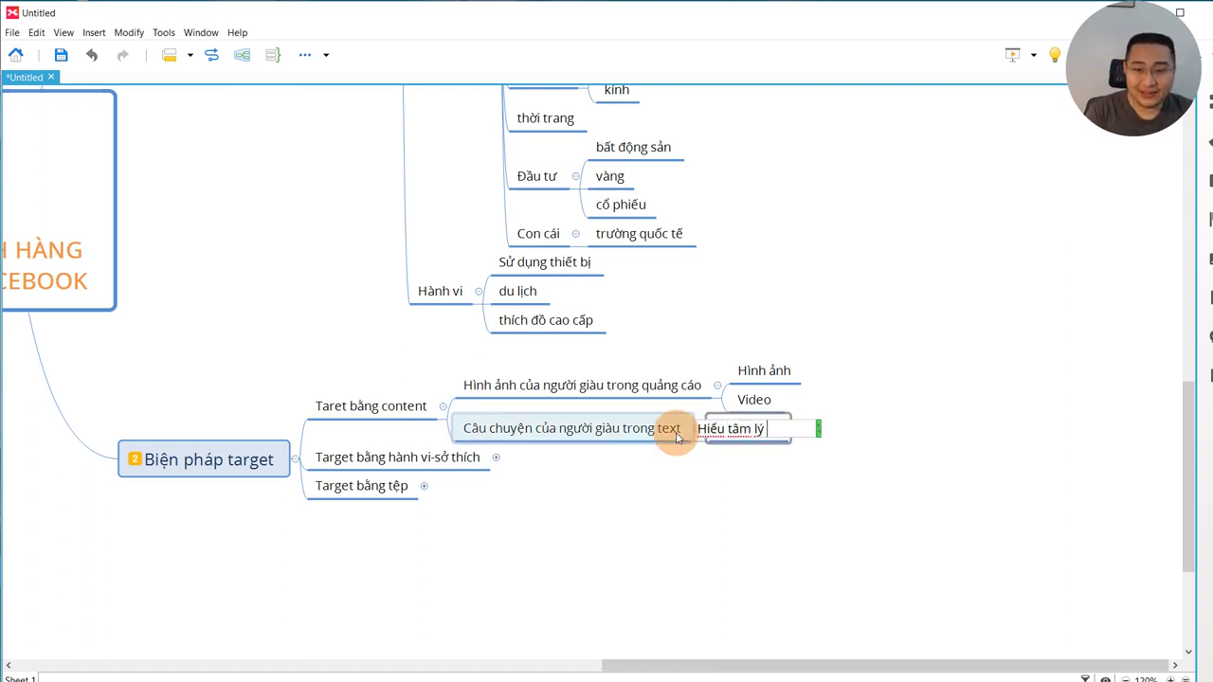
key("Return")
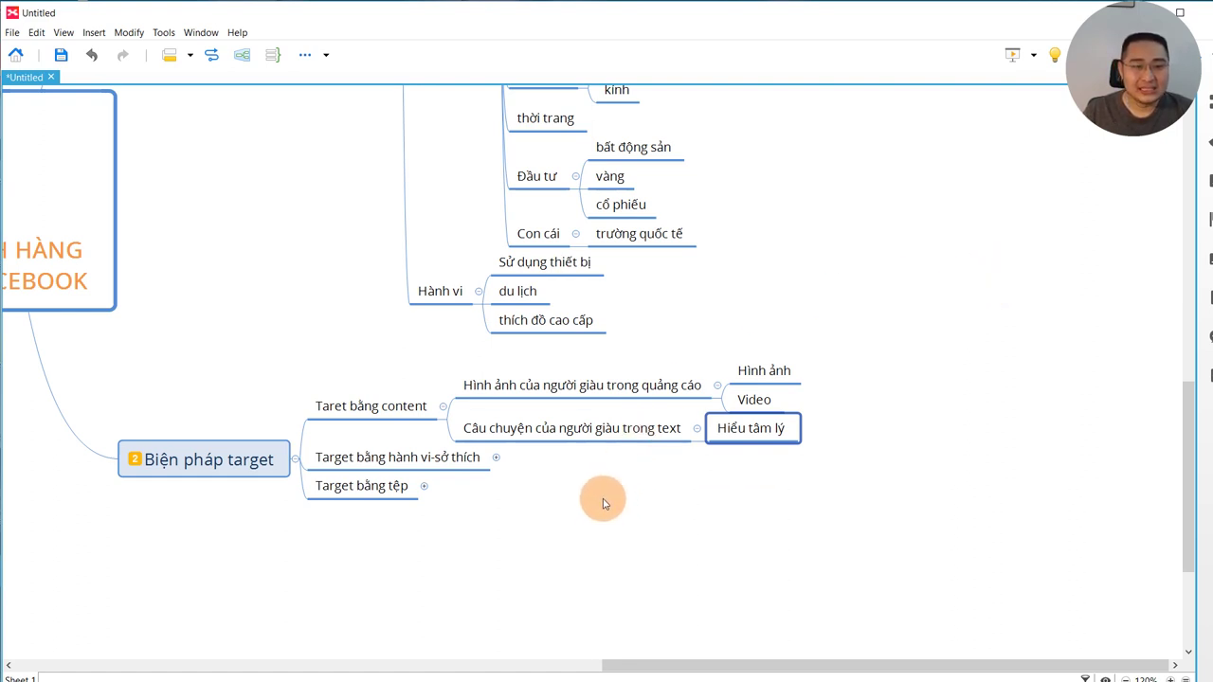
- Expand the "Target bằng hành vi-sở thích" topic under "Biện pháp target"
left_click_drag(645, 666, 633, 665)
left_click(709, 370)
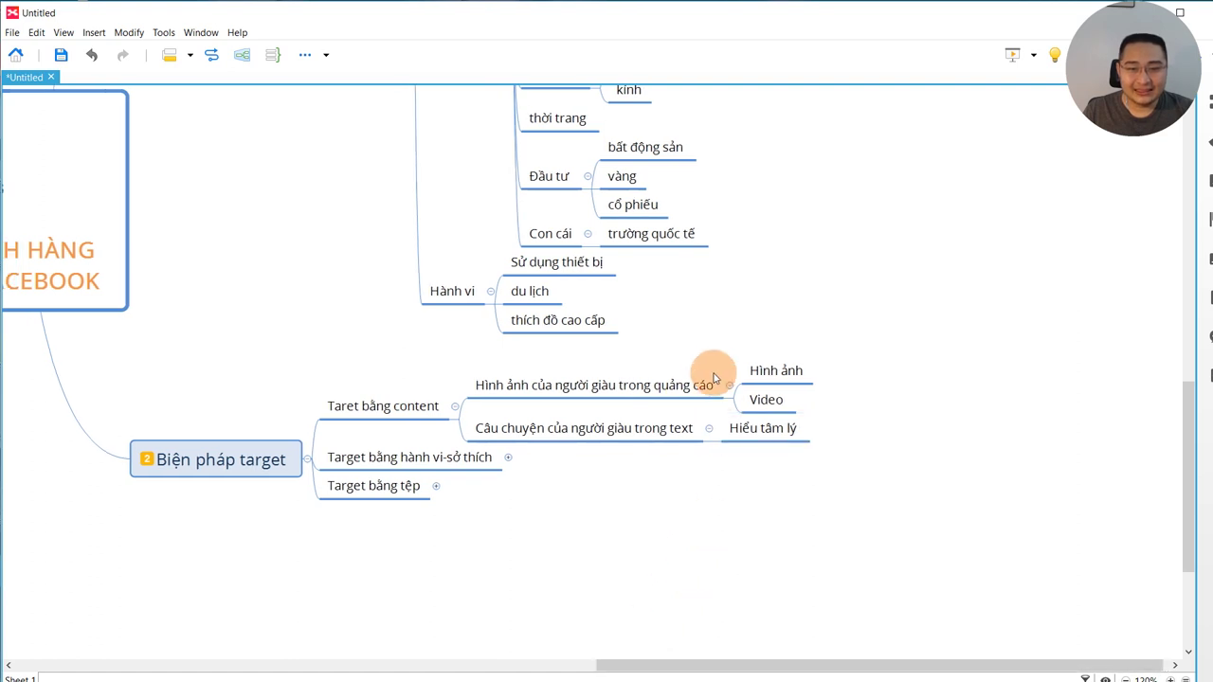
left_click_drag(683, 361, 418, 446)
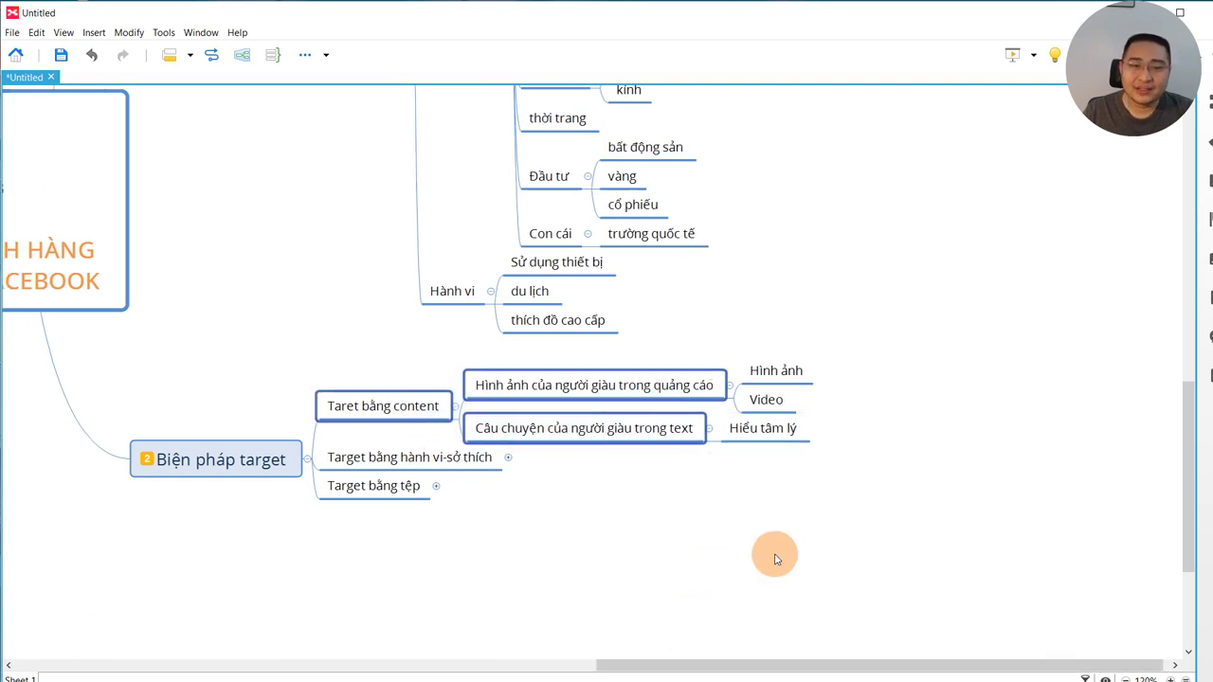
left_click(774, 554)
left_click_drag(651, 666, 698, 661)
left_click(588, 457)
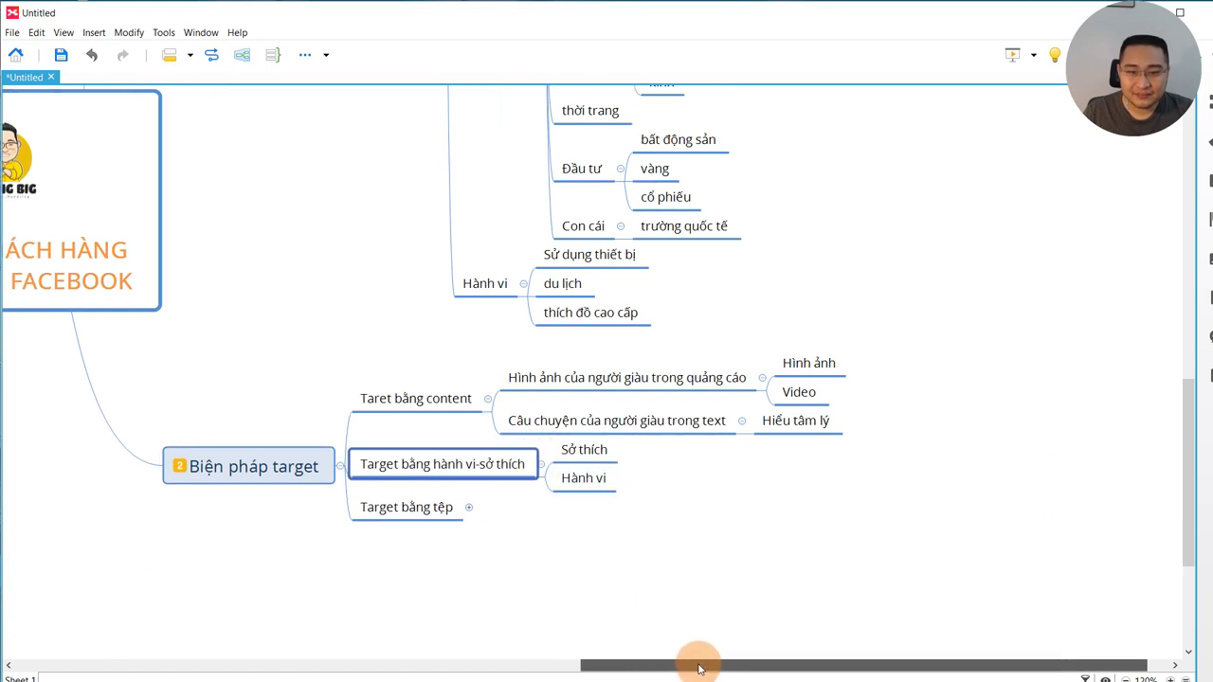
- Switch to Facebook Ads Manager in the browser and go to the detailed targeting of the "vn-30-45" ad set
scroll(607, 526, "up", 1)
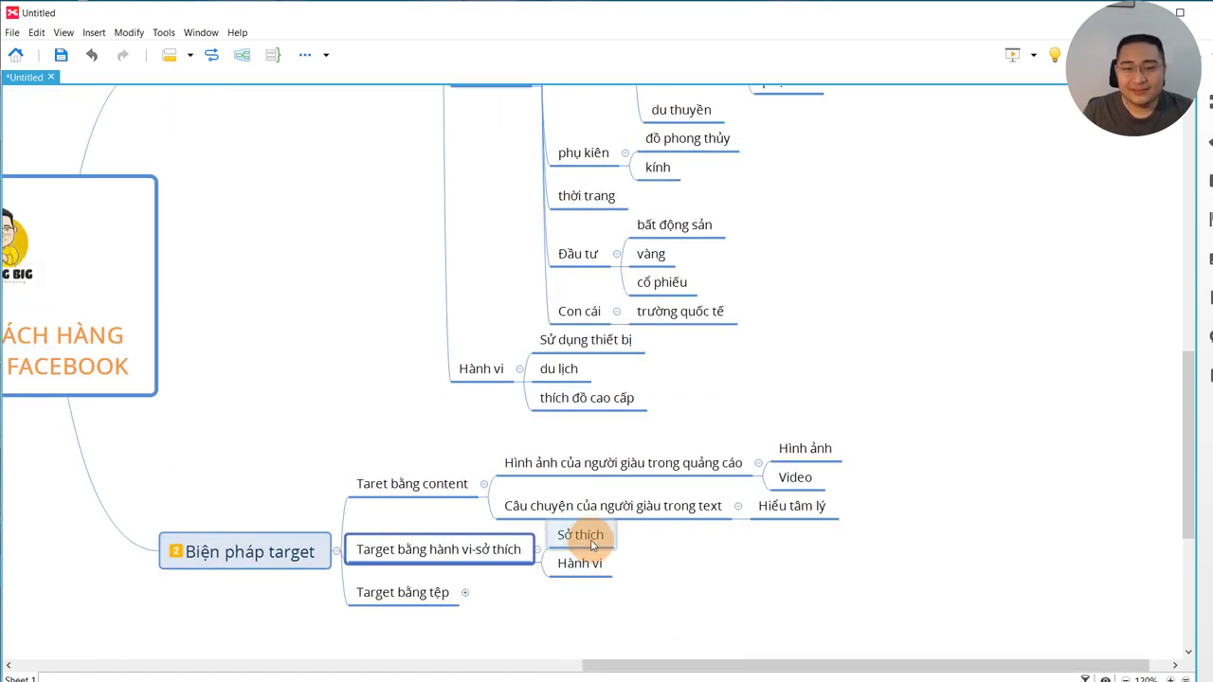
scroll(628, 536, "up", 1)
scroll(691, 330, "up", 1)
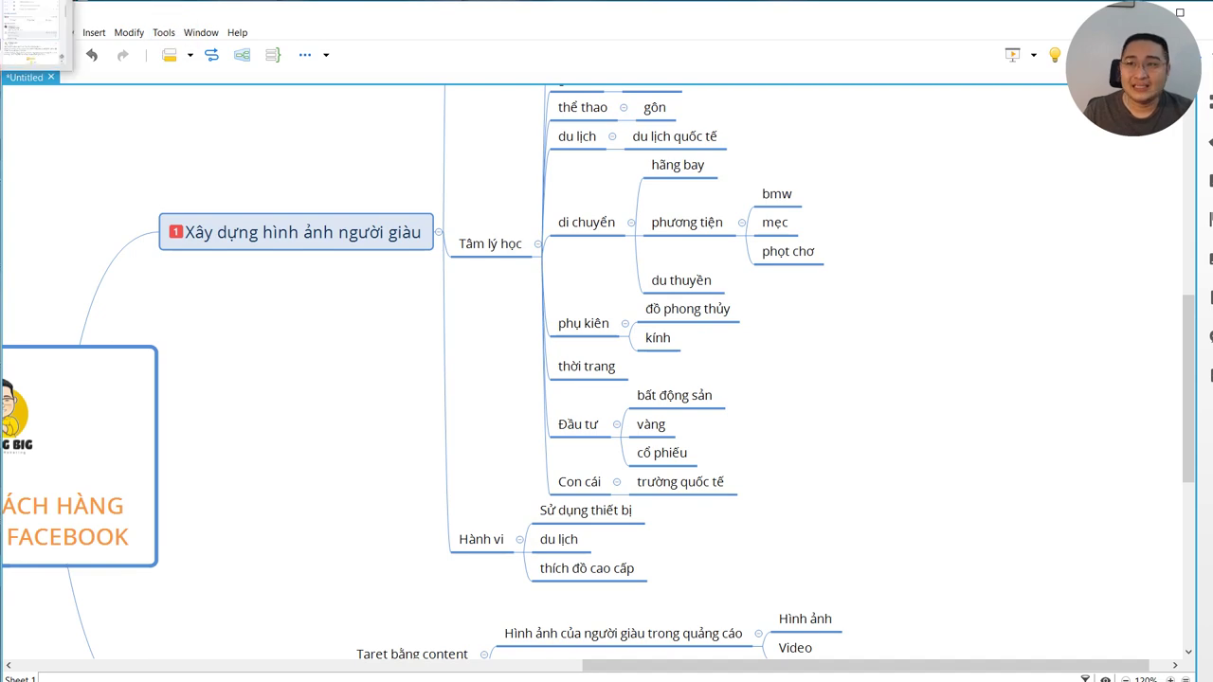
key("alt+Tab")
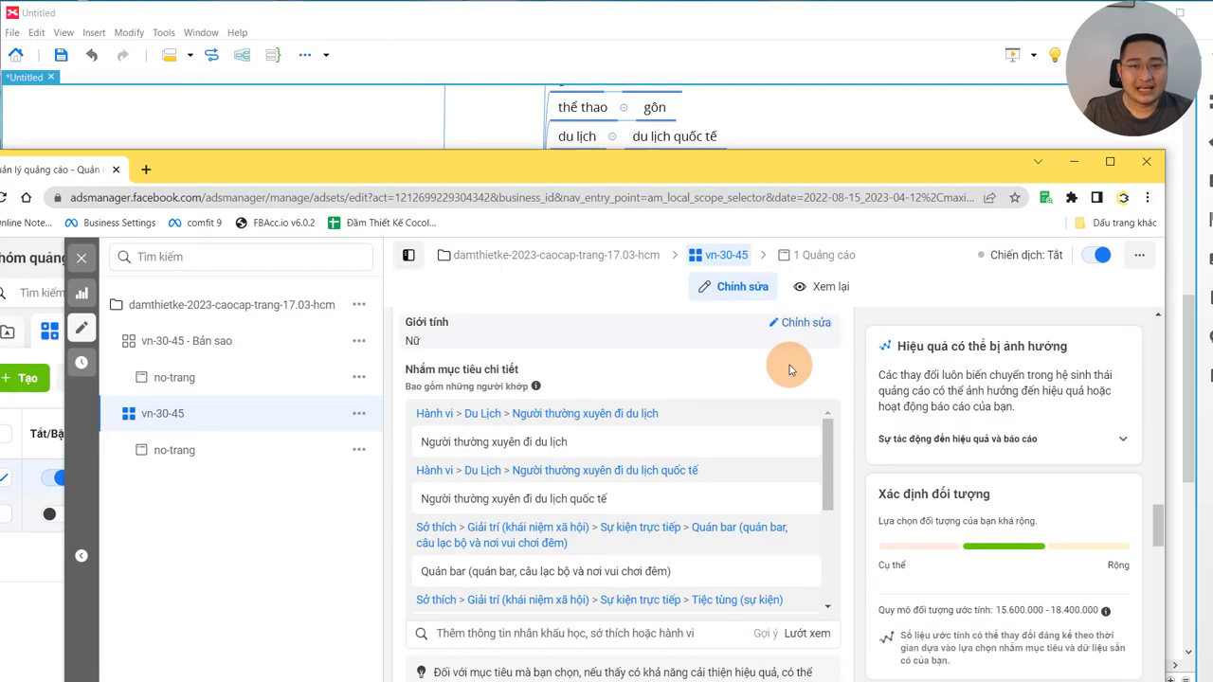
scroll(768, 376, "down", 5)
left_click_drag(480, 168, 502, 27)
scroll(718, 480, "down", 2)
scroll(718, 480, "up", 1)
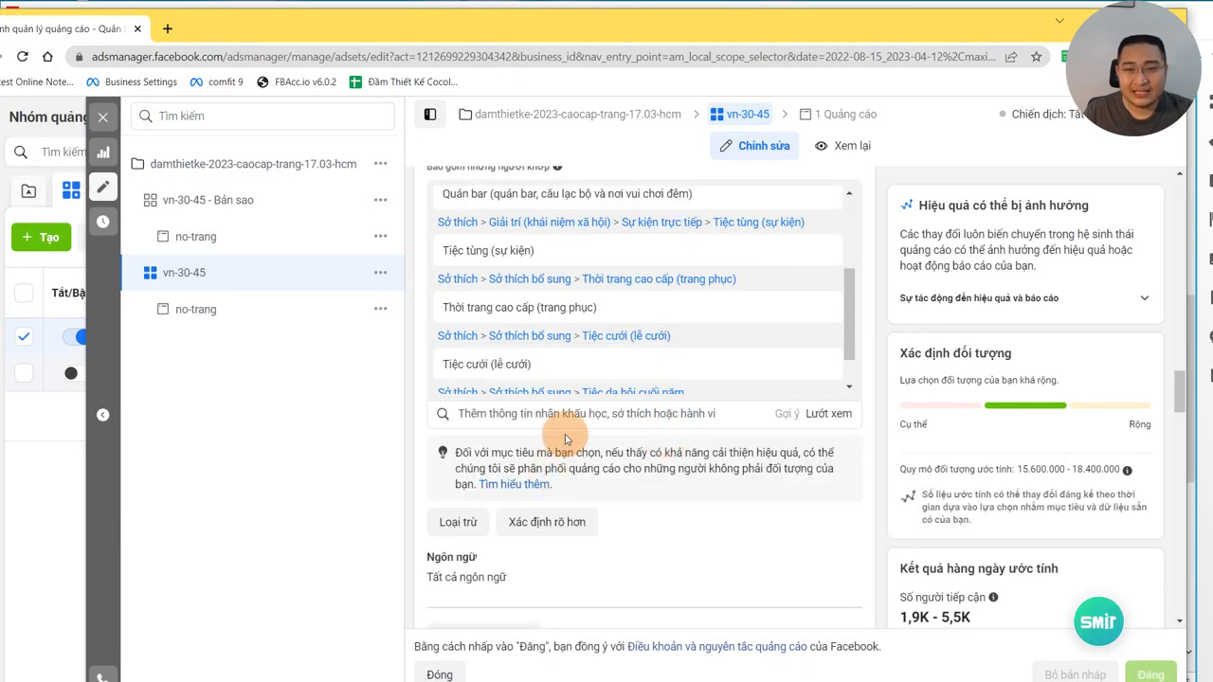
- Search for "du thuyền" and add the interests "Du thuyền xa xỉ (tàu thủy)" and "Du thuyền (tàu thủy)" to the detailed targeting
left_click(565, 415)
type("du t")
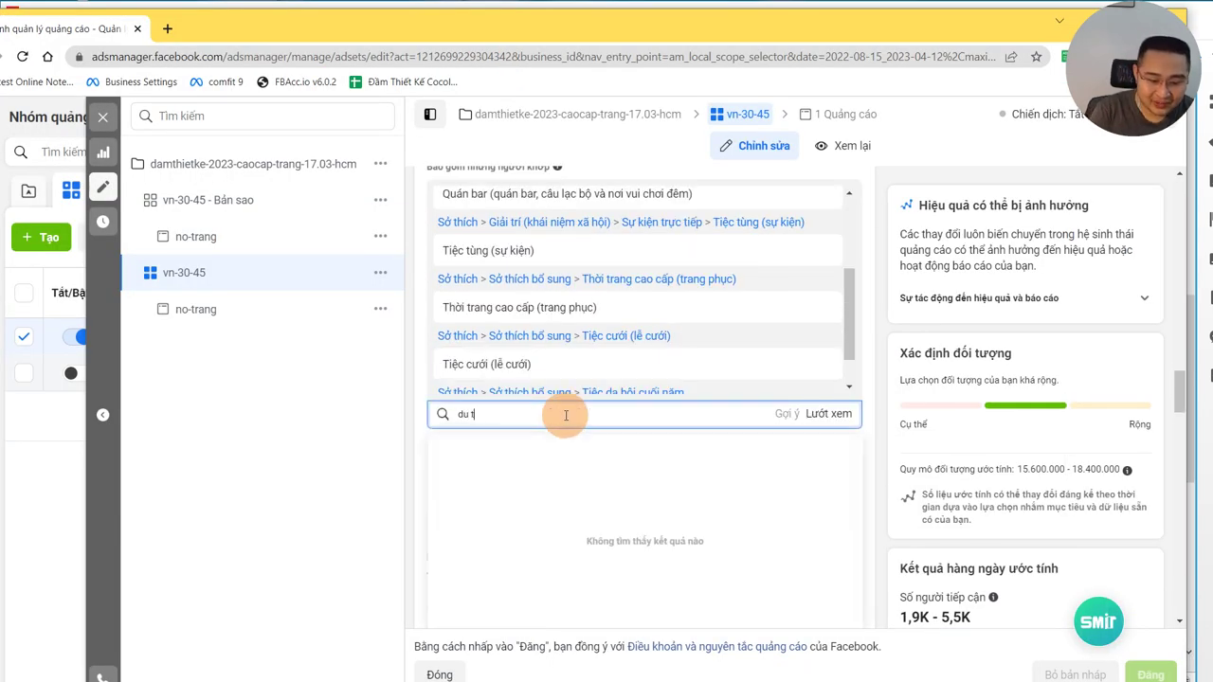
type("huyeền")
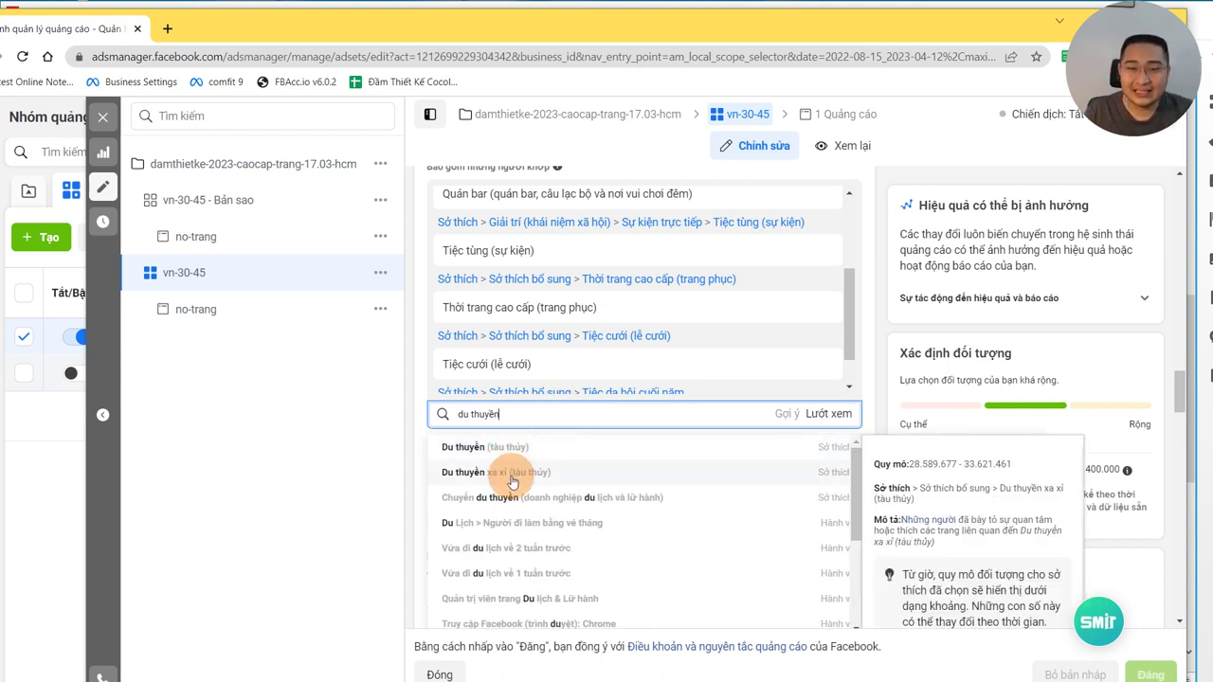
left_click(512, 479)
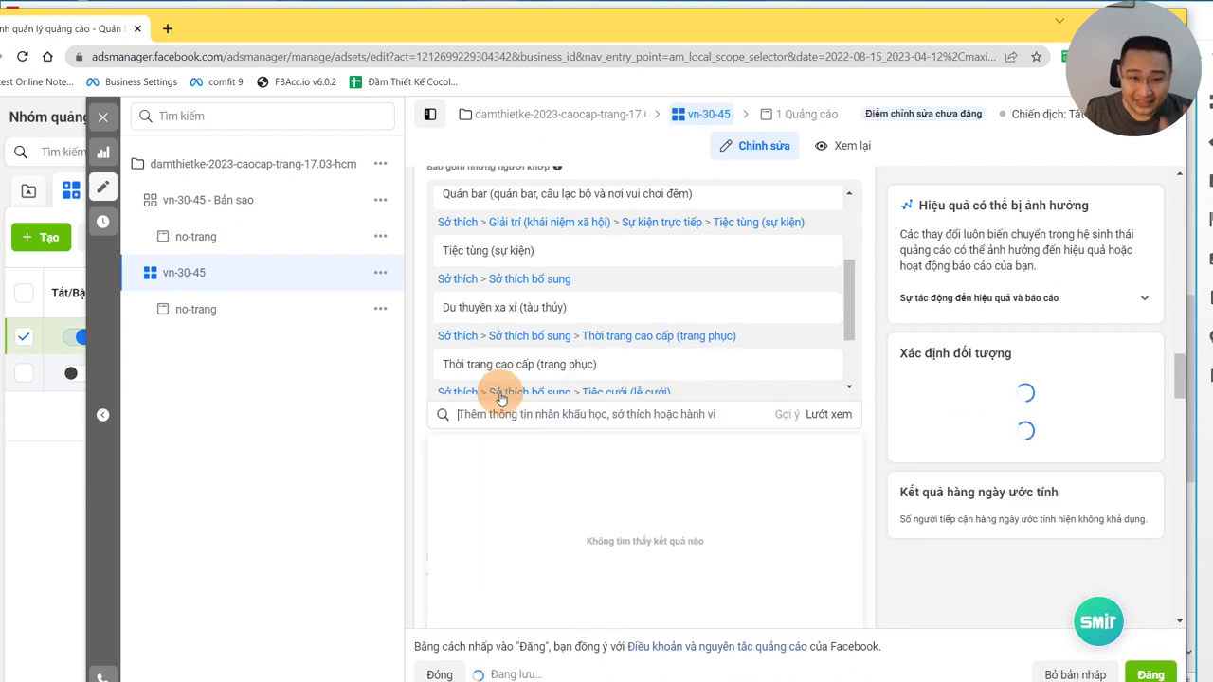
type("du thuyền")
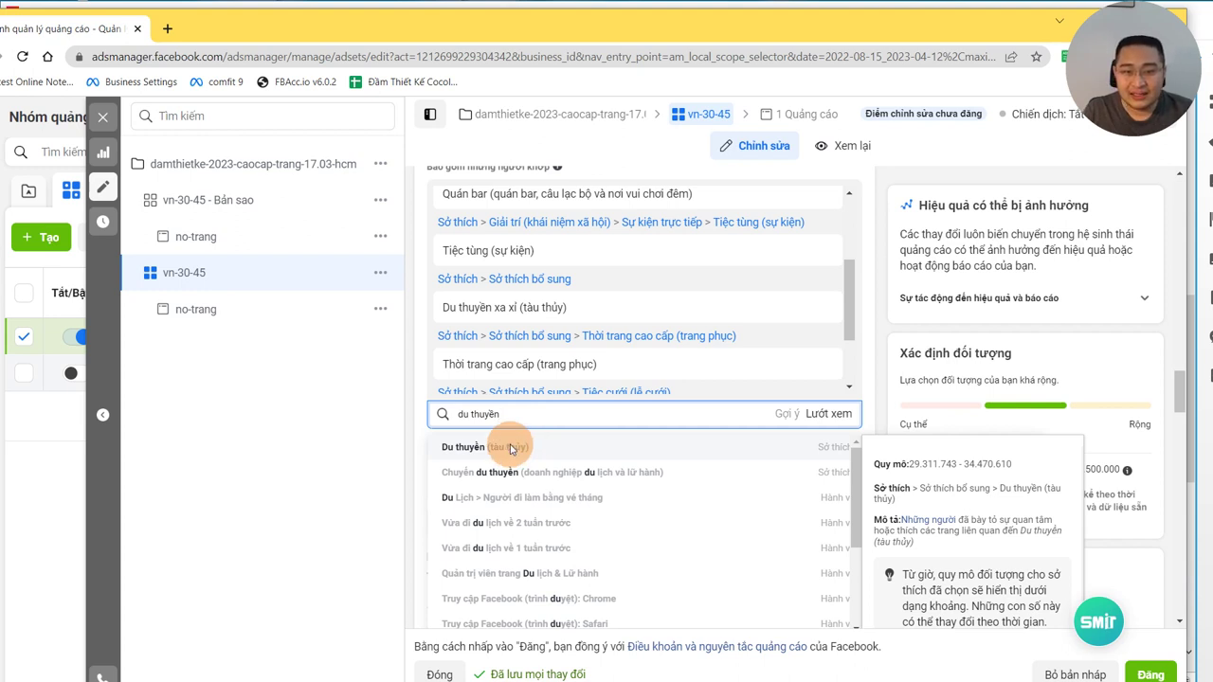
left_click(512, 449)
- Search for "du lịch" and add the interests "Du lịch Pháp" and "Du lịch Paris" to the detailed targeting
type("du lịch")
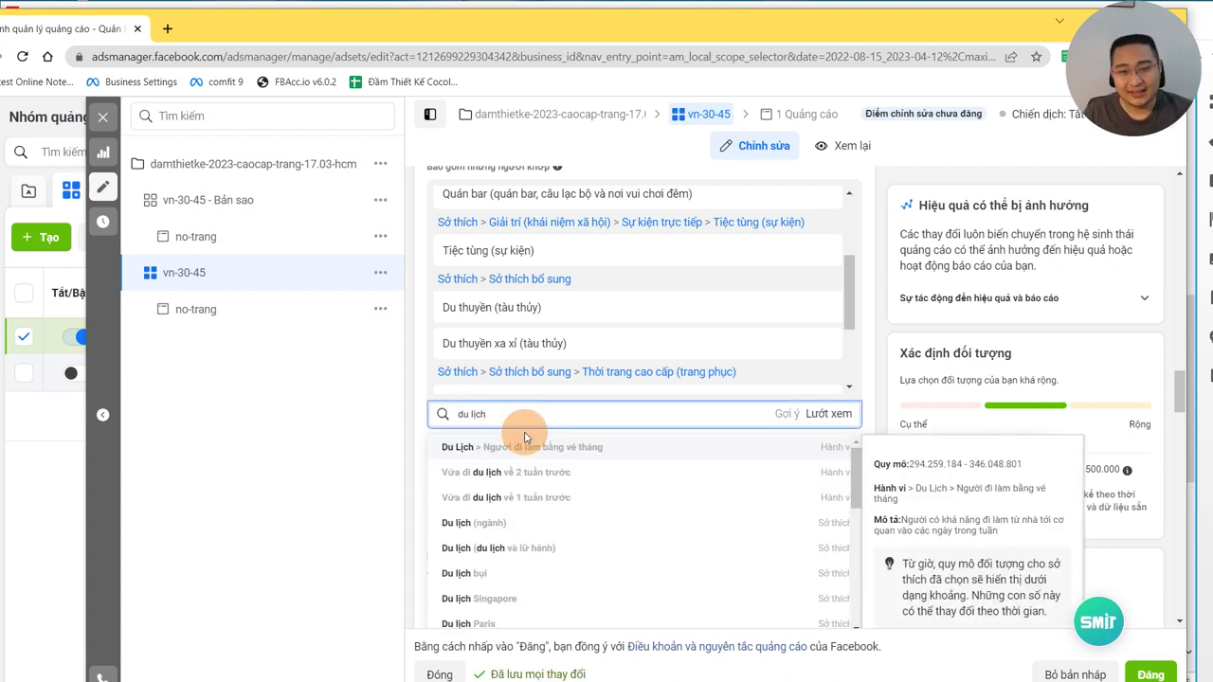
scroll(589, 517, "down", 2)
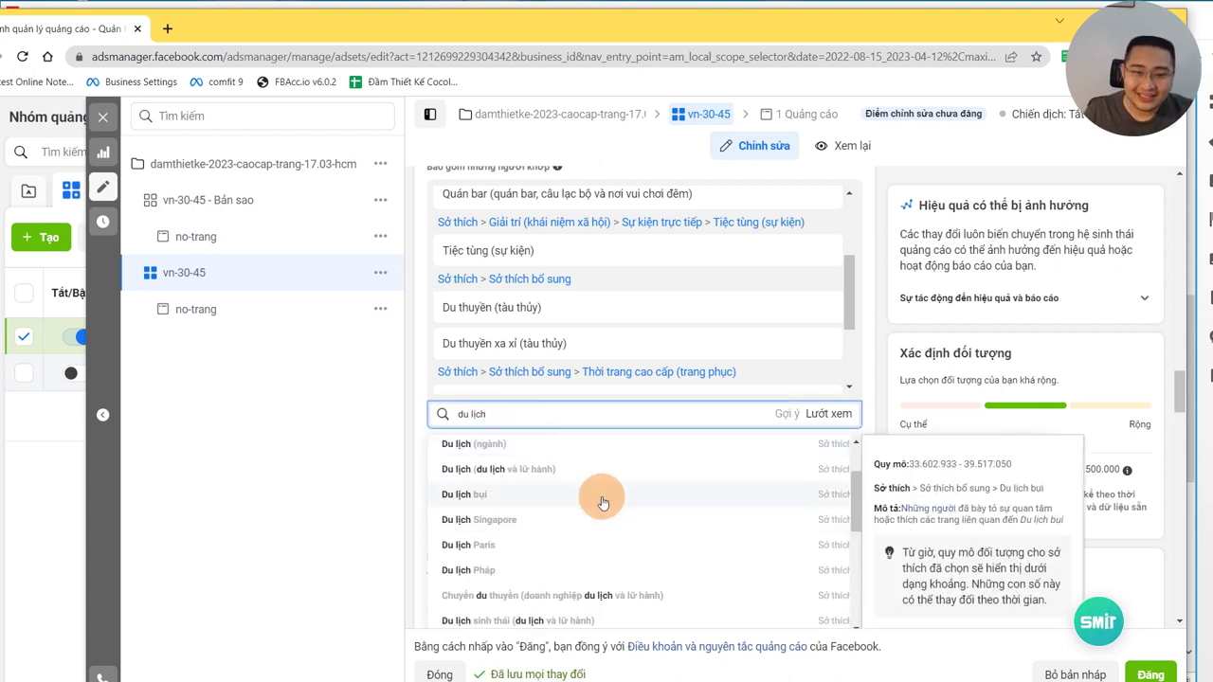
left_click(492, 571)
type("đ")
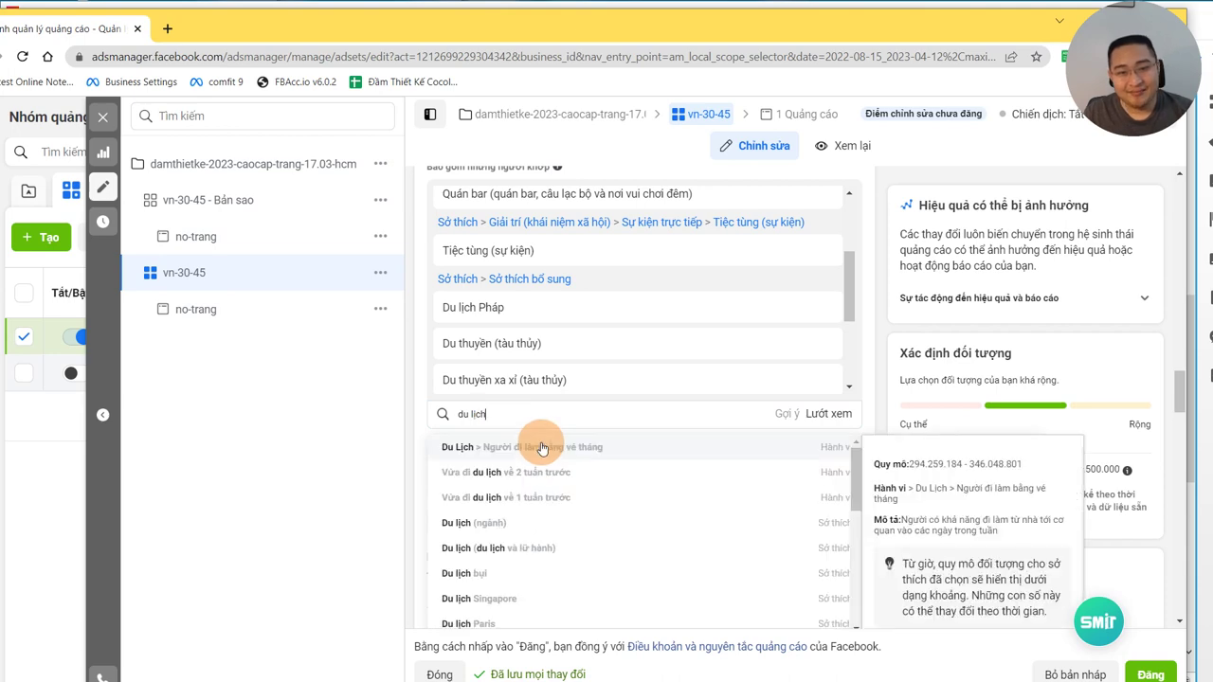
left_click(515, 544)
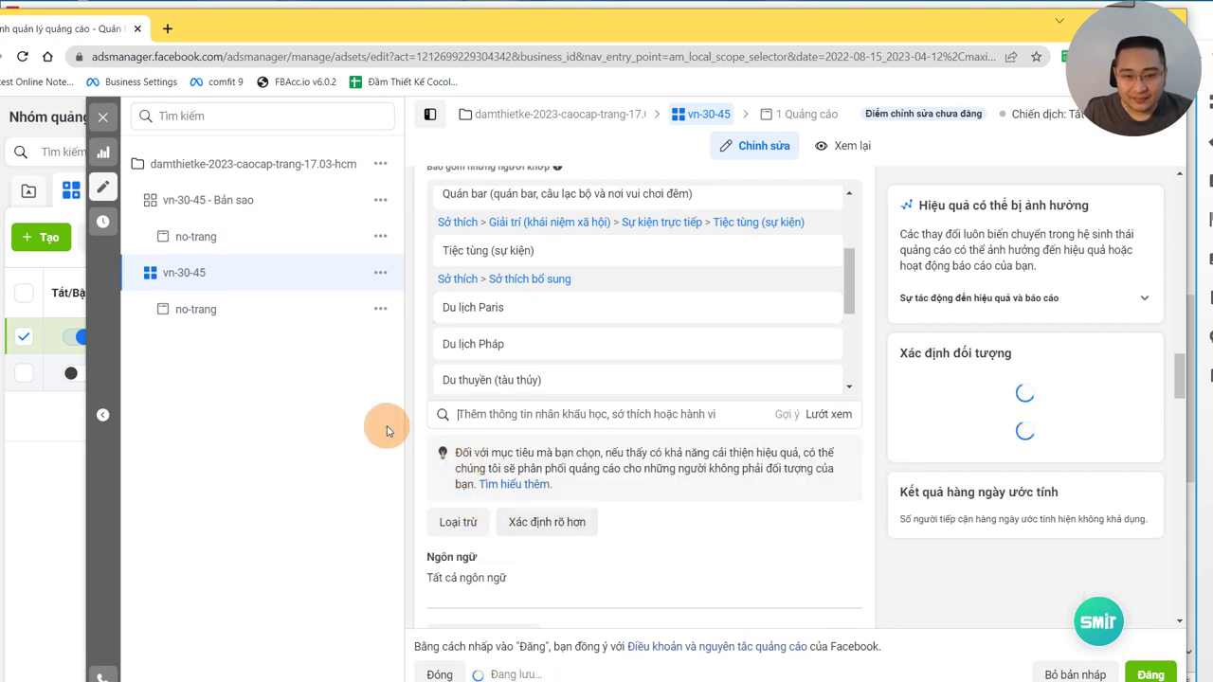
- Review the travel, yacht, fashion and wedding interests in the detailed targeting list along with their audience details
scroll(625, 360, "up", 2)
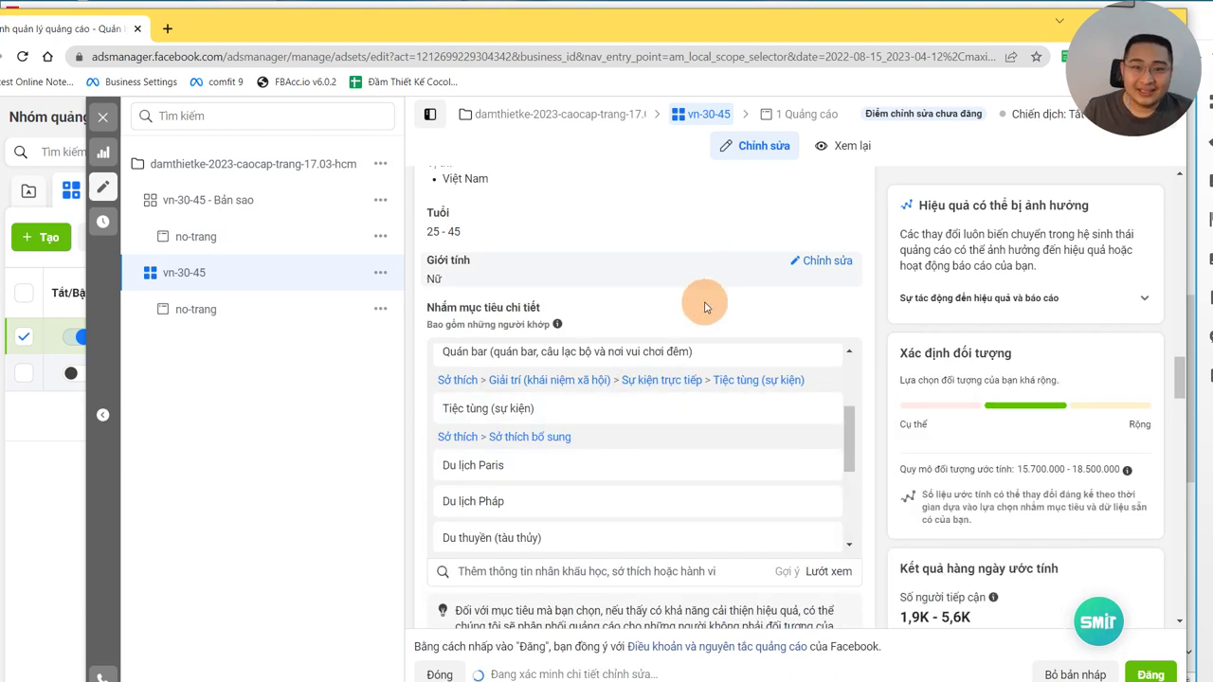
scroll(617, 408, "down", 1)
mouse_move(554, 398)
scroll(554, 403, "down", 1)
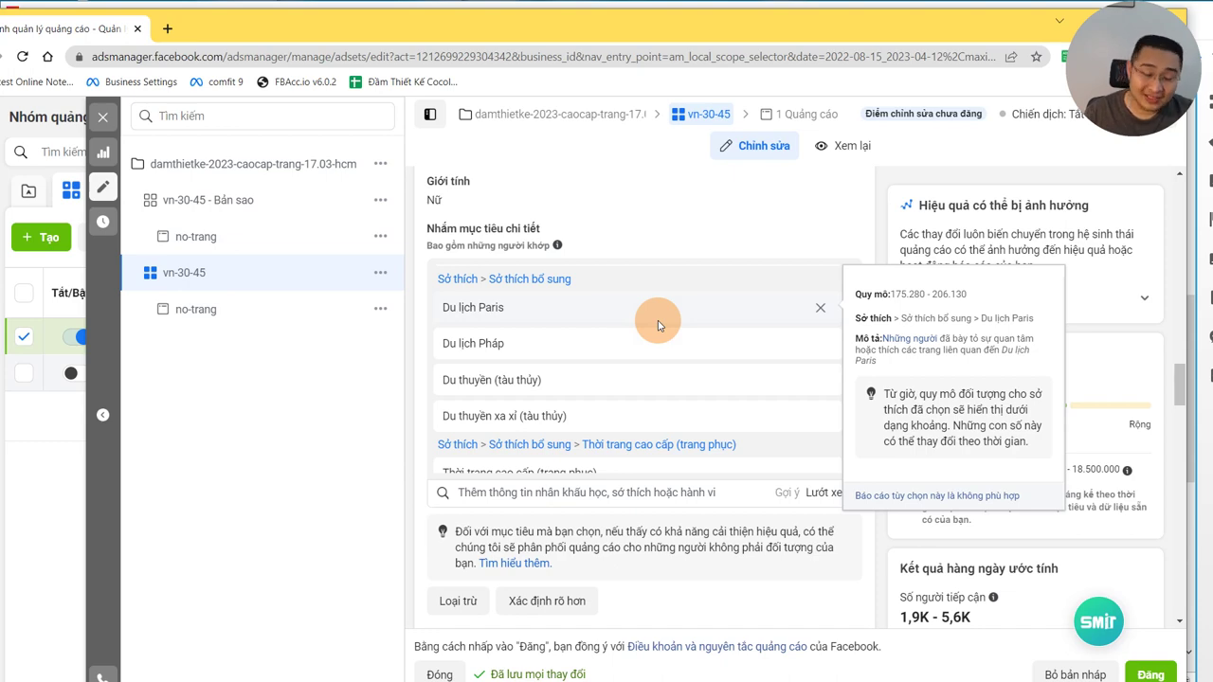
scroll(655, 328, "down", 2)
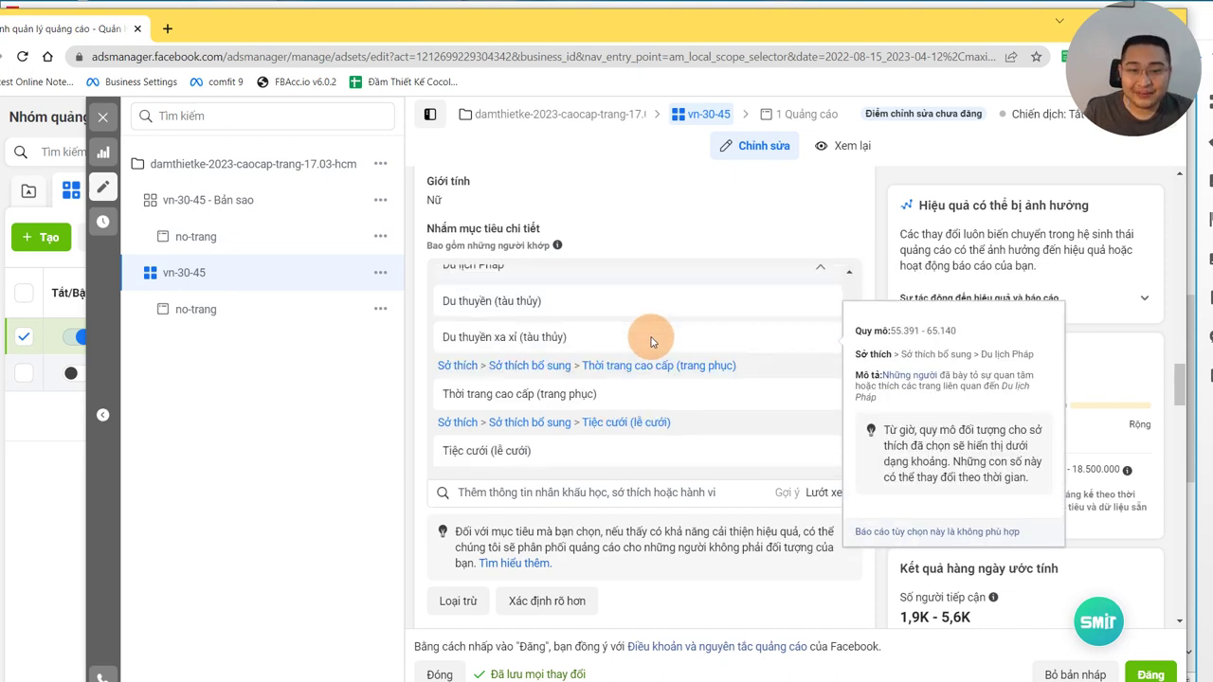
scroll(574, 368, "up", 1)
scroll(583, 375, "up", 3)
scroll(590, 347, "down", 2)
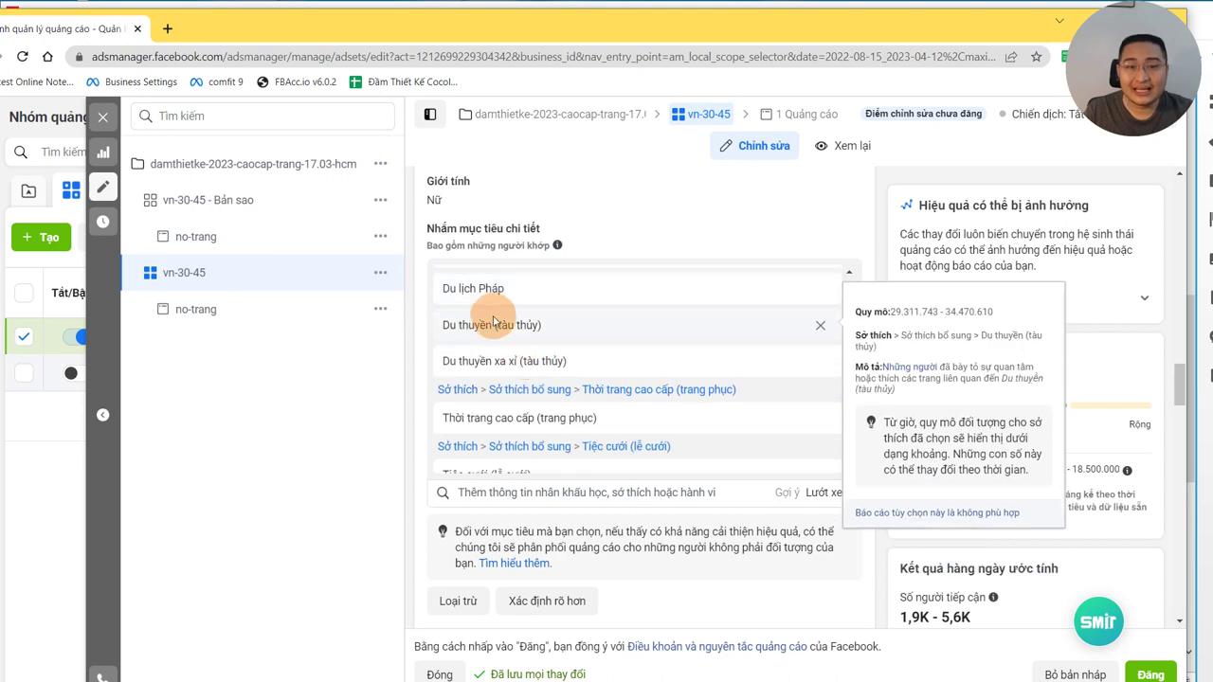
scroll(550, 327, "up", 1)
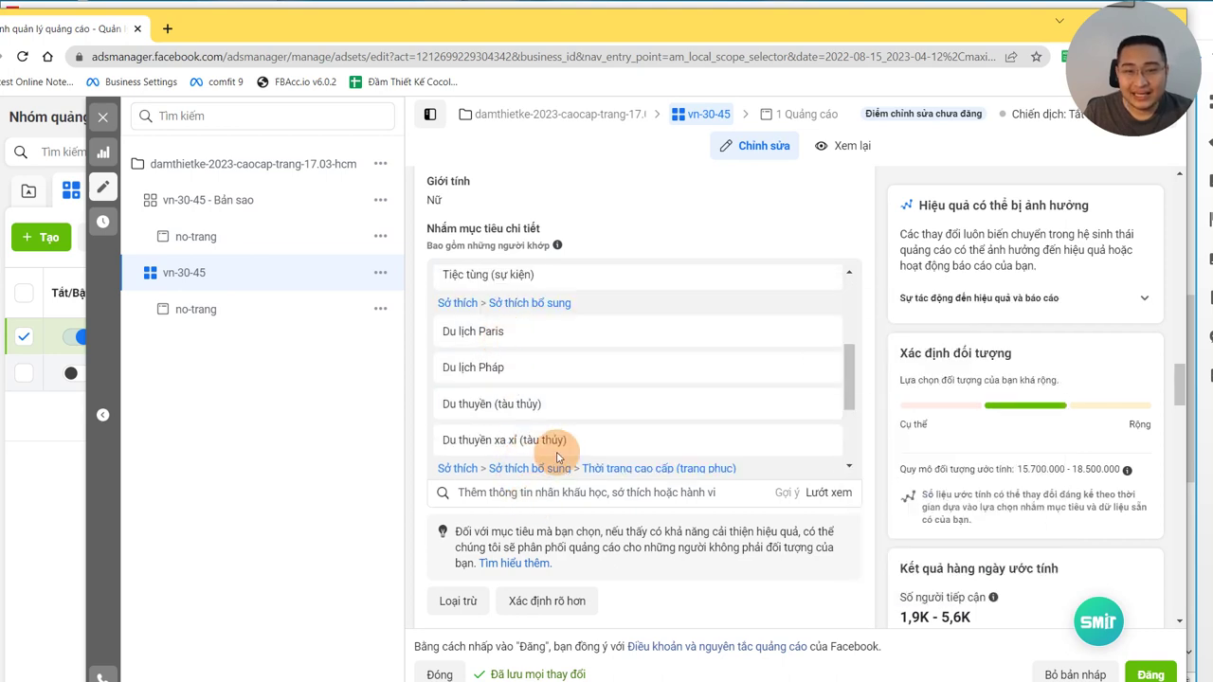
- Search for "du lịch" and add the behaviour "Vừa đi du lịch về 2 tuần trước" to the detailed targeting, checking the travel behaviours' details
left_click(535, 492)
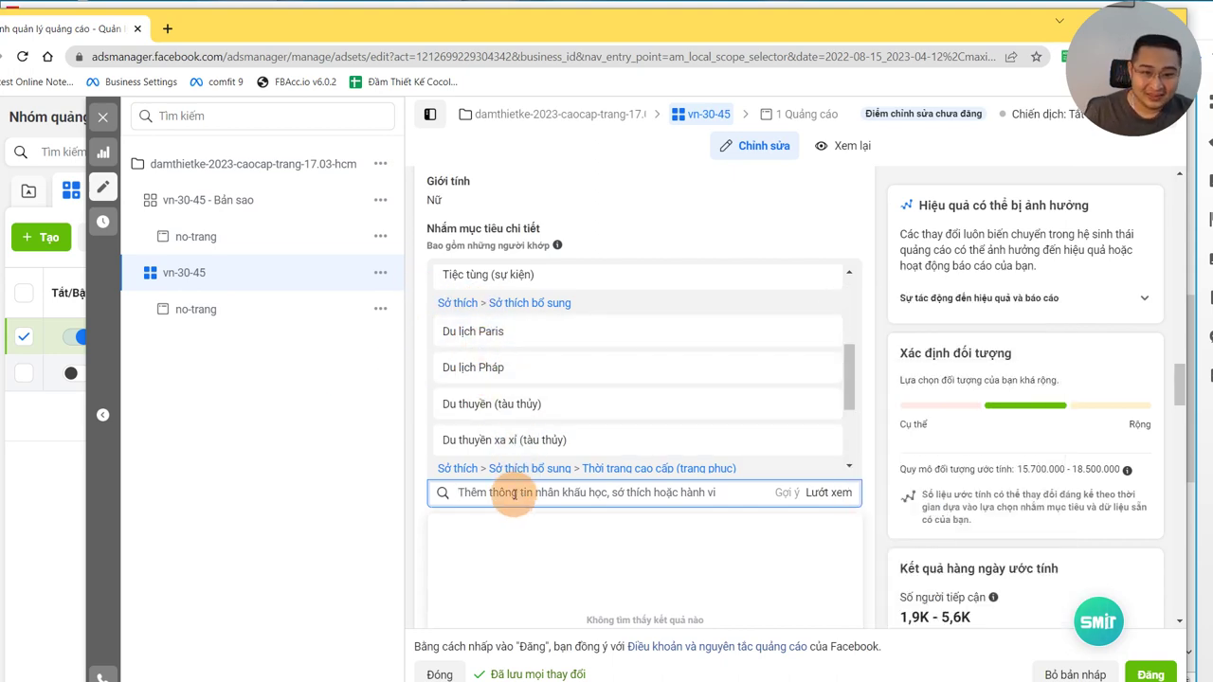
type("thương")
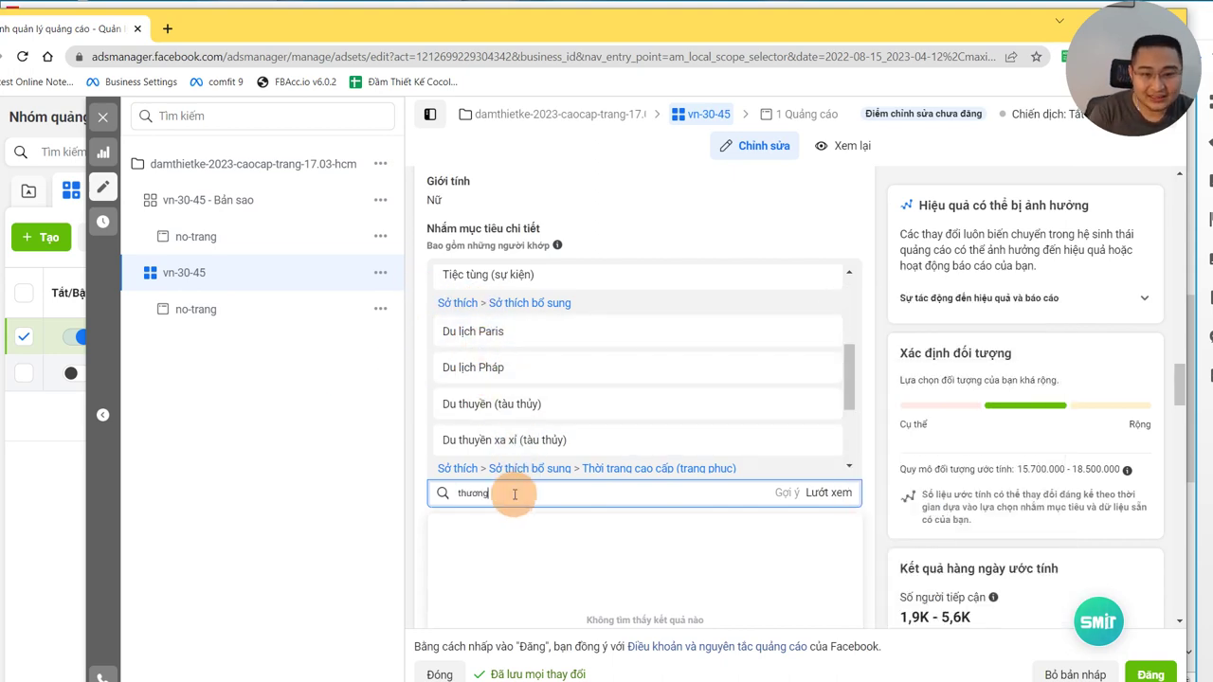
type("hườ")
key("BackSpace")
key("BackSpace")
key("BackSpace")
key("BackSpace")
type("du lịch")
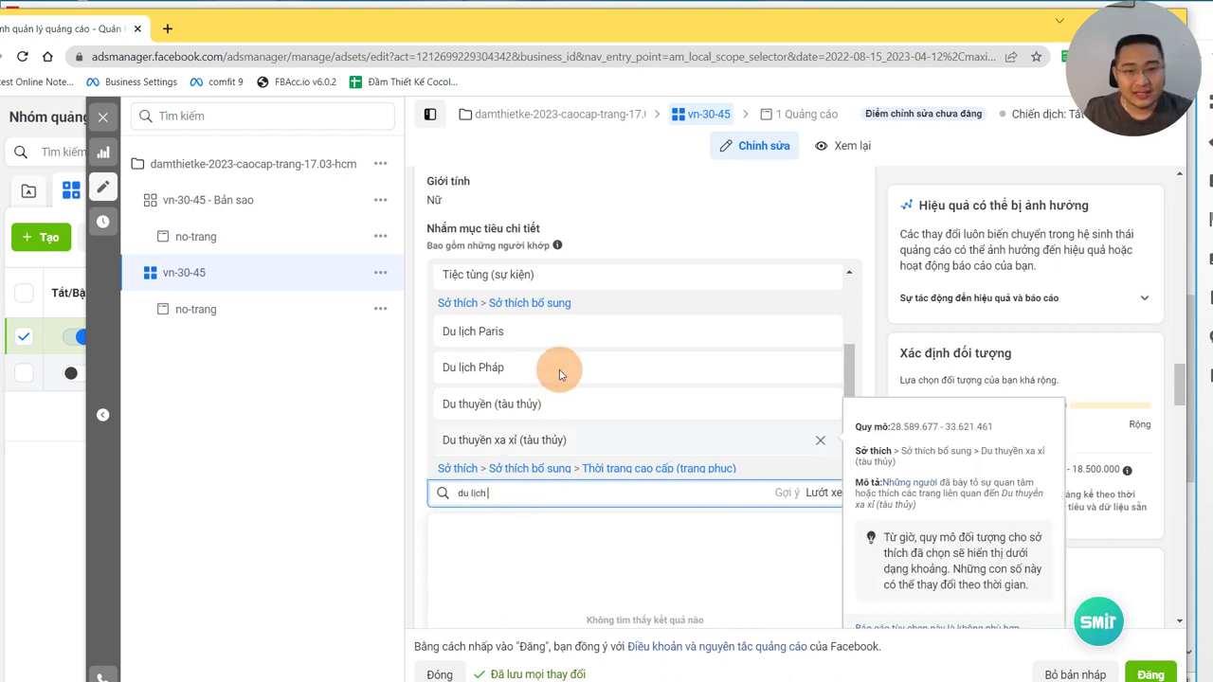
scroll(555, 371, "down", 4)
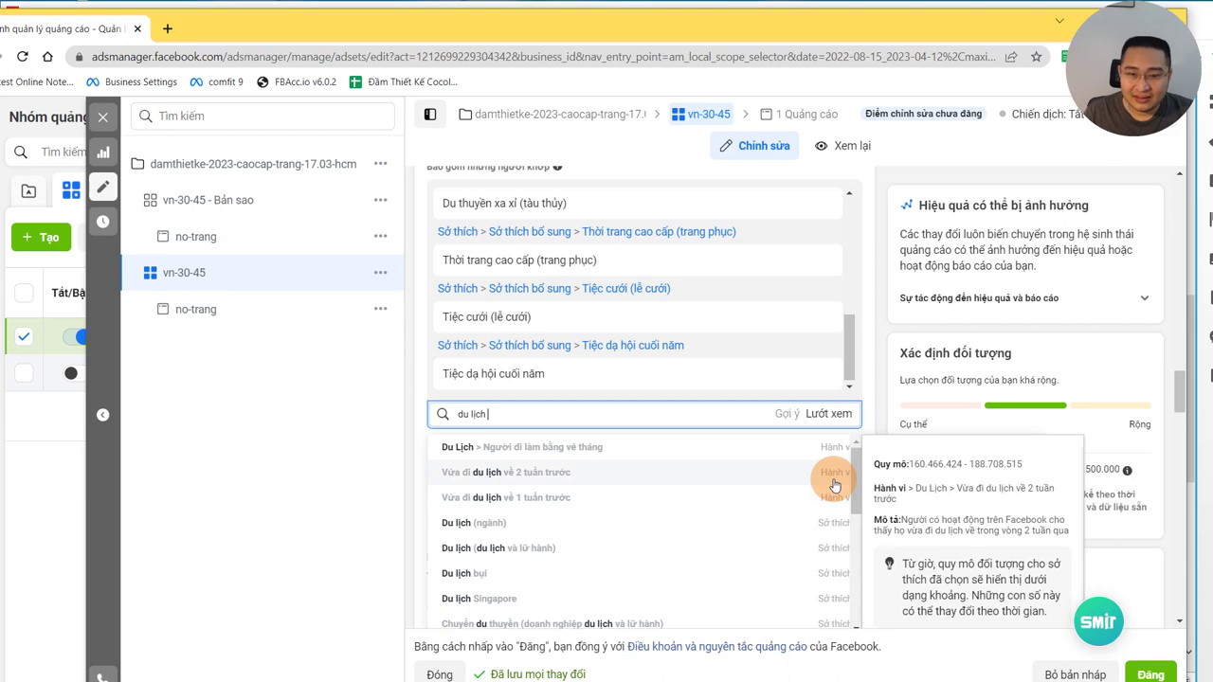
left_click(763, 471)
scroll(664, 442, "down", 5)
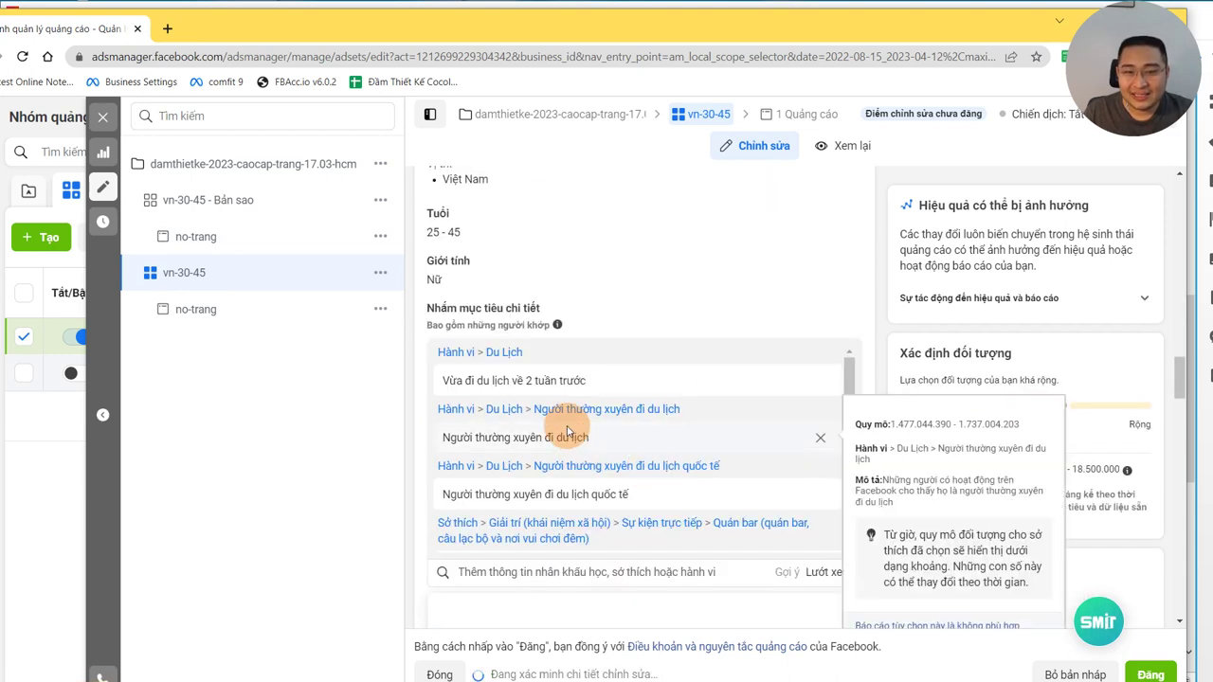
mouse_move(461, 439)
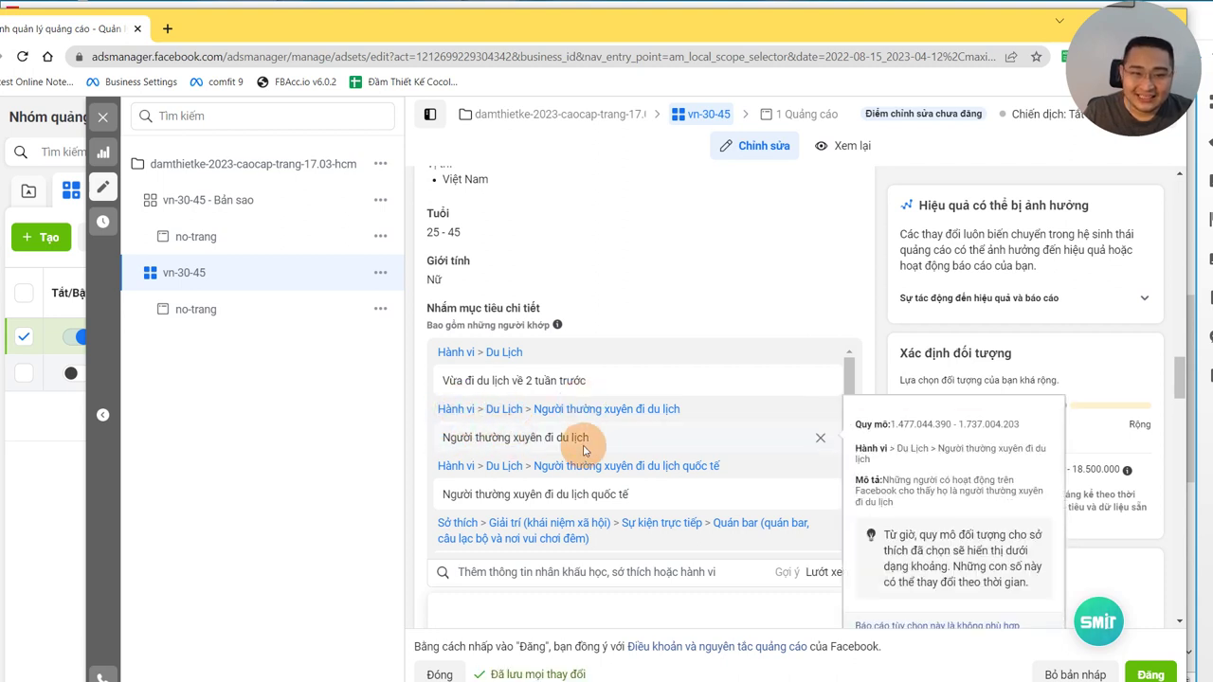
mouse_move(638, 497)
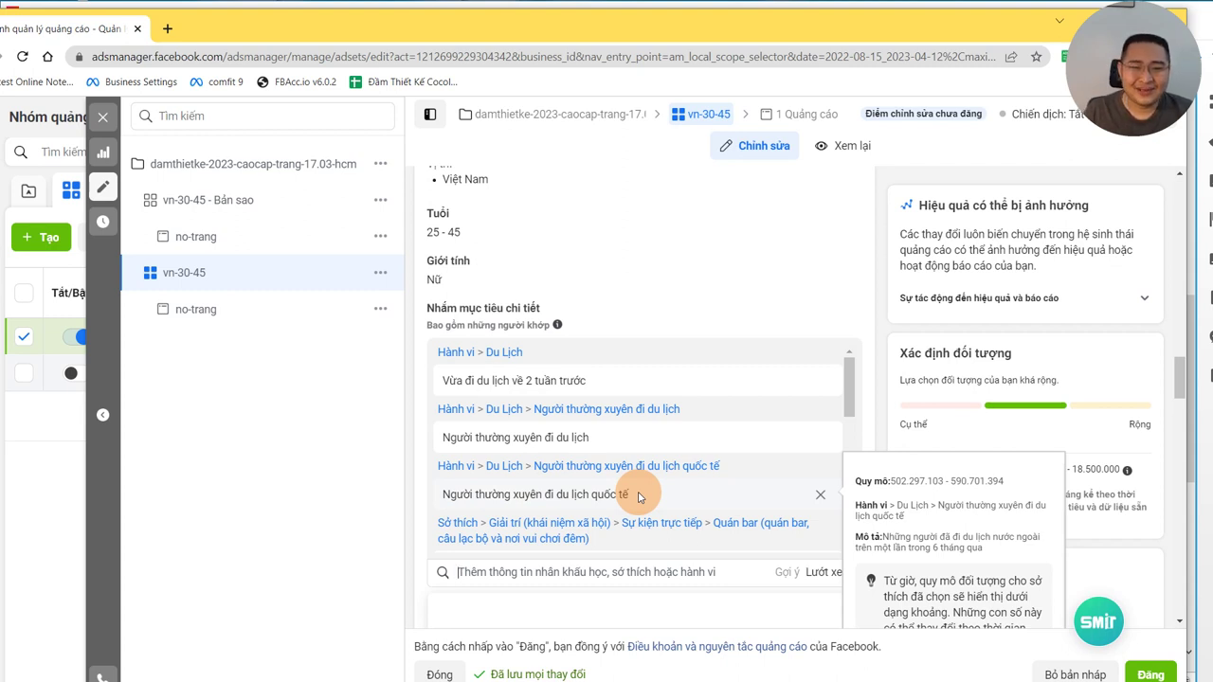
mouse_move(594, 370)
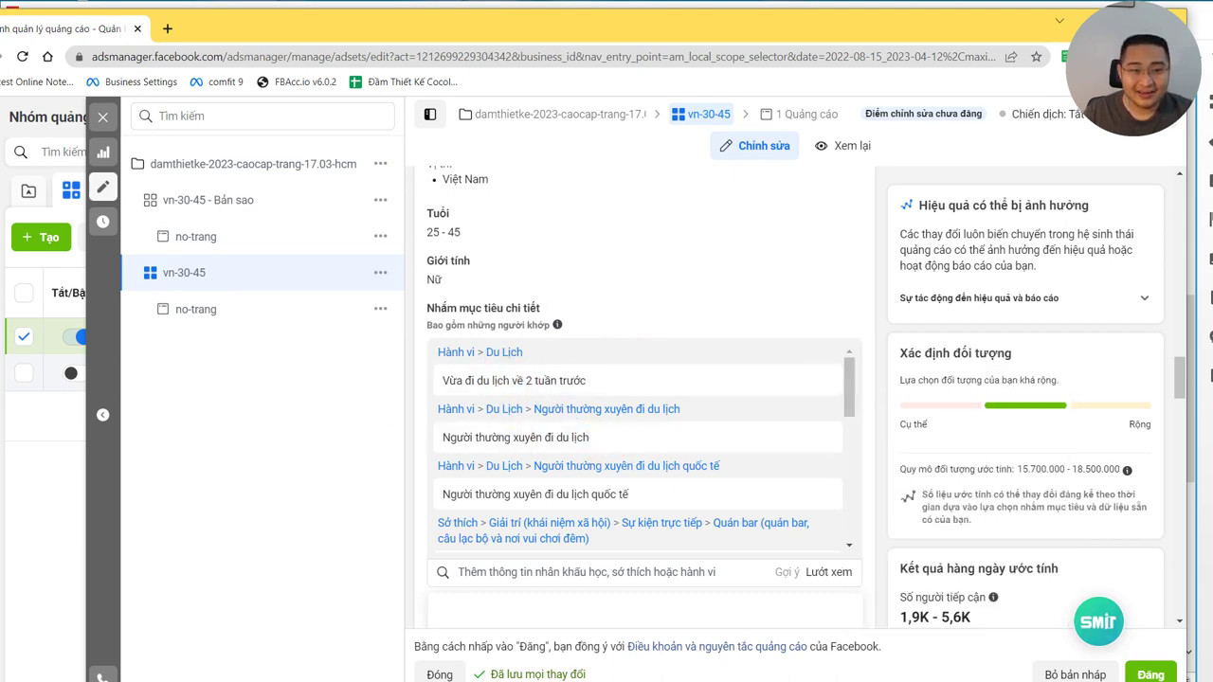
- Switch to the XMind mind map and select the "Sở thích" and "Hành vi" subtopics, reviewing the rich customer profile branch
key("alt+Tab")
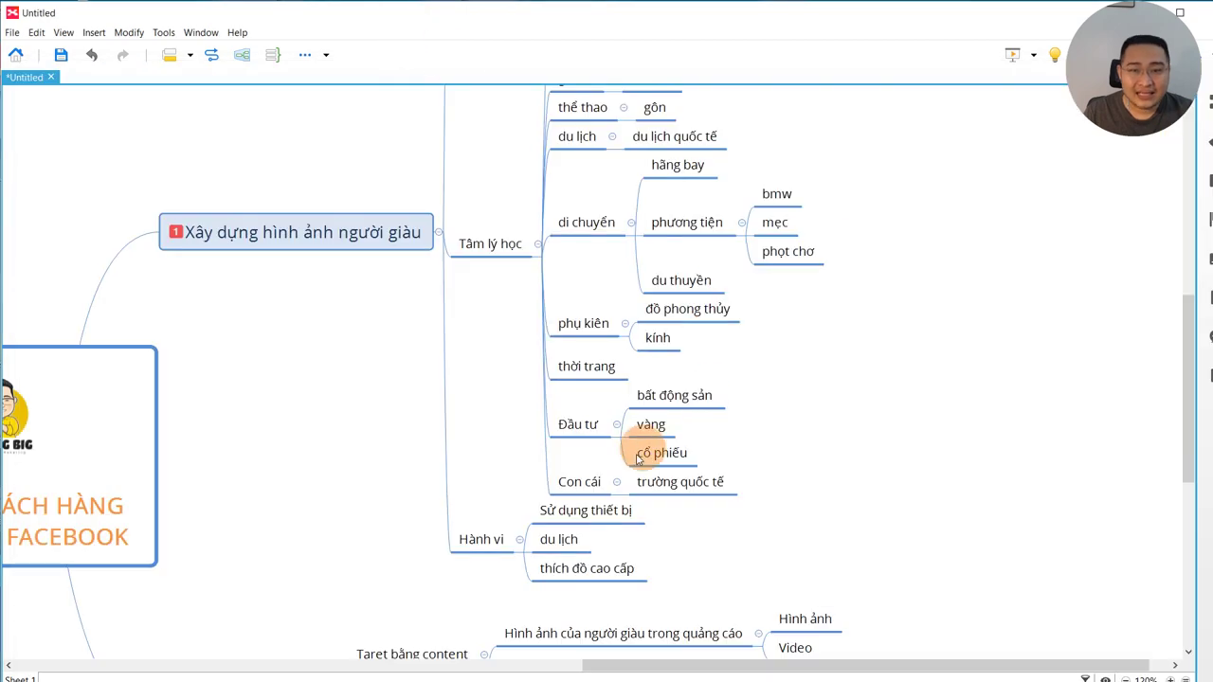
scroll(751, 462, "down", 2)
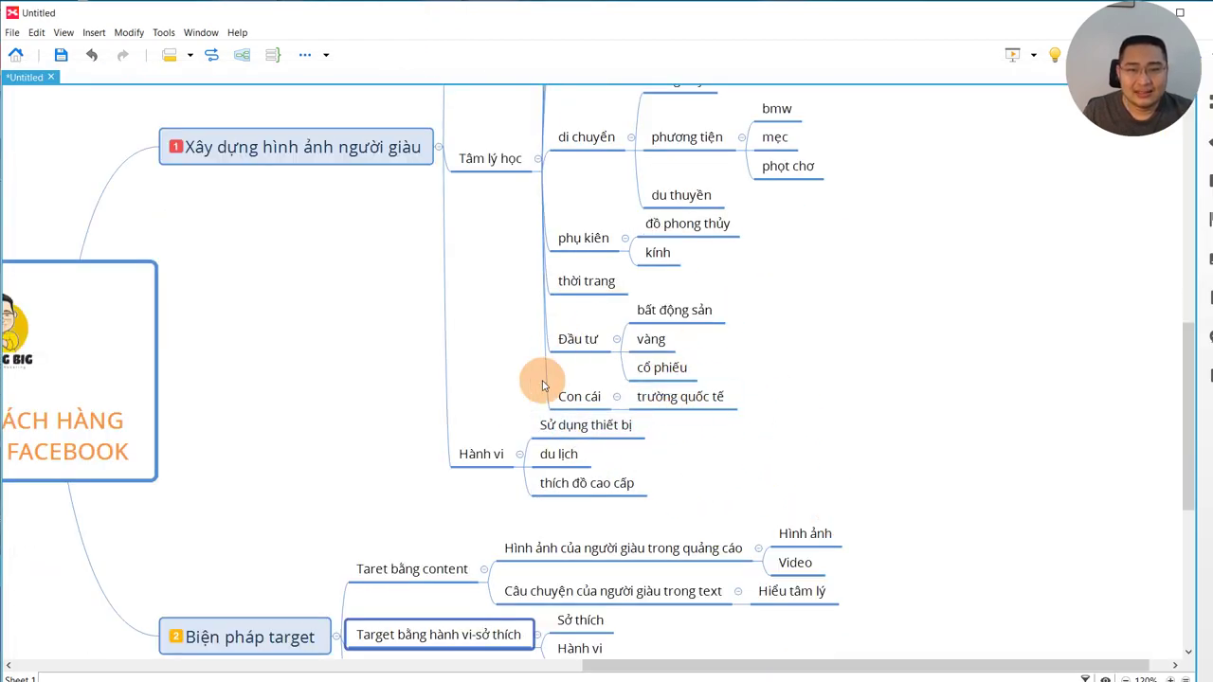
scroll(634, 471, "down", 2)
left_click(583, 535)
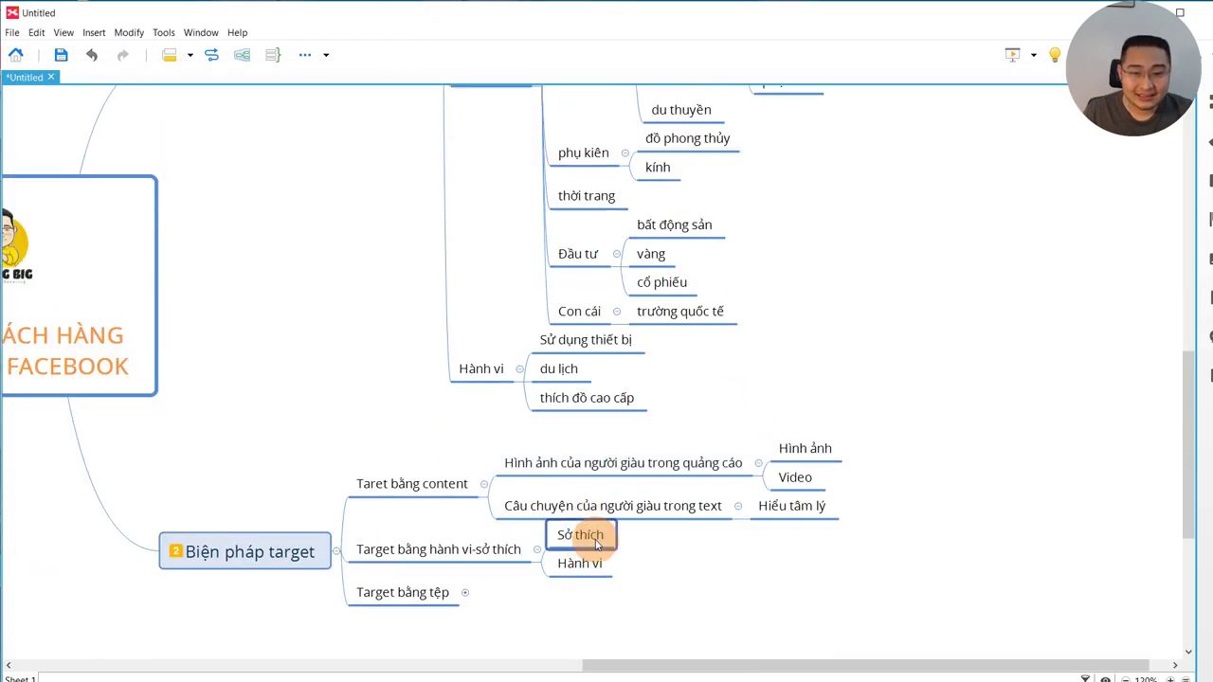
left_click_drag(638, 532, 580, 584)
left_click_drag(645, 660, 610, 661)
scroll(691, 263, "up", 4)
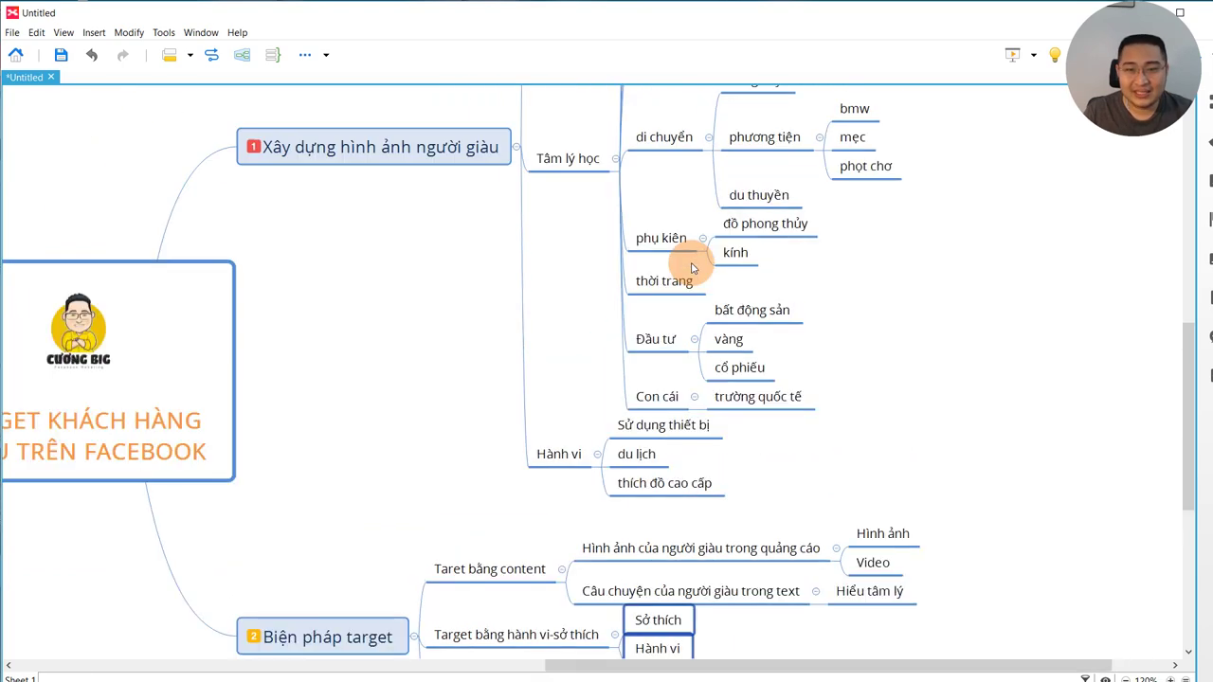
scroll(680, 370, "up", 4)
scroll(680, 339, "down", 8)
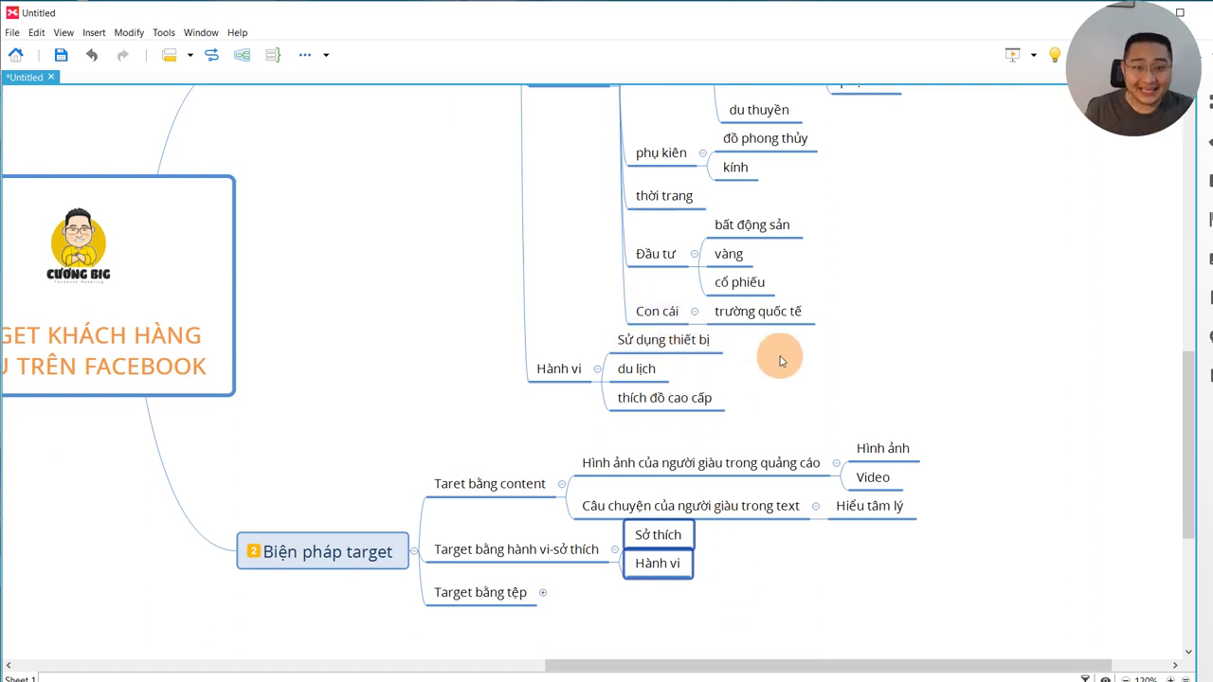
- Expand the "Target bằng tệp" topic under "Biện pháp target"
left_click(474, 549)
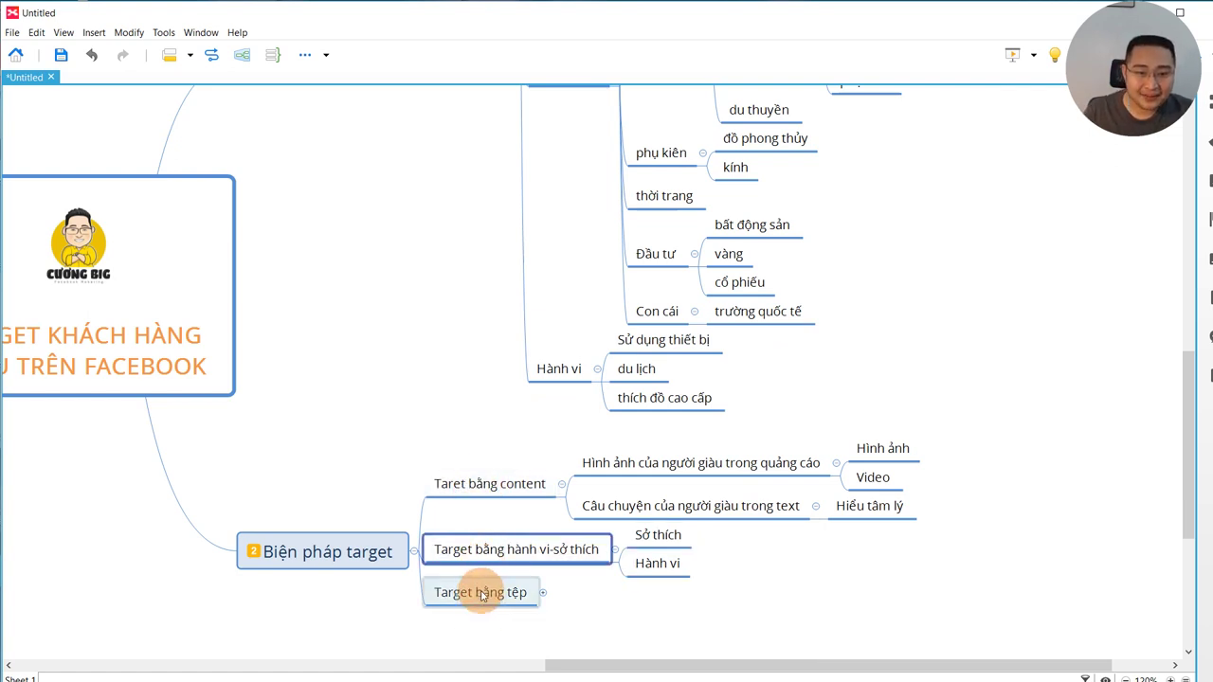
left_click(669, 536)
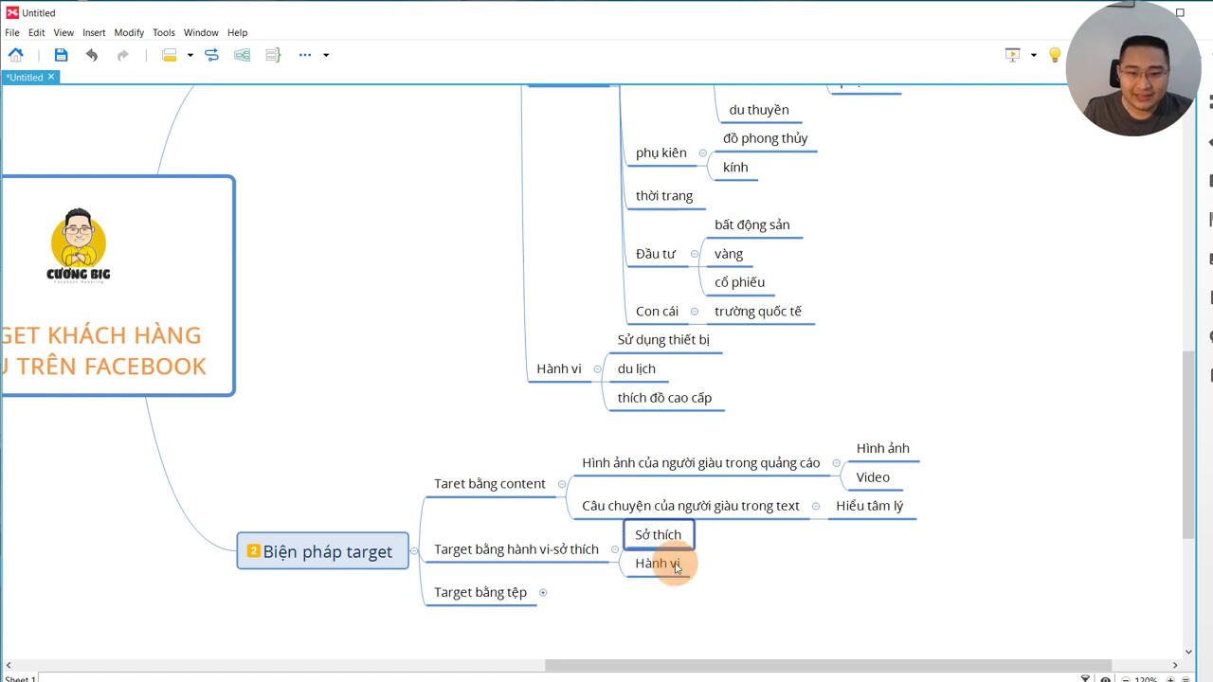
left_click(675, 569)
left_click(535, 592)
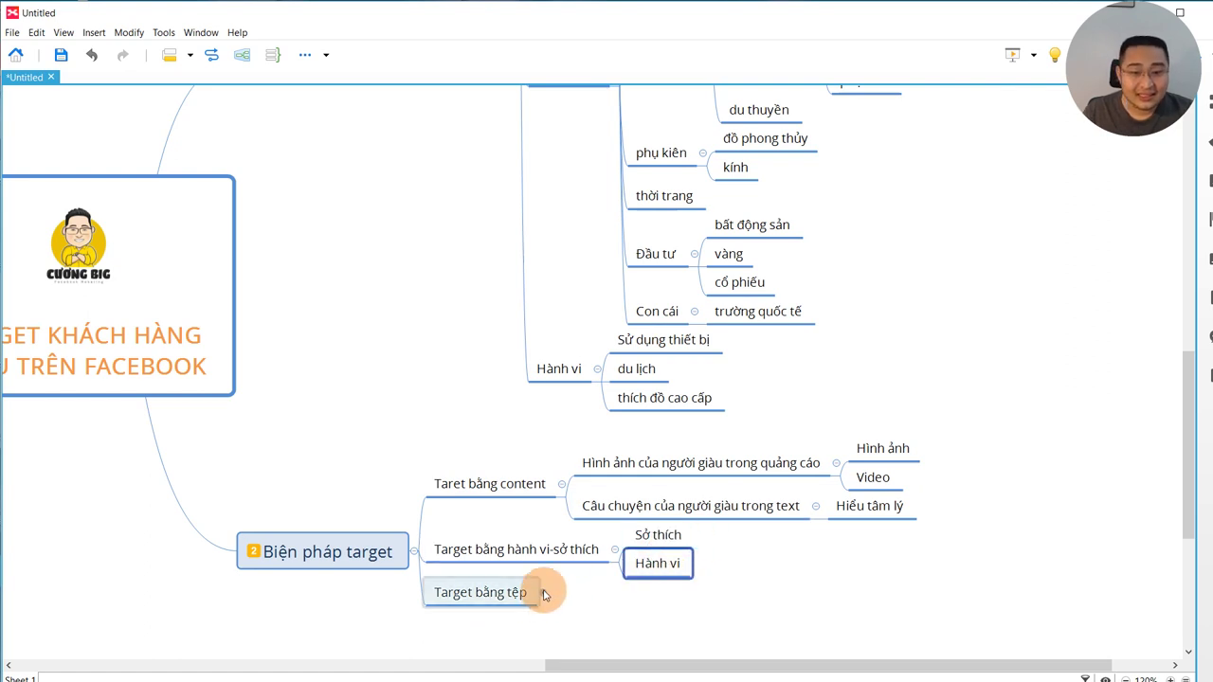
left_click(543, 593)
scroll(718, 535, "down", 2)
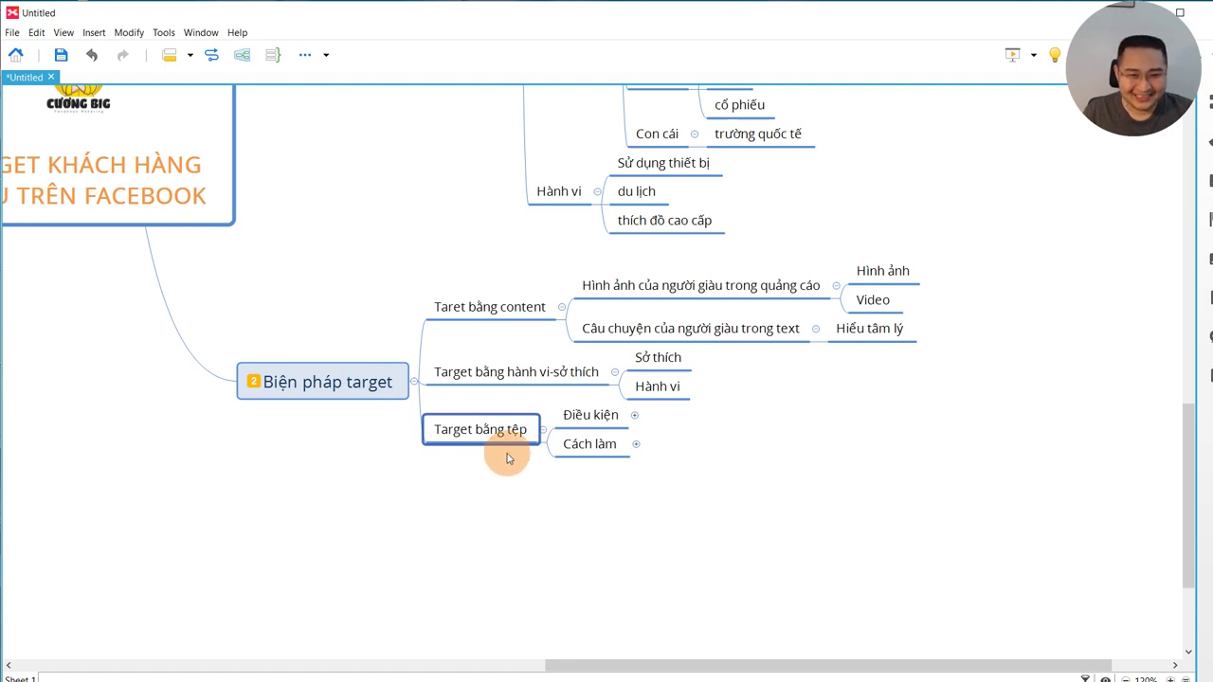
- Expand the "Điều kiện" subtopic under "Target bằng tệp" and select its items "Có tài khoản trong BM" and "Có tệp số điện thoại" in turn
left_click(634, 415)
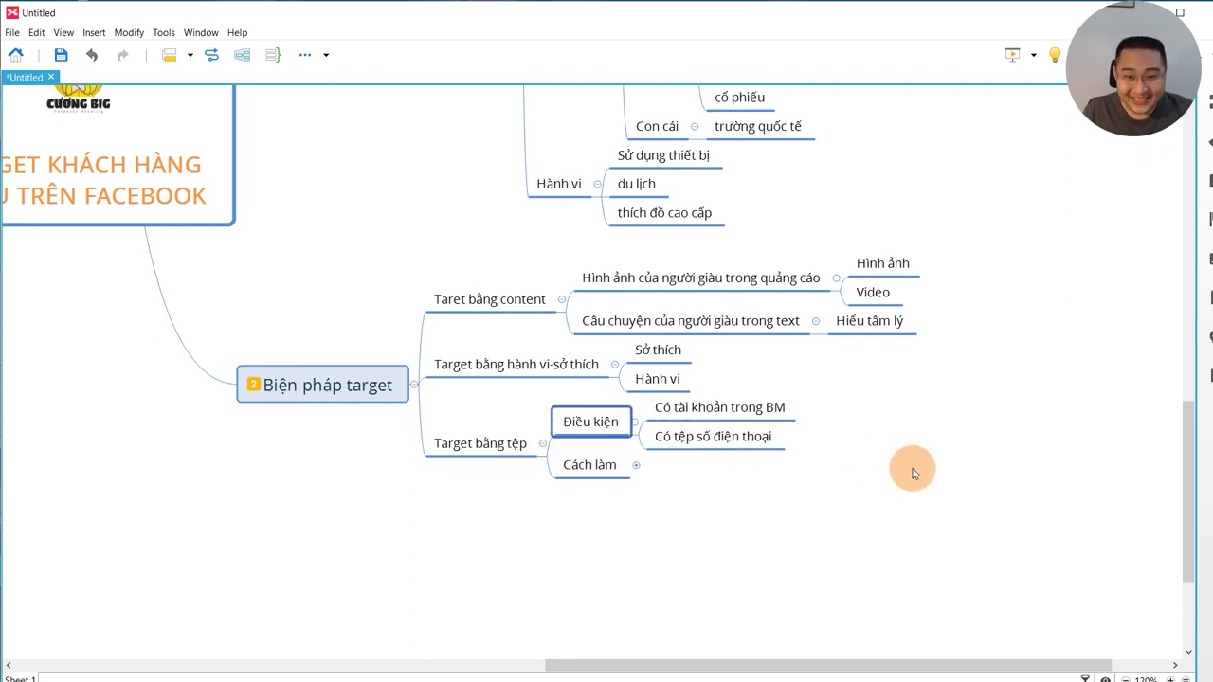
left_click_drag(710, 662, 733, 661)
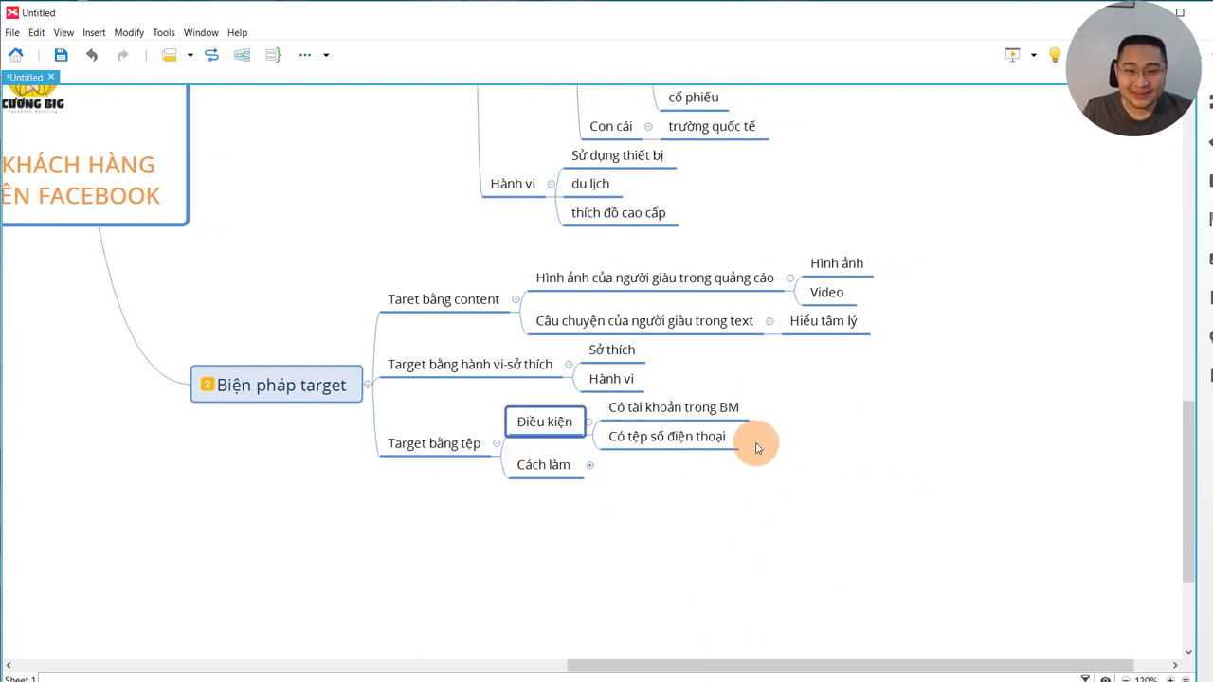
left_click(687, 420)
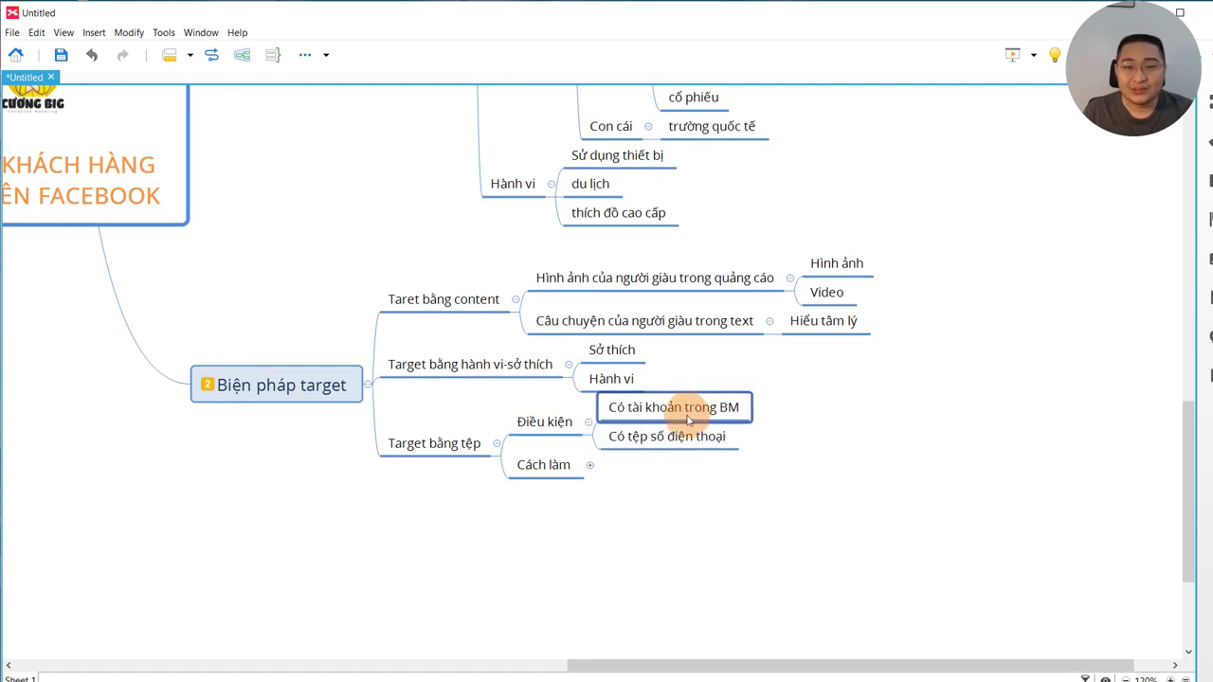
left_click(662, 442)
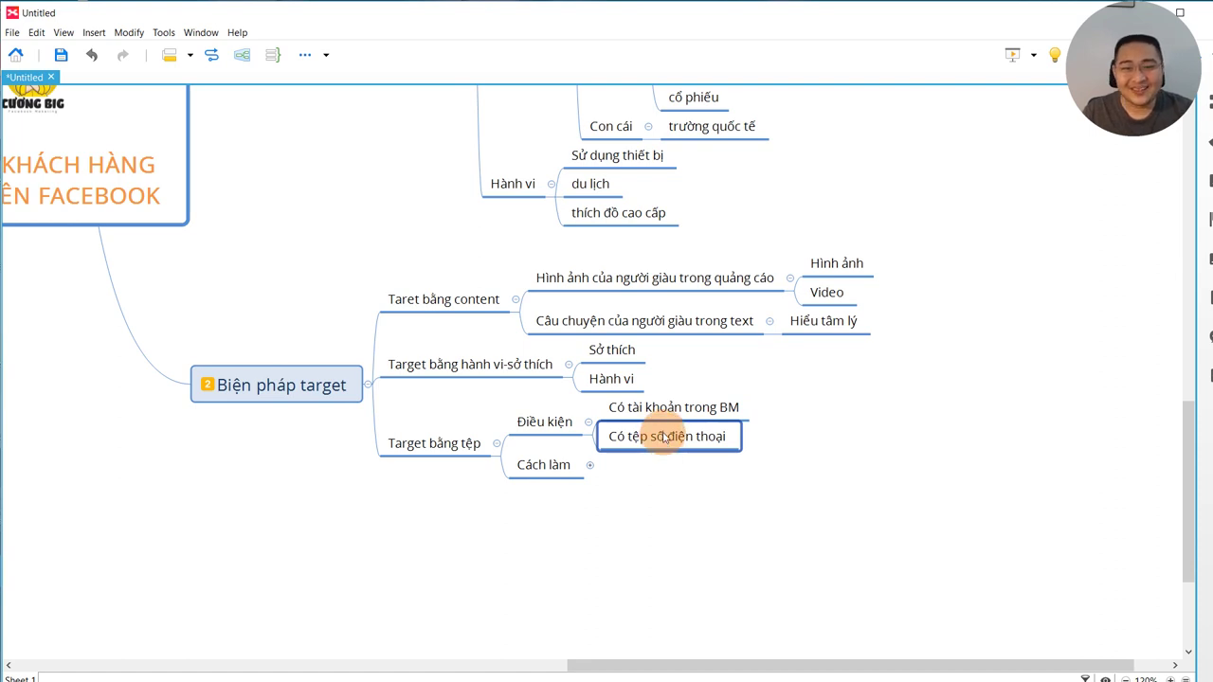
left_click_drag(780, 672, 744, 668)
left_click(812, 406)
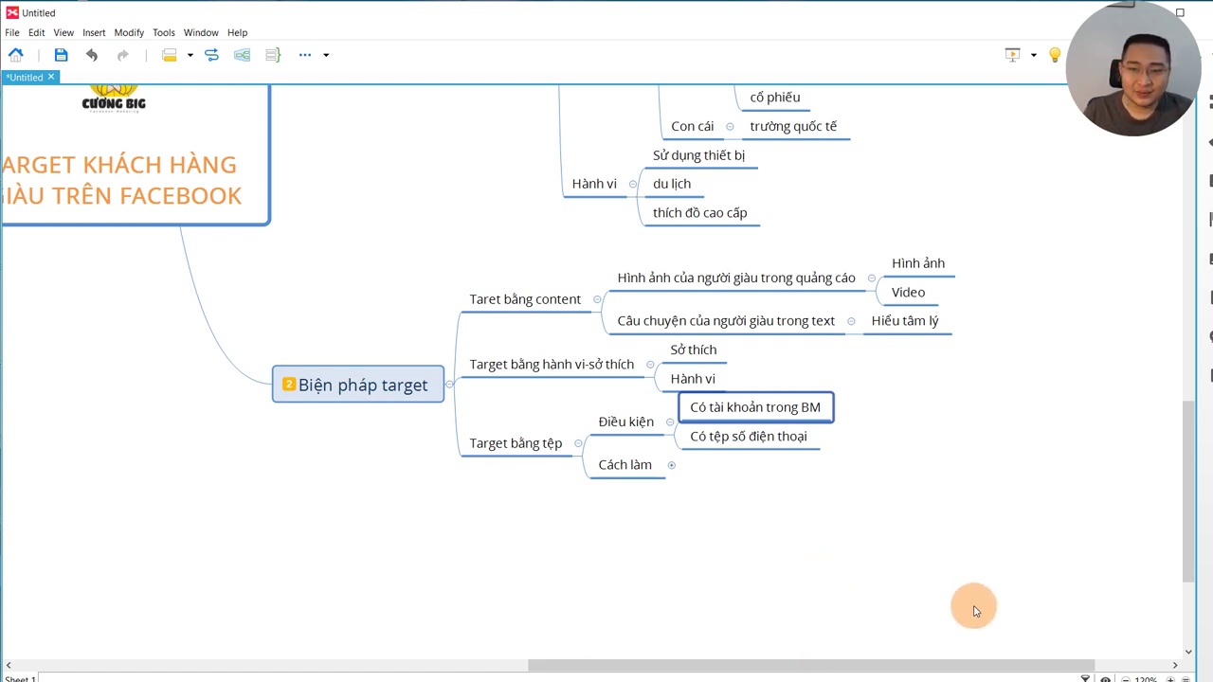
left_click_drag(893, 664, 838, 655)
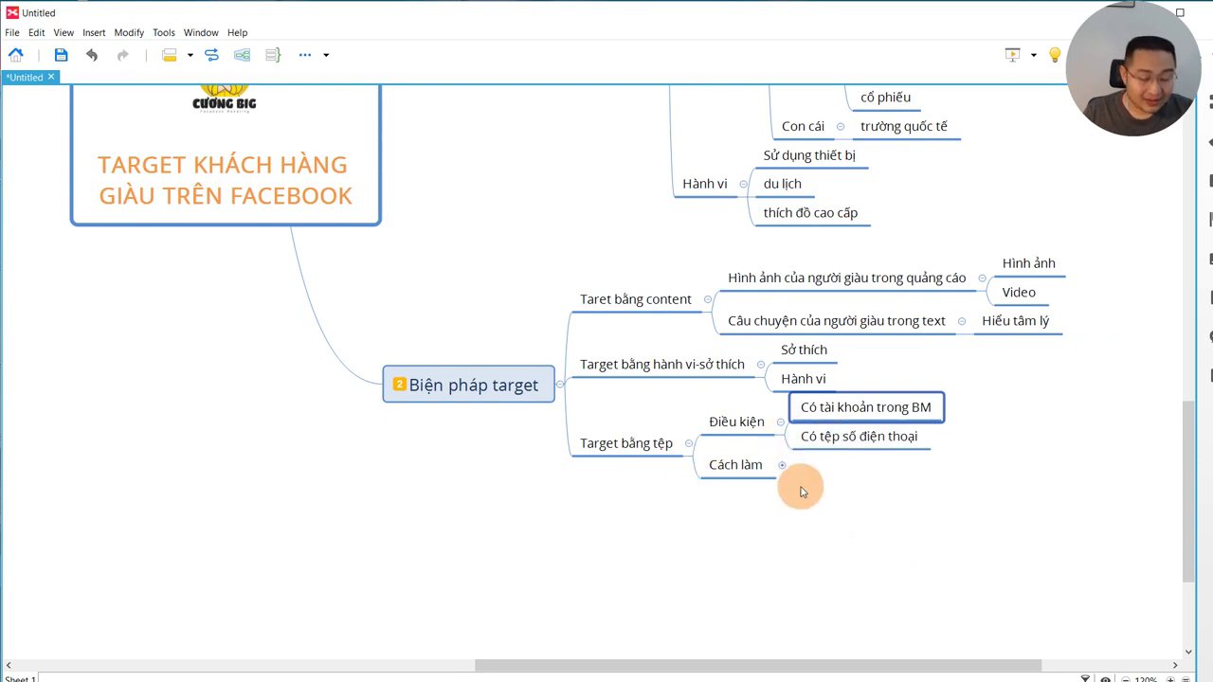
- Expand the "Cách làm" subtopic under "Target bằng tệp" and select its first item, "Tìm nơi chứa người giàu", leaving its text unedited
left_click(782, 465)
left_click_drag(786, 664, 879, 663)
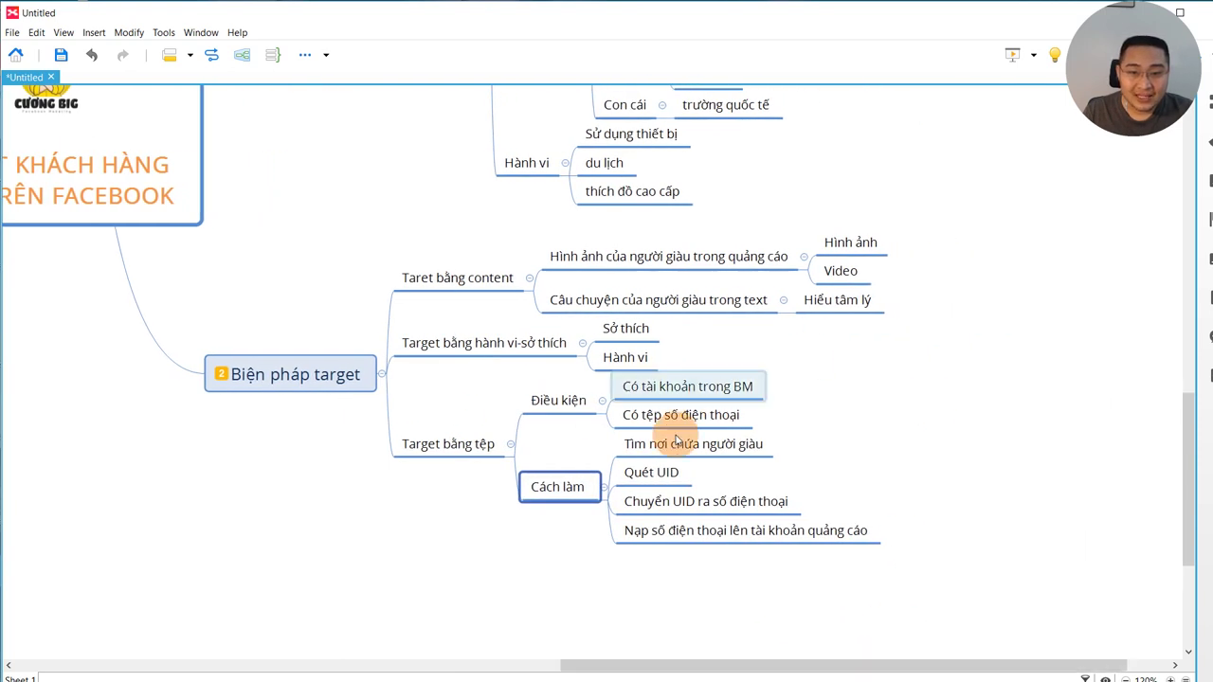
left_click(725, 453)
double_click(730, 447)
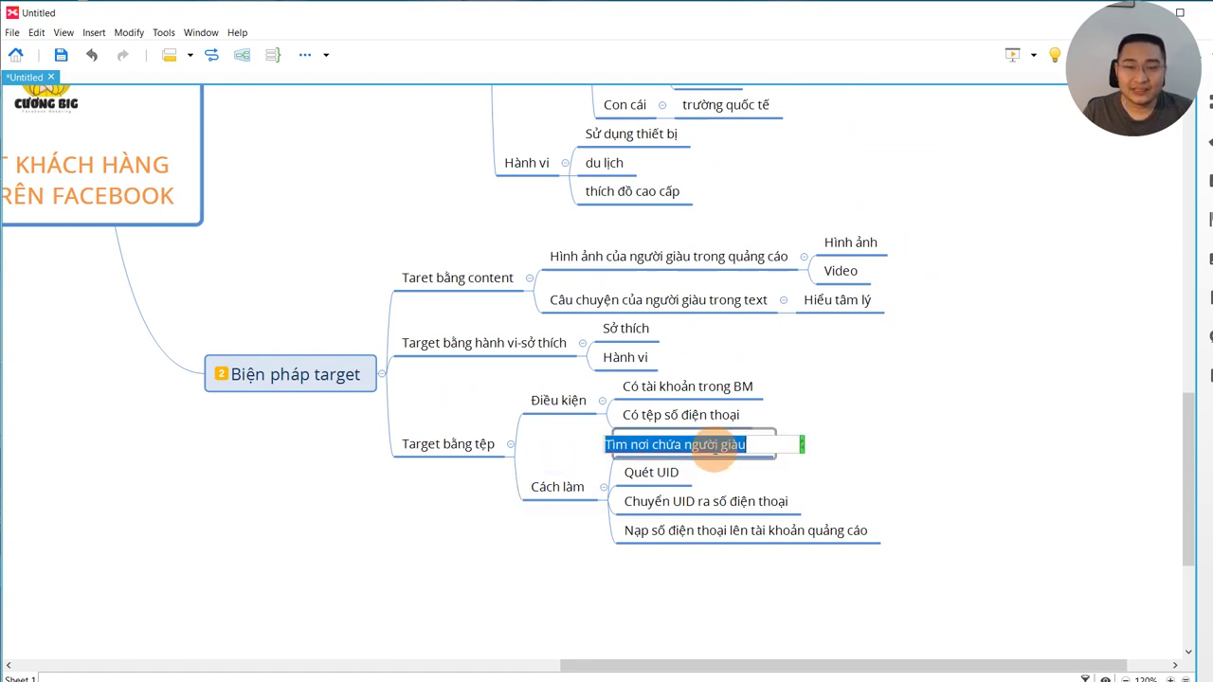
key("Escape")
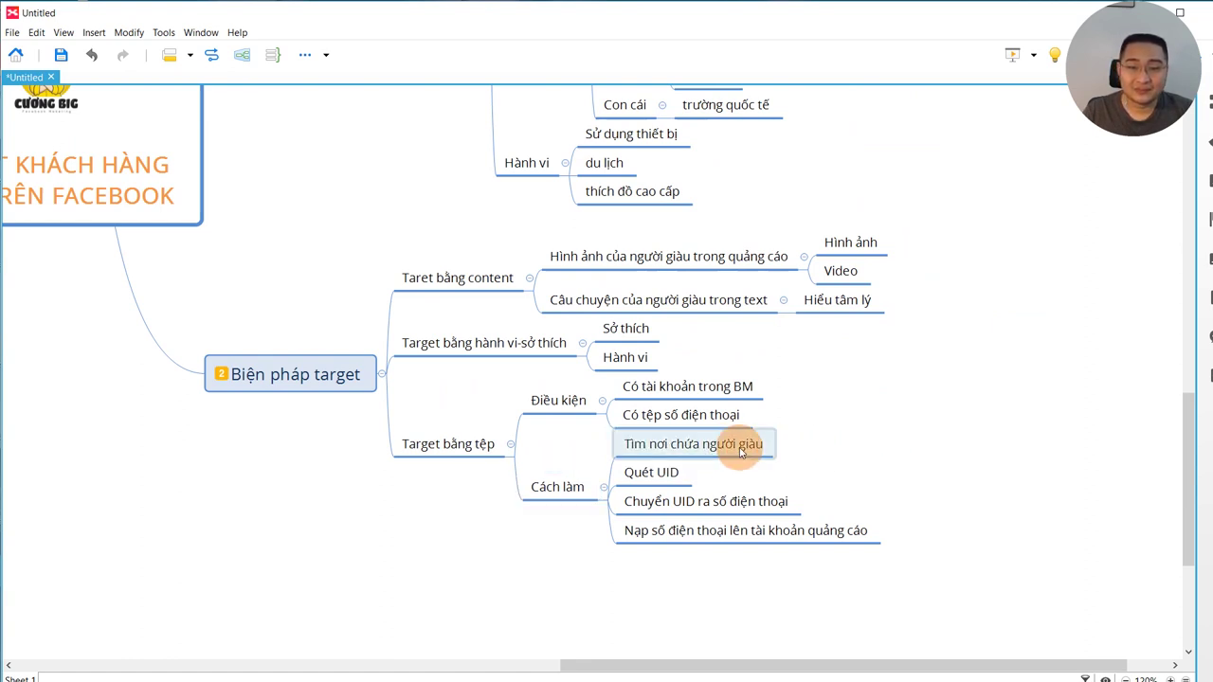
- Add the subtopics "Nhóm fb", "Fb cá nhân" and "Page" under "Tìm nơi chứa người giàu"
key("Tab")
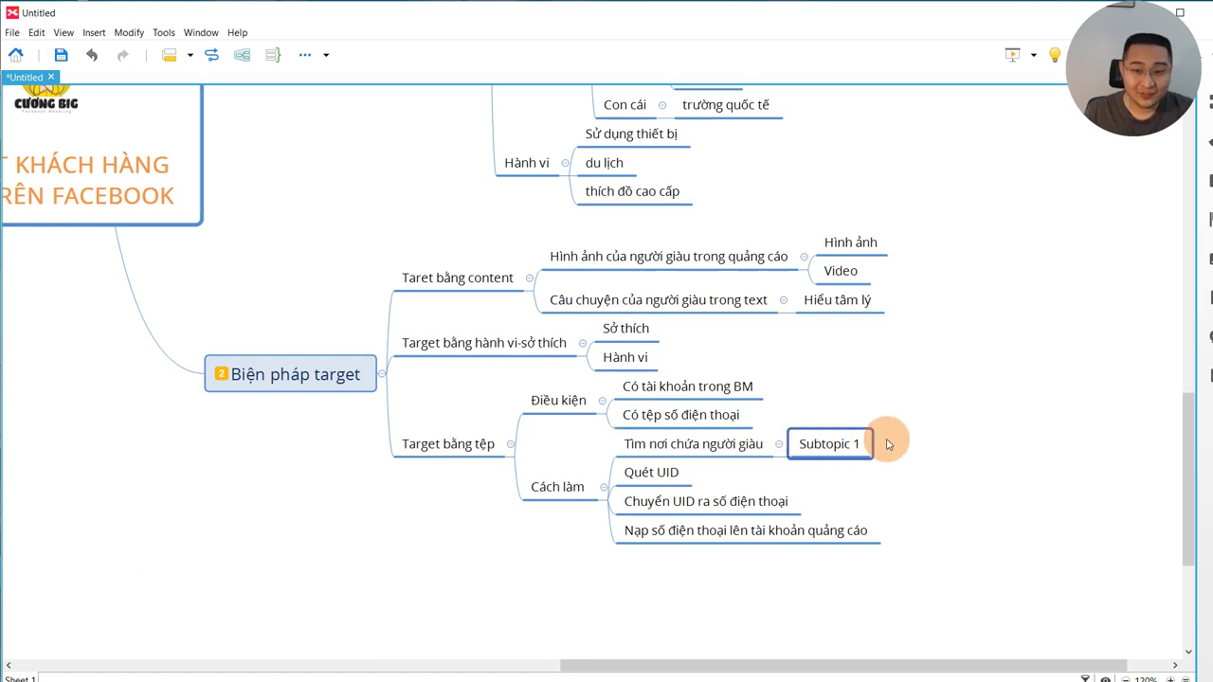
type("Nh")
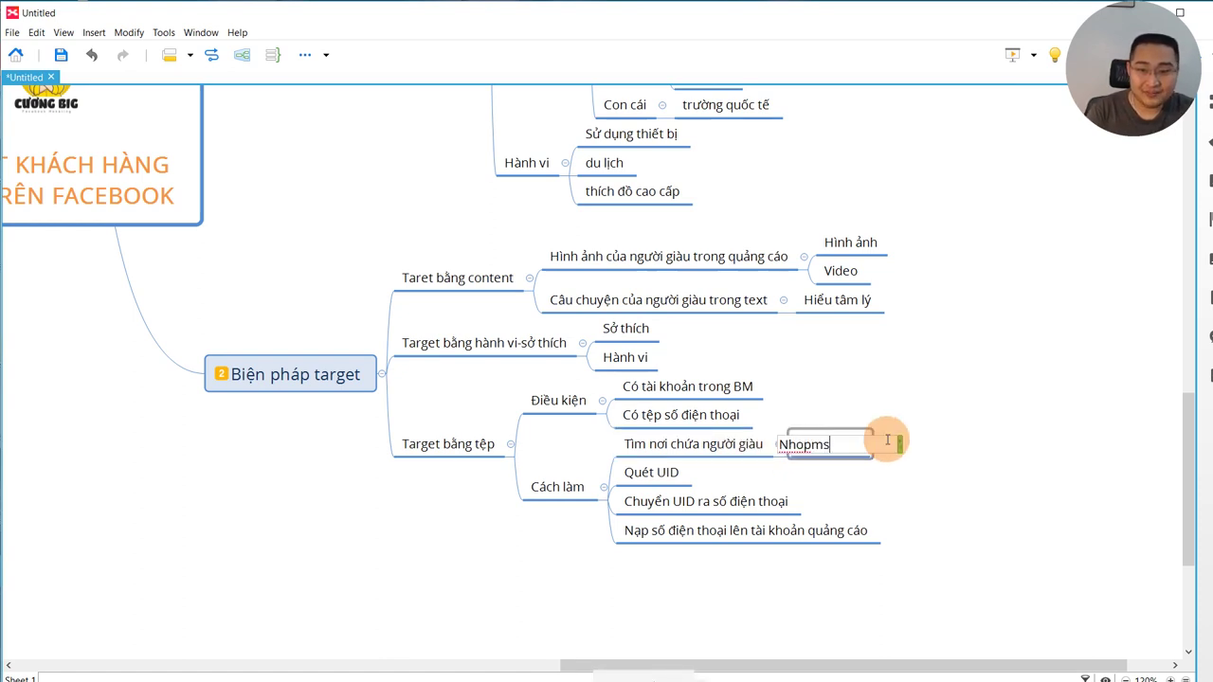
type("óm fb")
key("Return")
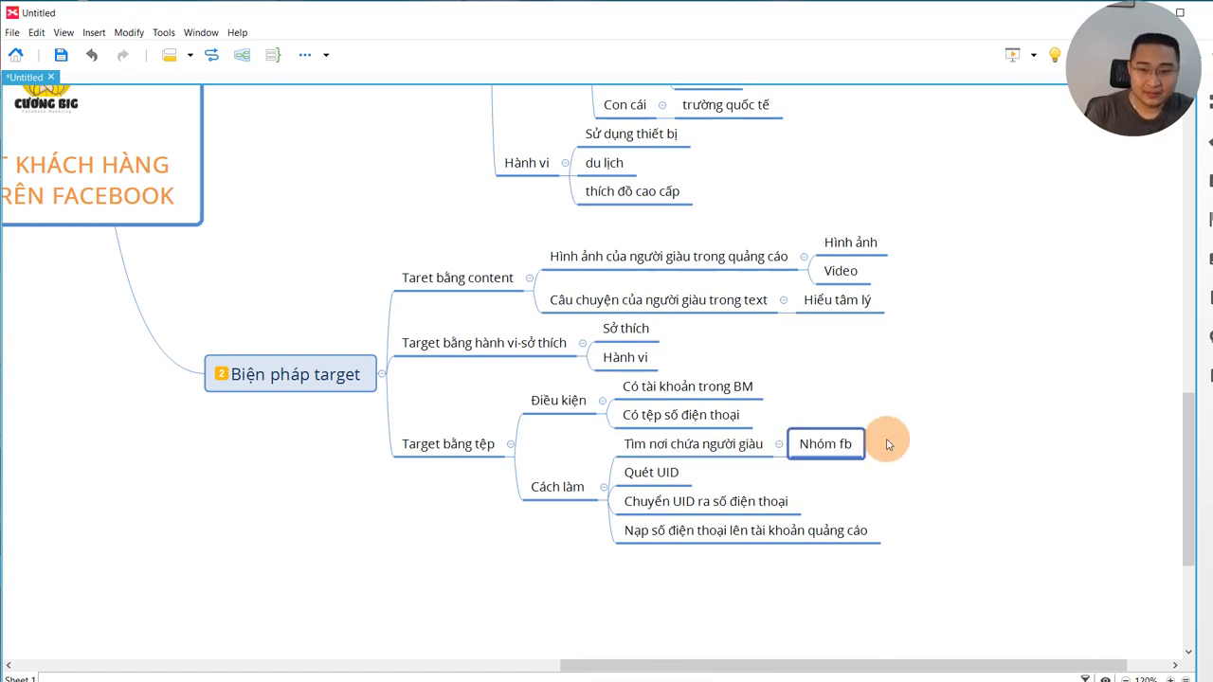
key("Return")
type("Fb cá n")
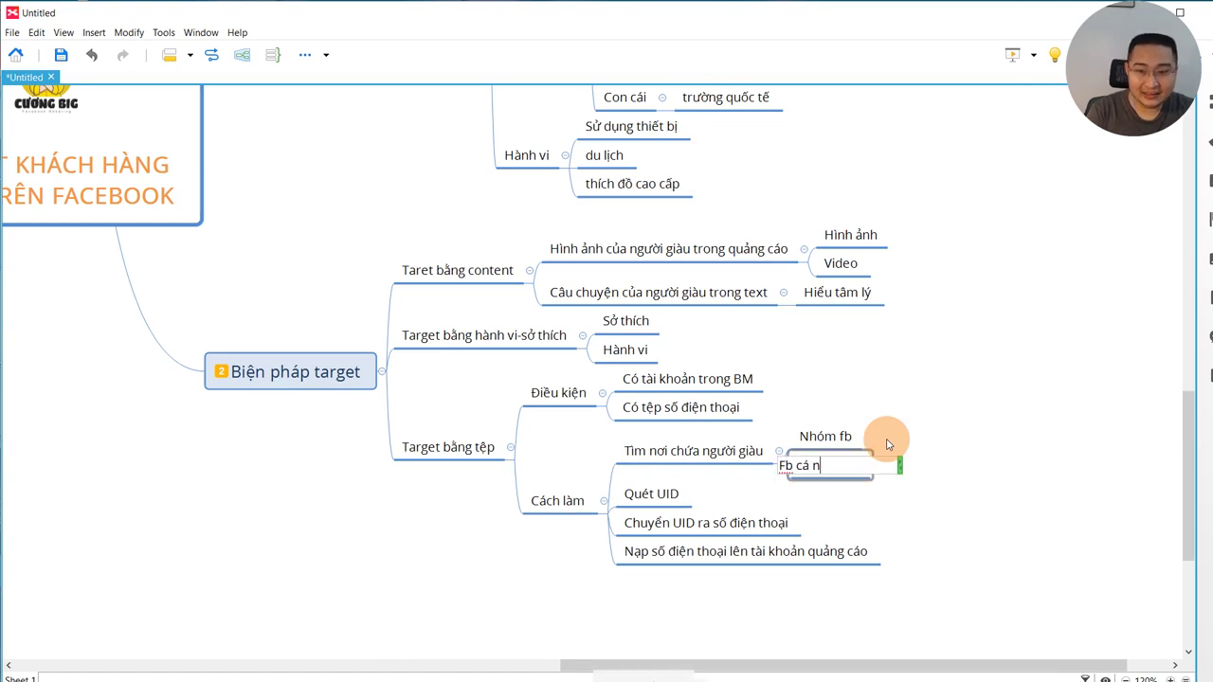
type("hân")
key("Return")
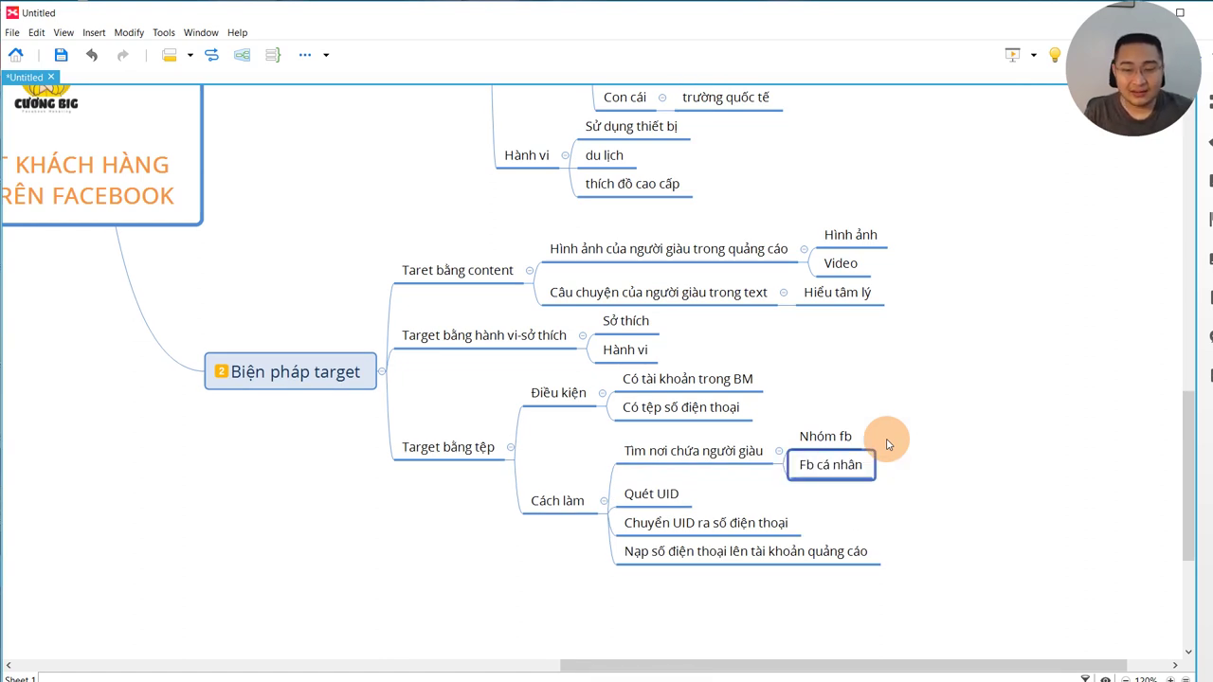
key("Return")
type("Page")
key("Return")
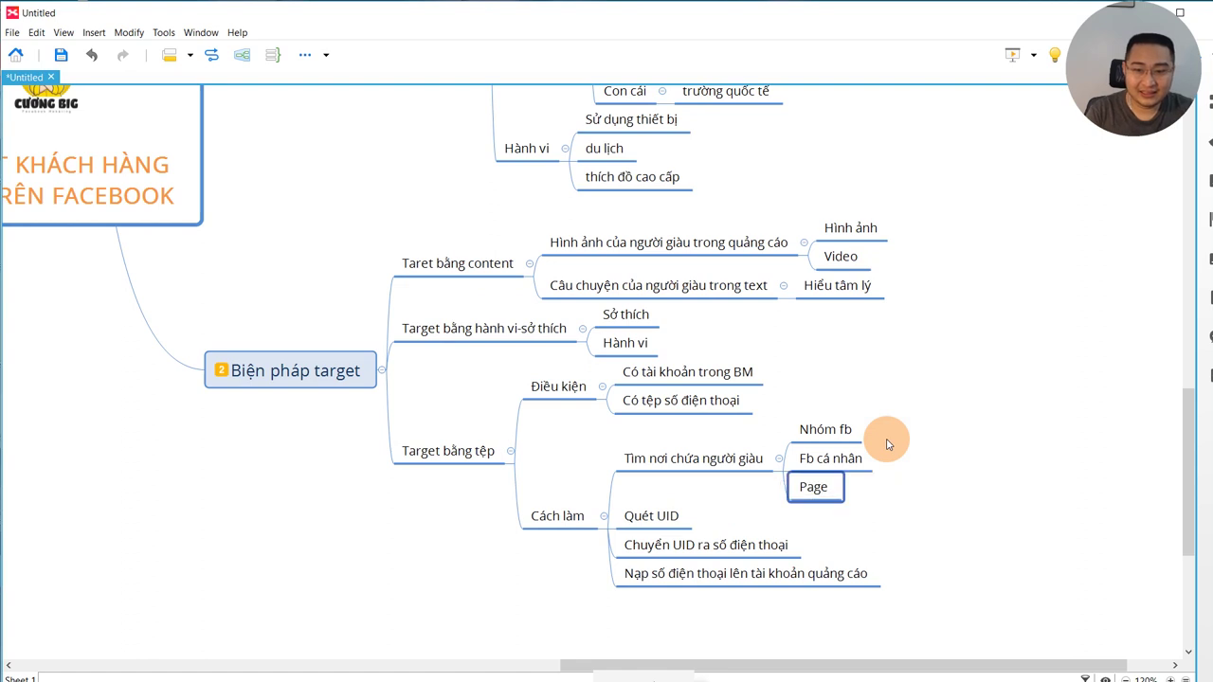
left_click(860, 488)
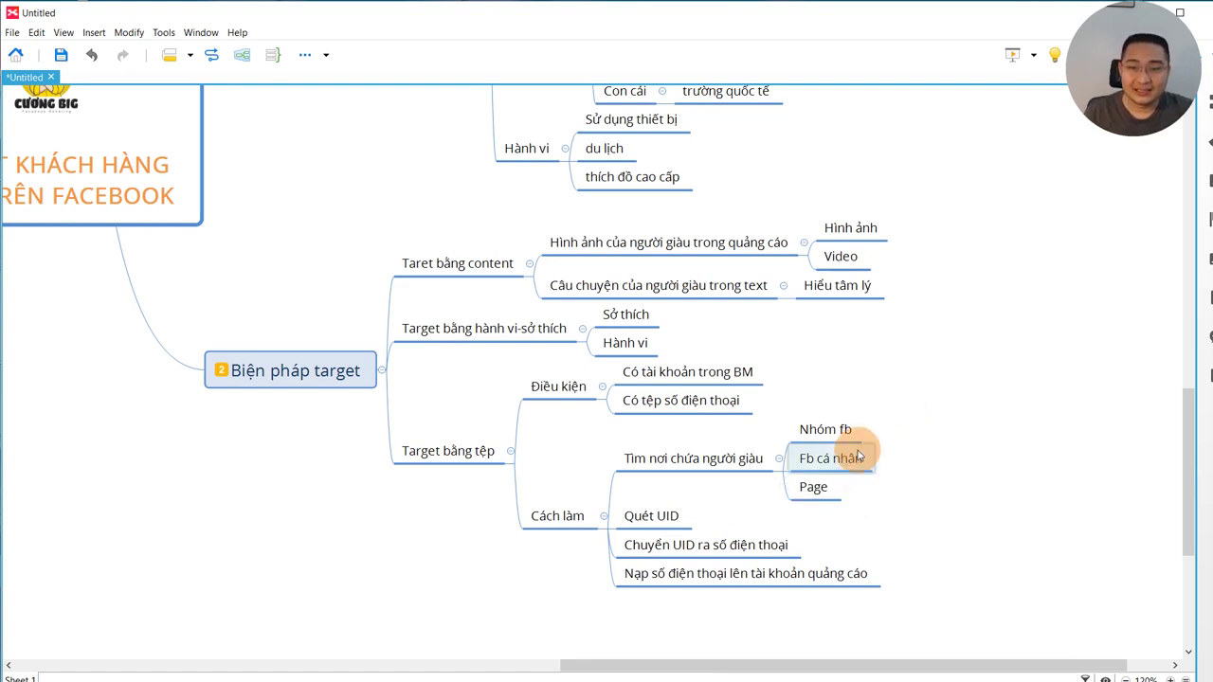
- Add the subtopics "gôn" and "chưng cư cao cấp" under "Nhóm fb"
left_click(839, 436)
key("Tab")
type("go")
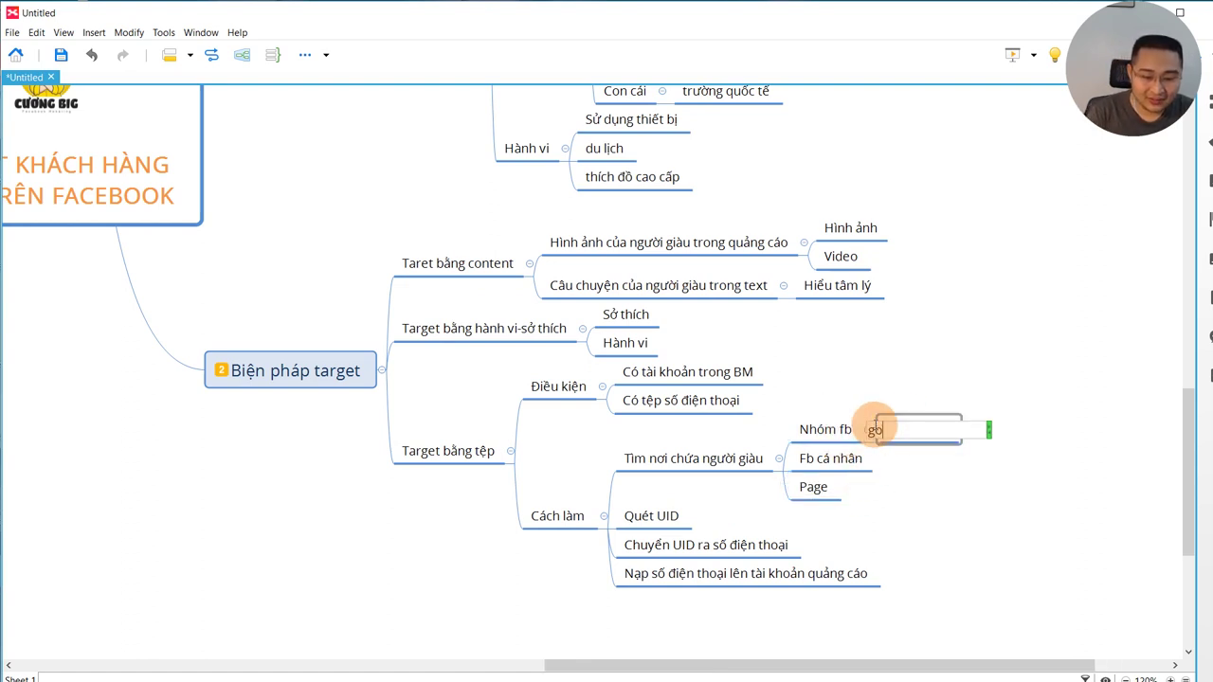
type("n")
key("Return")
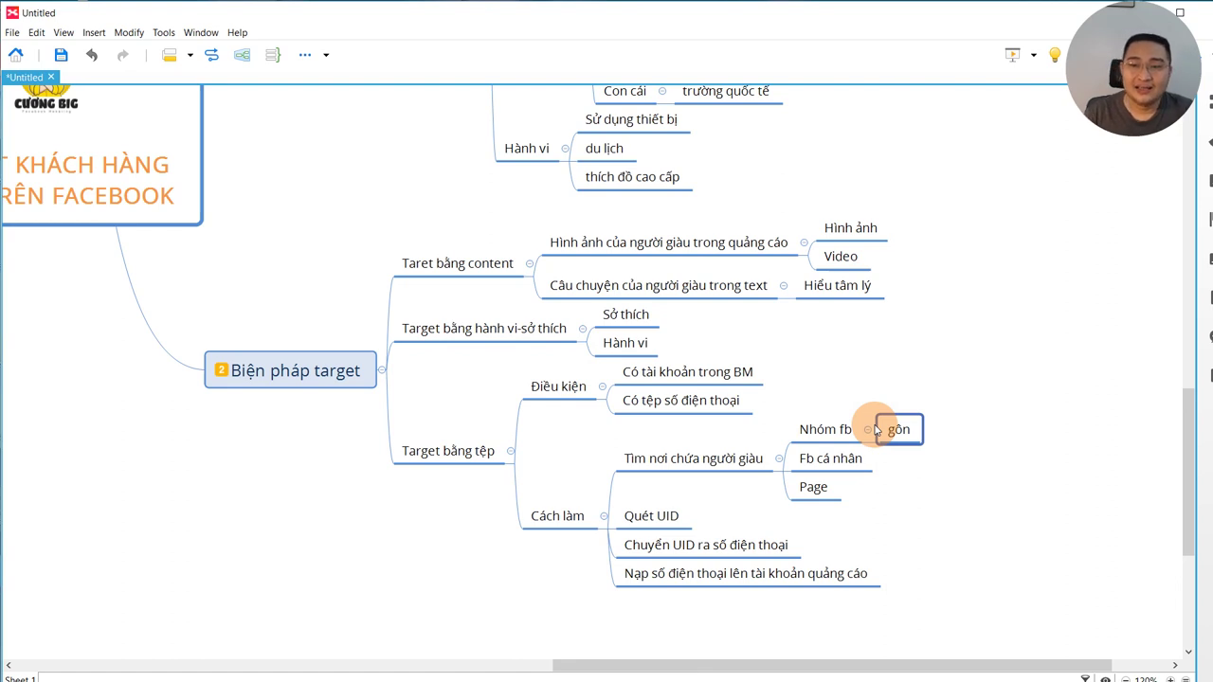
key("Return")
type("c")
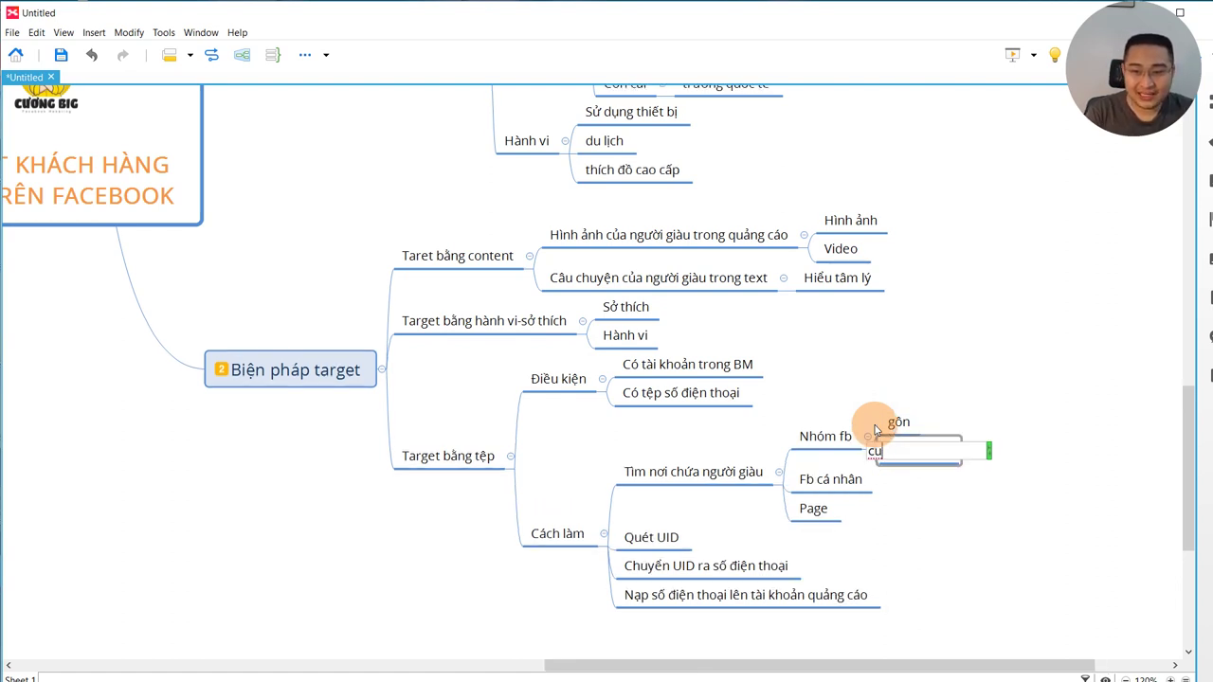
type("hưng cư ")
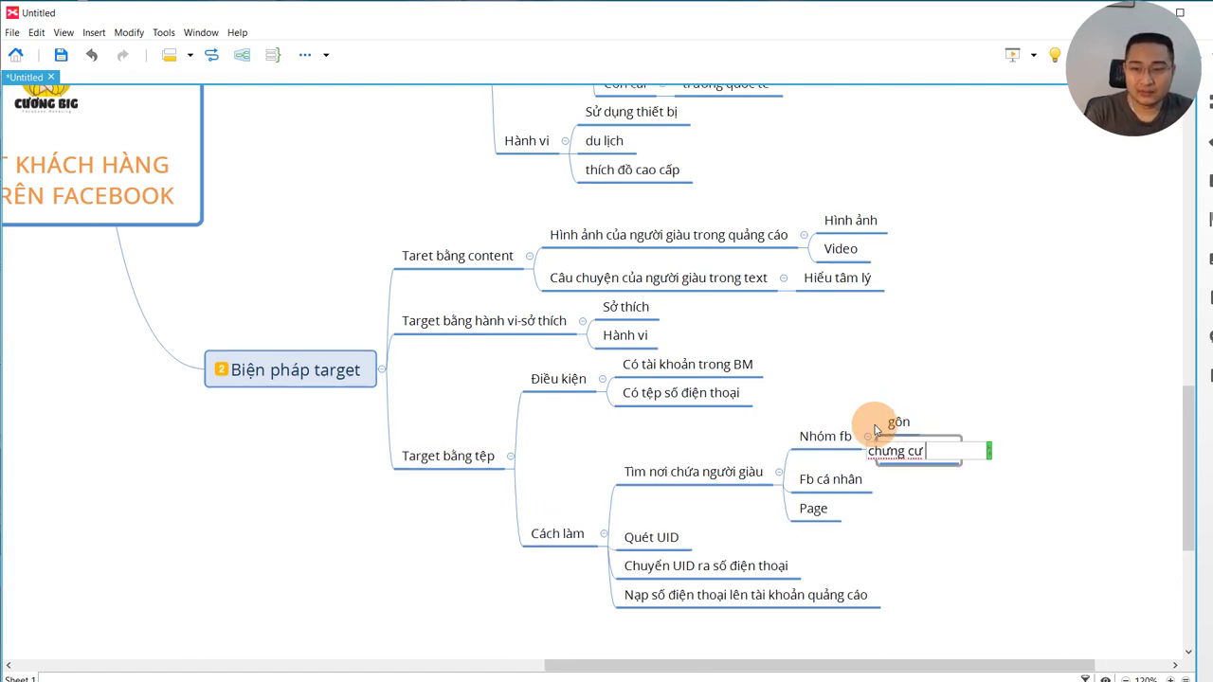
type("cao cấp")
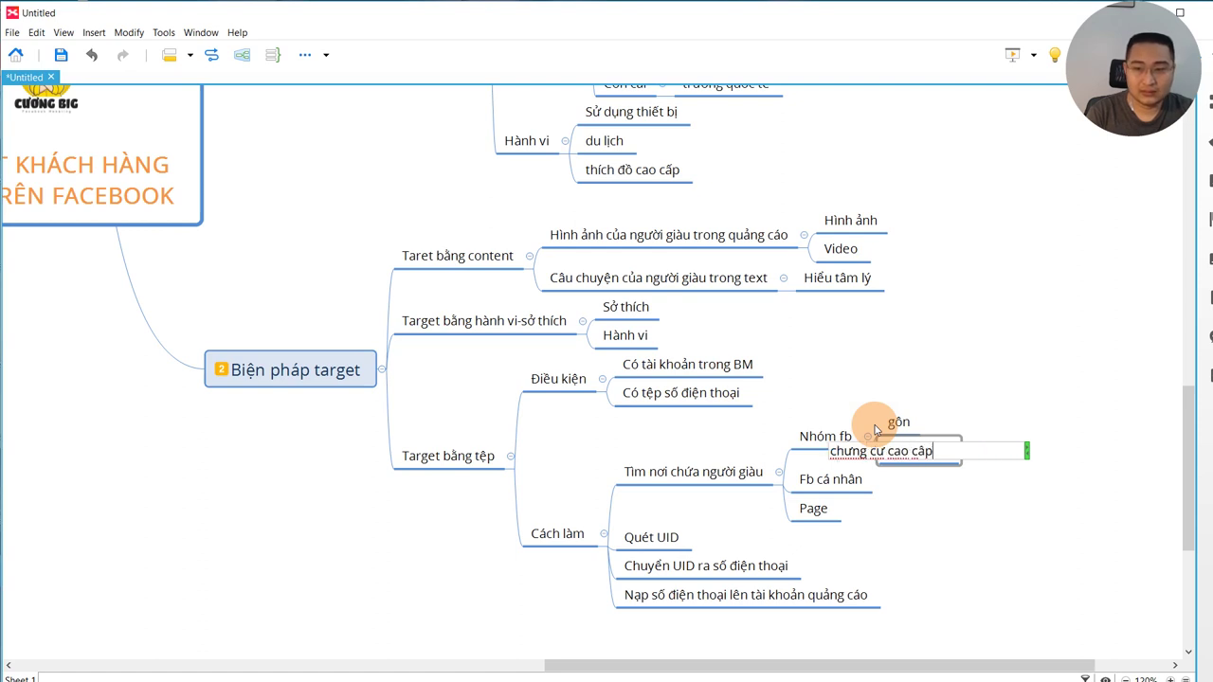
key("Return")
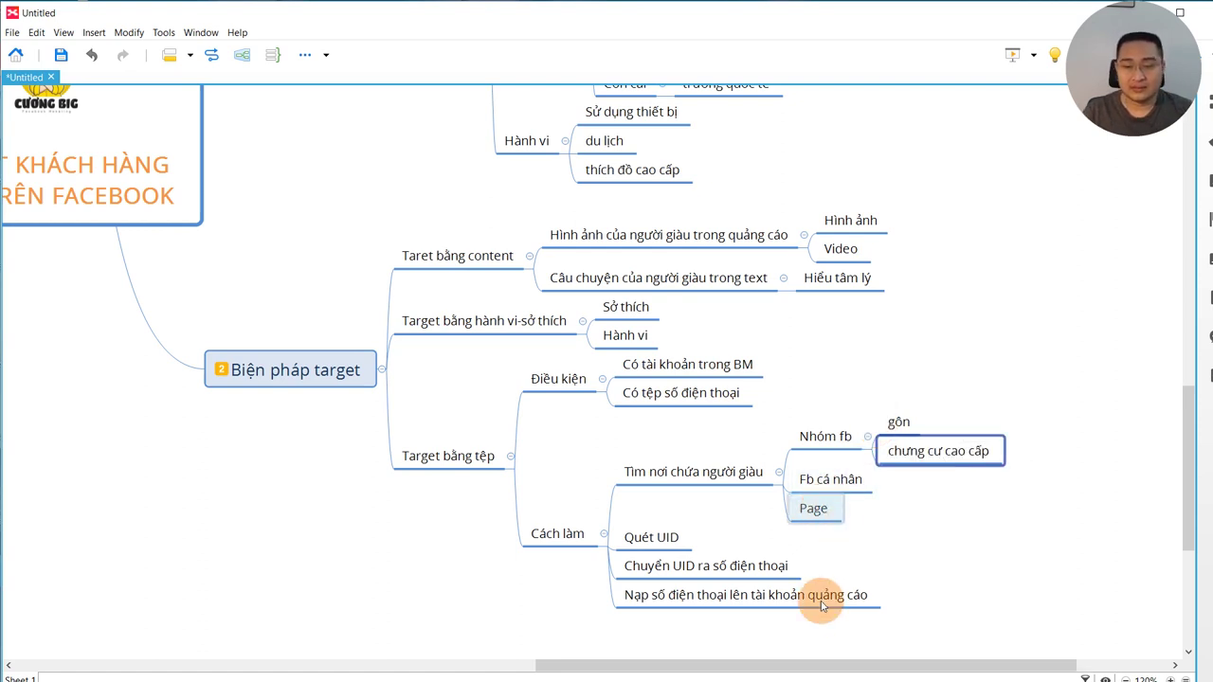
- Add "trường quốc tế" and "thể thao mạo hiểm" as further subtopics of "Nhóm fb", after "chưng cư cao cấp"
left_click_drag(804, 669, 832, 671)
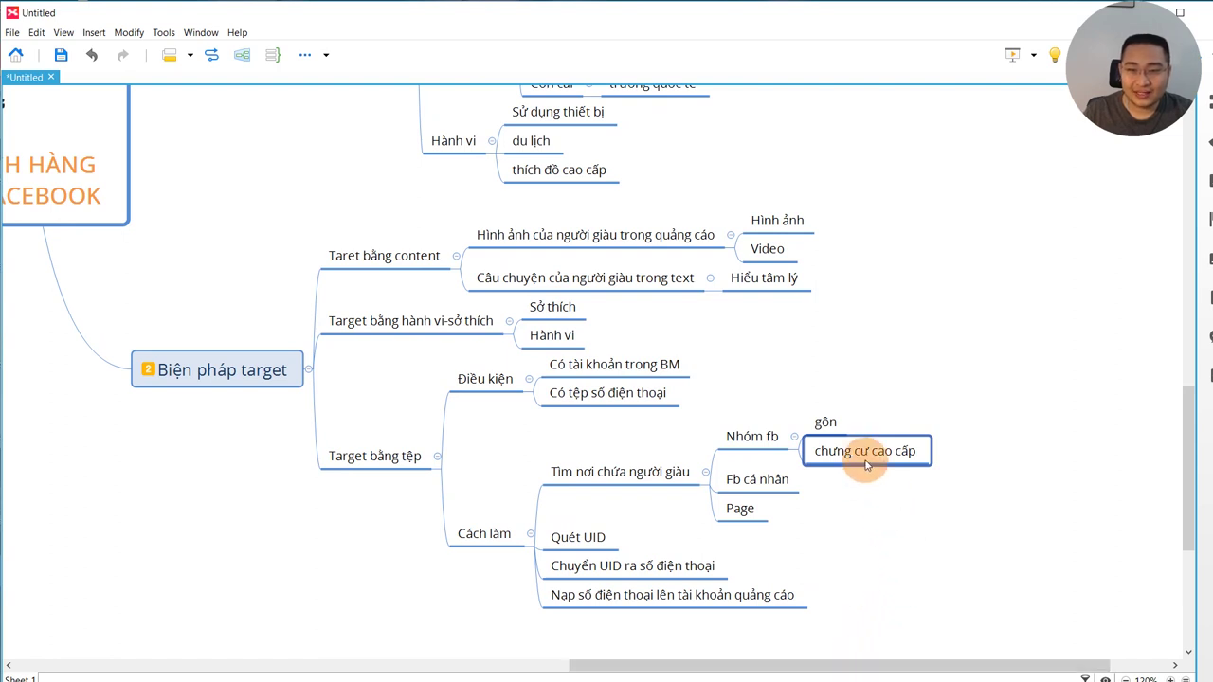
key("Return")
type("tr")
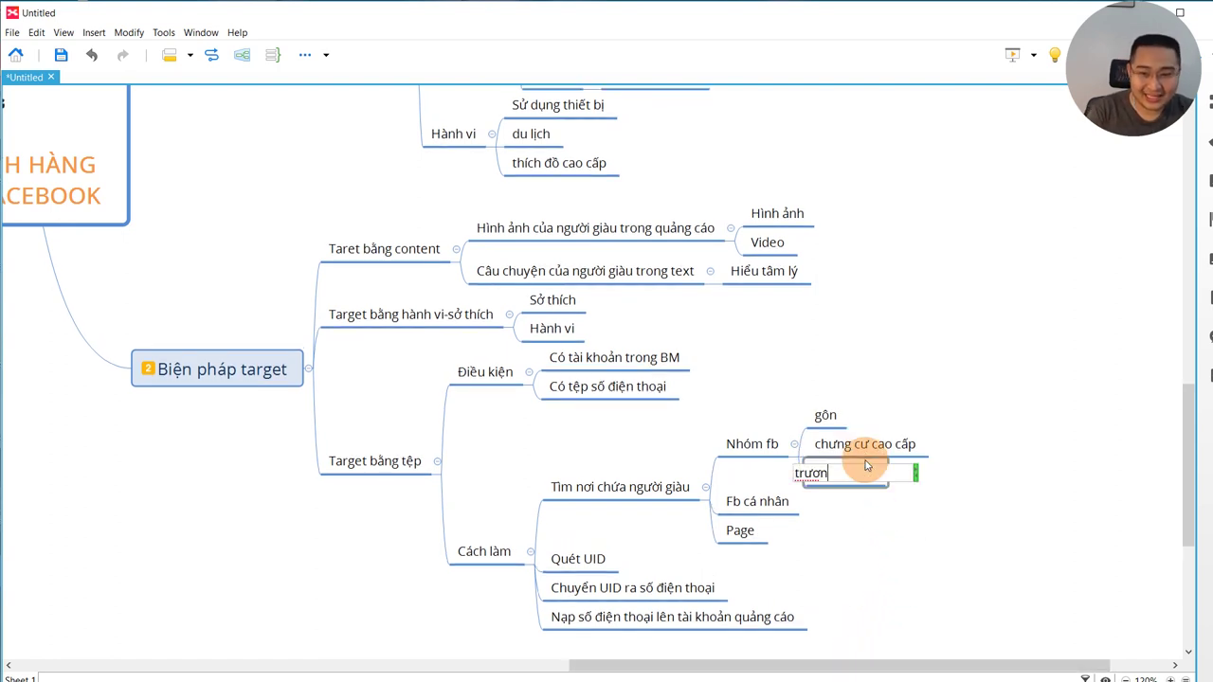
type("ường quốc te")
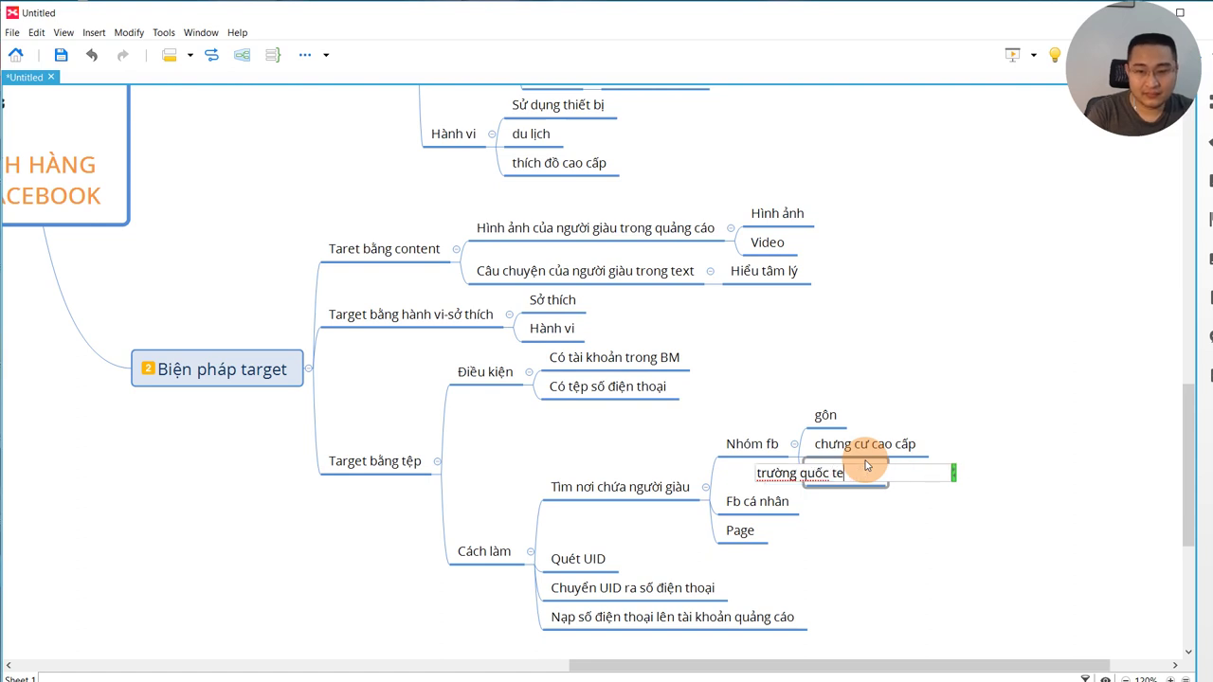
key("Return")
key("Return")
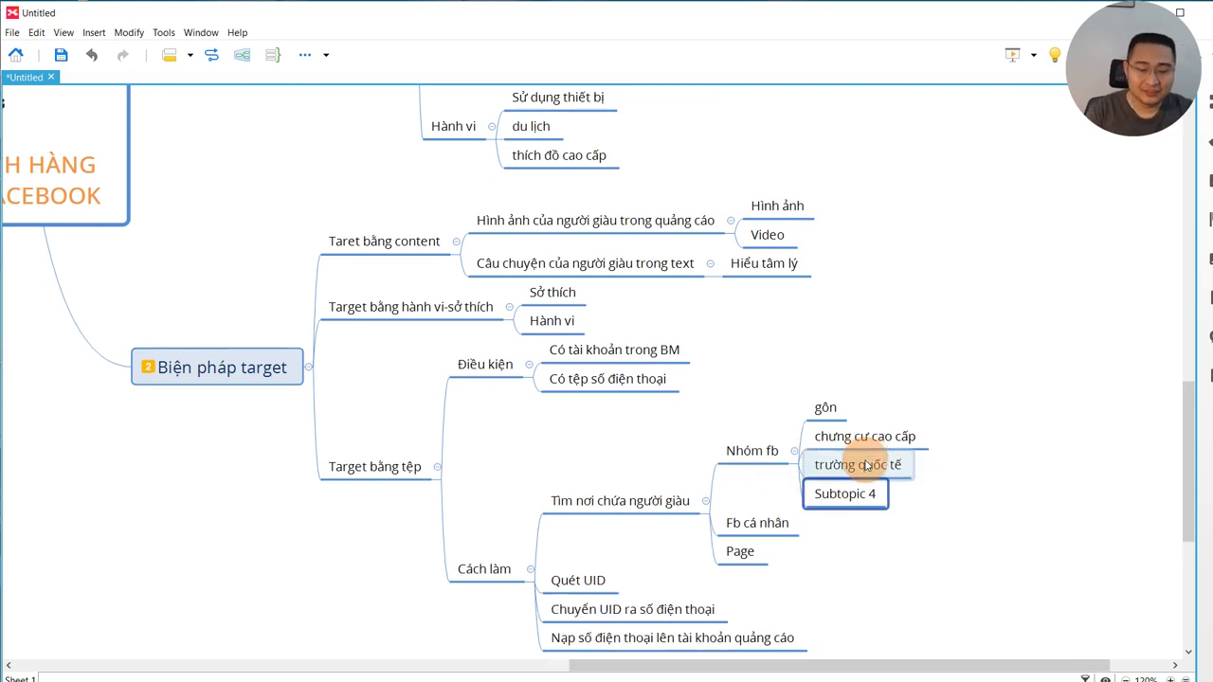
type("the")
type(" thao")
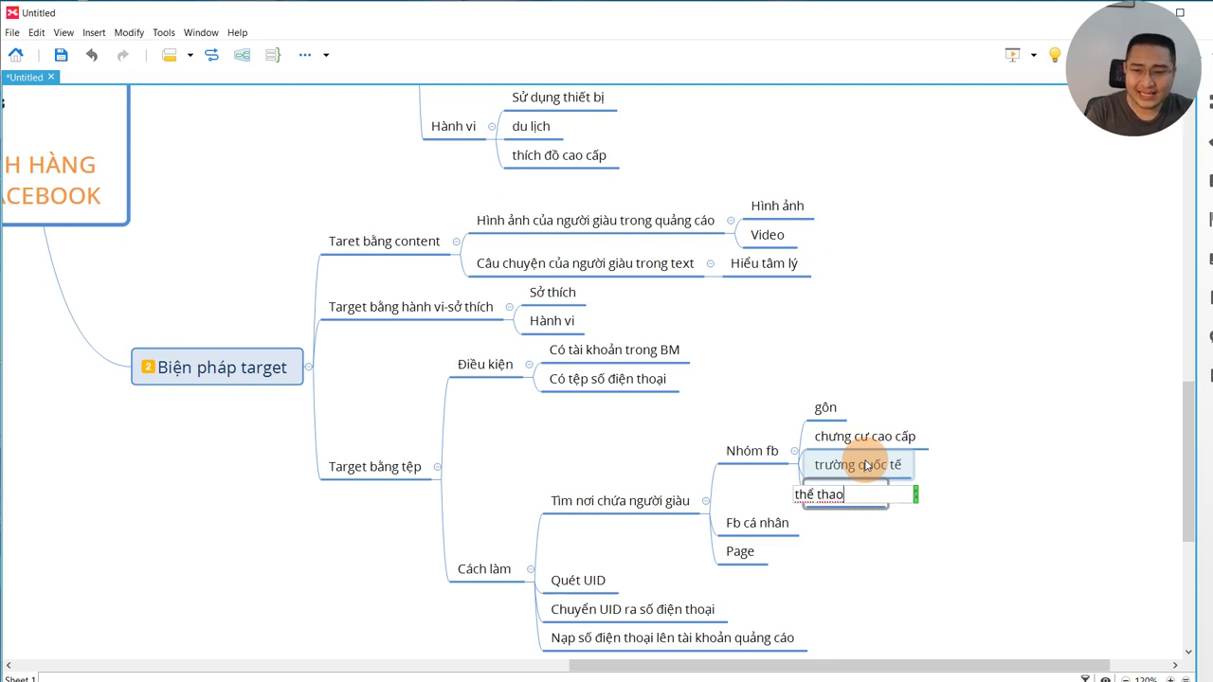
type(" mn")
key("BackSpace")
type("a")
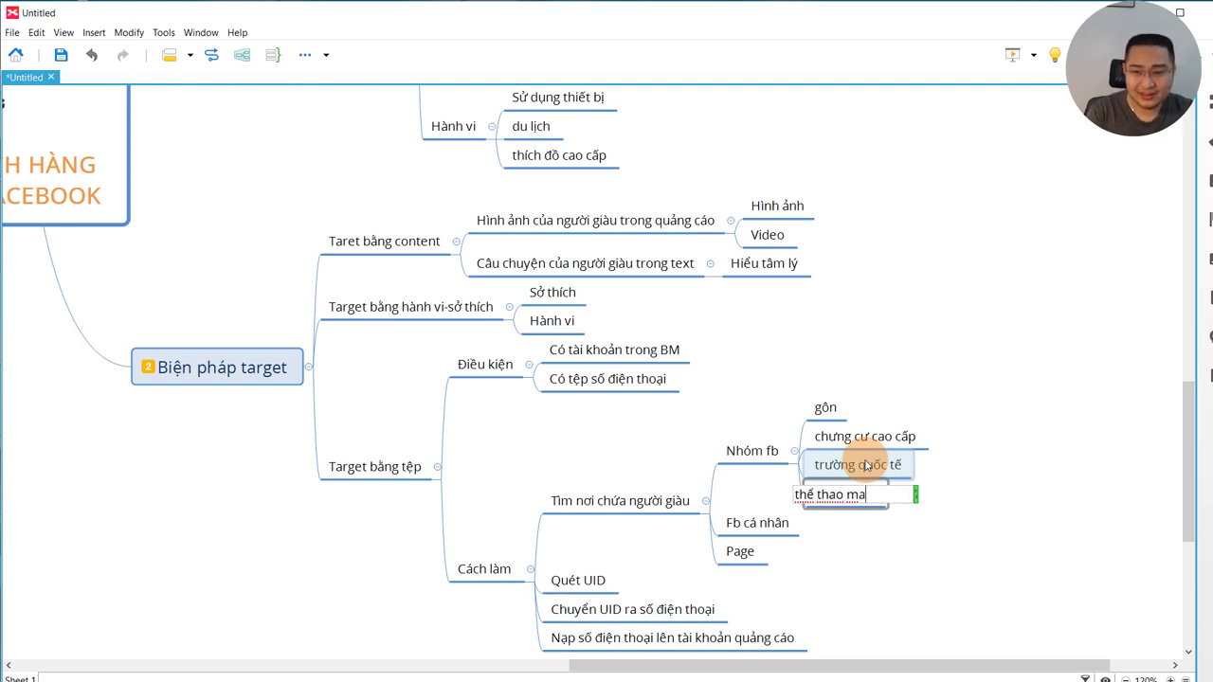
type("op h")
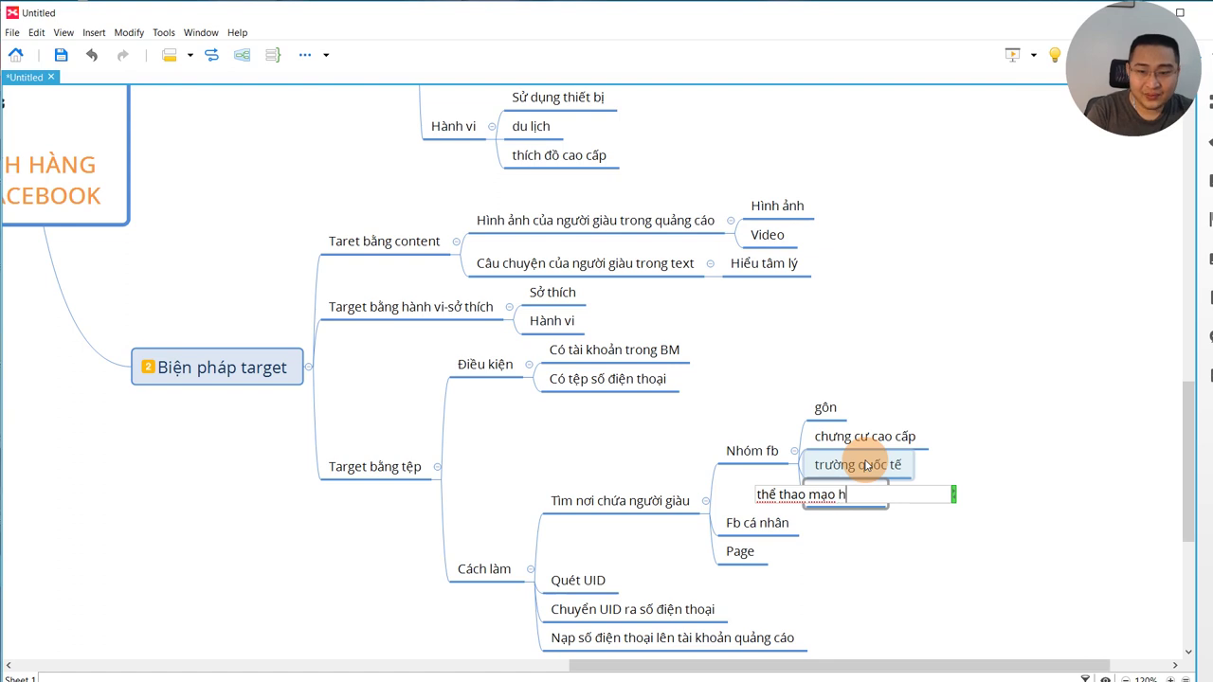
type("iểm")
key("Return")
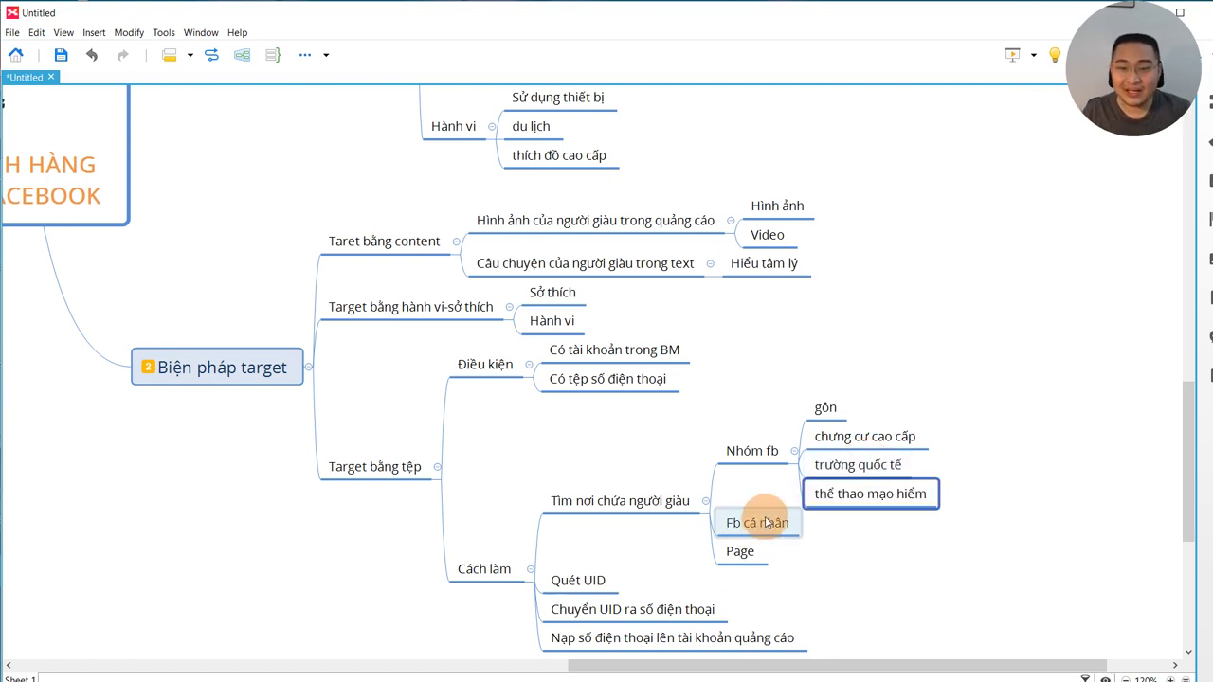
- Select the new group, profile and page subtopics together, followed by "Quét UID" and "Chuyển UID ra số điện thoại" in turn
left_click_drag(970, 388, 770, 552)
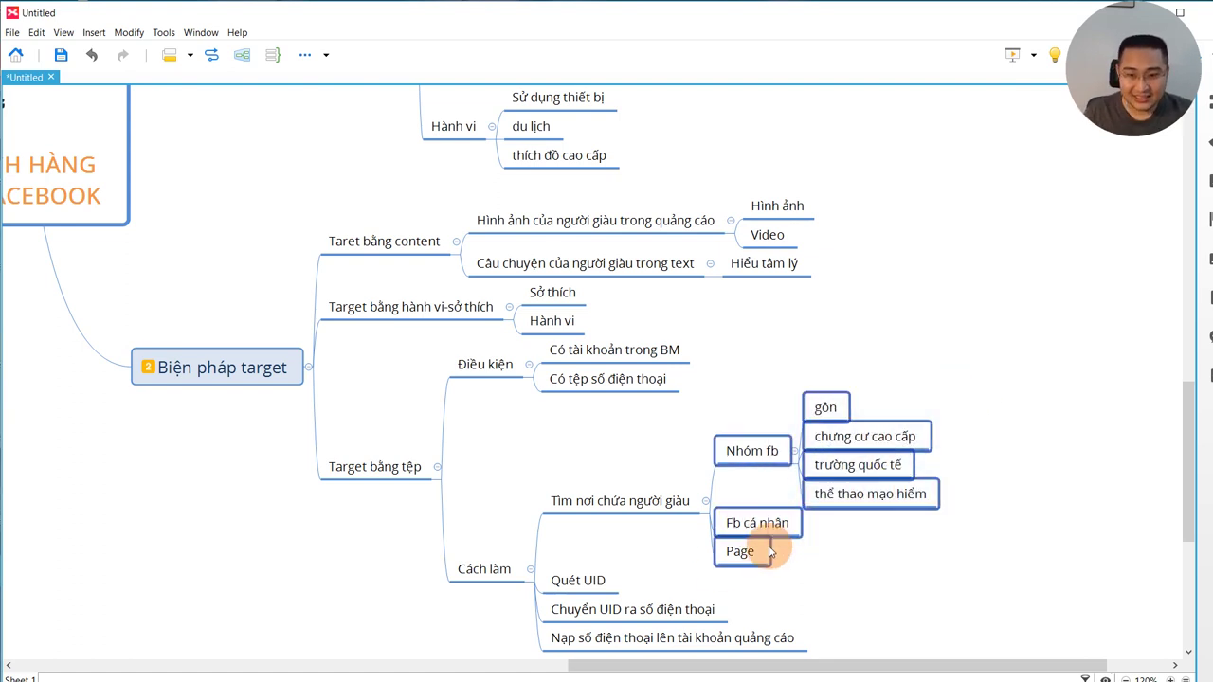
scroll(771, 552, "down", 1)
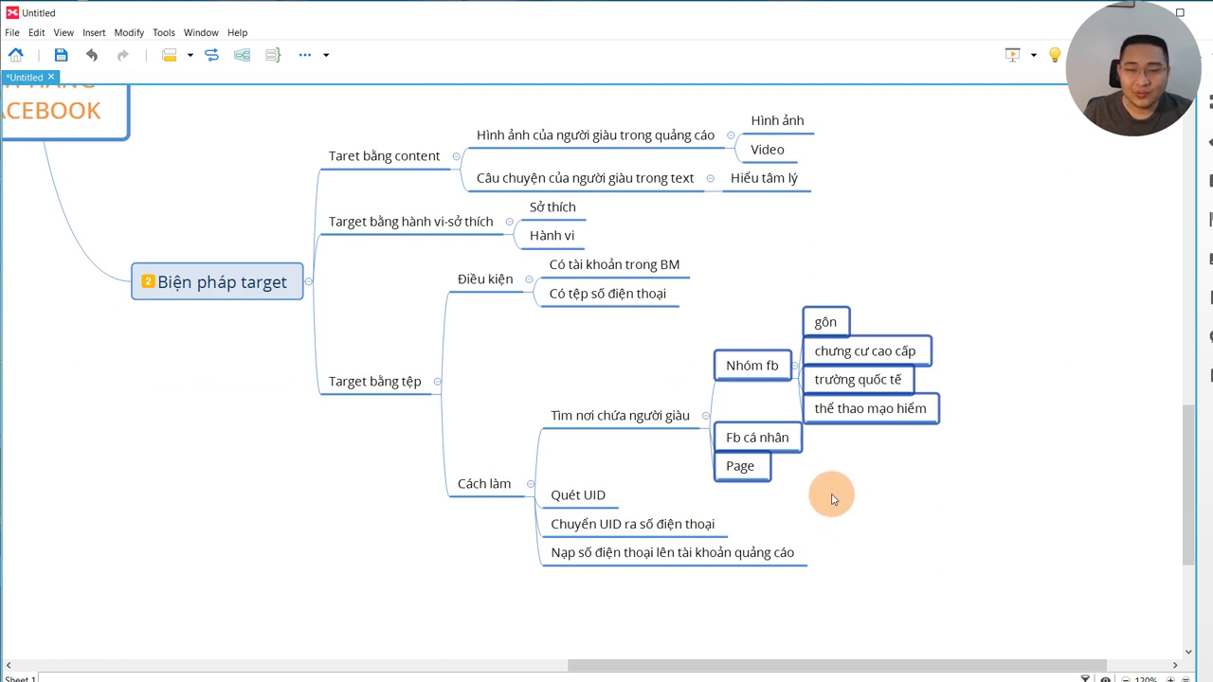
left_click(569, 503)
left_click_drag(709, 663, 669, 663)
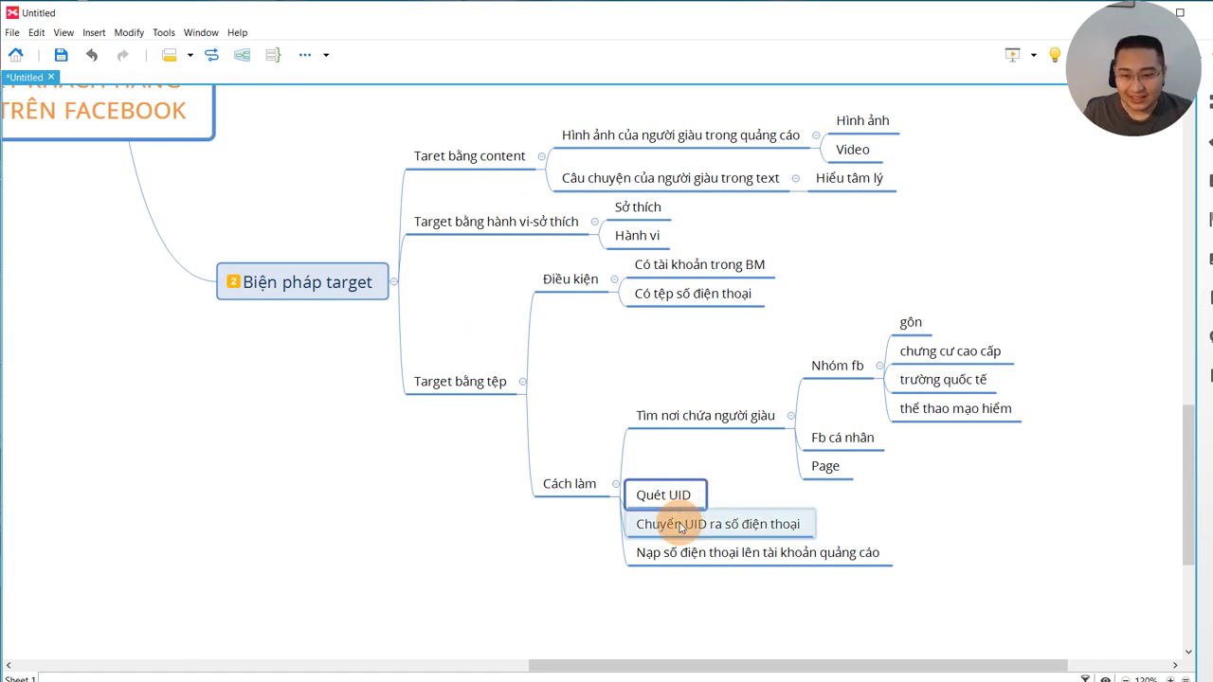
left_click(717, 532)
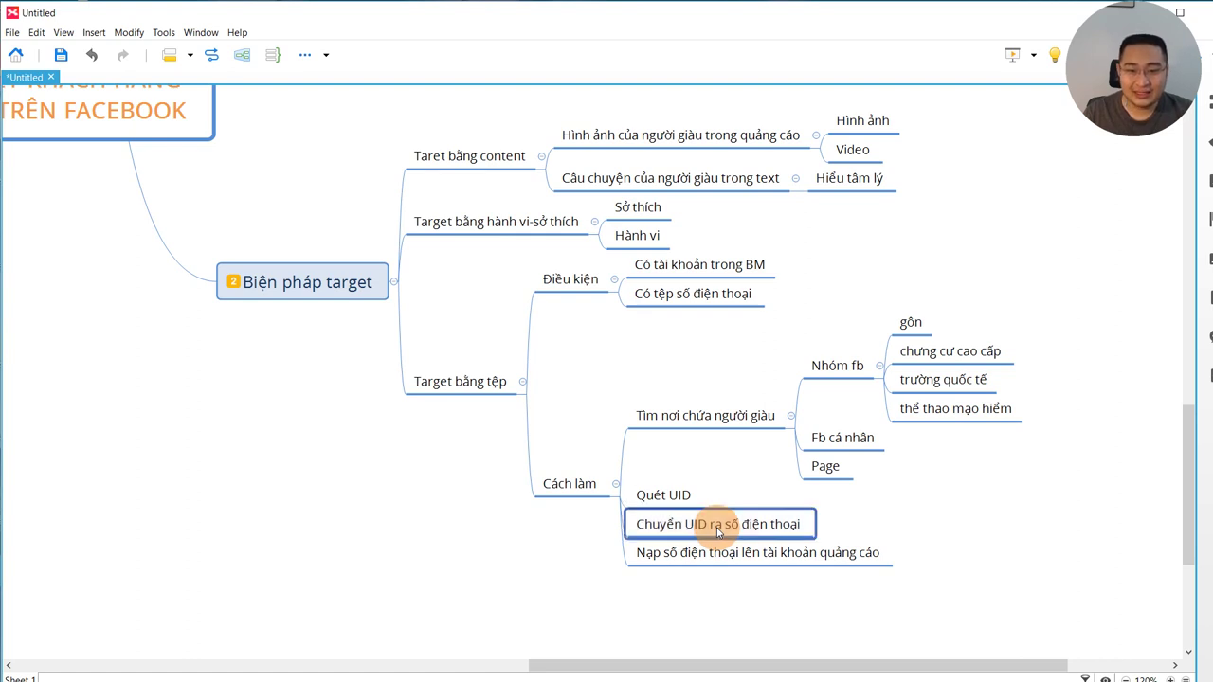
- Switch to Chrome and open chuyendoidata.com in a new tab, briefly returning to the XMind mind map while the site loads
left_click_drag(607, 19, 612, 42)
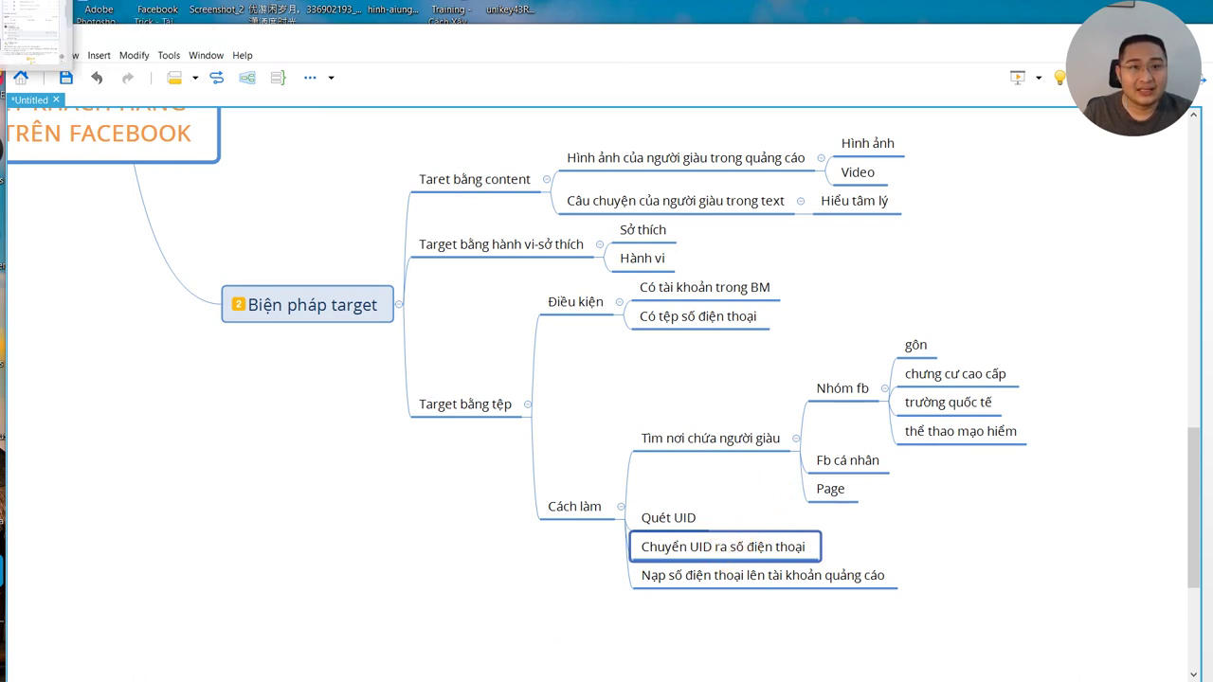
left_click(35, 33)
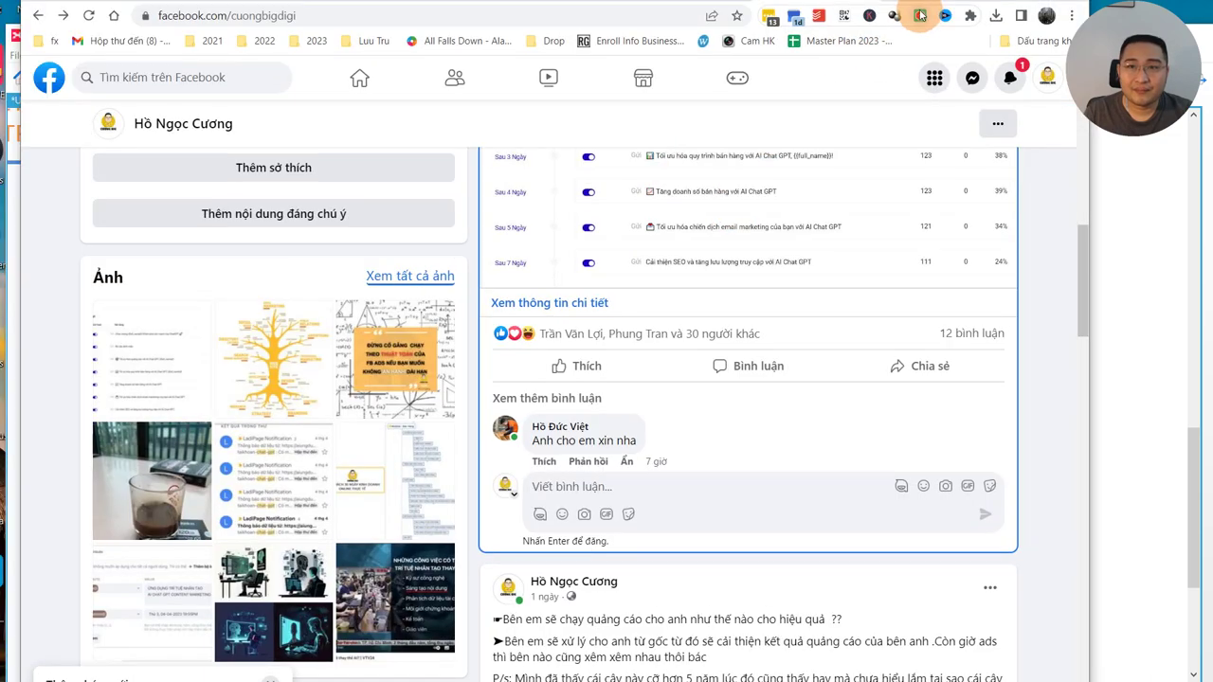
left_click(919, 15)
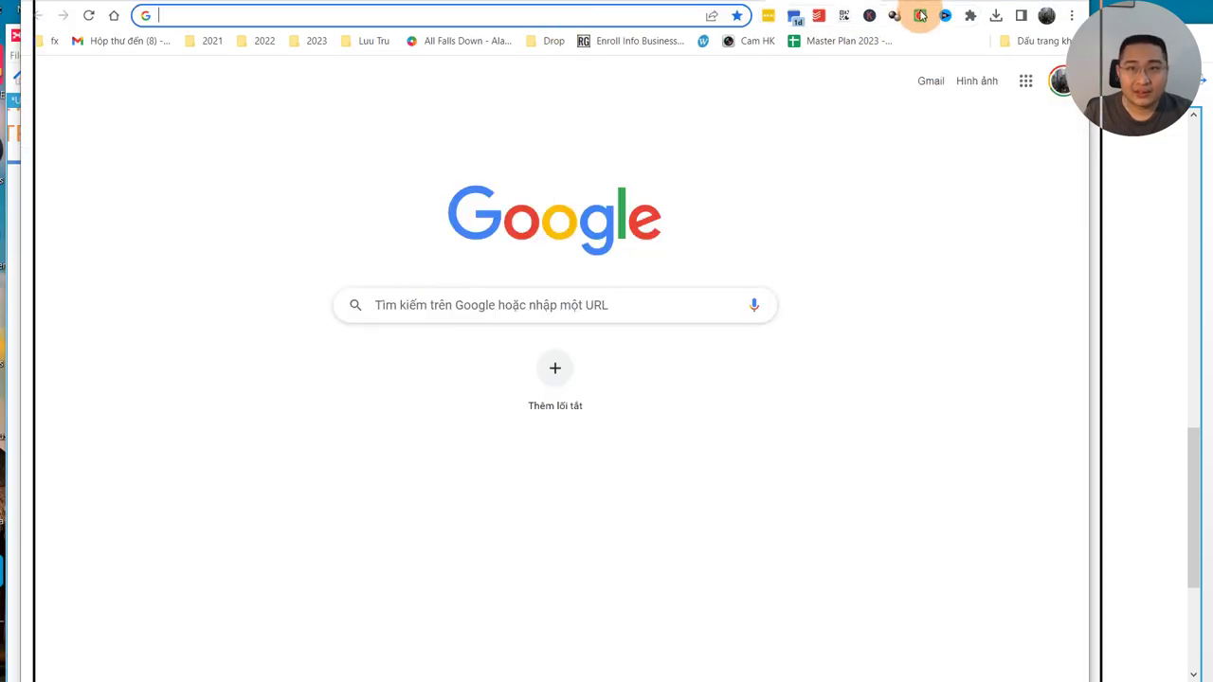
type("chuyen")
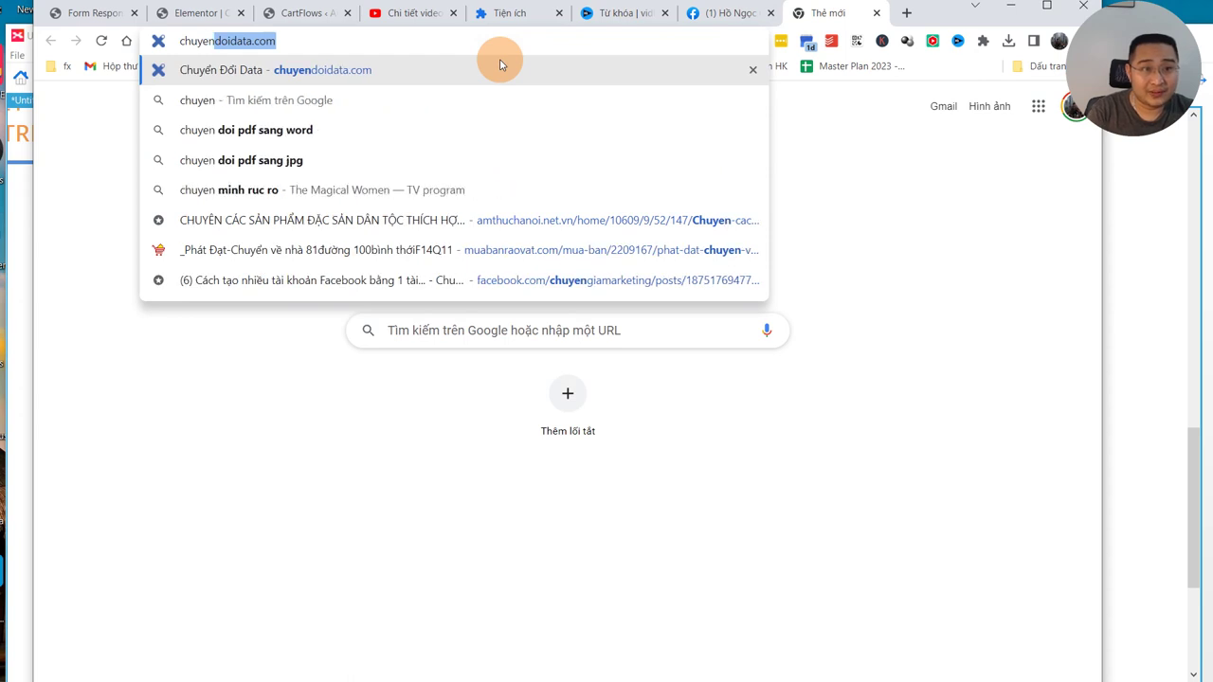
key("Return")
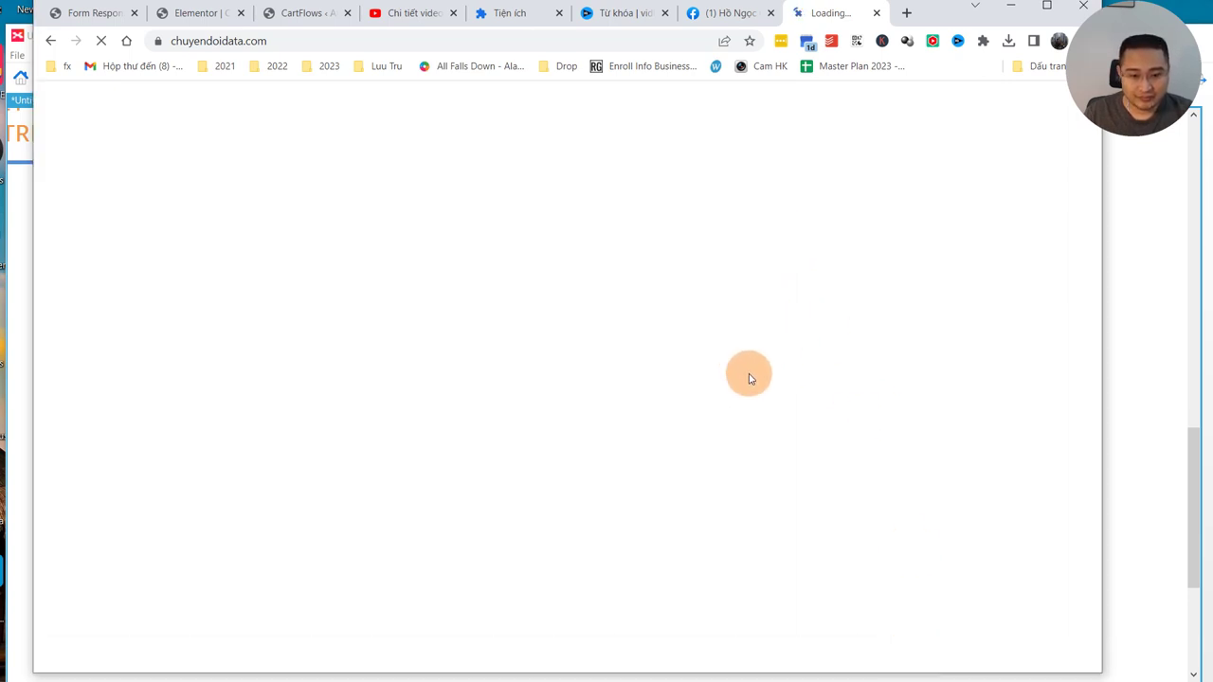
left_click(1140, 340)
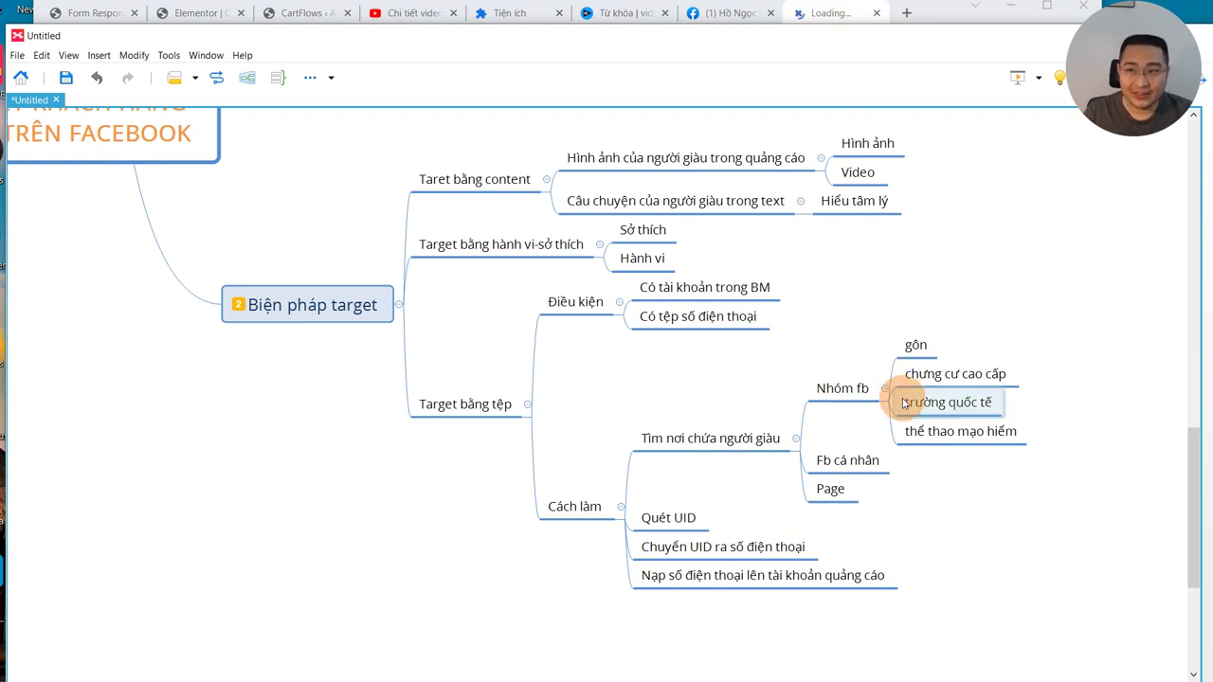
left_click(821, 14)
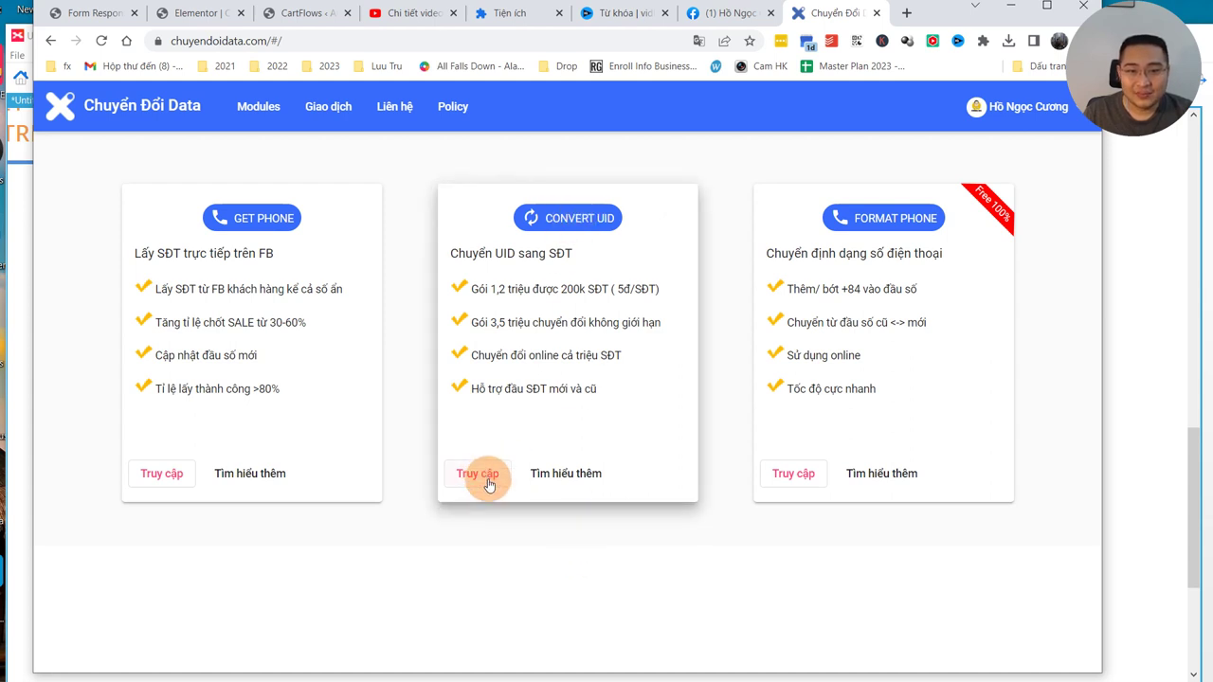
- Review the description of the CONVERT UID module and open its "Convert UID nhanh" page with the UID input box focused
left_click(579, 479)
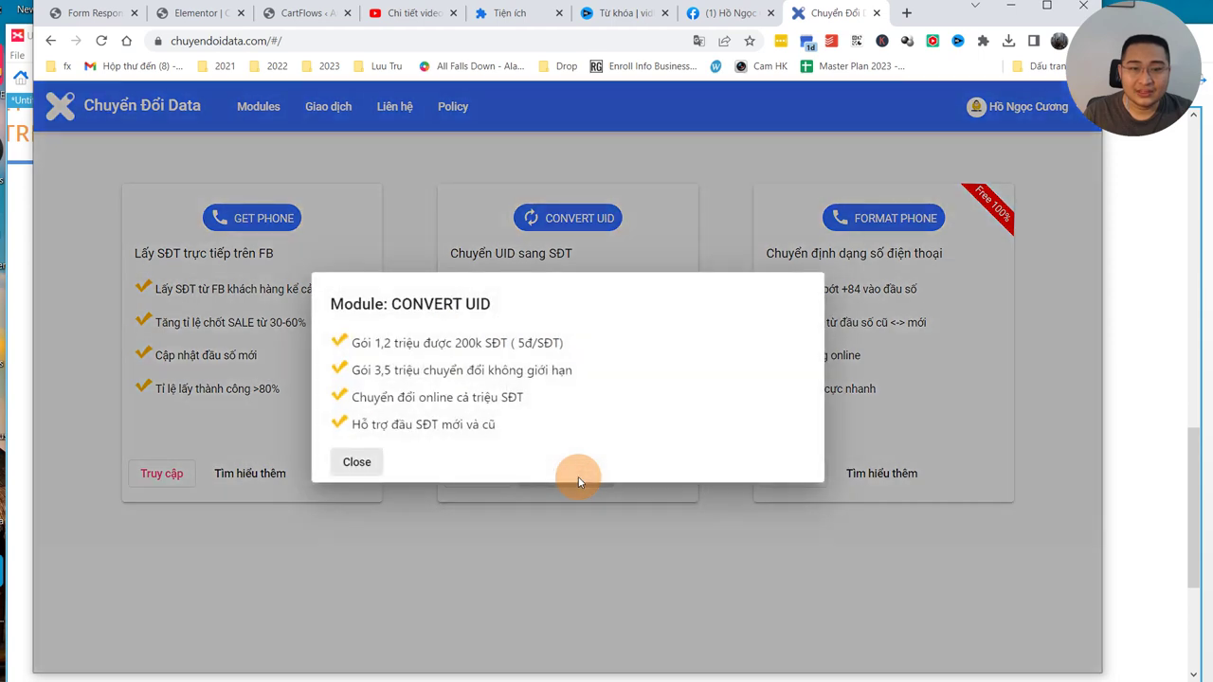
left_click(541, 567)
left_click(474, 470)
left_click(448, 326)
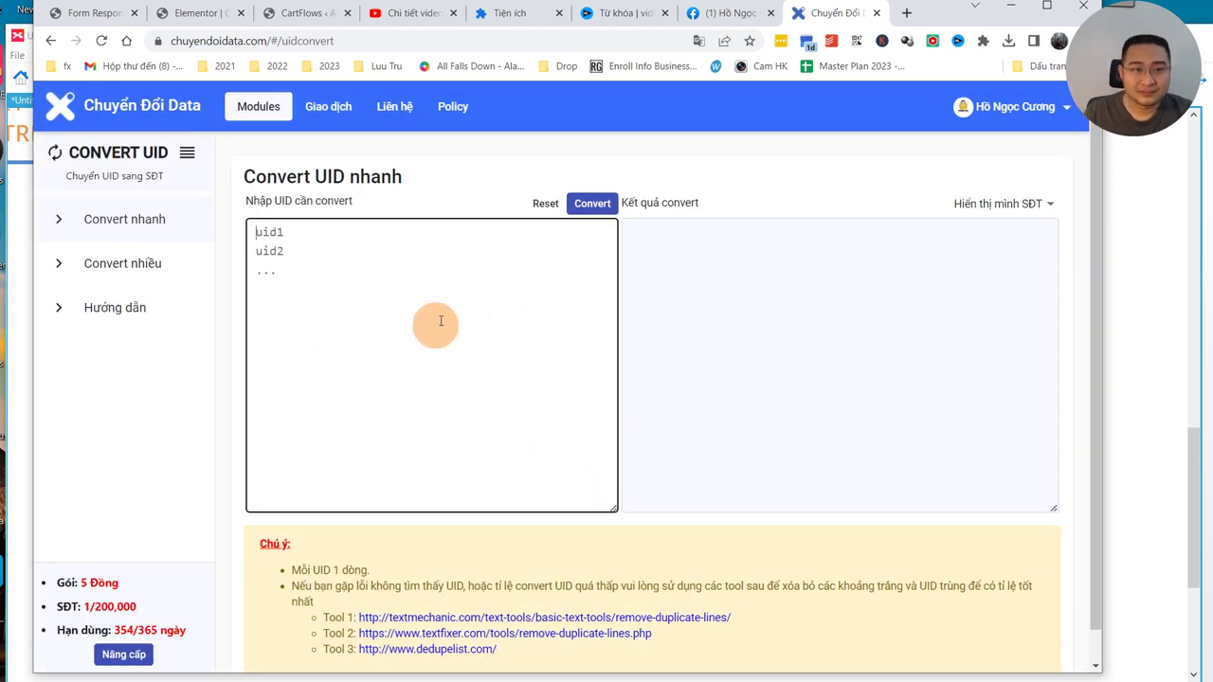
scroll(427, 341, "down", 1)
scroll(442, 420, "up", 1)
scroll(367, 404, "down", 1)
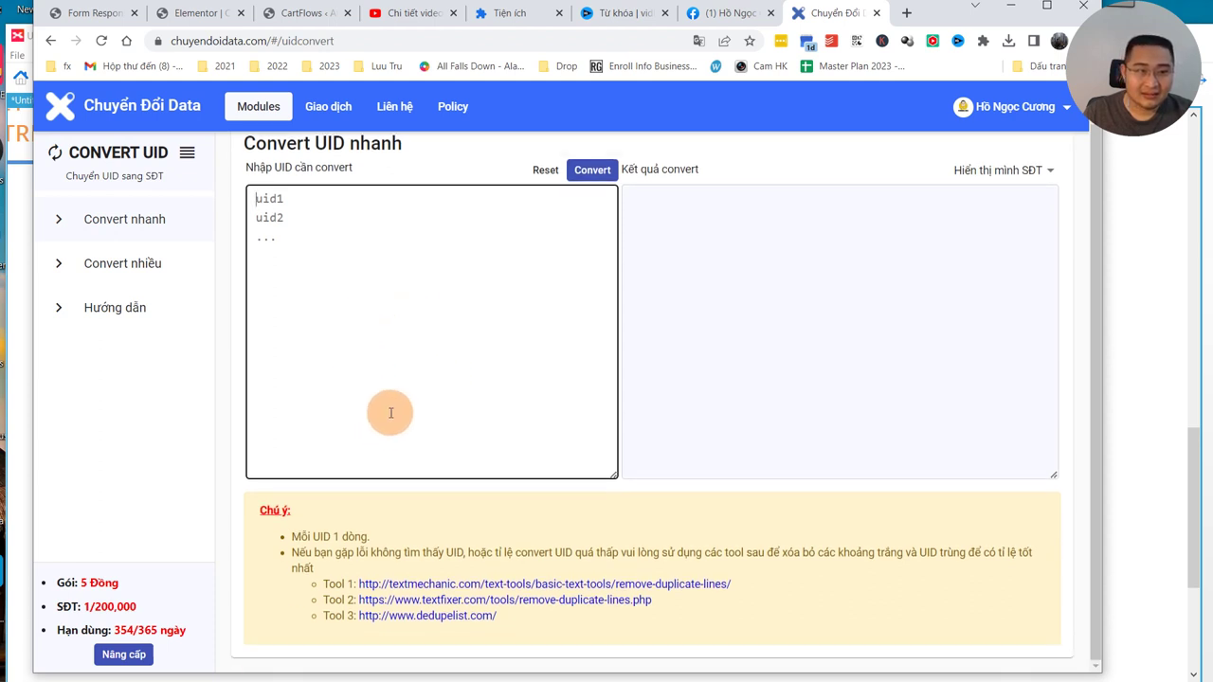
- Look through the "Hướng dẫn" and "Convert nhiều" pages of the CONVERT UID module and return to "Convert nhanh"
scroll(391, 412, "up", 1)
left_click(62, 308)
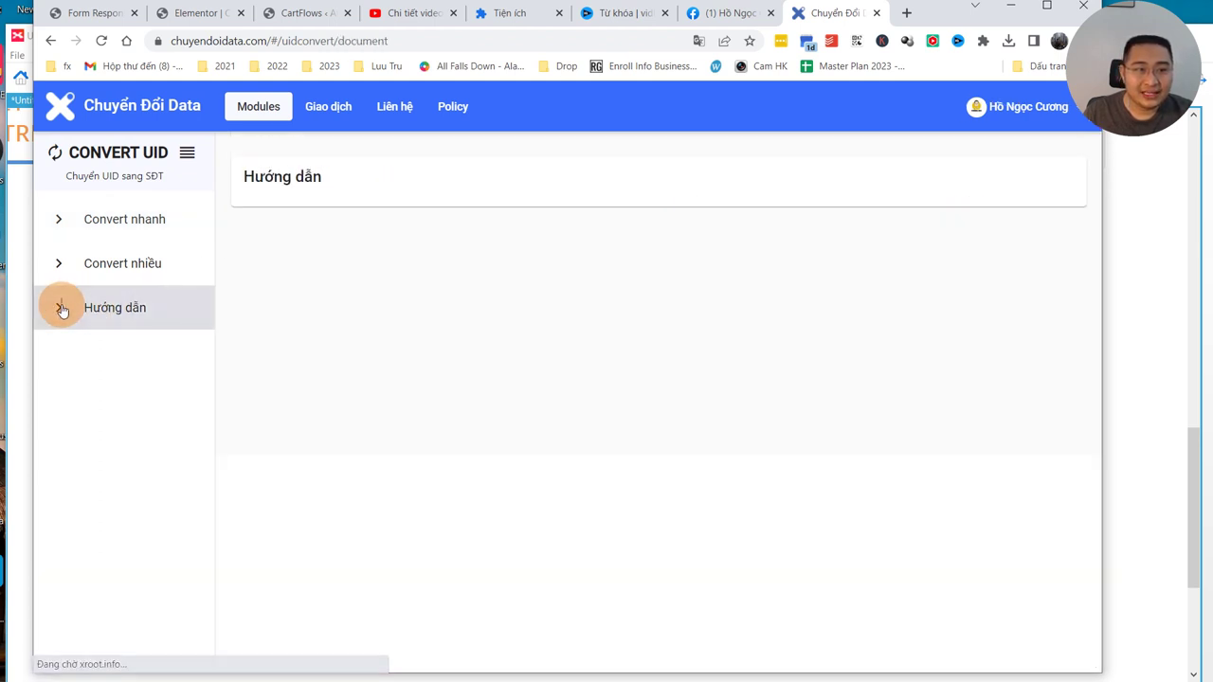
left_click(85, 217)
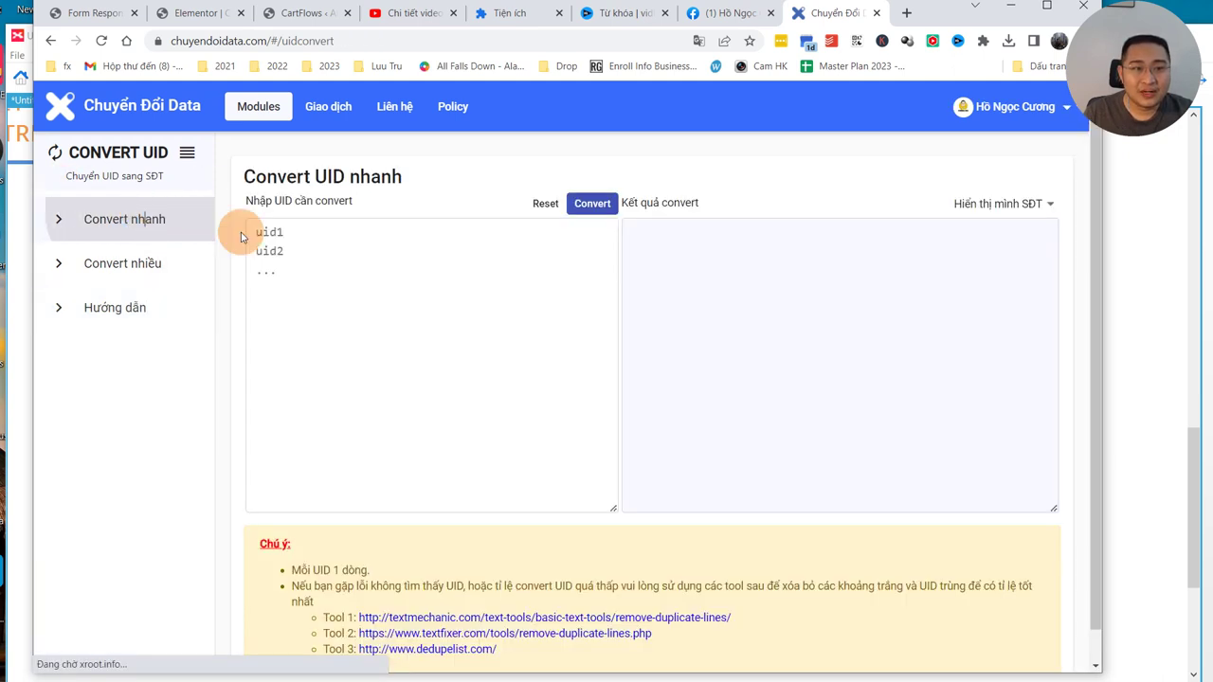
left_click(121, 262)
left_click(147, 218)
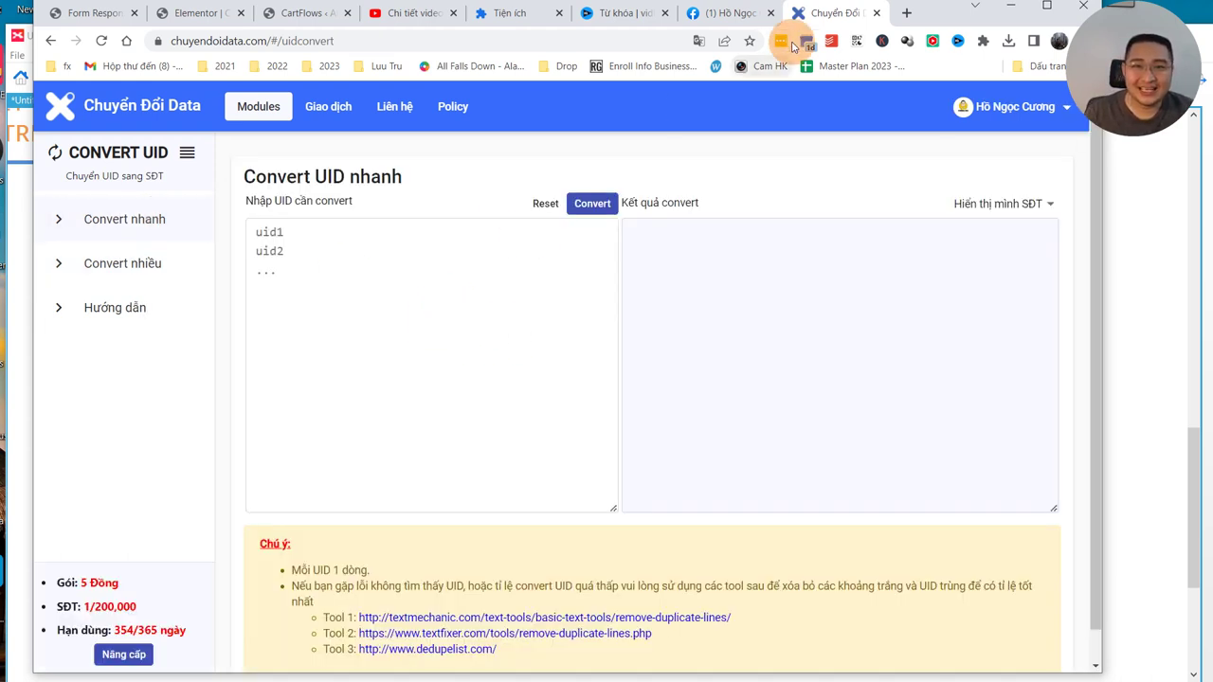
- Search Google for "finduid" in a new tab and open the FindUId.net site from the results
left_click(906, 12)
left_click(515, 41)
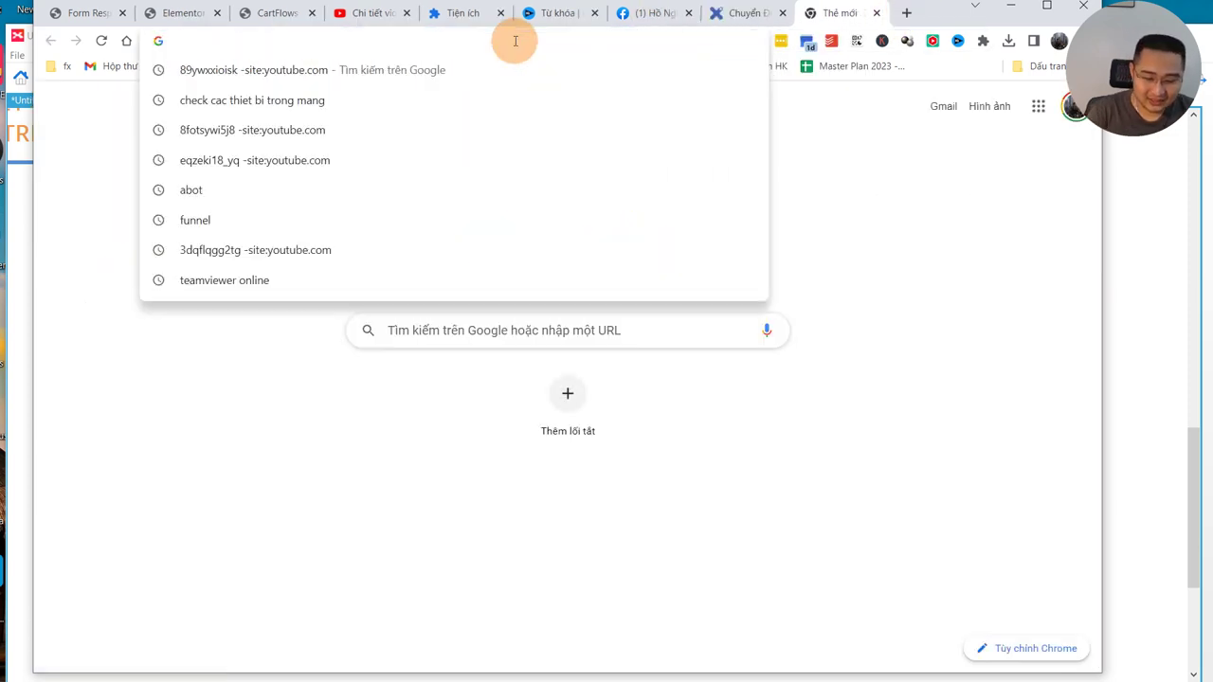
type("find")
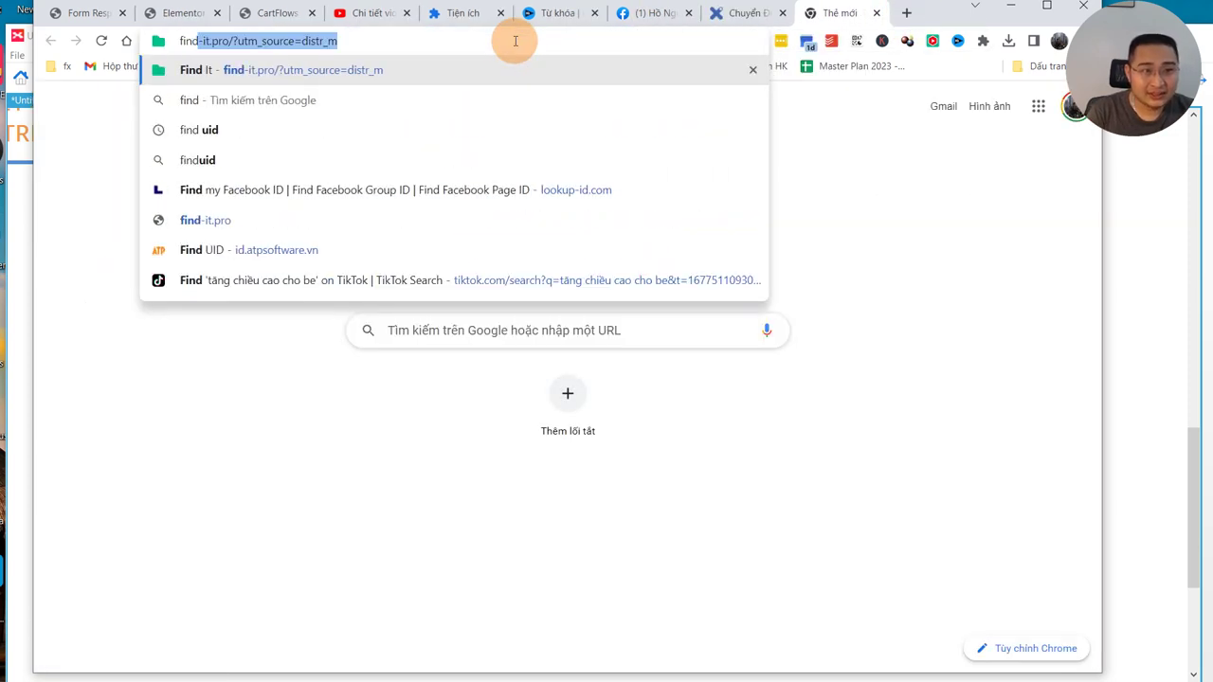
type("uid")
key("Return")
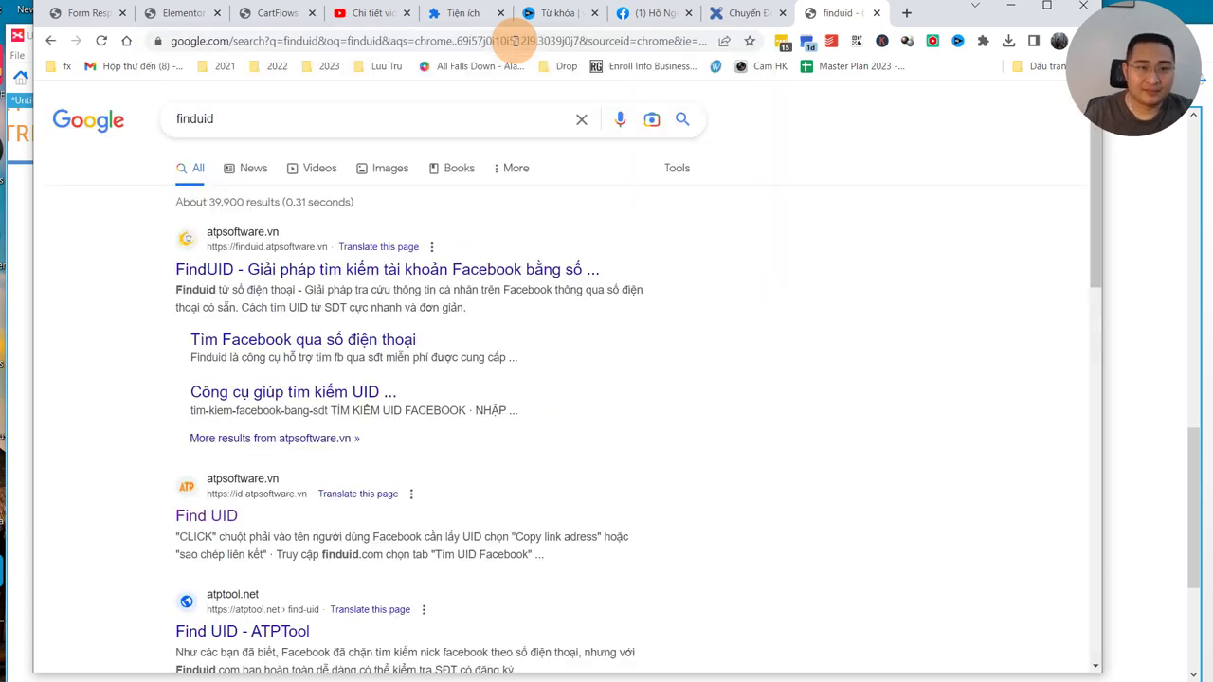
scroll(612, 401, "down", 1)
scroll(396, 449, "down", 2)
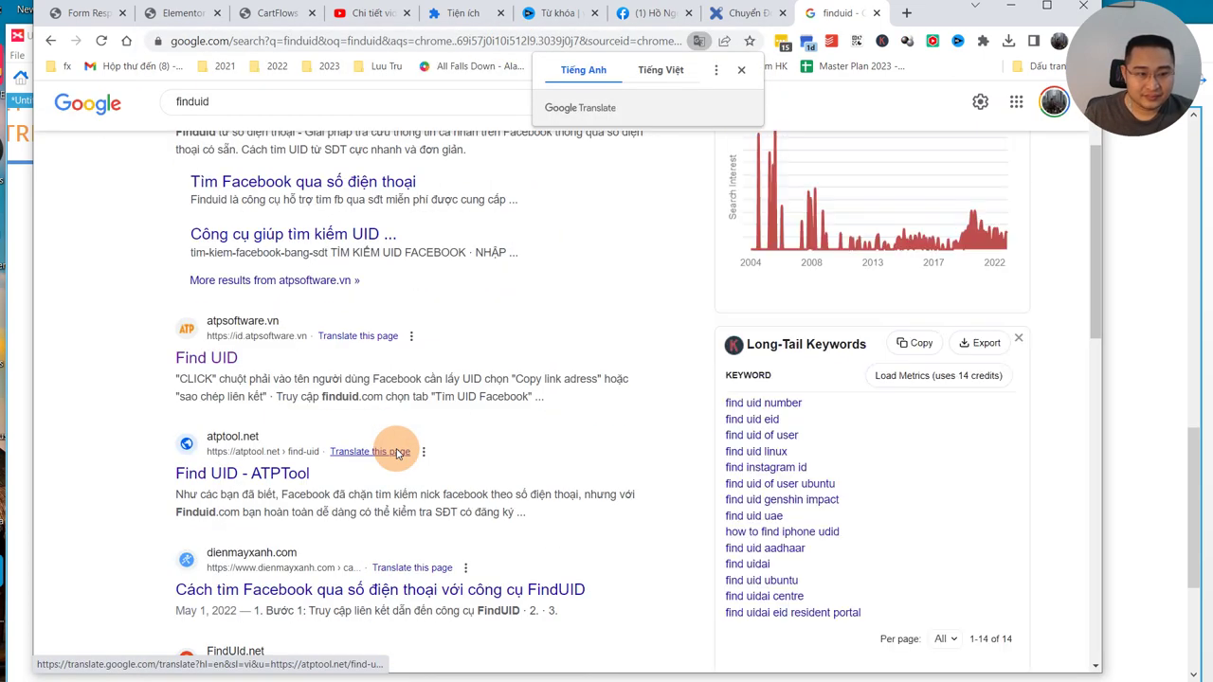
scroll(409, 450, "down", 2)
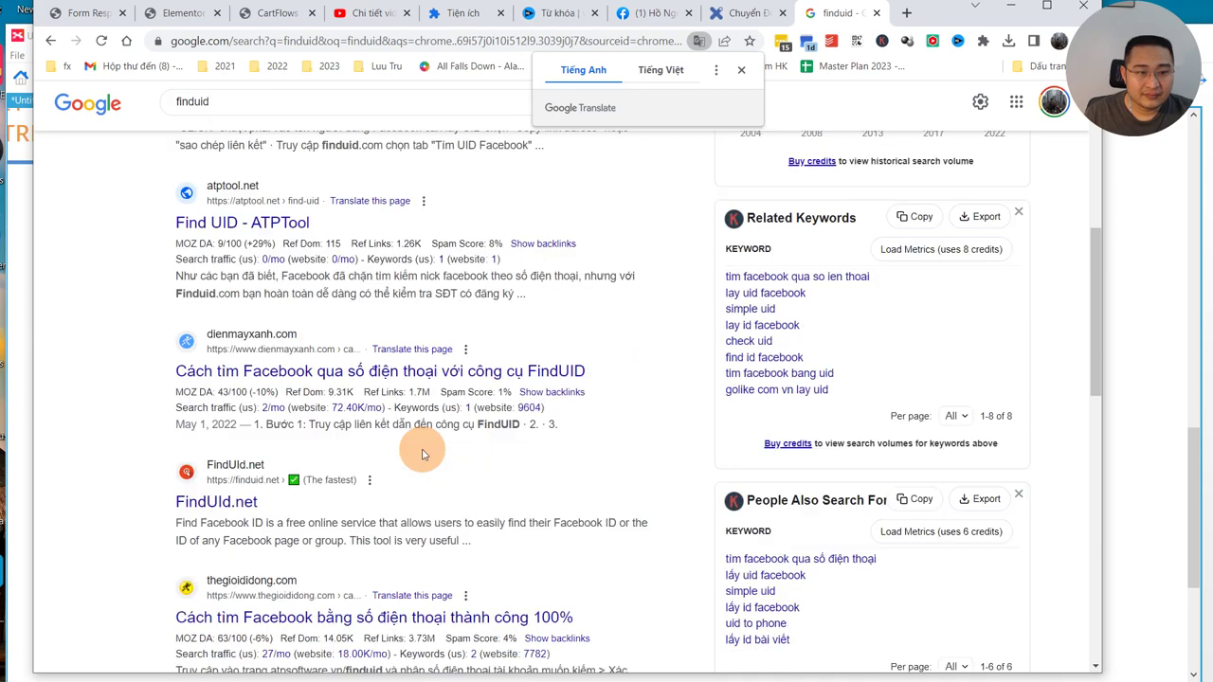
left_click(244, 502)
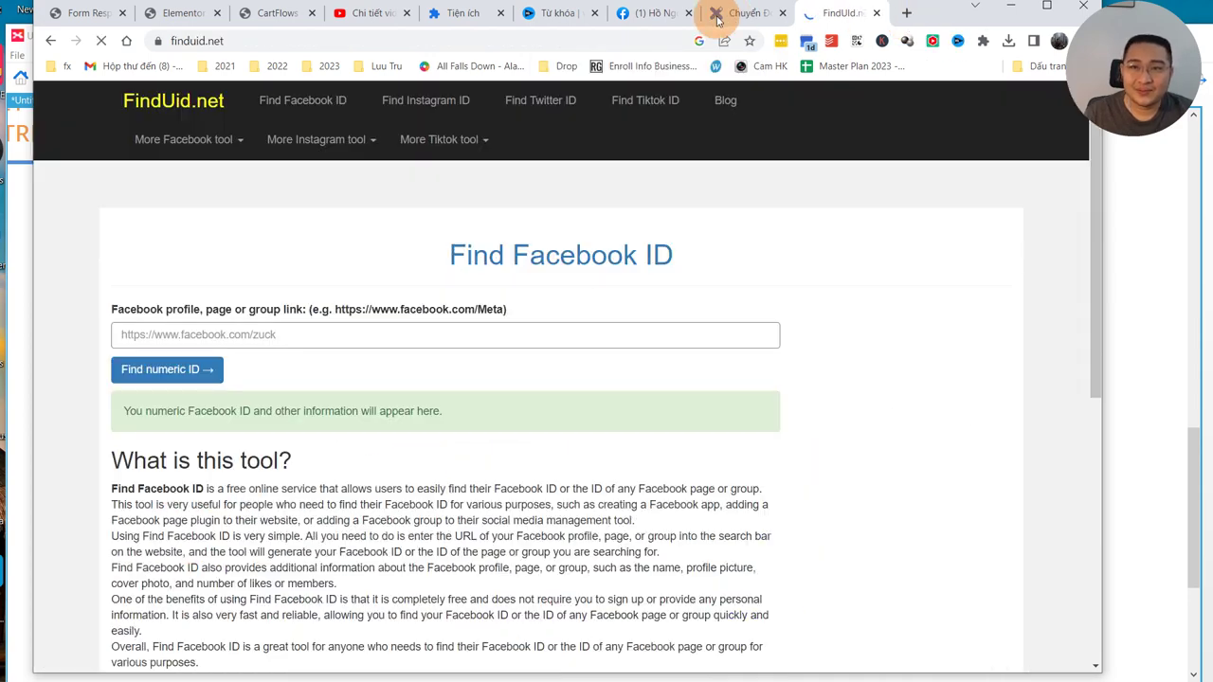
- On the open Facebook profile page, open the profile of a post's commenter and copy its link without the comment parameters
left_click(645, 19)
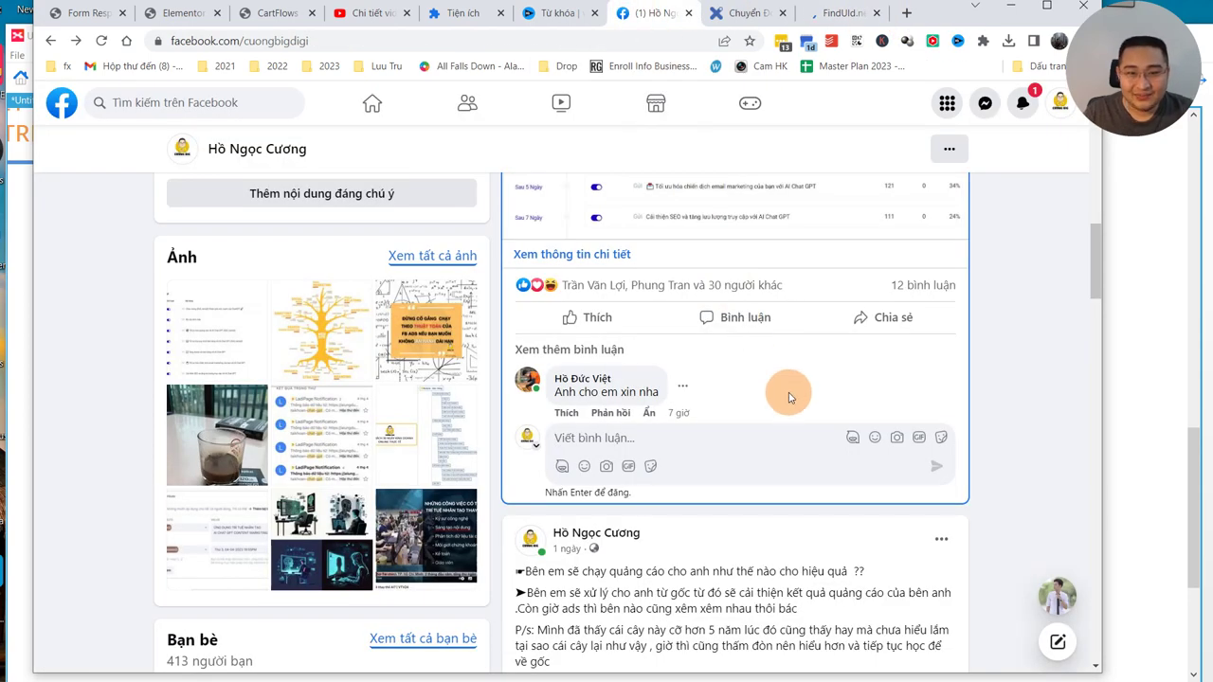
left_click(773, 408)
scroll(773, 408, "down", 8)
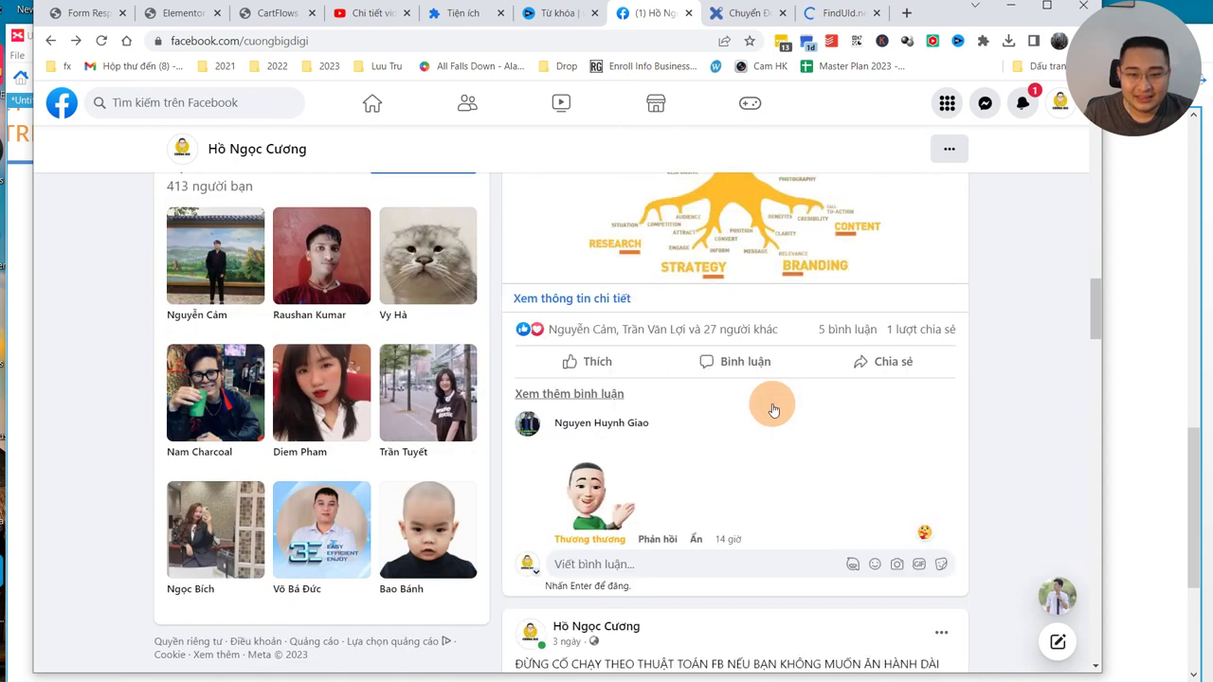
left_click(643, 422)
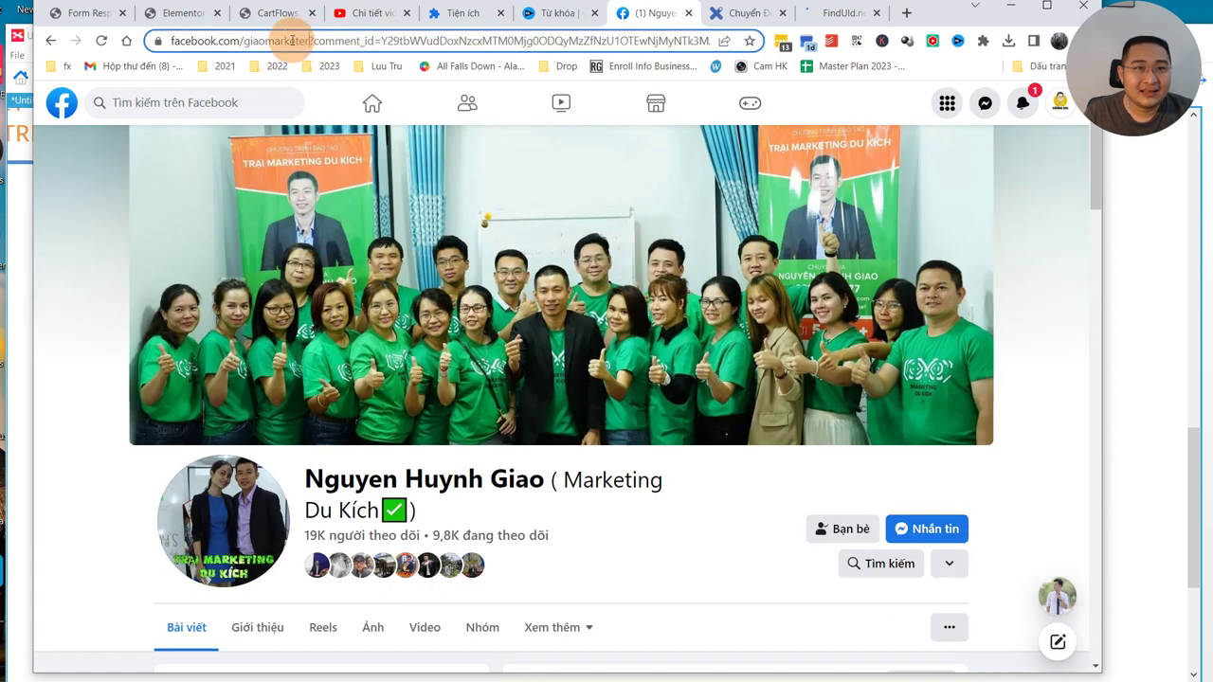
left_click(284, 41)
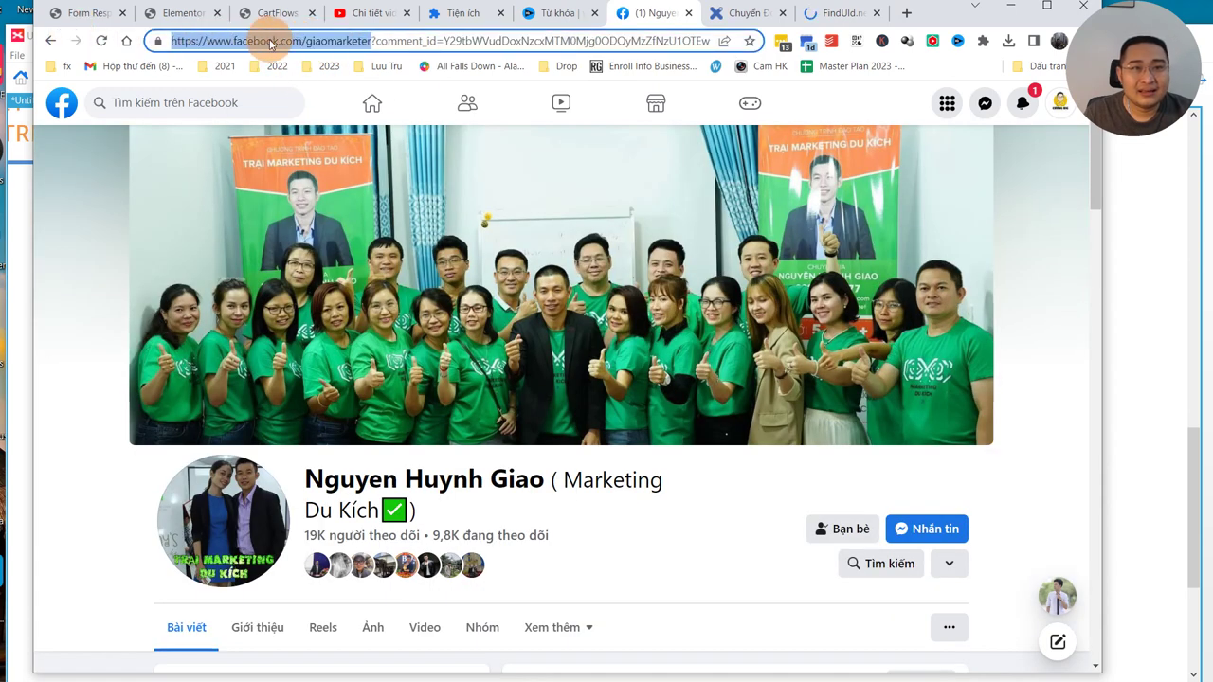
right_click(284, 42)
left_click(341, 154)
- Look up the numeric ID for the copied Facebook profile link on FindUId.net and copy the ID
left_click(839, 12)
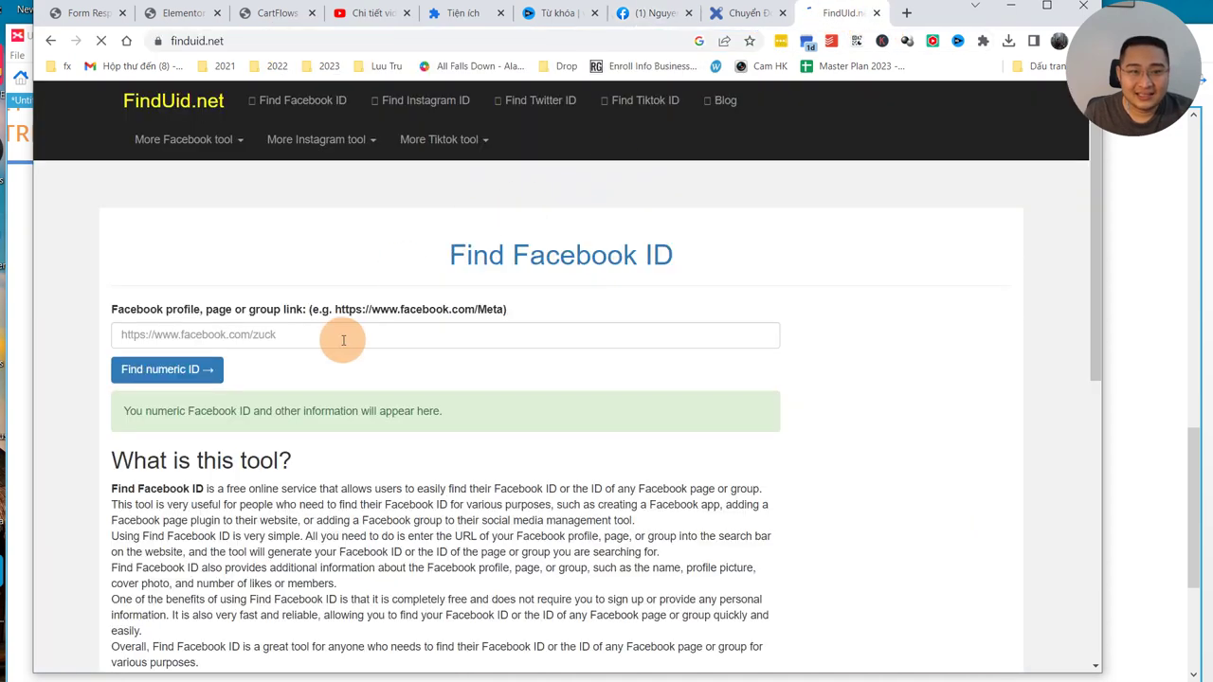
left_click(319, 338)
type("https://www.facebook.com/giaomarketer")
left_click(184, 370)
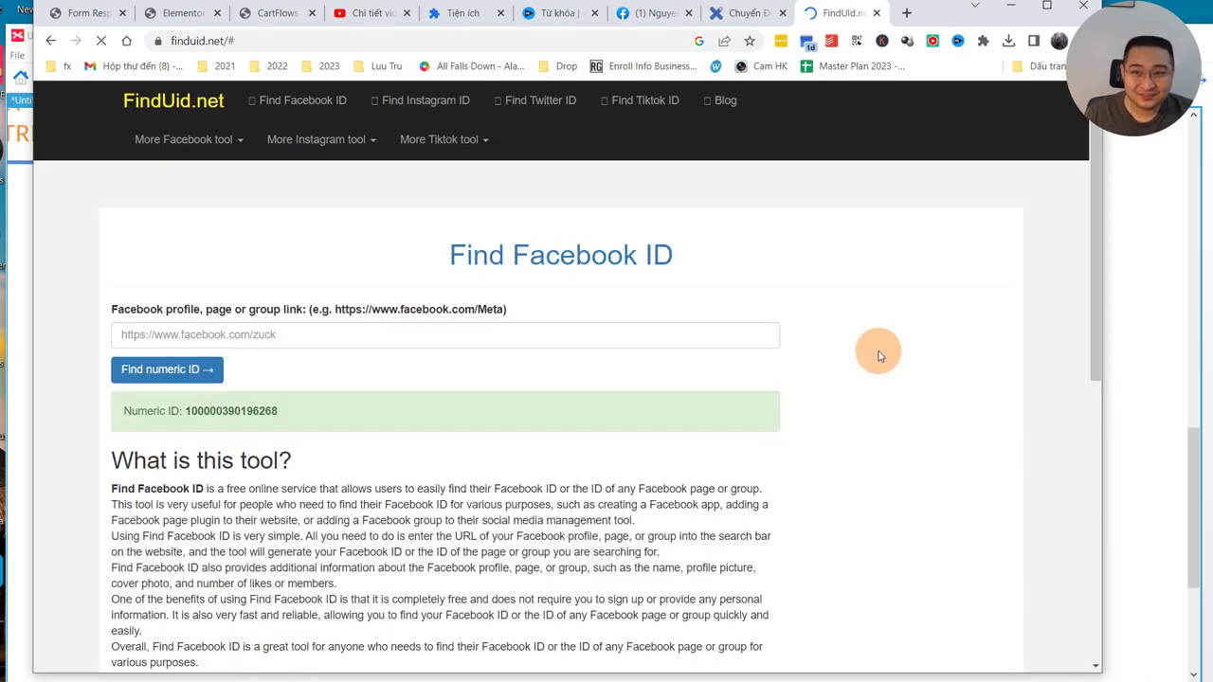
double_click(245, 411)
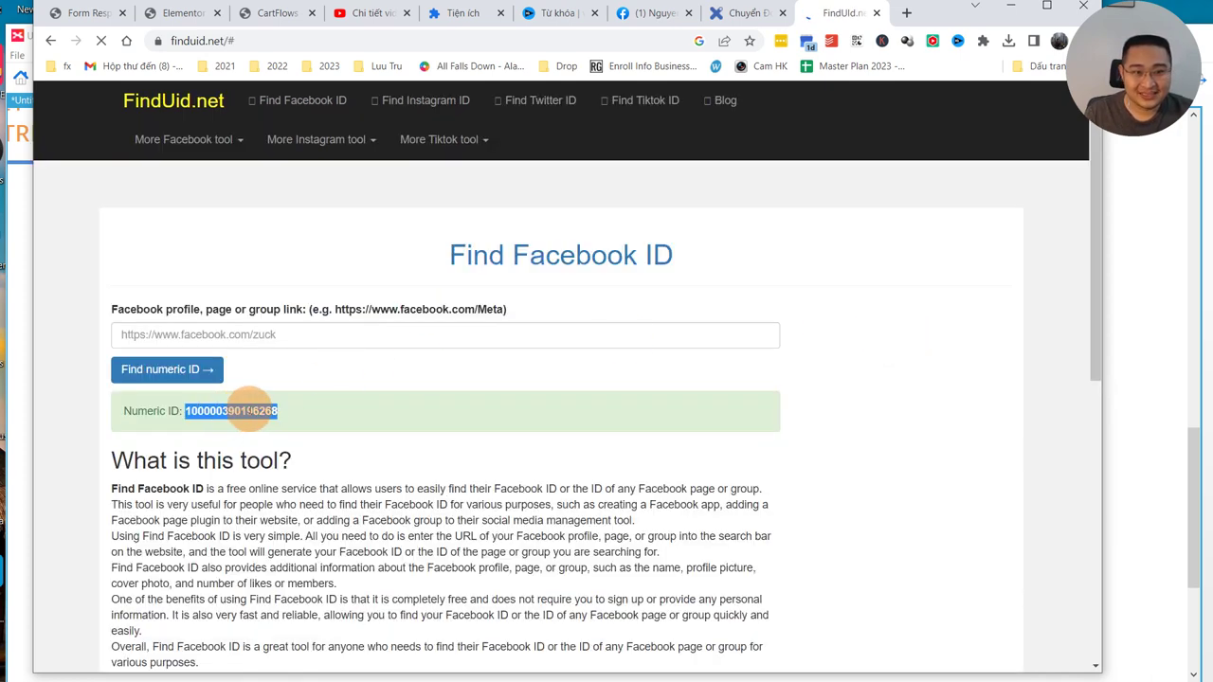
right_click(251, 413)
left_click(298, 421)
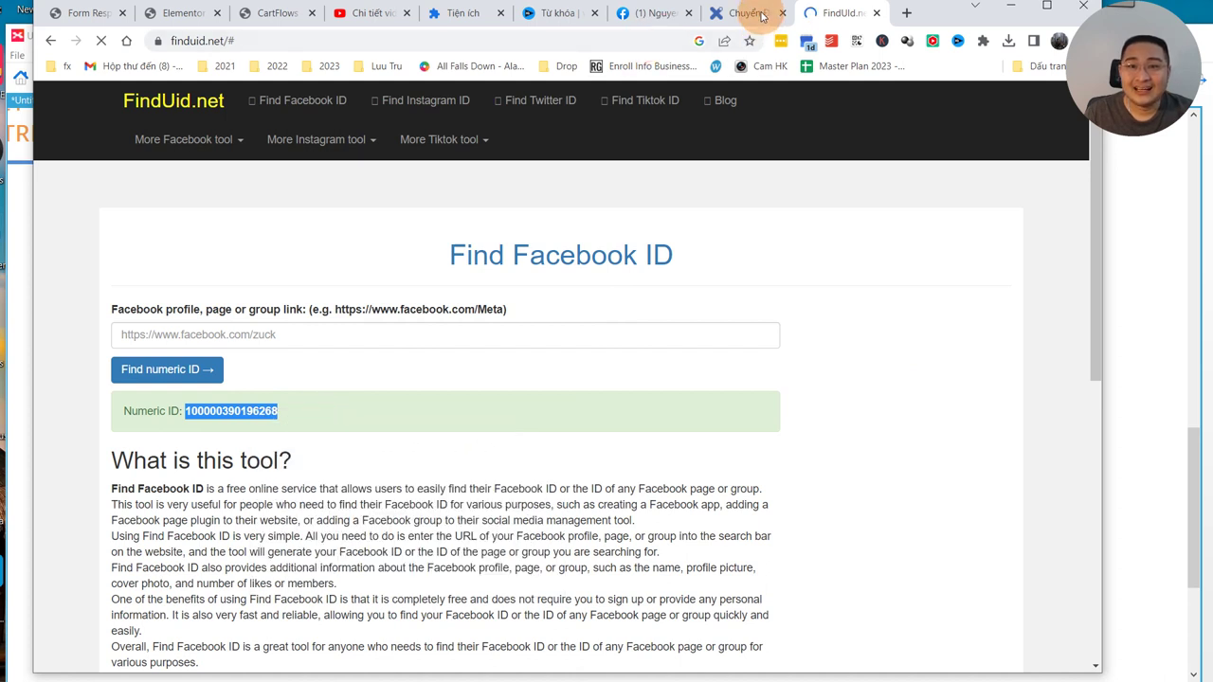
- Convert the copied UID to a phone number on the "Convert UID nhanh" page and select the resulting number
left_click(759, 19)
left_click(444, 292)
key("ctrl+v")
left_click(593, 208)
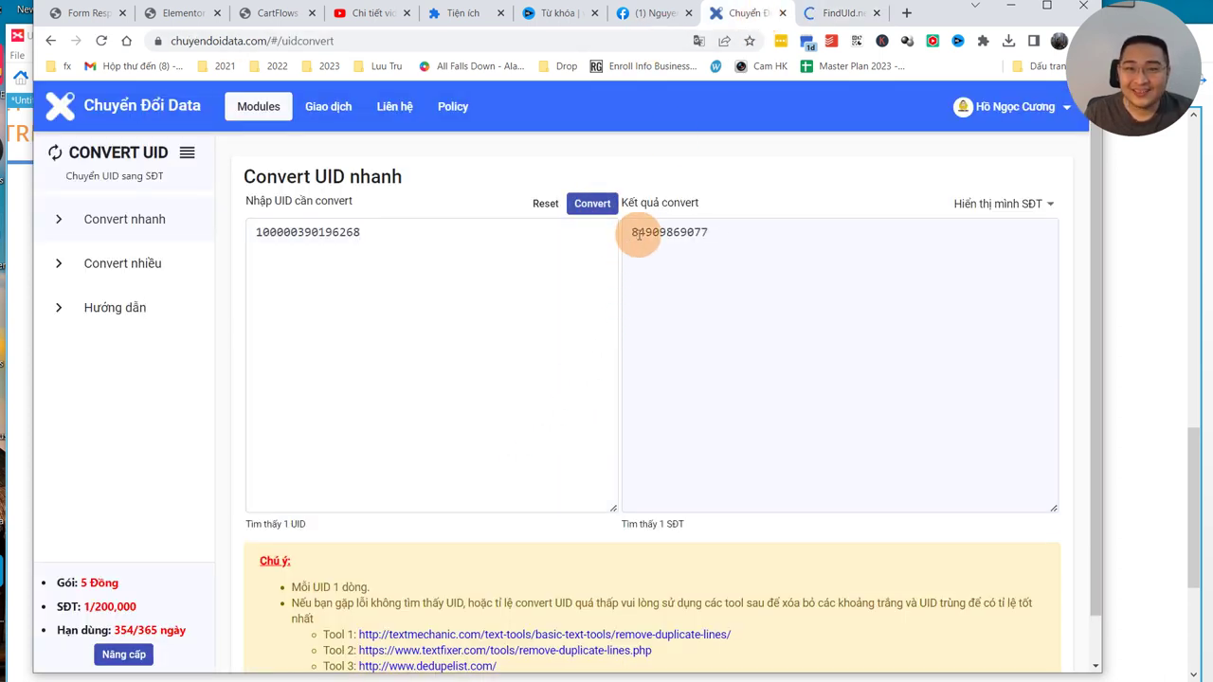
left_click_drag(638, 232, 759, 239)
left_click_drag(628, 233, 745, 238)
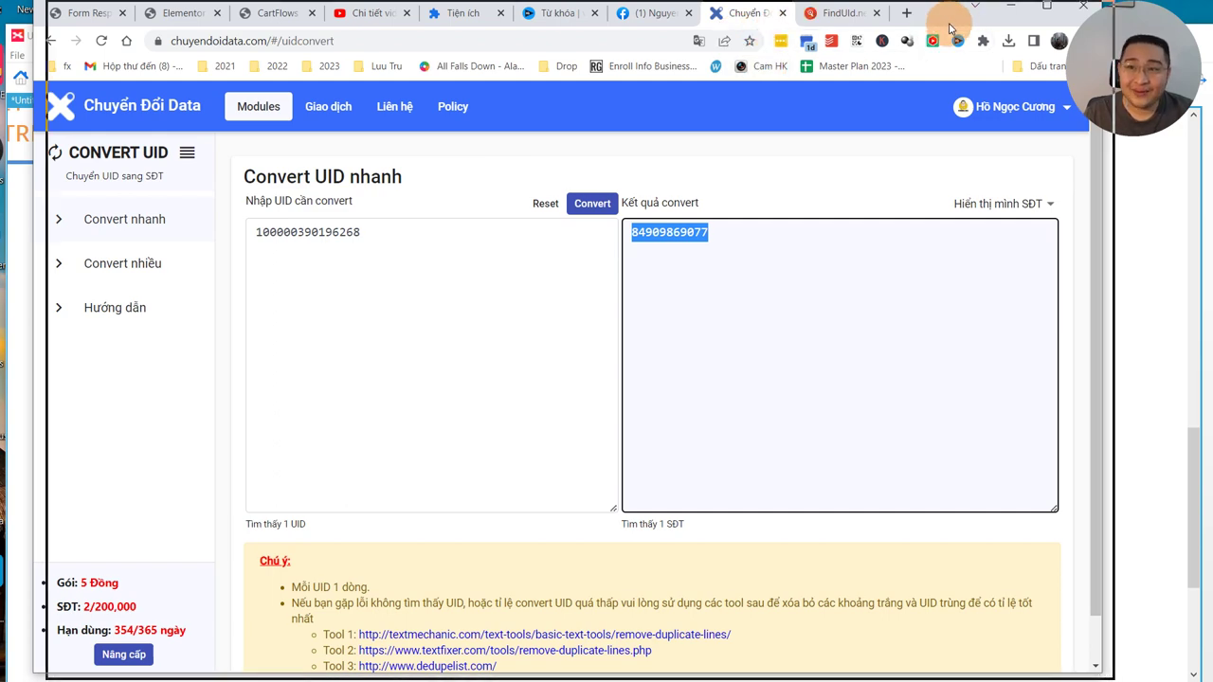
- Switch to the XMind mind map and review the "Target bằng tệp" branch together with the rest of the map
left_click(1107, 284)
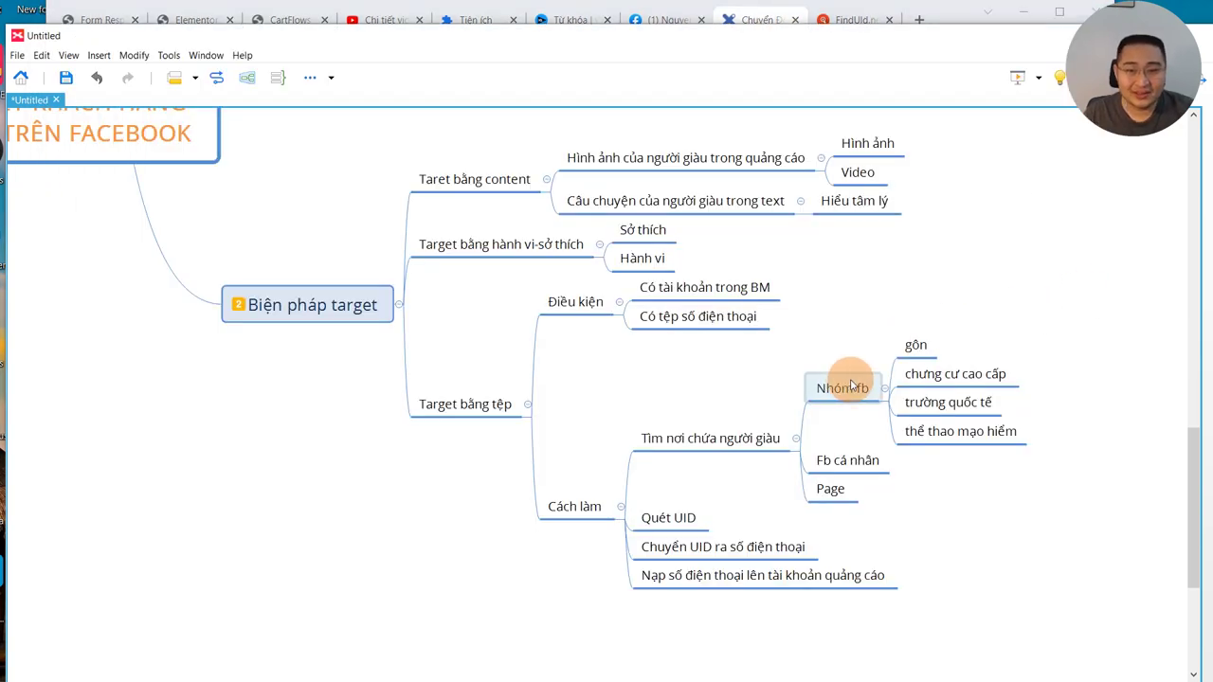
key("ctrl+minus")
scroll(956, 336, "up", 2)
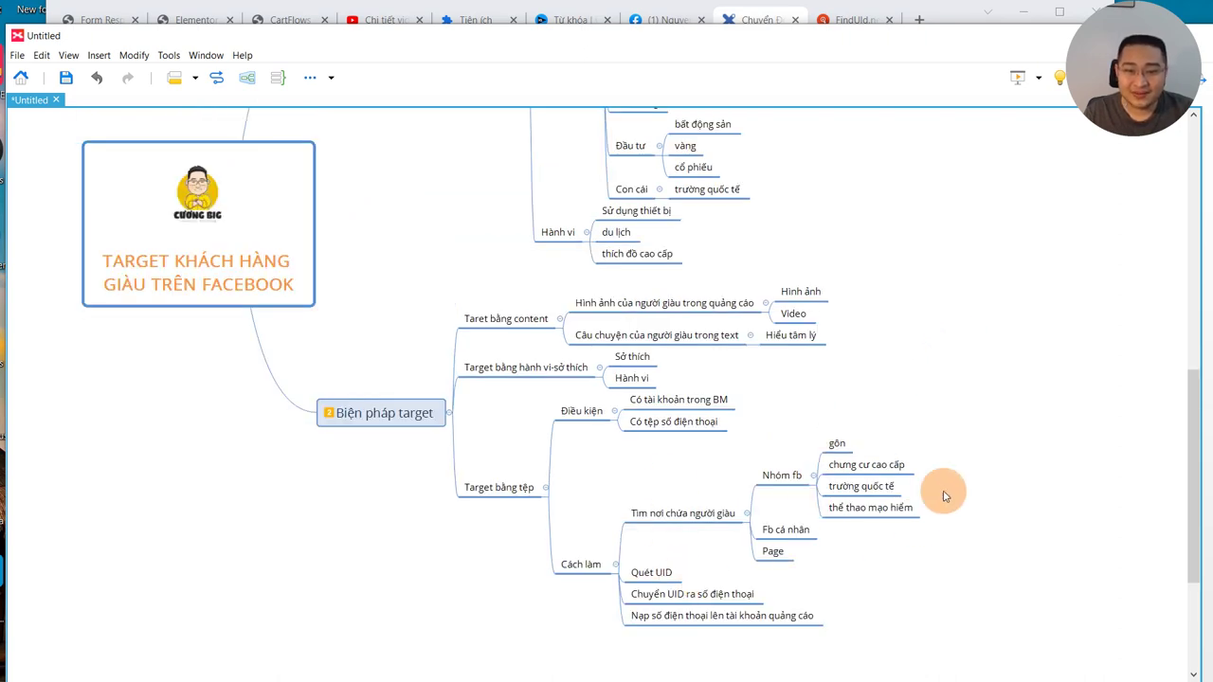
key("ctrl+plus")
key("ctrl+minus")
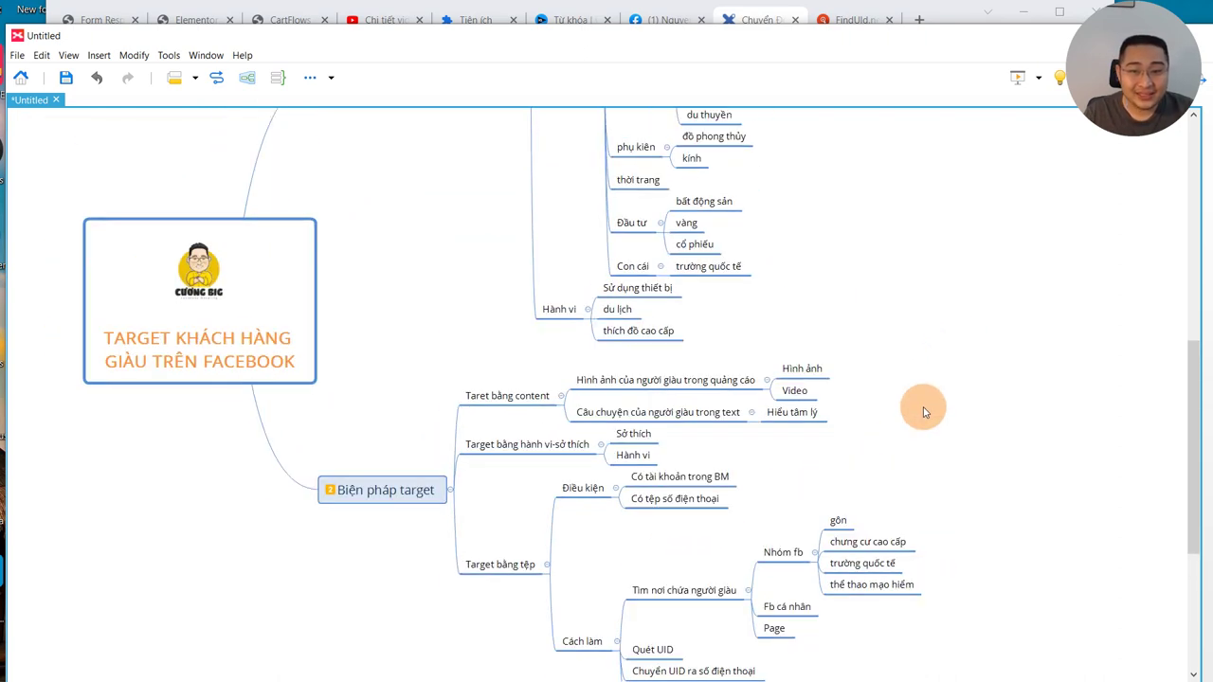
key("ctrl+minus")
key("ctrl+minus")
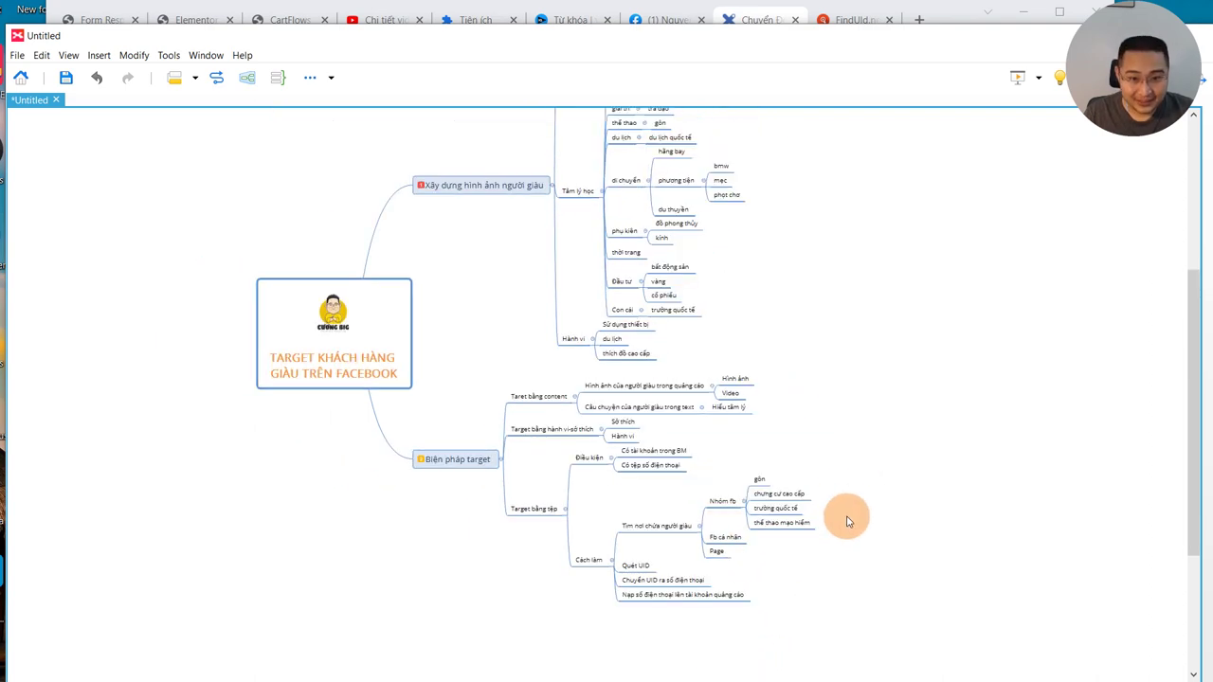
key("ctrl+minus")
key("ctrl+plus")
key("ctrl+plus")
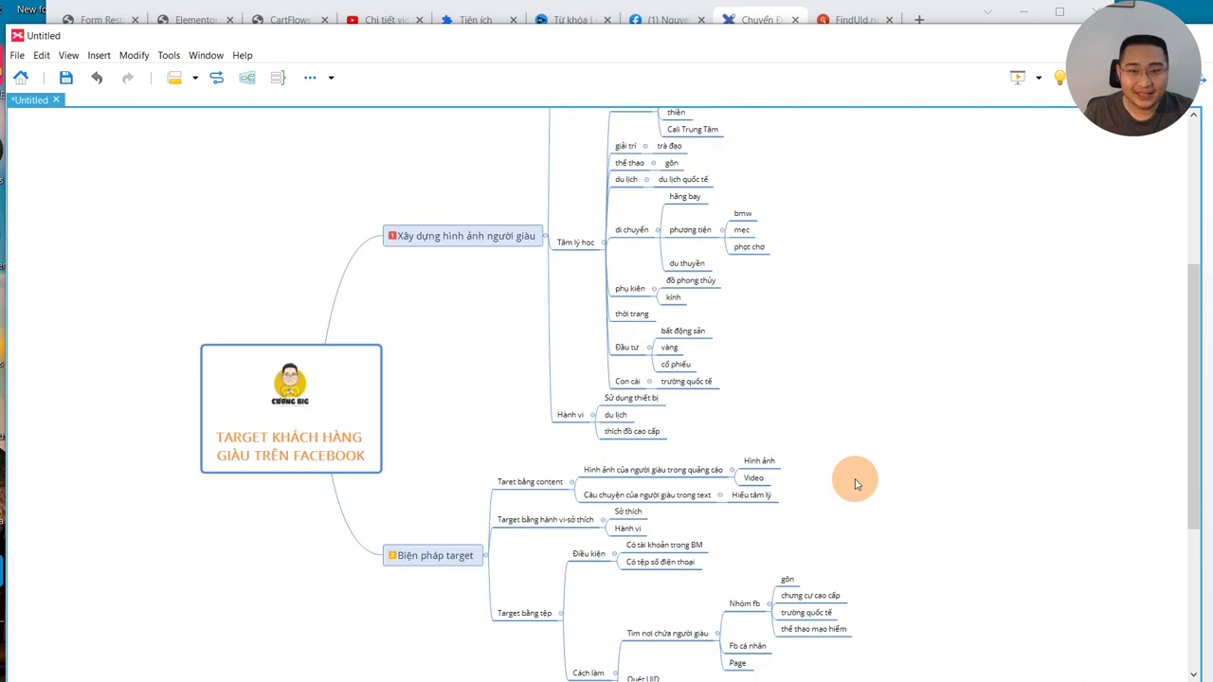
- Collapse the "Tâm lý học" branch under "Xây dựng hình ảnh người giàu" so both main branches fit in view
left_click(602, 243)
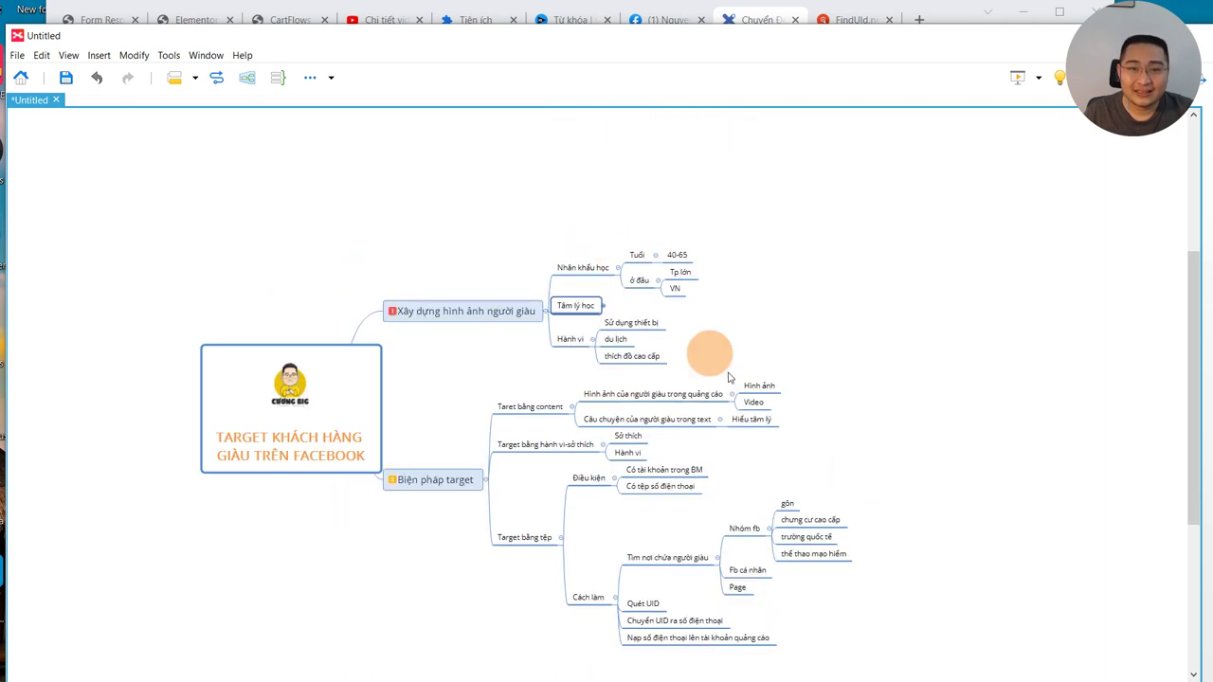
scroll(812, 438, "down", 2)
key("ctrl+plus")
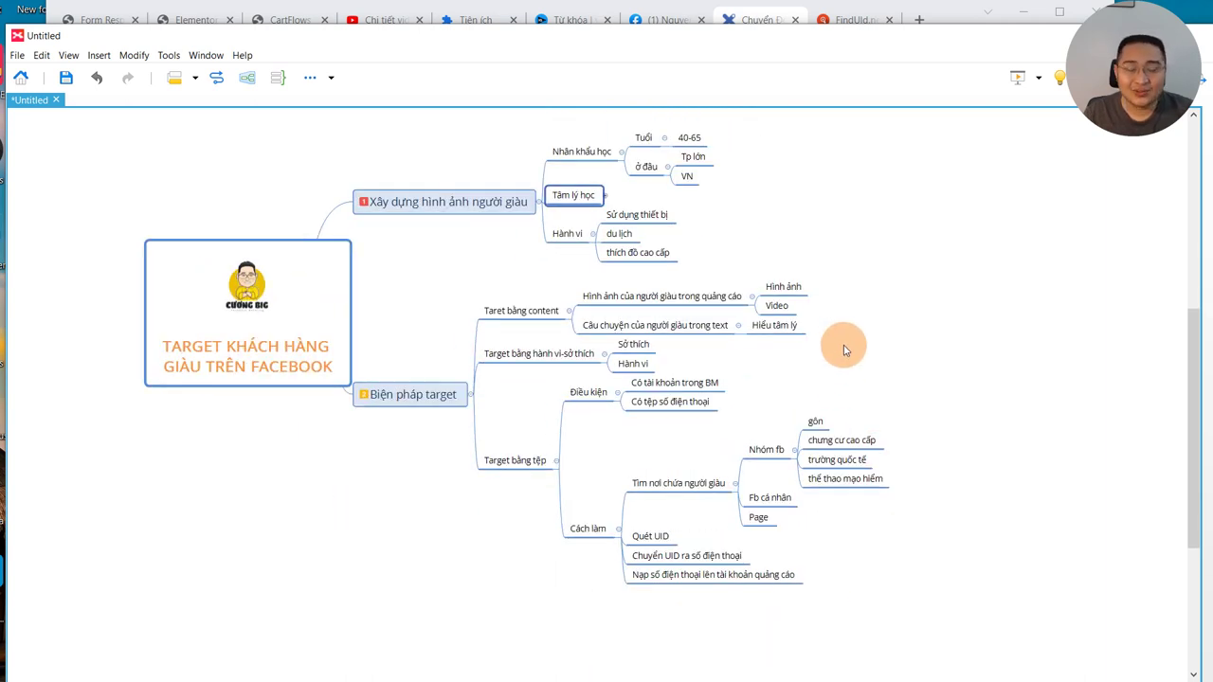